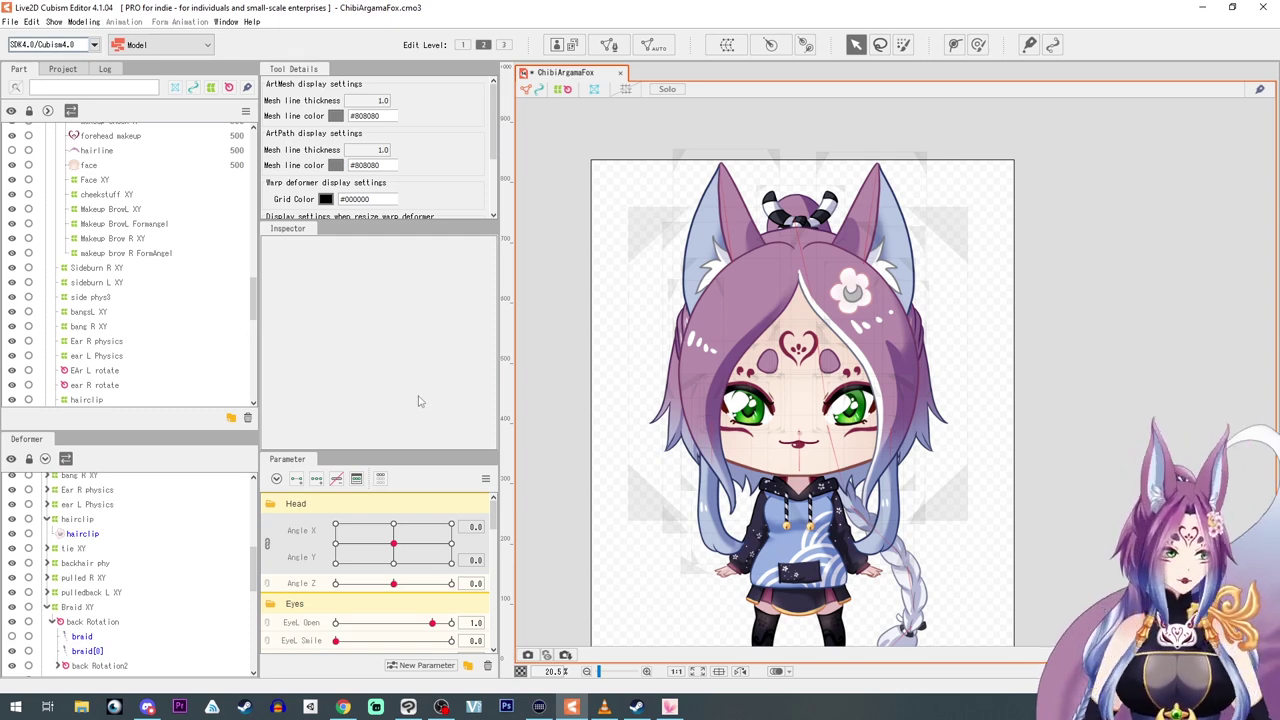
Collapse the Head, Eyes, Mouth and Triggers parameter groups, leaving the Body parameters expanded.
mouse_move(394, 583)
mouse_down()
mouse_move(267, 577)
mouse_move(437, 581)
mouse_move(396, 584)
mouse_up()
scroll(797, 585, down, 2)
drag(797, 585, 800, 448)
scroll(800, 448, up, 3)
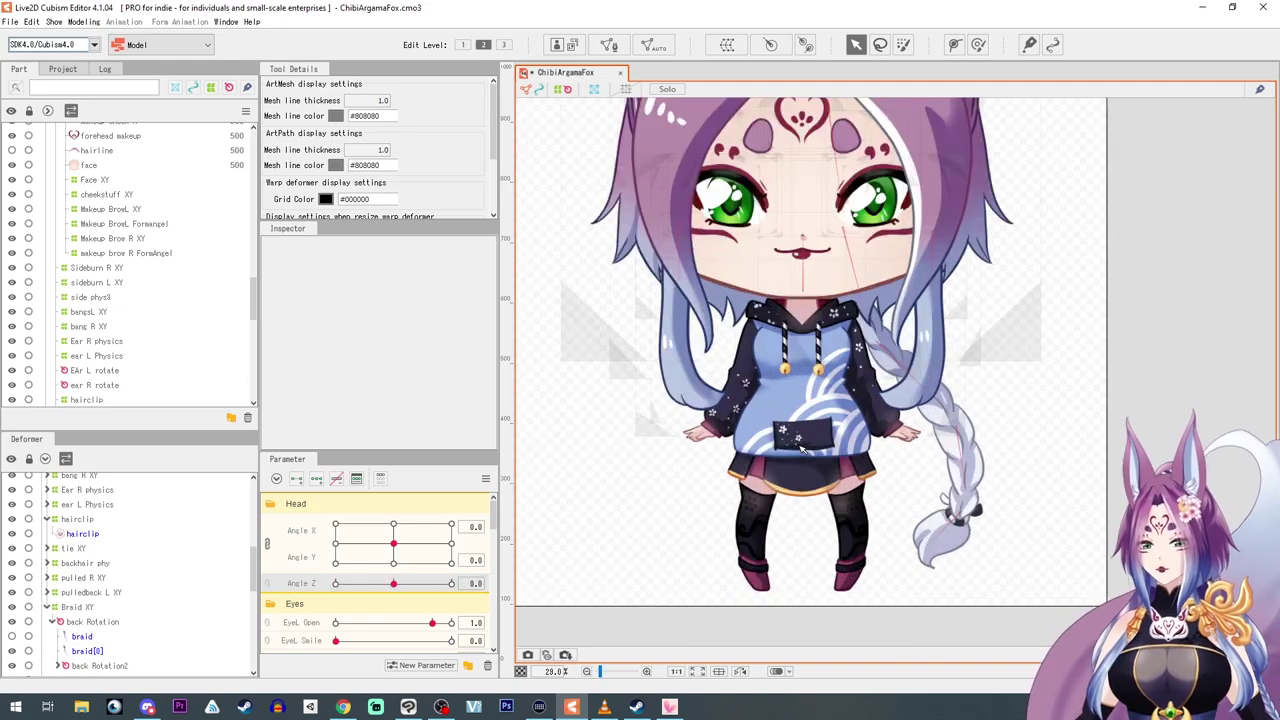
scroll(345, 580, down, 3)
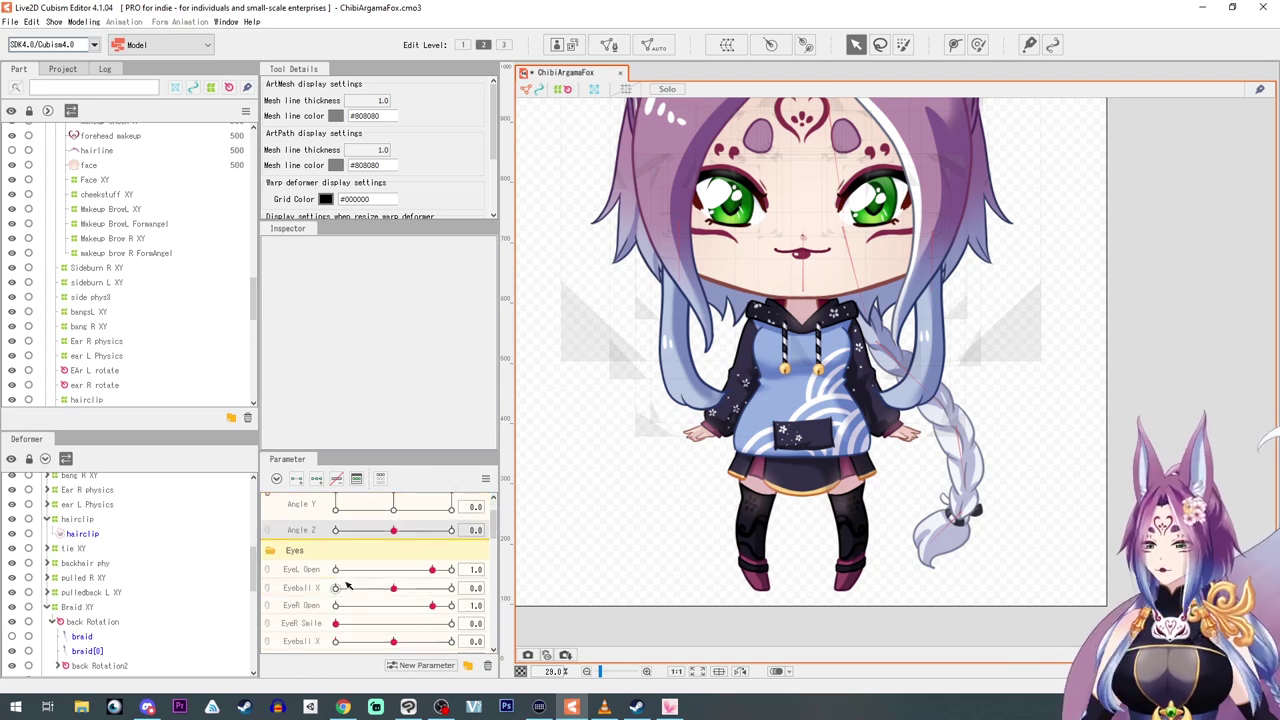
scroll(300, 570, up, 3)
click(271, 505)
click(267, 524)
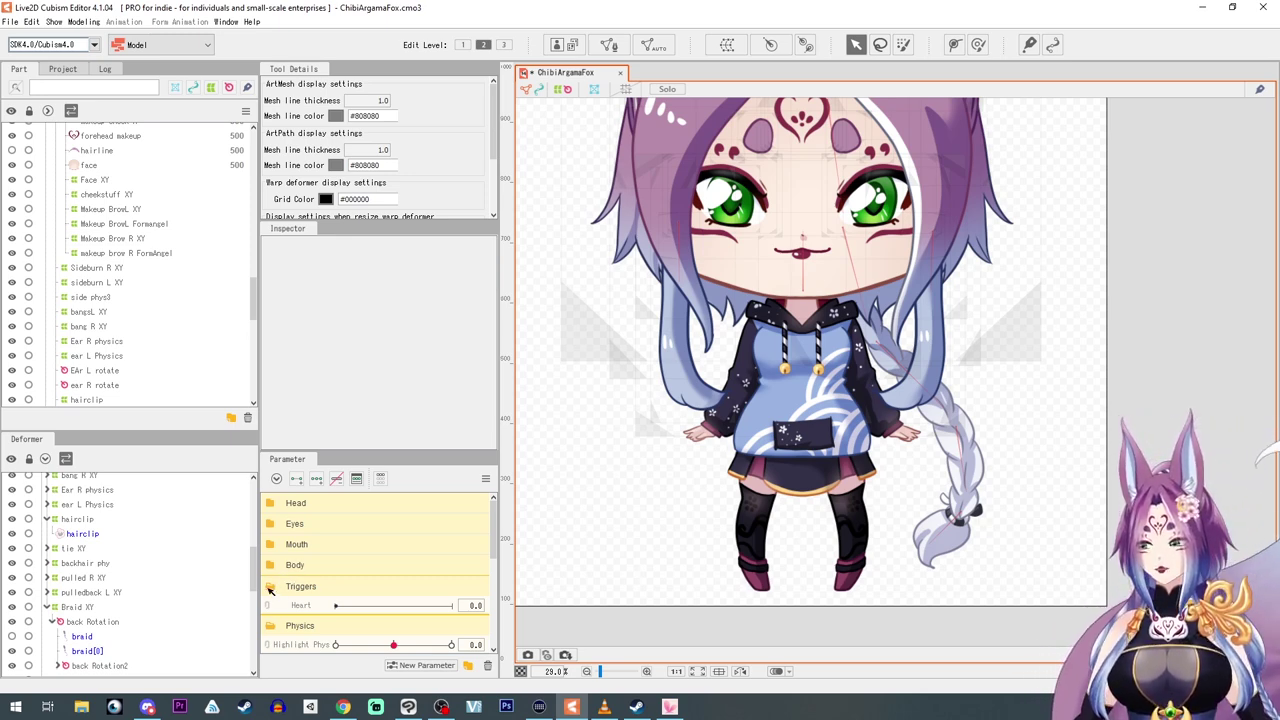
click(270, 587)
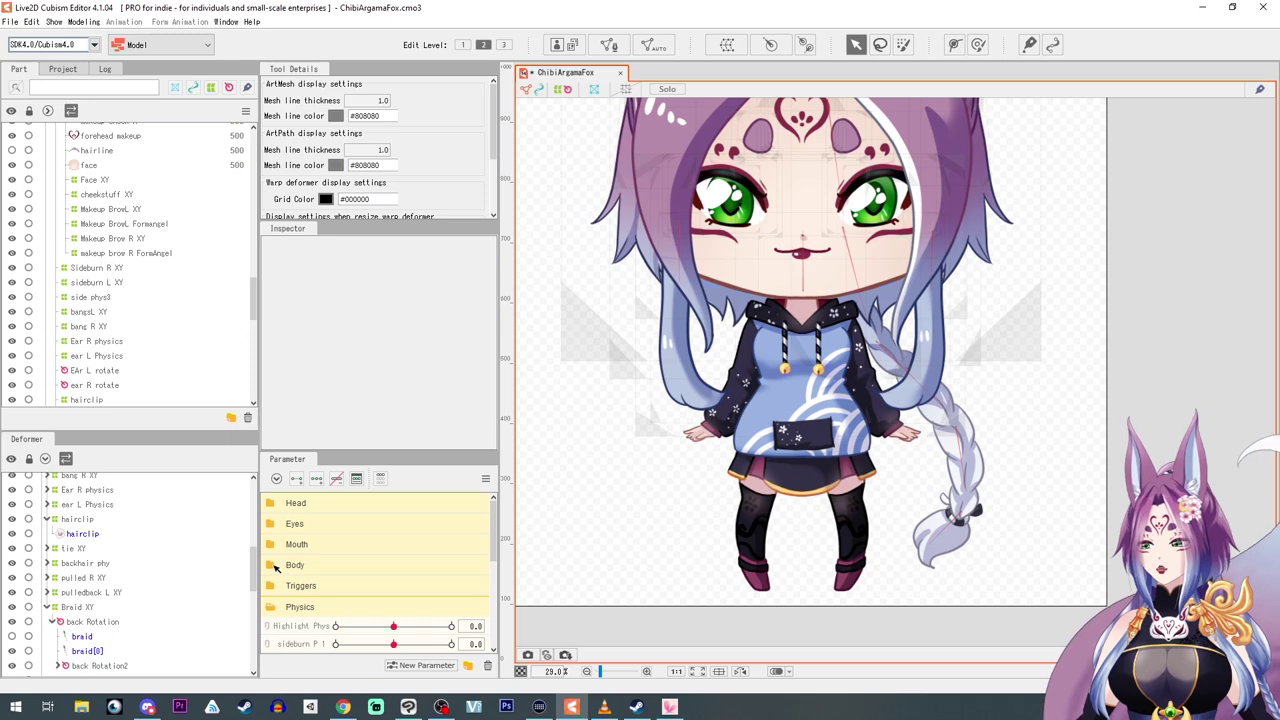
click(275, 567)
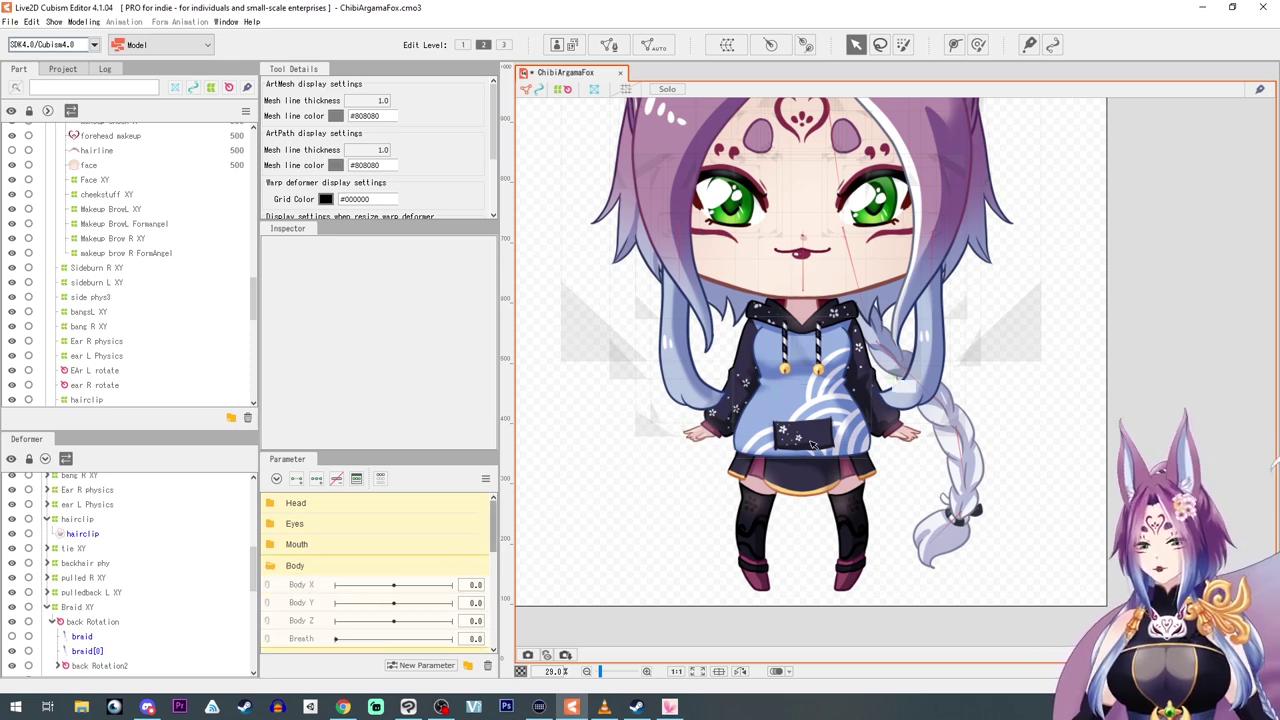
Generate an automatic mesh for the hoodiestrings L part using the Deformation (Little) preset.
scroll(800, 484, up, 3)
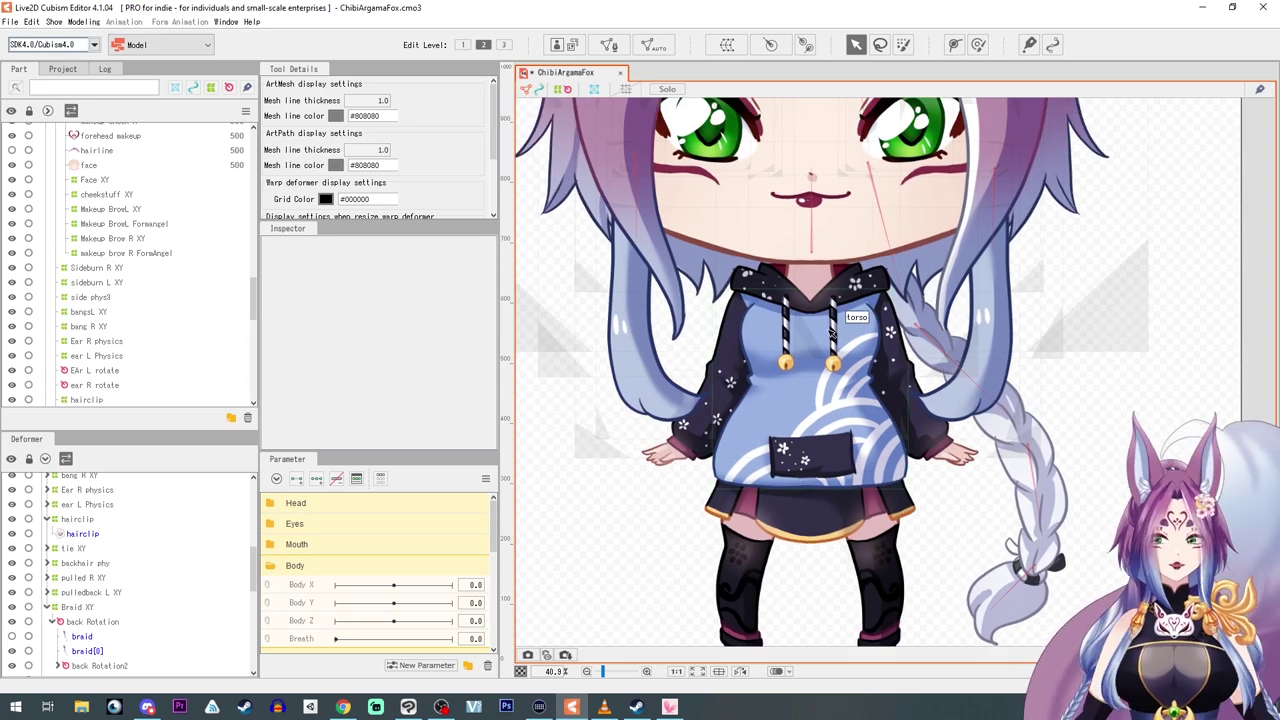
click(787, 331)
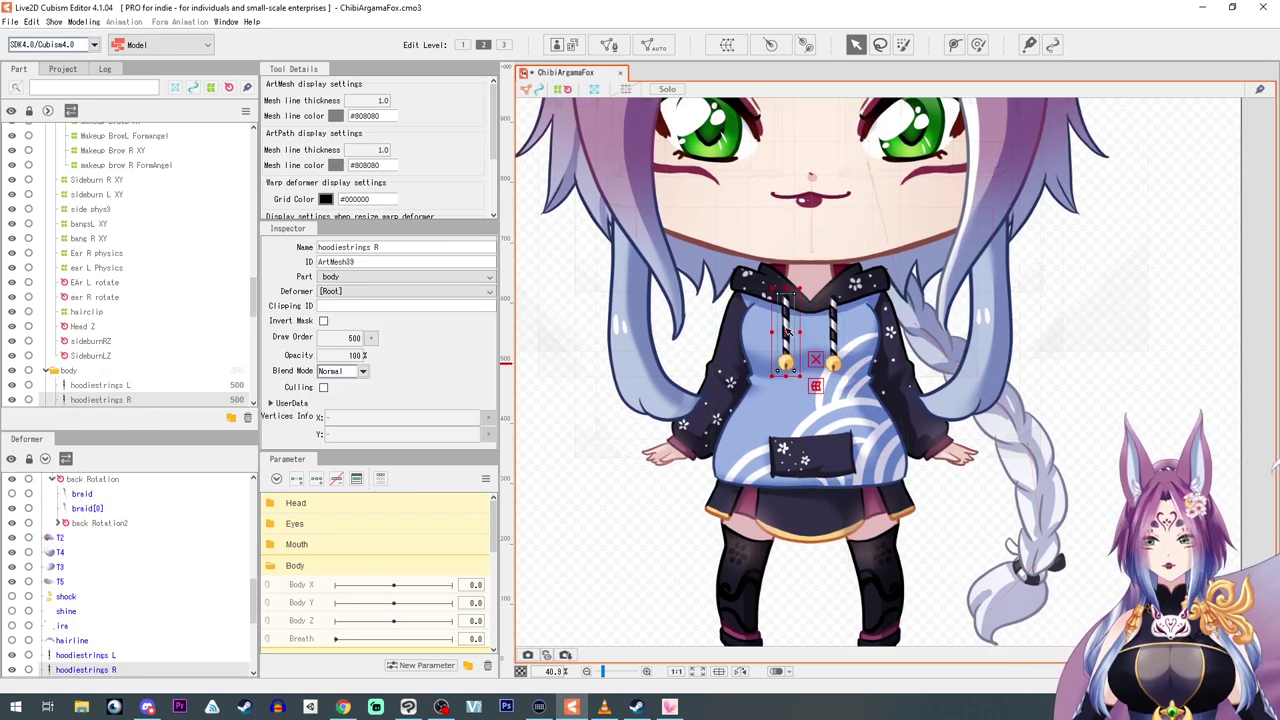
click(12, 386)
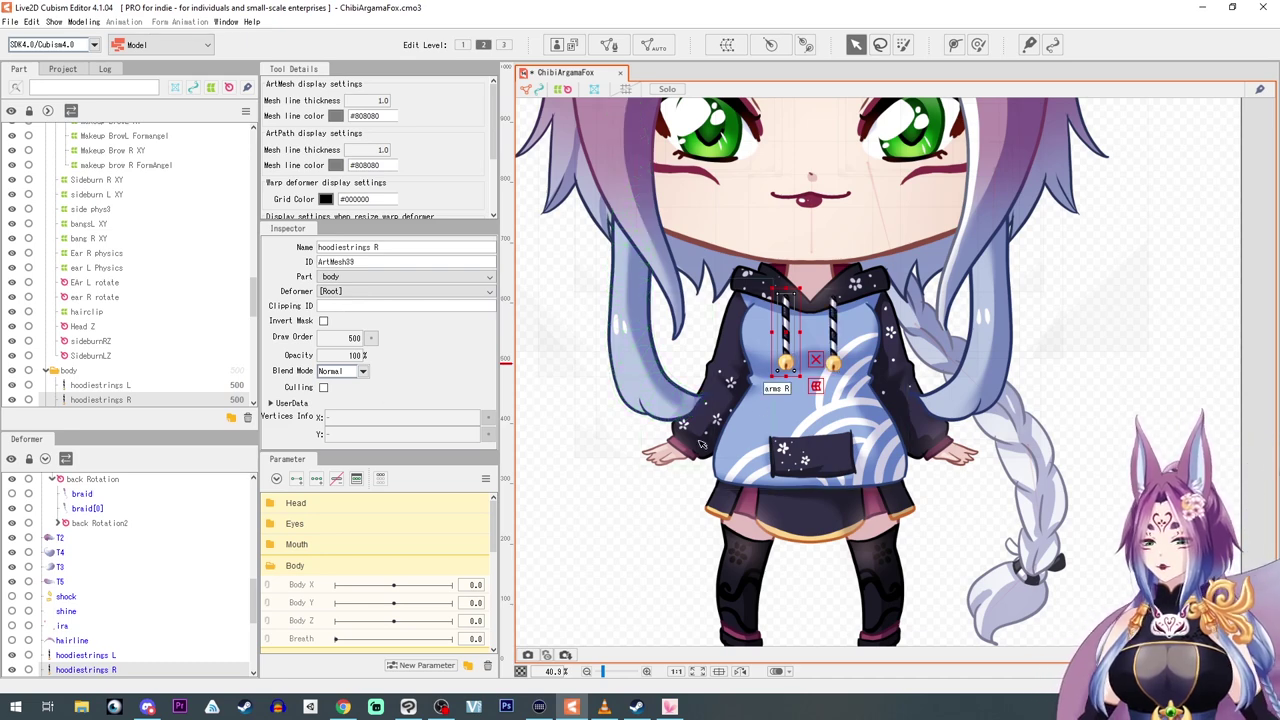
scroll(700, 445, down, 2)
drag(700, 445, 705, 470)
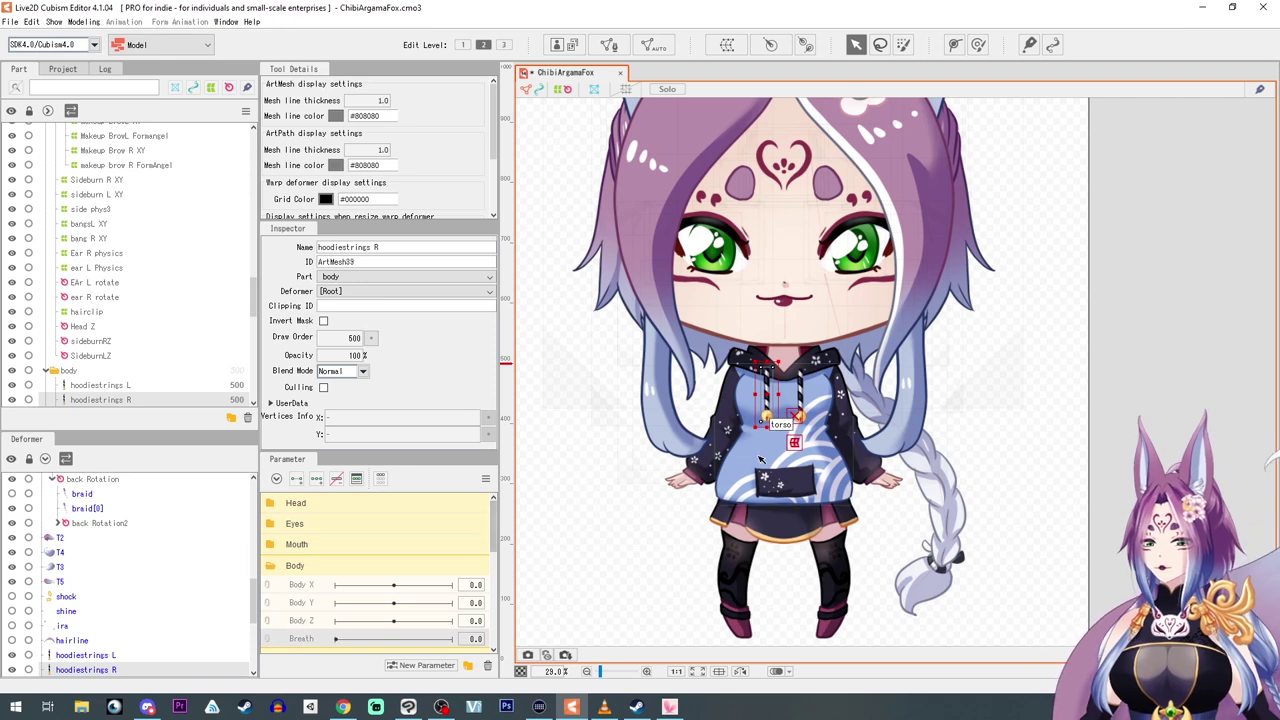
scroll(72, 390, down, 3)
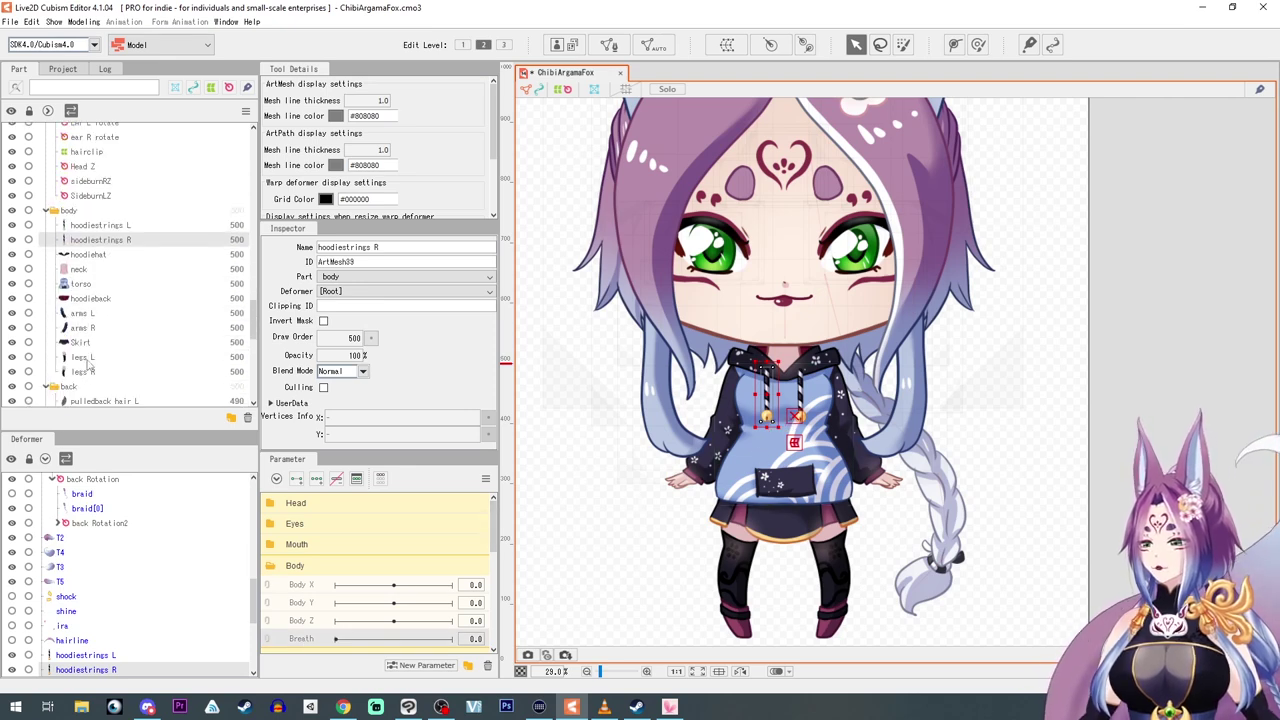
click(100, 226)
click(652, 44)
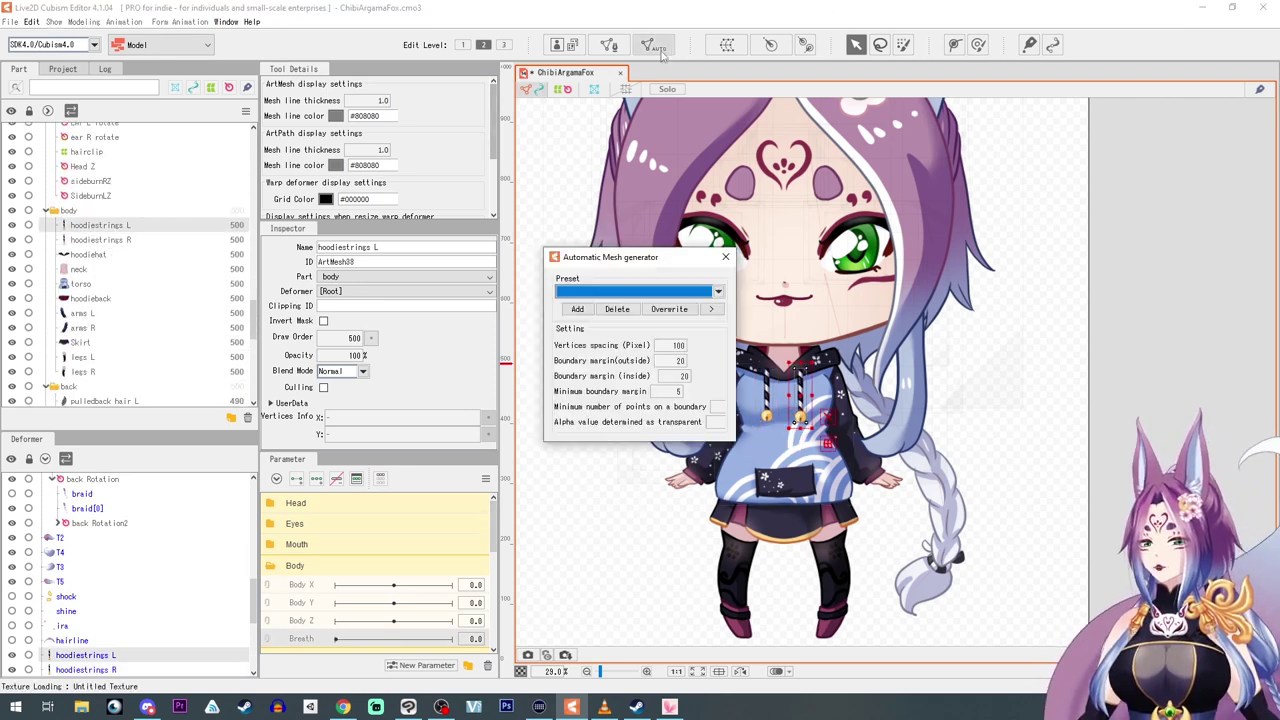
click(636, 291)
click(610, 316)
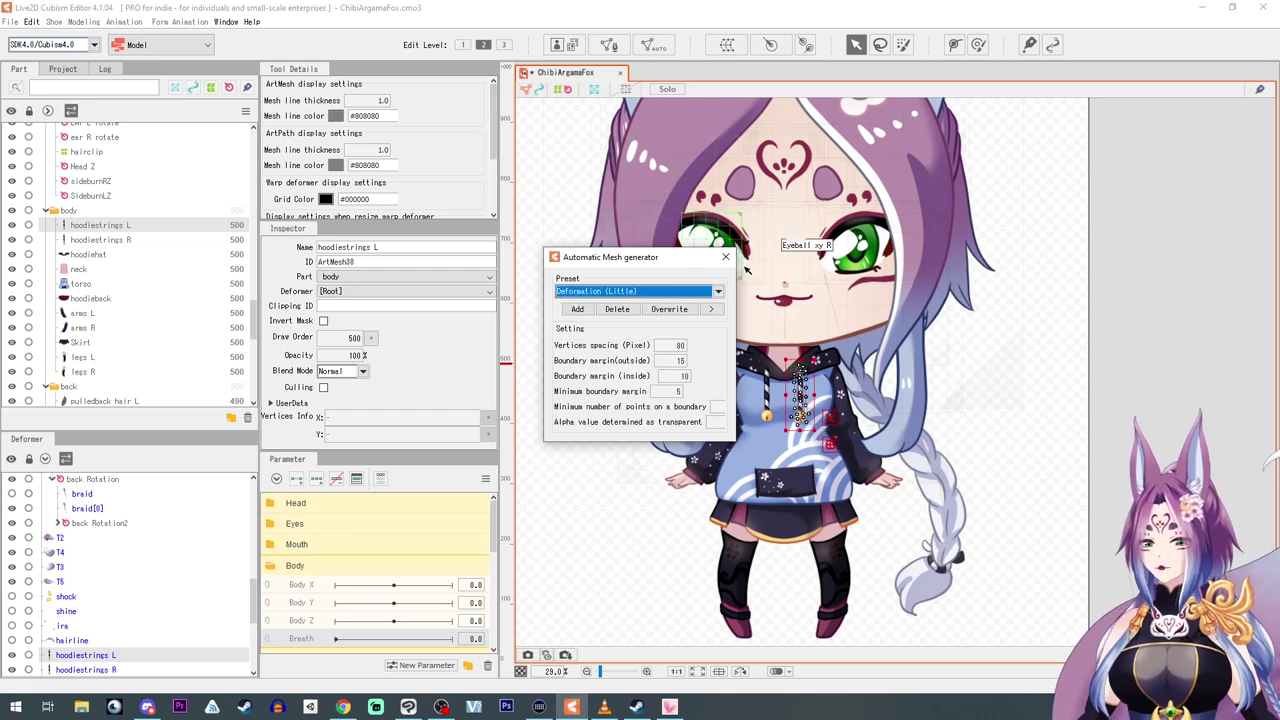
click(727, 258)
Generate an automatic mesh for hoodiestrings R with the same Deformation (Little) preset.
click(75, 241)
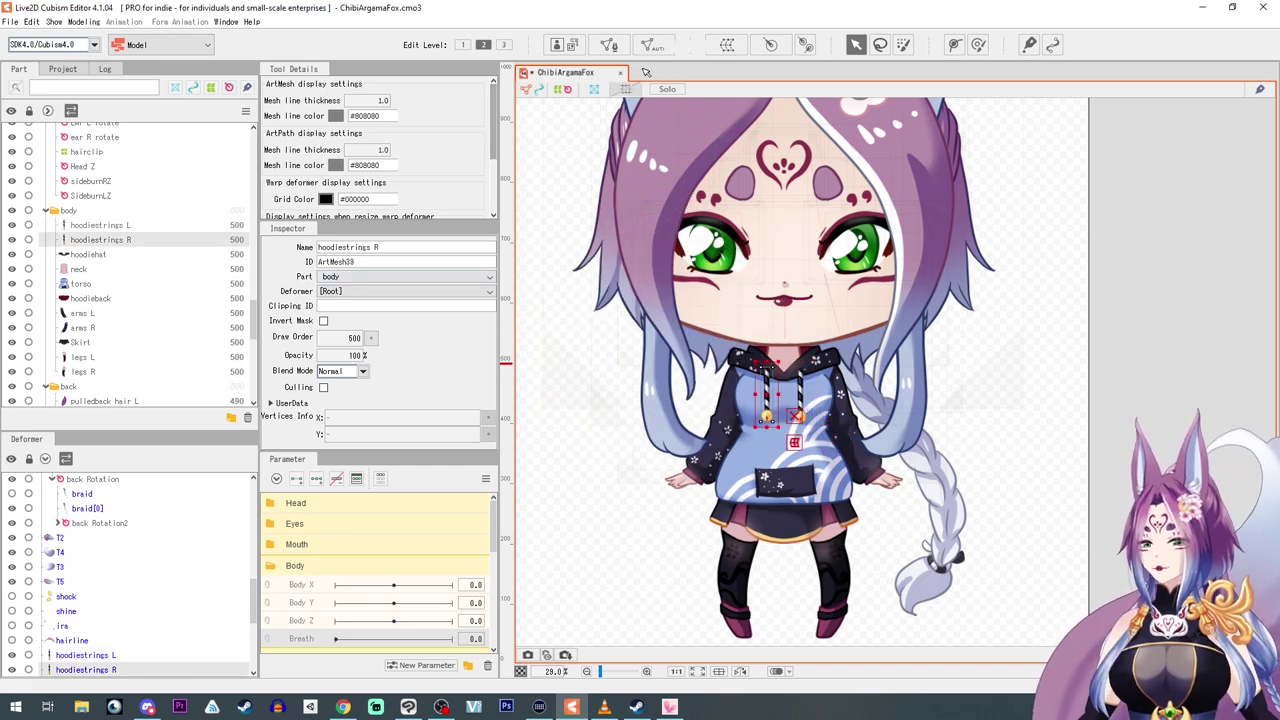
click(652, 44)
click(636, 291)
click(610, 316)
click(725, 257)
Generate automatic meshes for the remaining body parts, from hoodiehat down through the arms, skirt and legs, with the same preset.
click(86, 255)
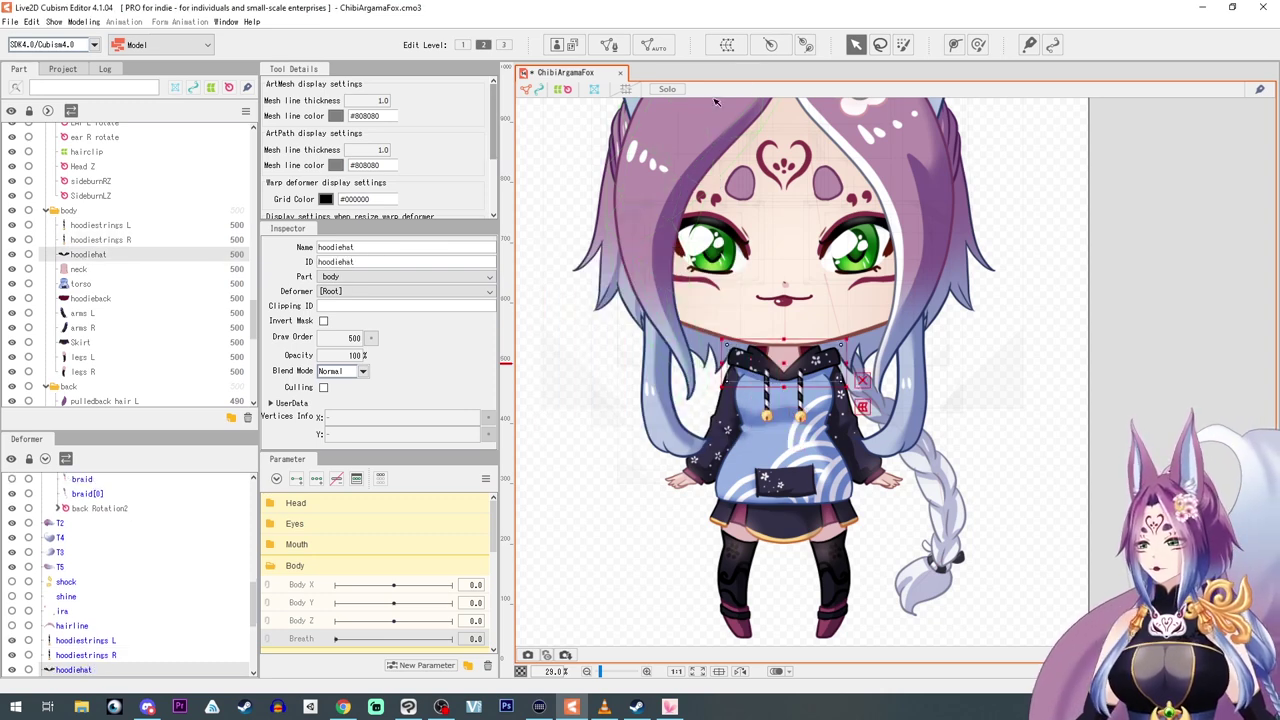
click(652, 44)
click(92, 313)
click(86, 328)
click(84, 342)
click(84, 371)
click(636, 291)
click(610, 316)
click(725, 257)
Select the torso and hide both arms, the skirt and both legs to isolate it.
scroll(610, 505, down, 3)
scroll(608, 500, up, 2)
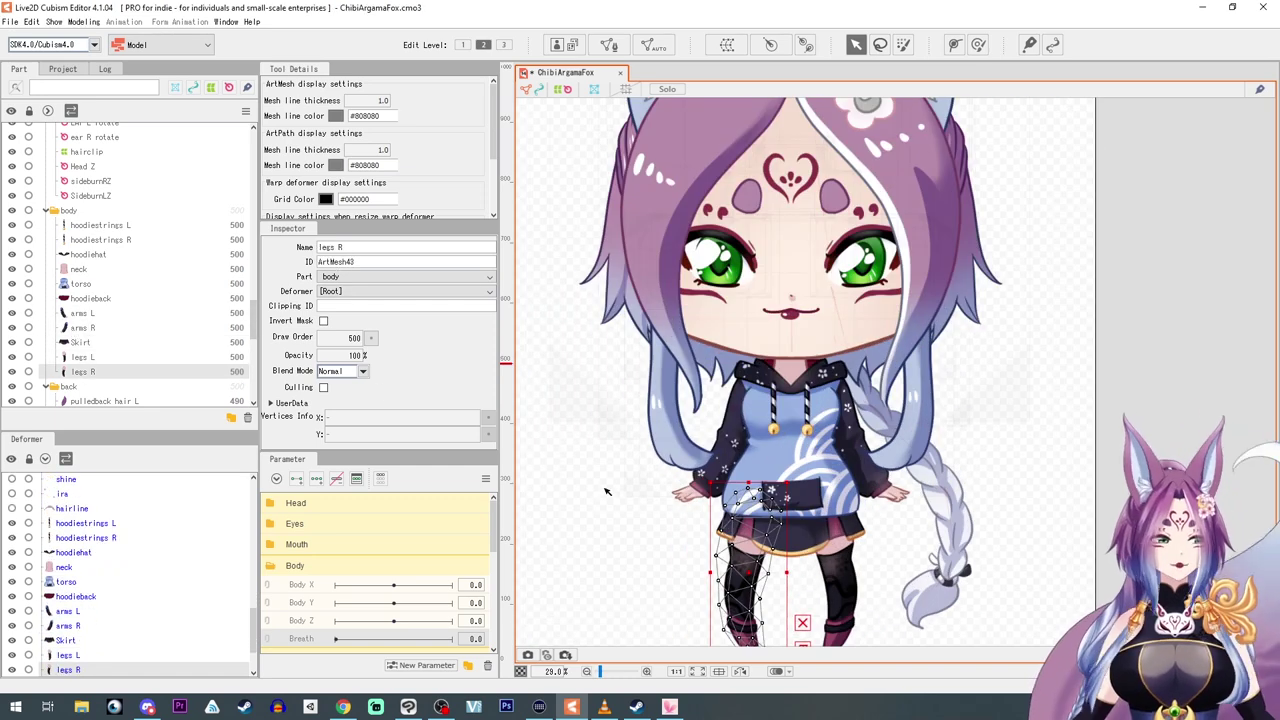
drag(661, 405, 691, 396)
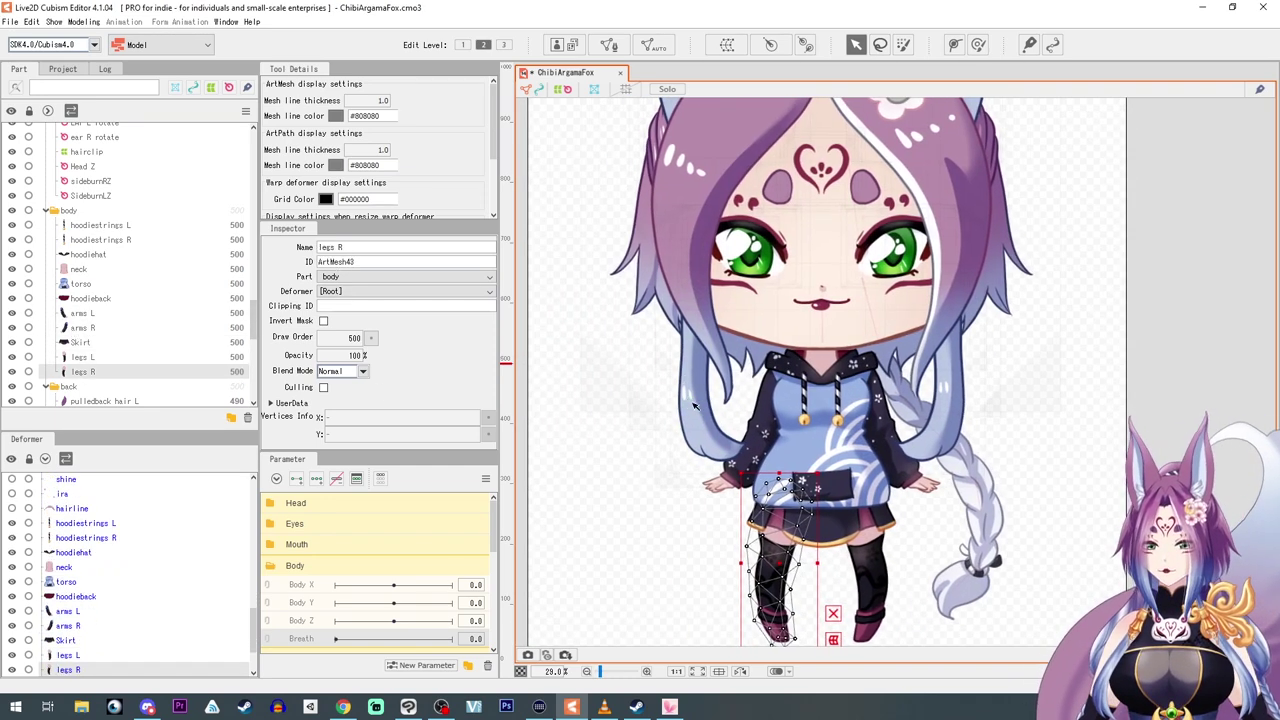
scroll(309, 538, down, 2)
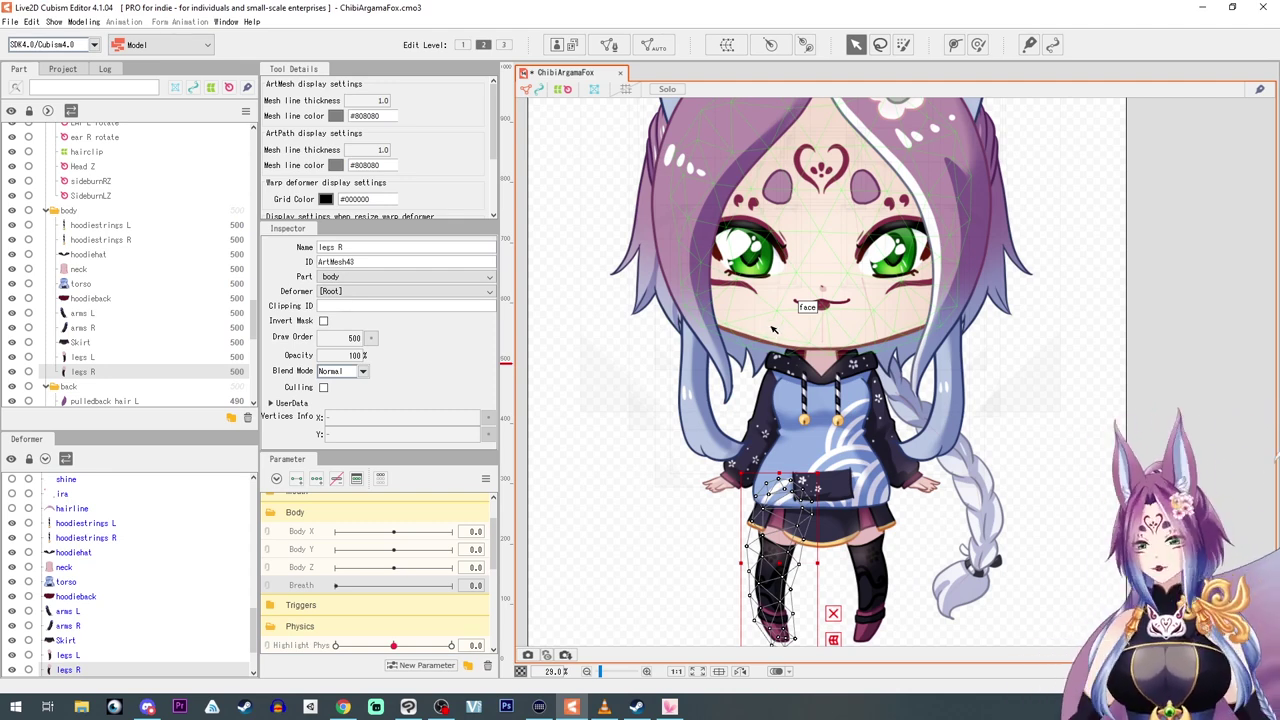
mouse_move(809, 414)
mouse_down()
mouse_move(811, 376)
mouse_move(813, 391)
mouse_up()
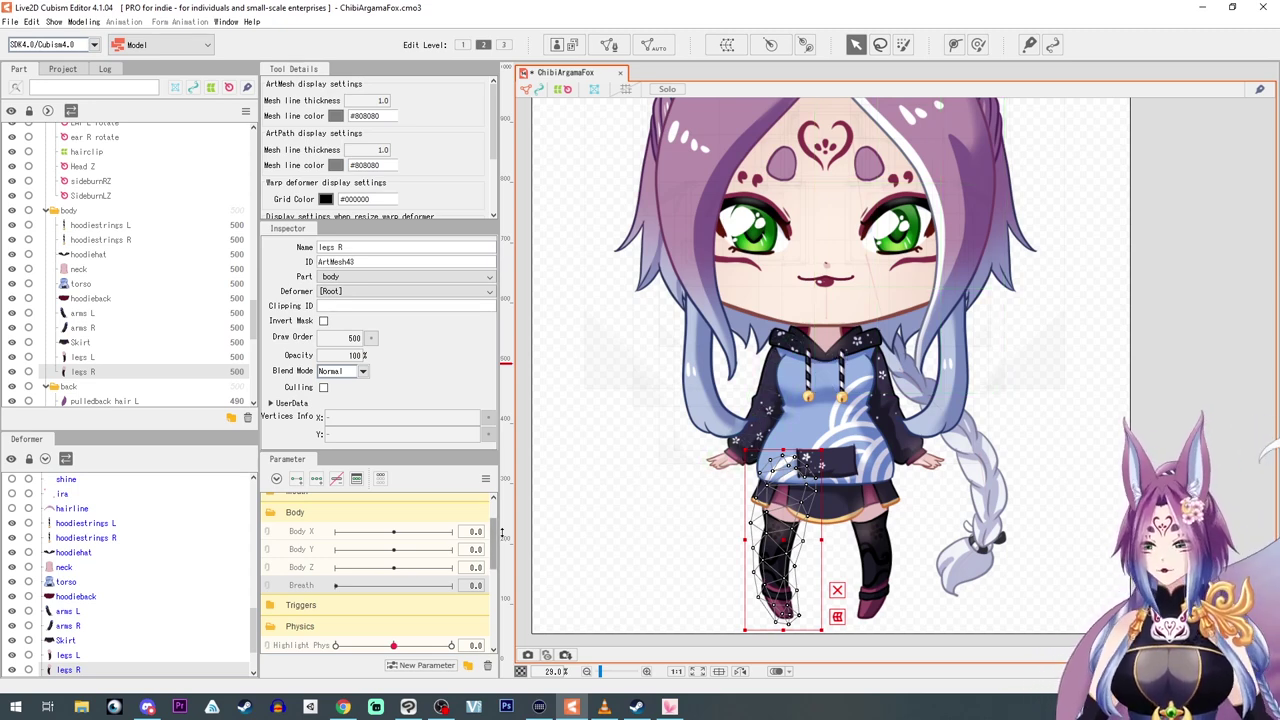
click(818, 413)
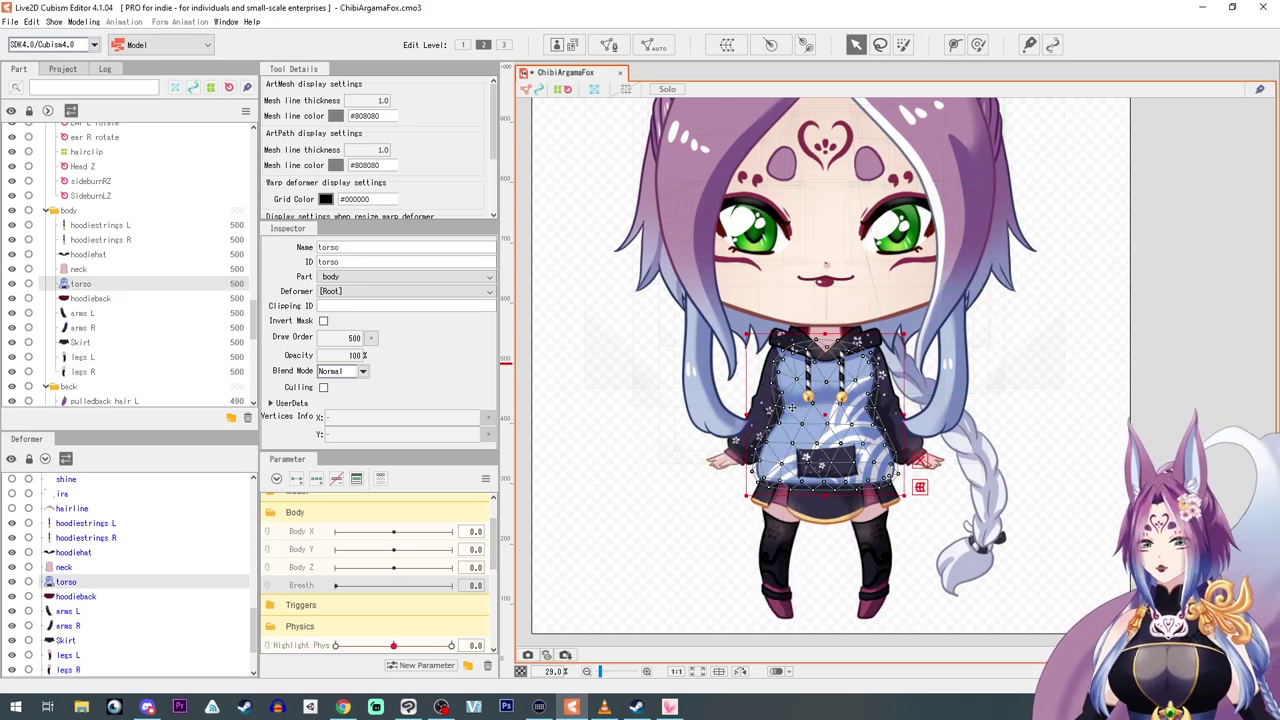
scroll(615, 482, up, 2)
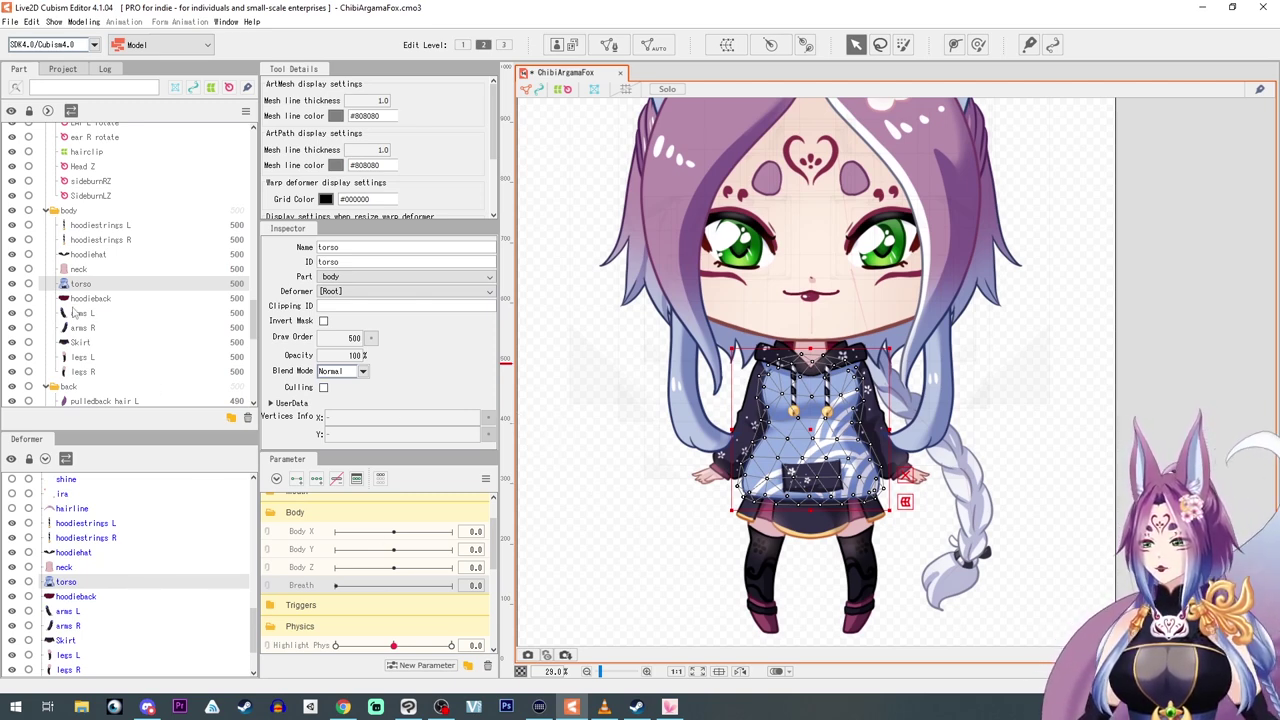
drag(12, 314, 15, 371)
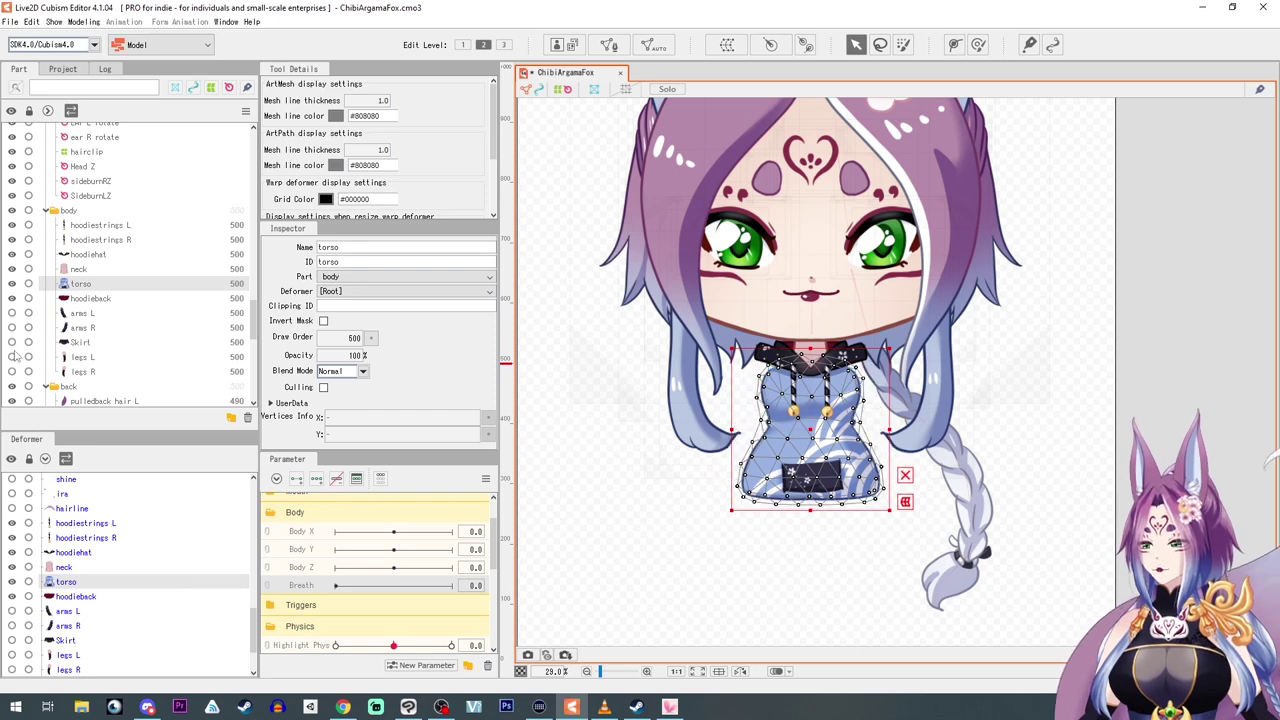
scroll(744, 411, up, 2)
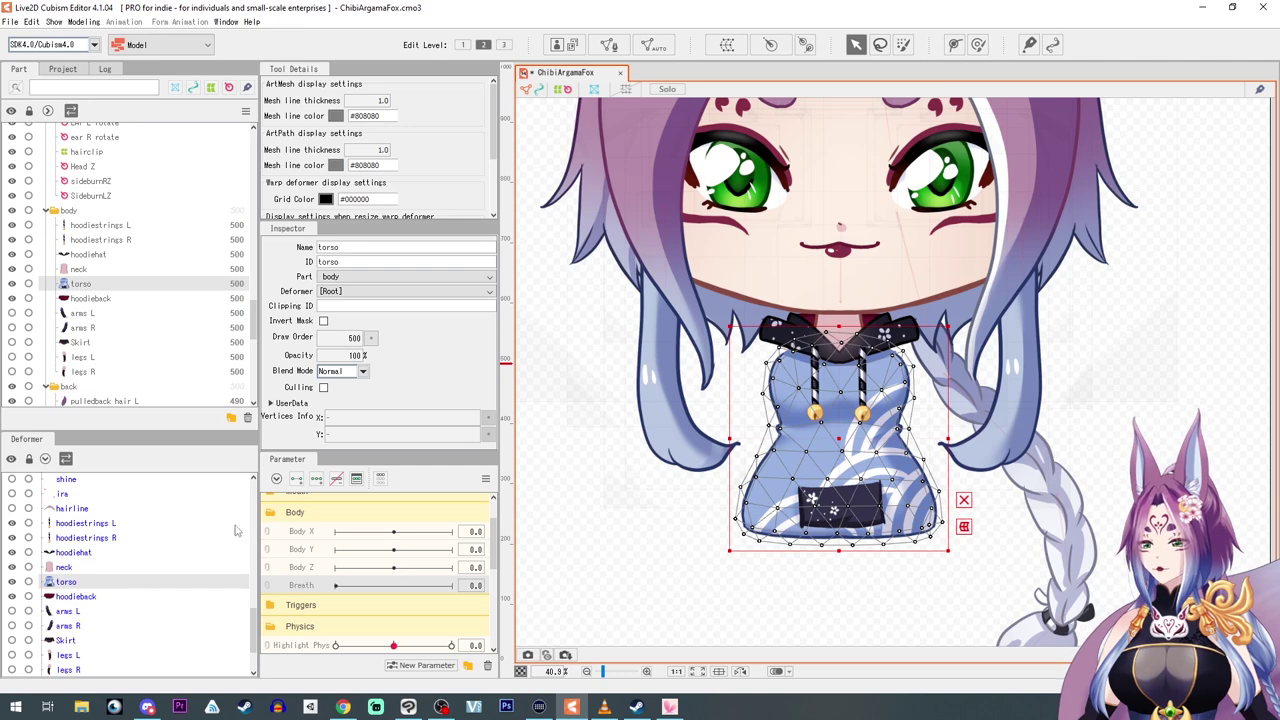
Create a warp deformer named Body XY in the body part as parent of the torso, with 2 × 2 Bezier divisions.
click(309, 532)
click(313, 568)
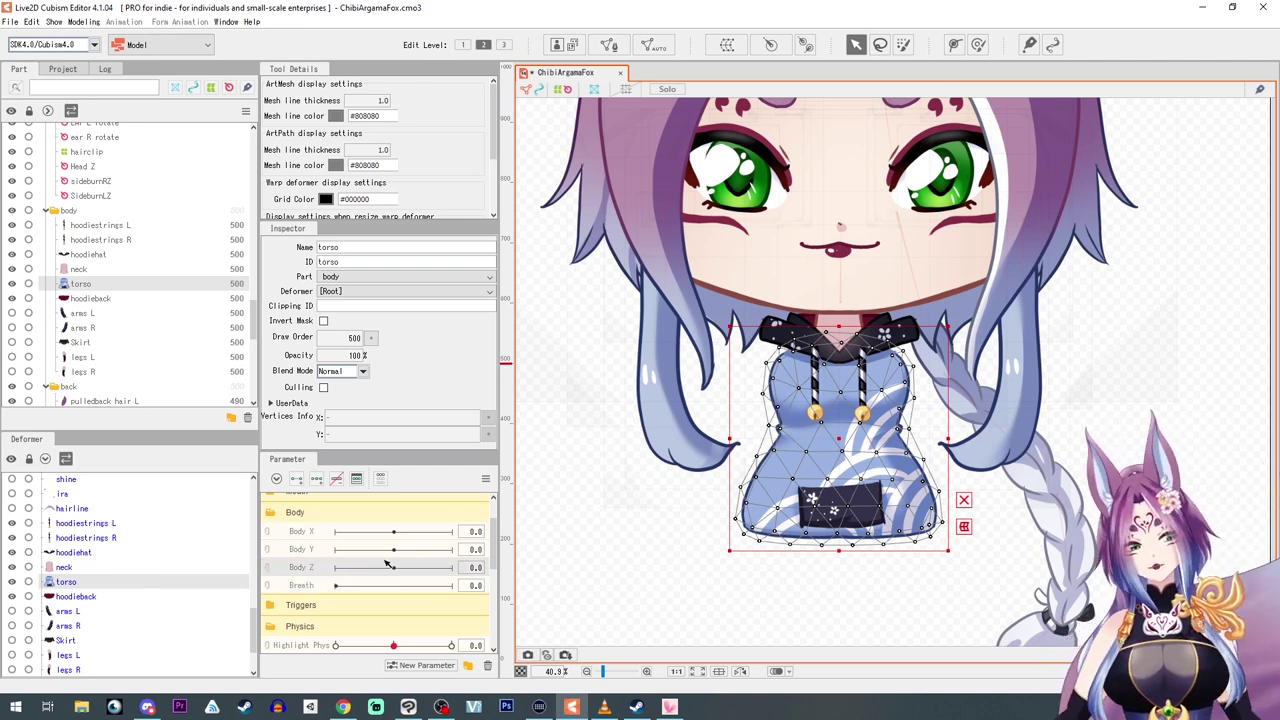
scroll(661, 559, down, 3)
scroll(661, 559, up, 3)
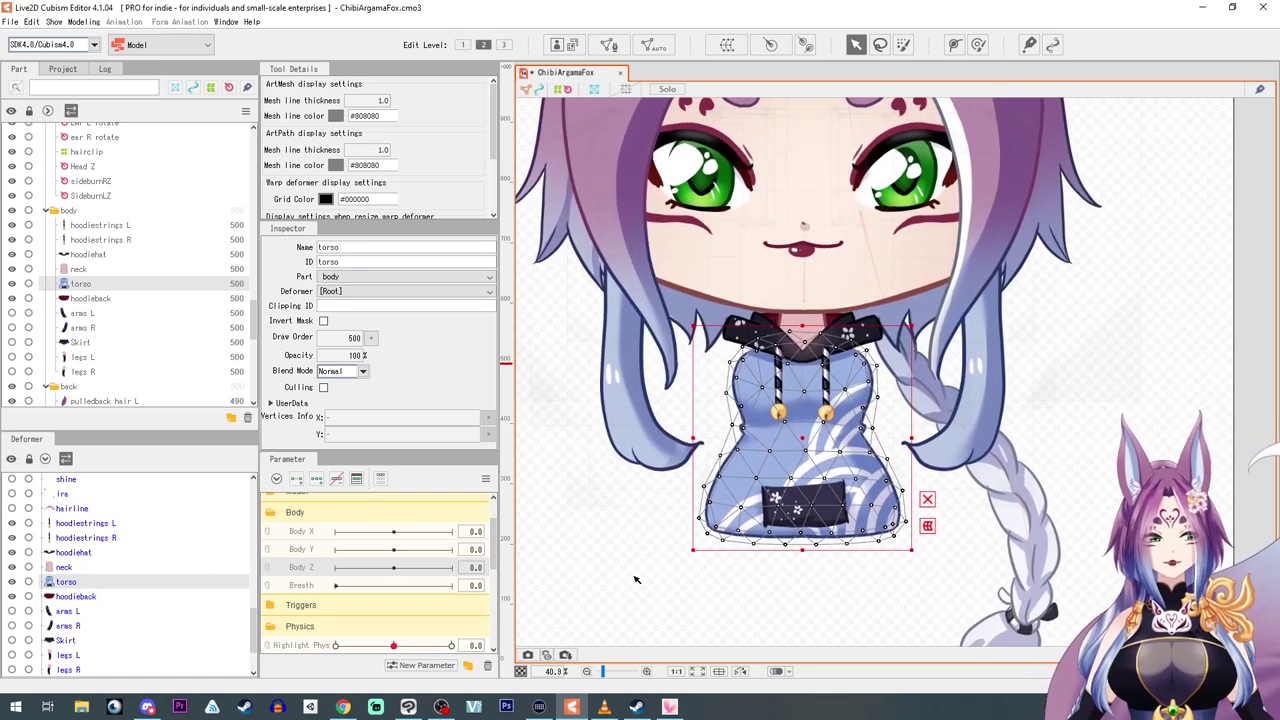
click(286, 532)
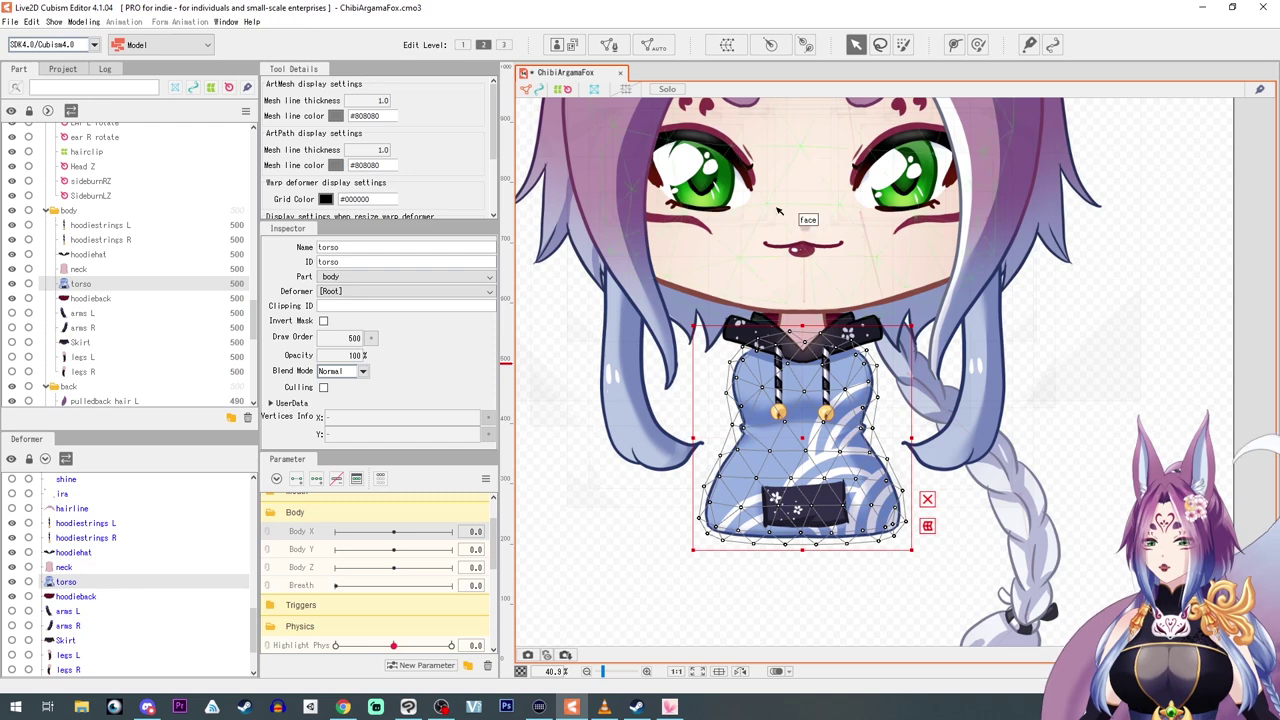
click(727, 44)
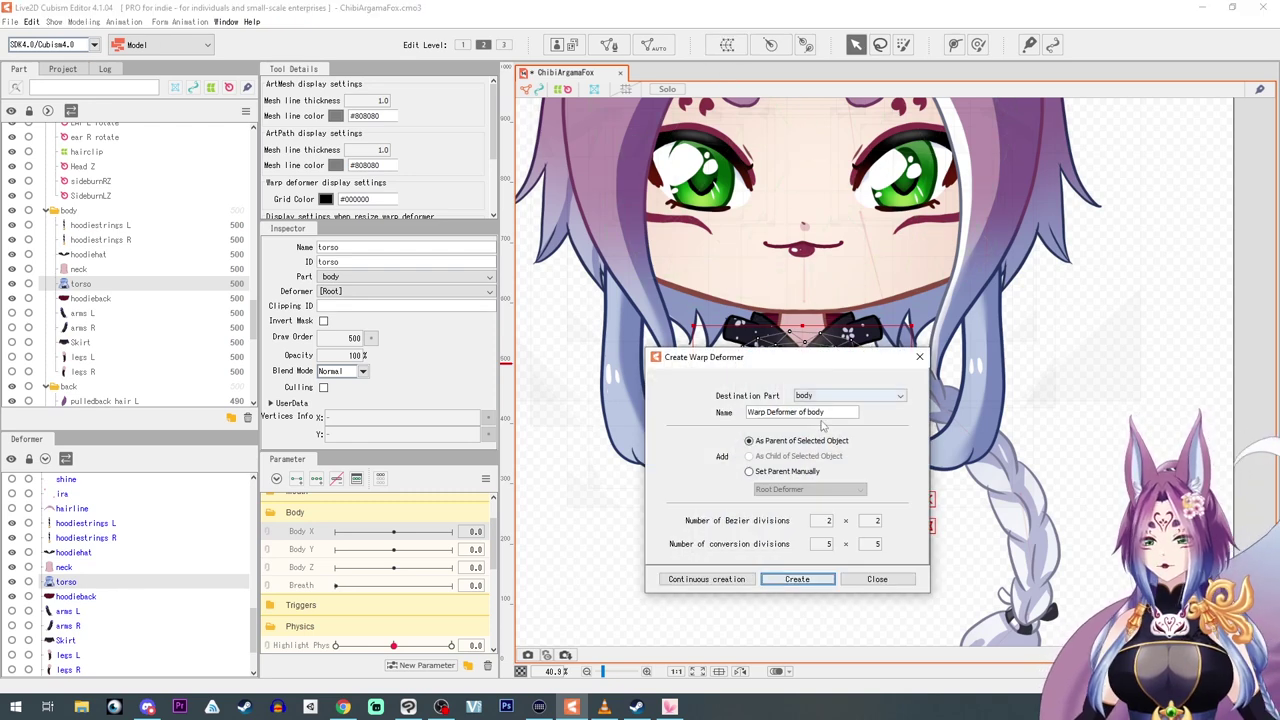
text(Body XY)
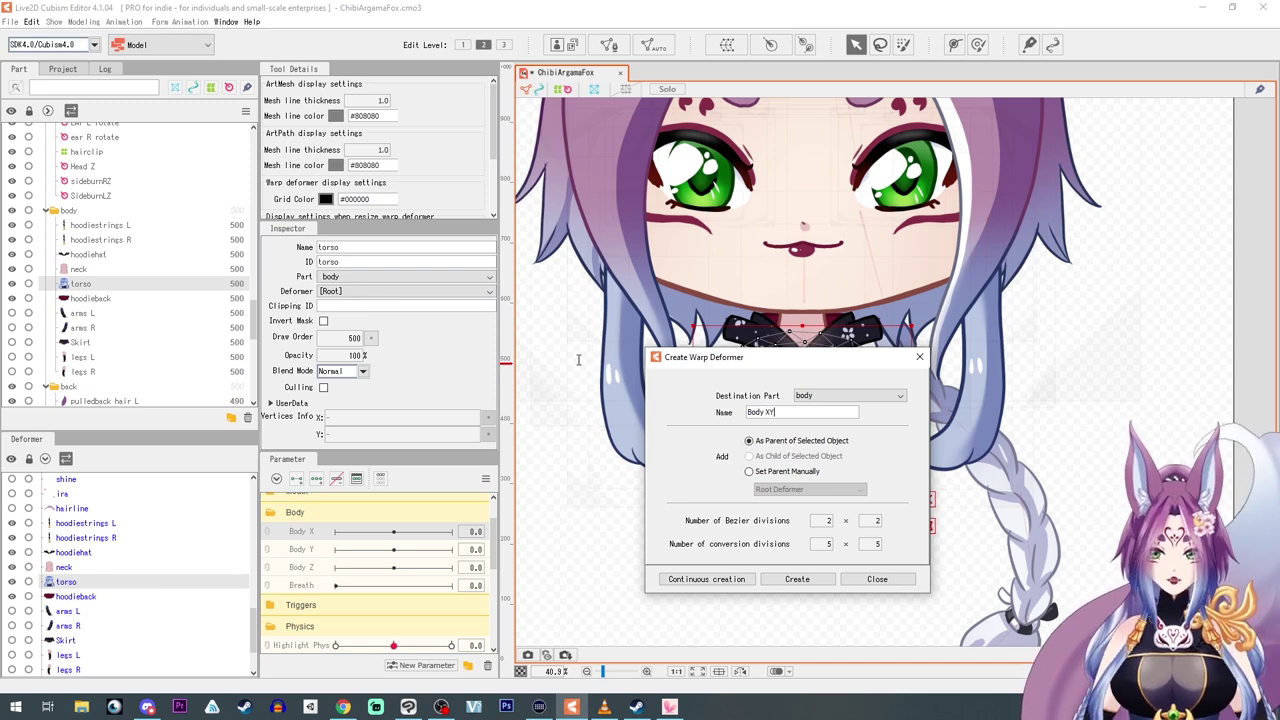
click(797, 578)
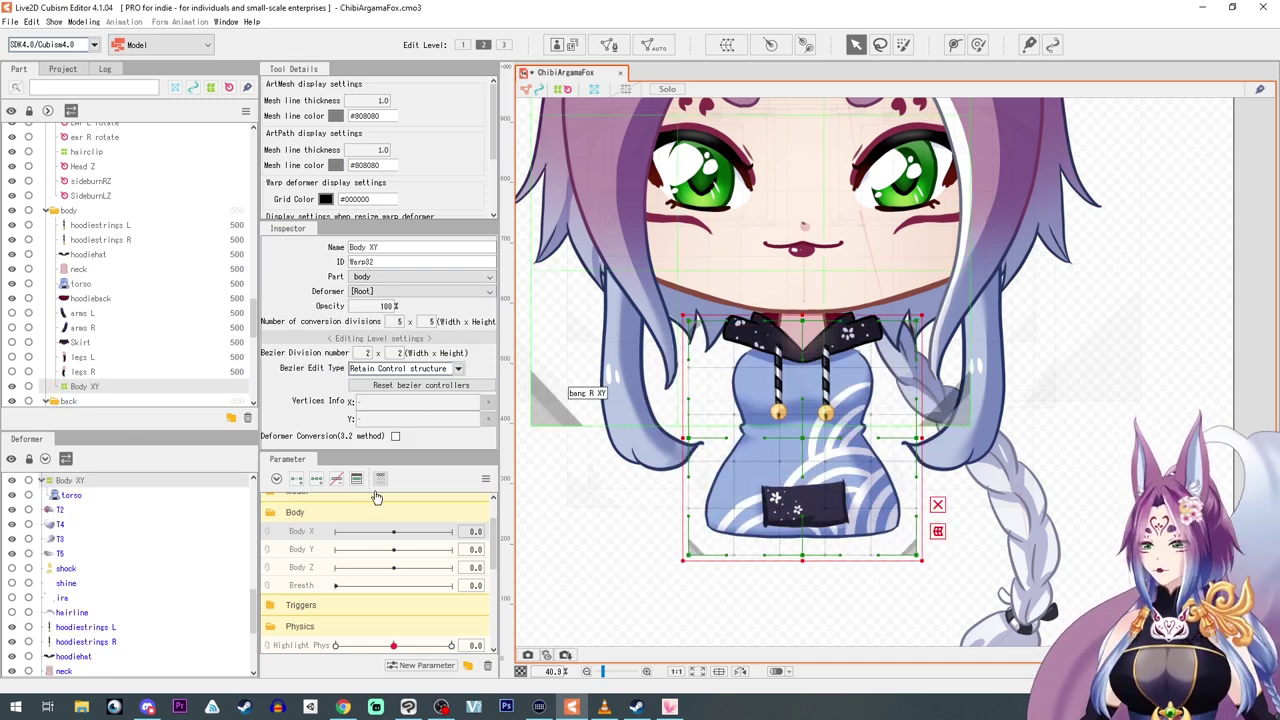
Add three keys for the Body XY deformer on Body X, then at -10 shift its centre and lower-middle points left.
click(316, 478)
drag(394, 532, 266, 531)
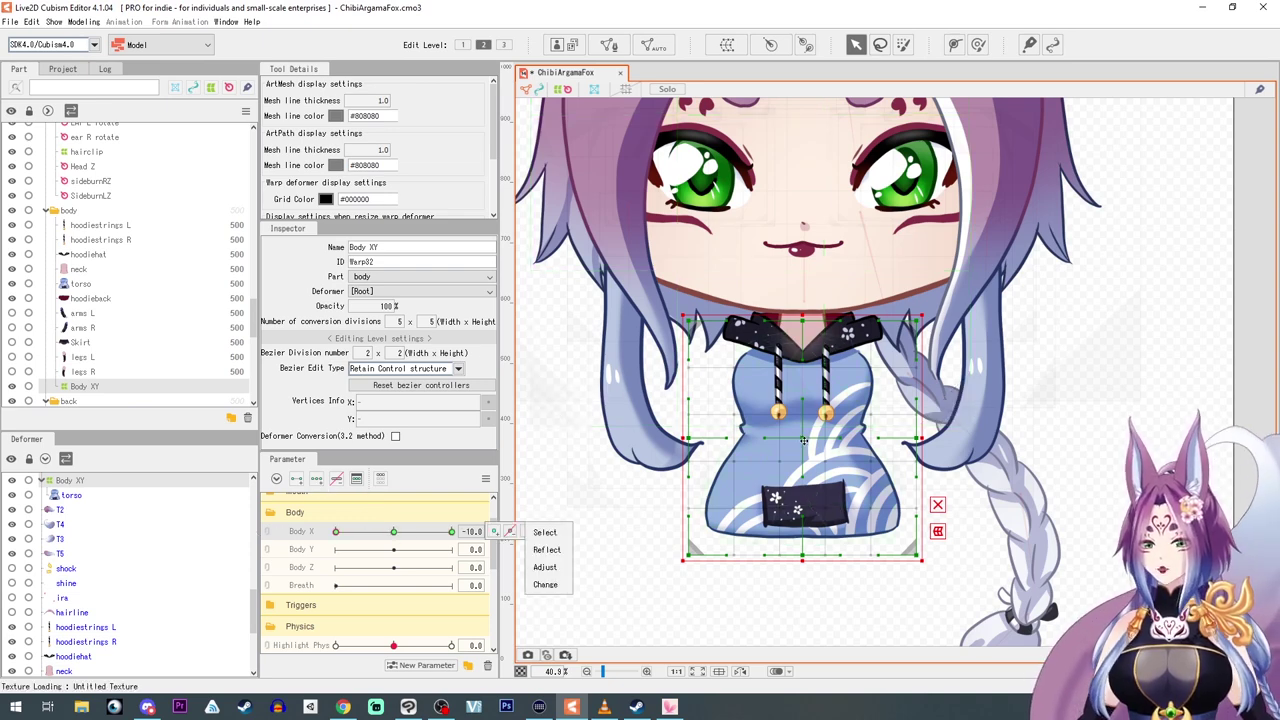
click(938, 505)
drag(802, 438, 789, 443)
drag(808, 556, 774, 555)
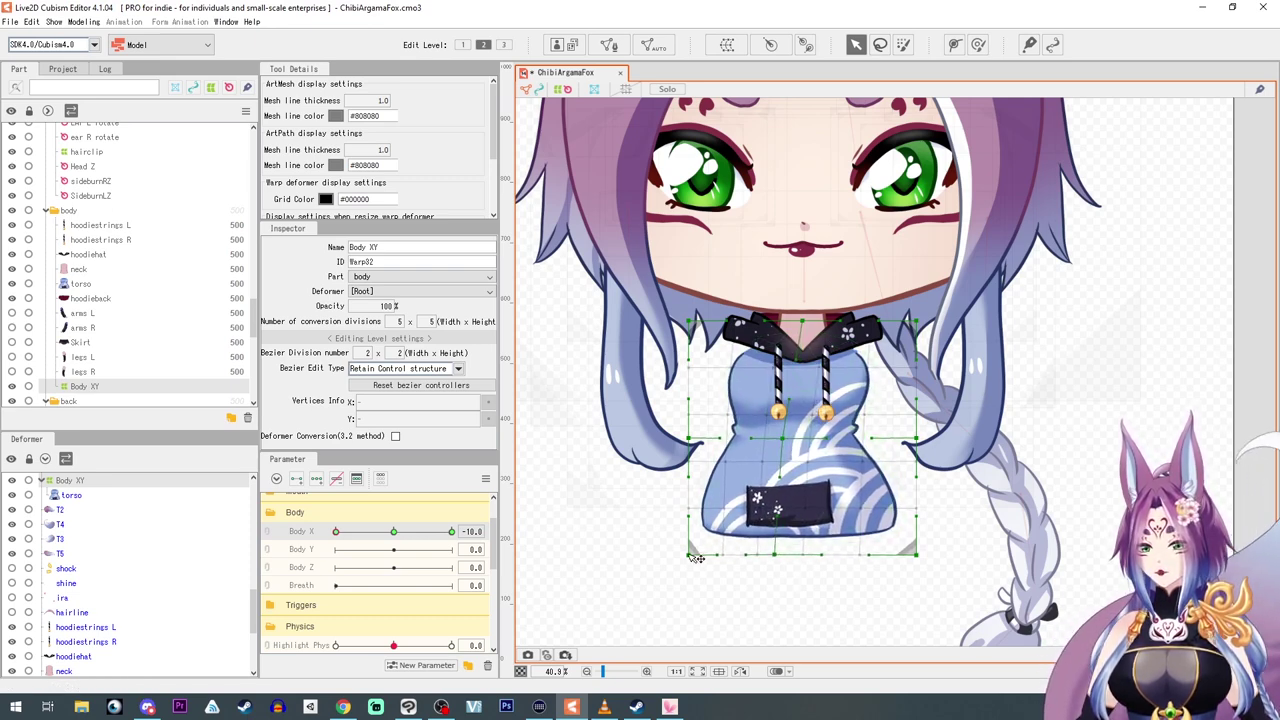
Refine the Body X -10 pose by nudging the deformer's left edge slightly inward and adjusting its central control points.
drag(689, 555, 692, 555)
drag(688, 438, 691, 438)
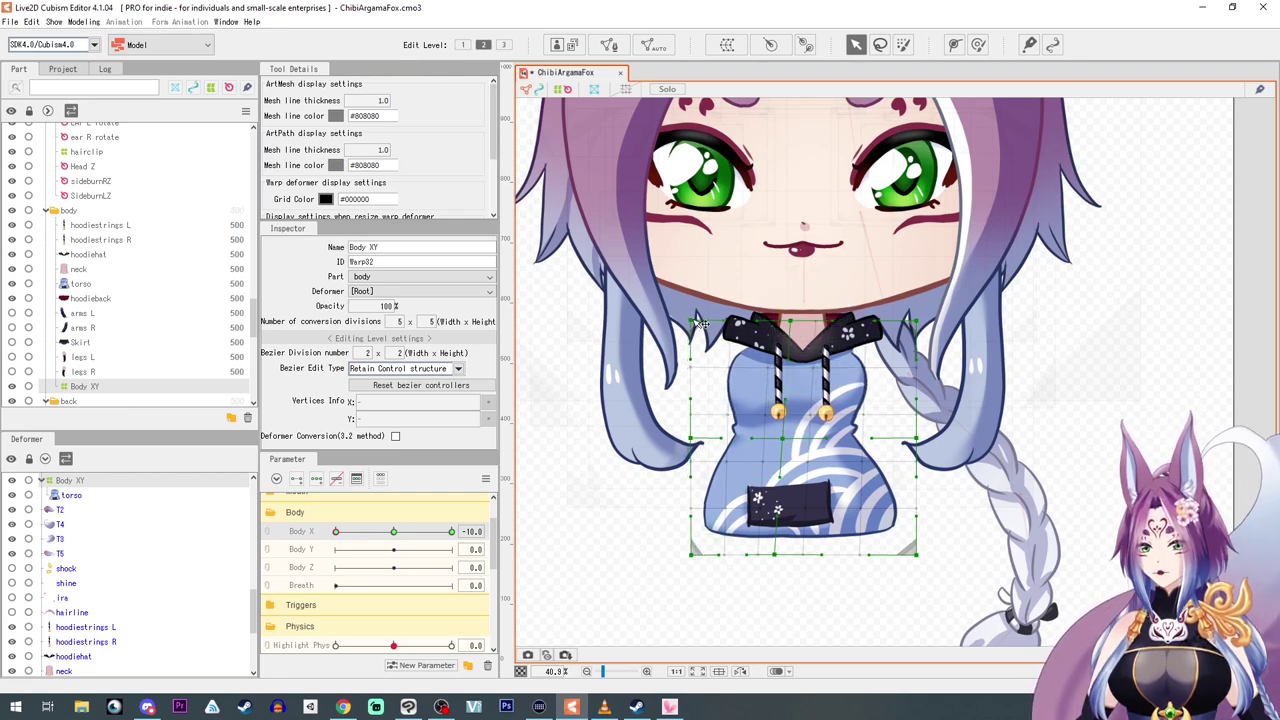
click(797, 368)
drag(781, 439, 780, 482)
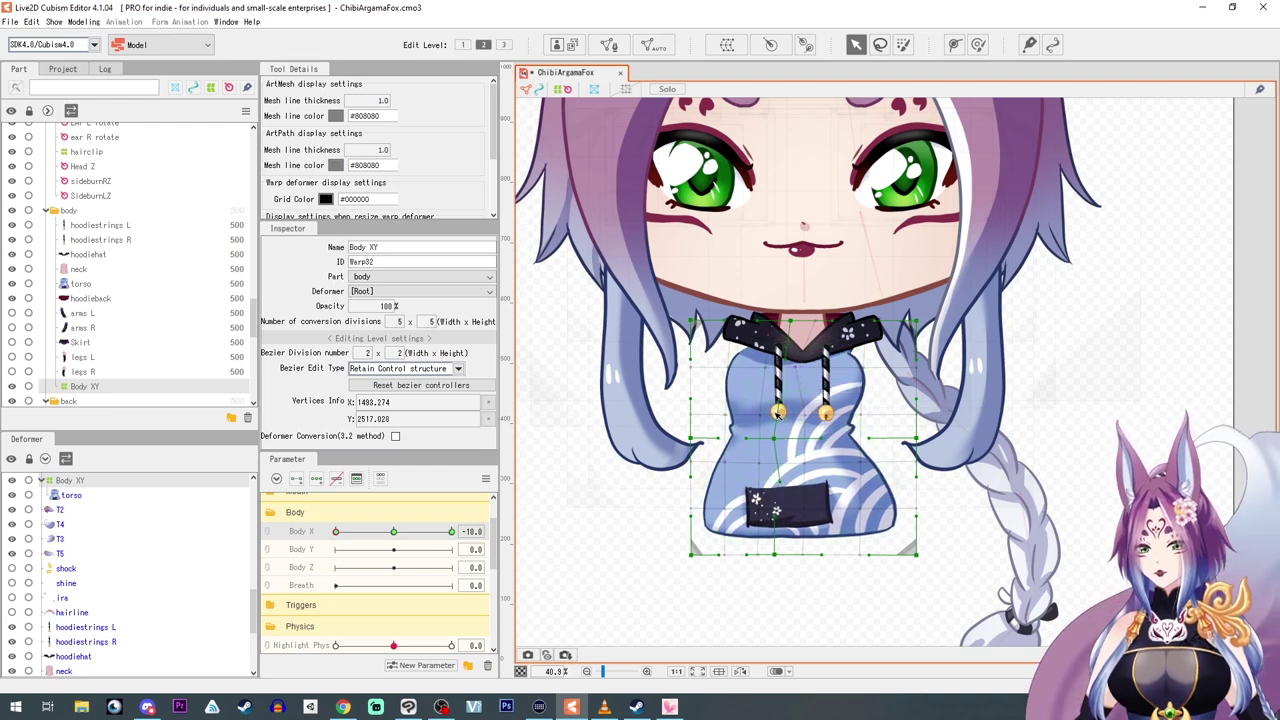
click(778, 412)
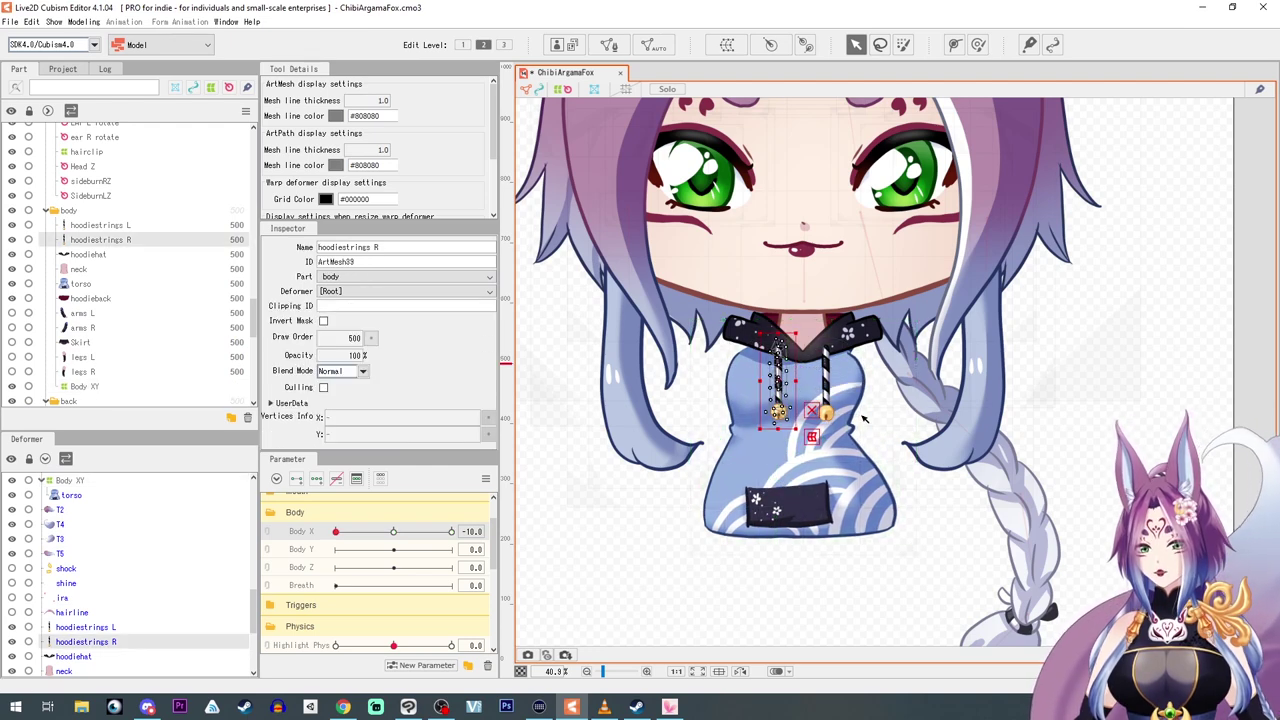
click(72, 387)
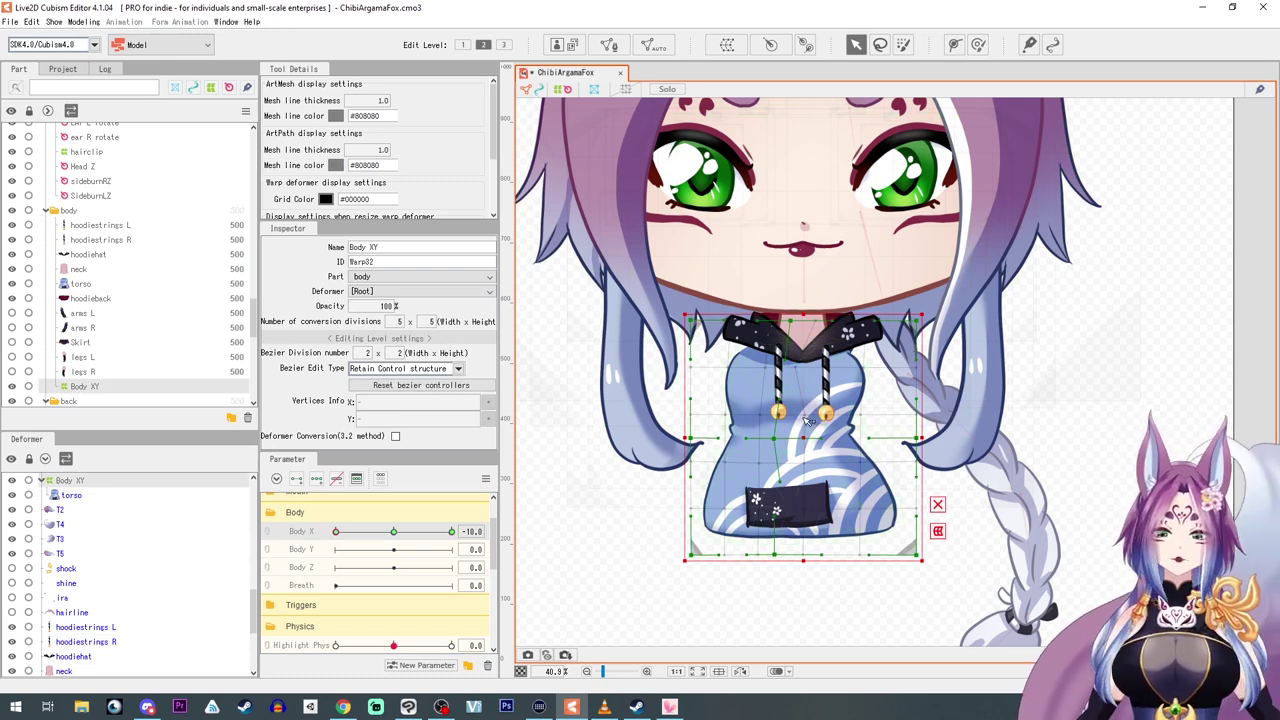
drag(804, 417, 798, 417)
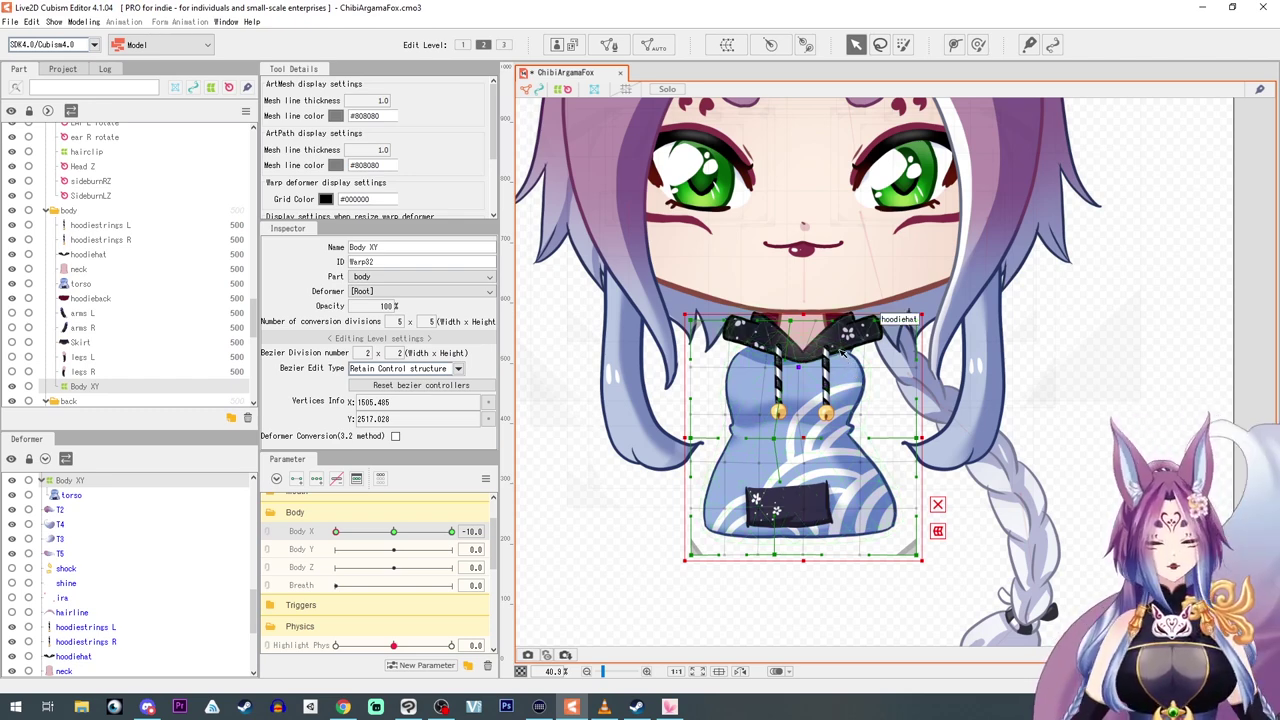
Refine the Body X -10 pose by nudging the torso's upper-right side inward and shifting the lower inner control points left.
drag(864, 367, 860, 365)
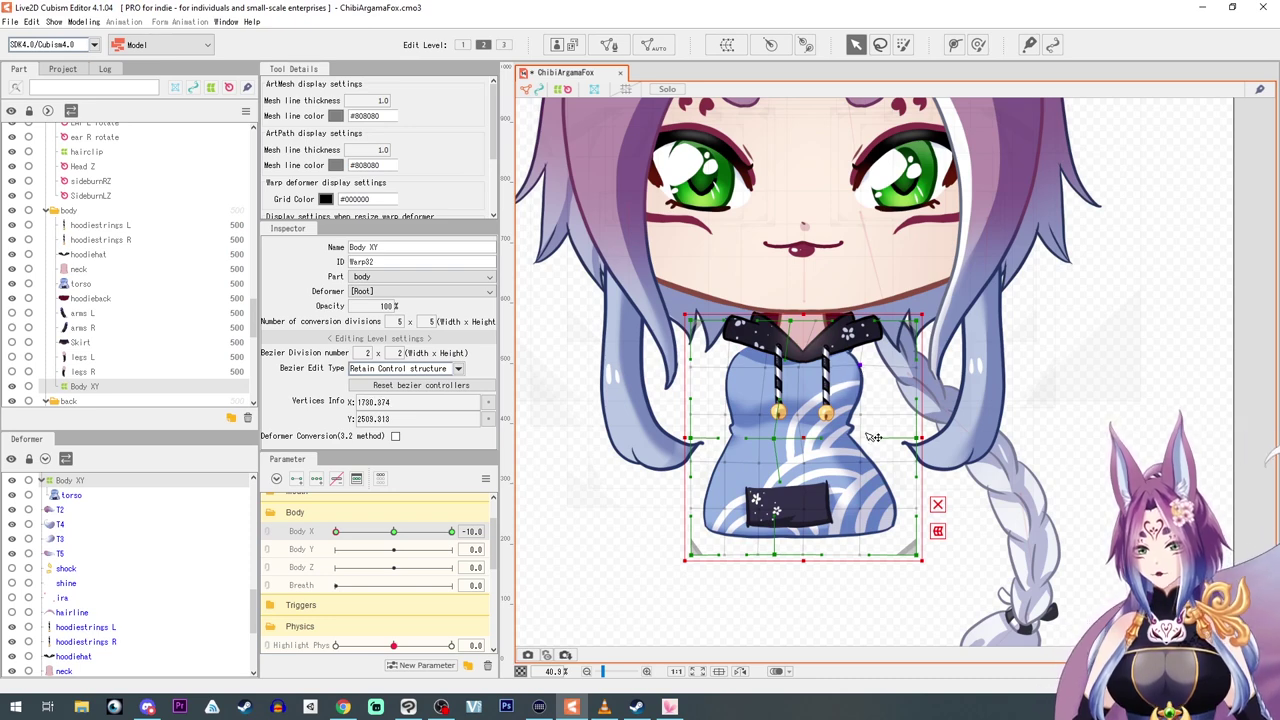
click(799, 466)
drag(762, 514, 851, 512)
drag(859, 462, 762, 469)
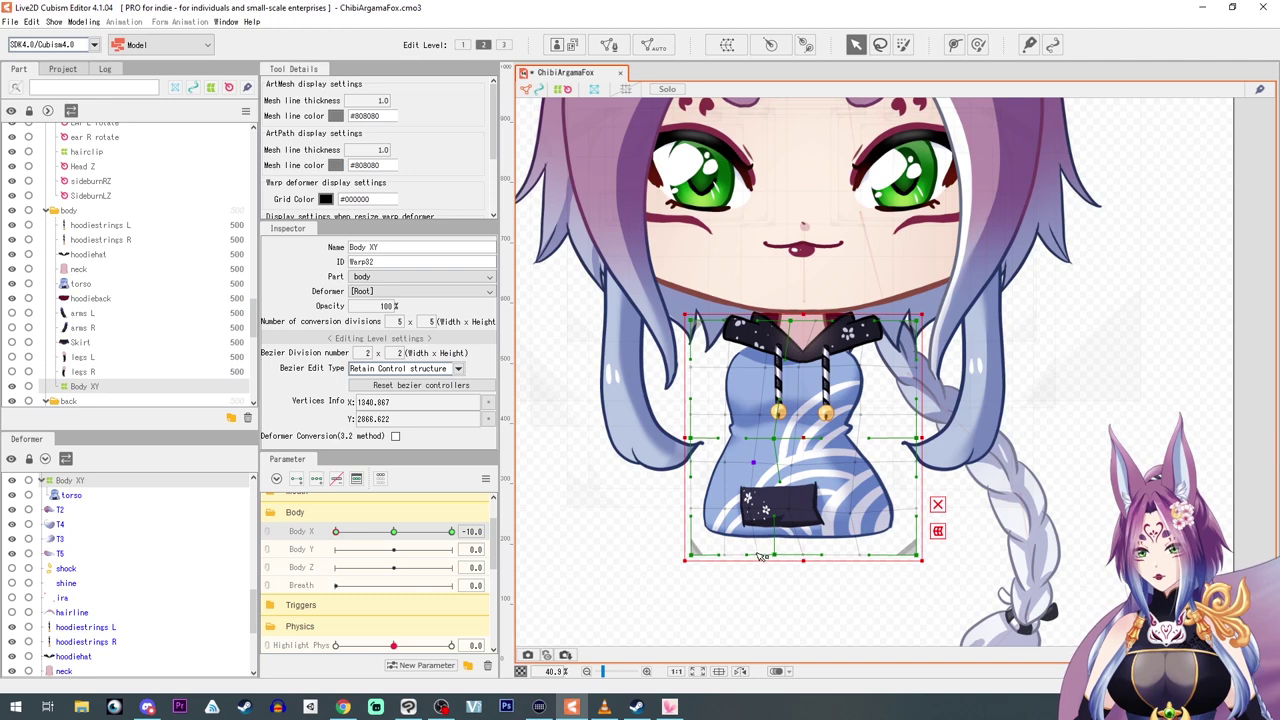
drag(751, 555, 748, 554)
drag(337, 533, 268, 534)
drag(391, 534, 278, 532)
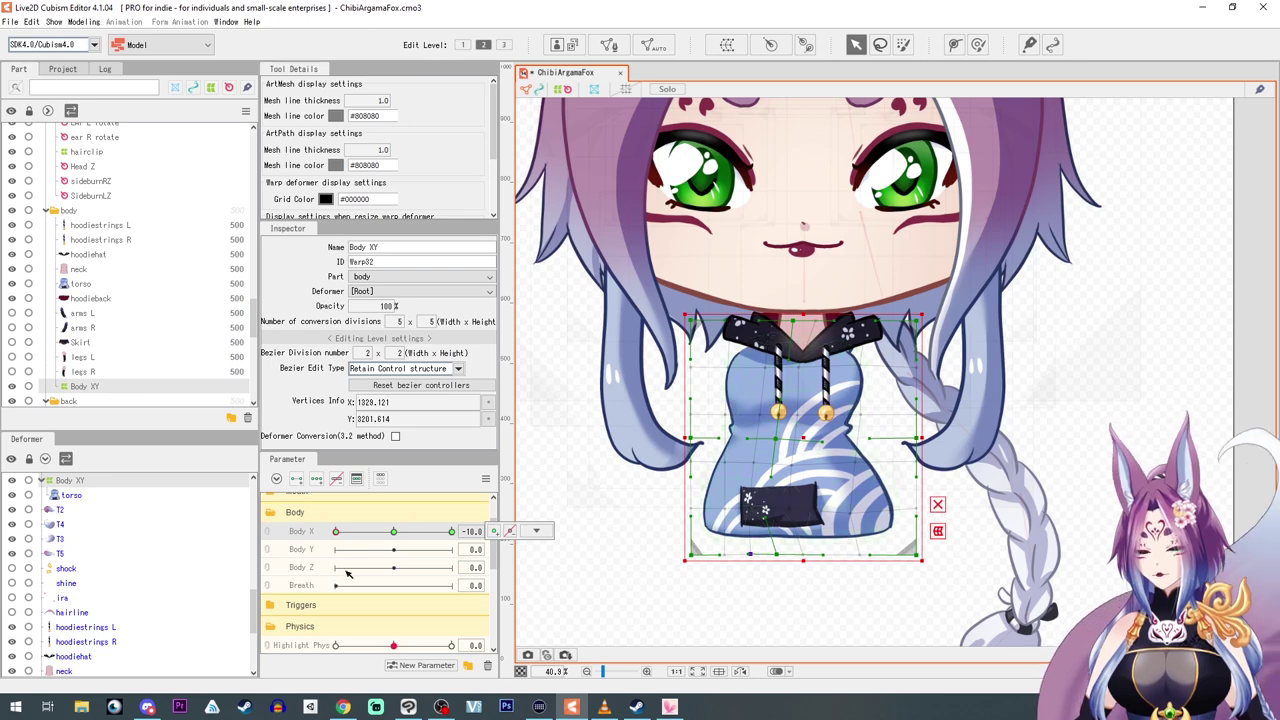
Reflect the Body XY deformer's Body X -10 pose horizontally onto the opposite side, test the motion and return Body X to 0.
click(485, 478)
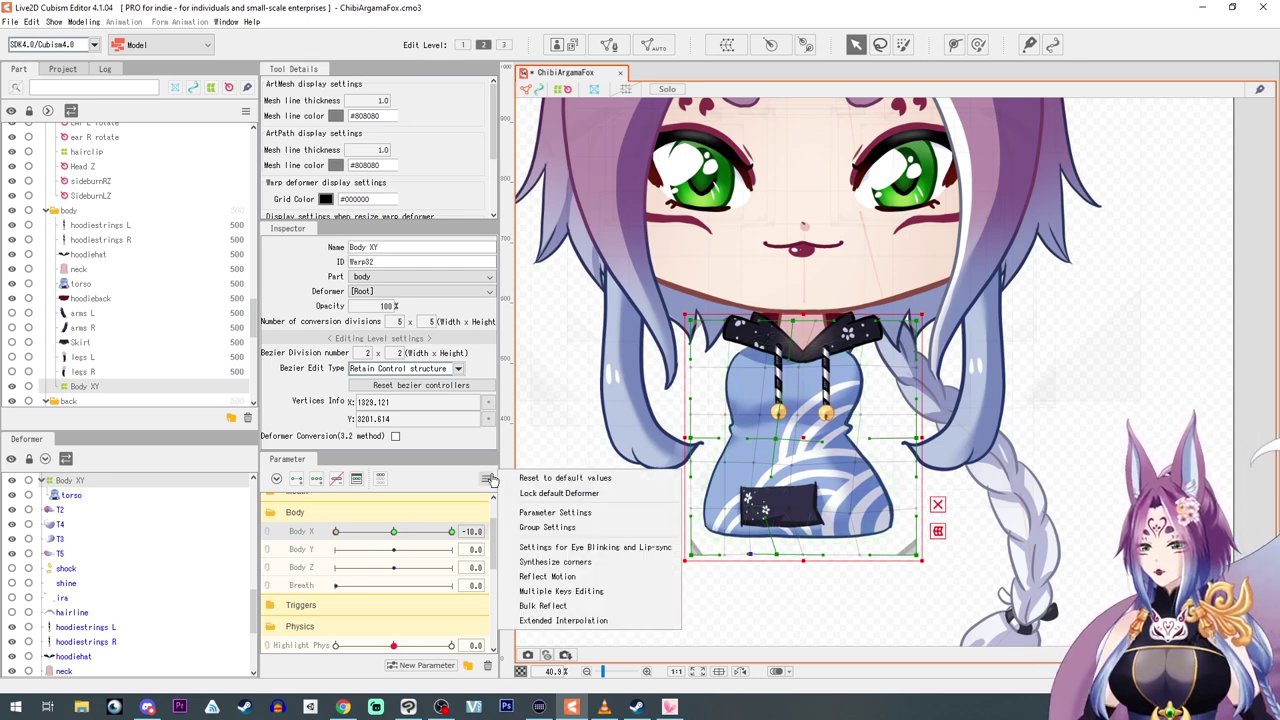
click(572, 578)
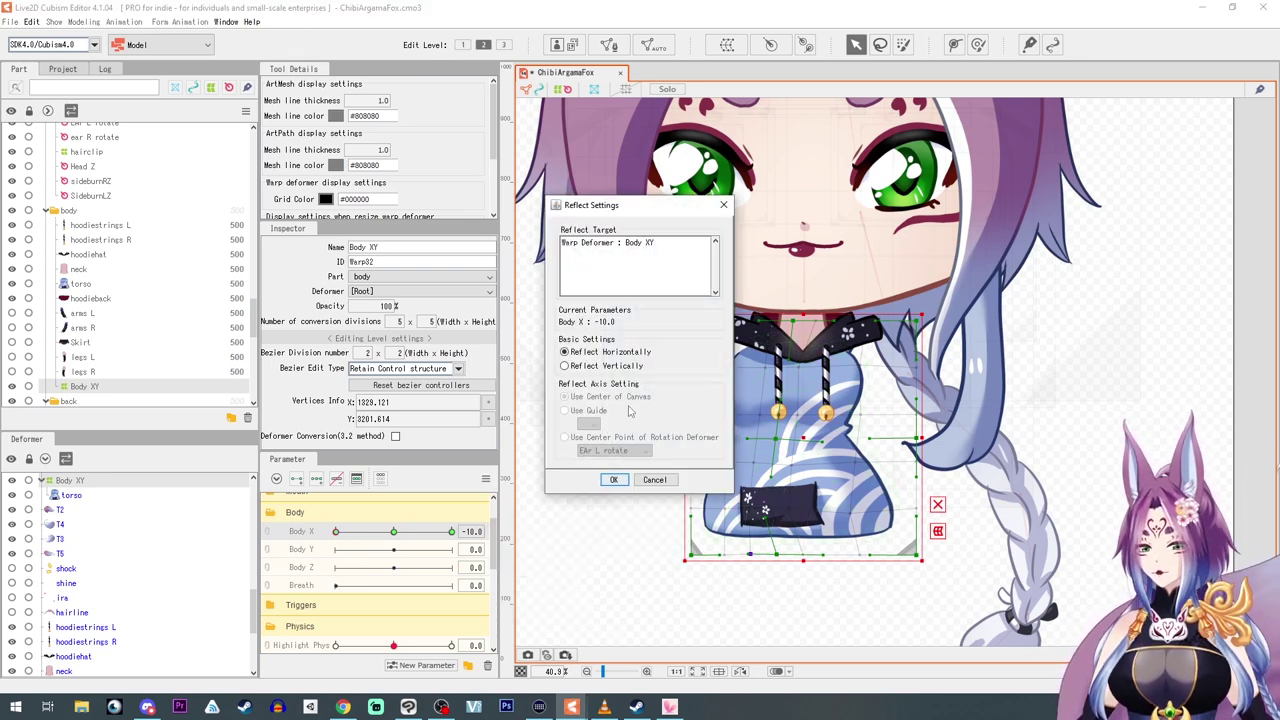
click(614, 479)
drag(172, 539, 424, 552)
click(394, 531)
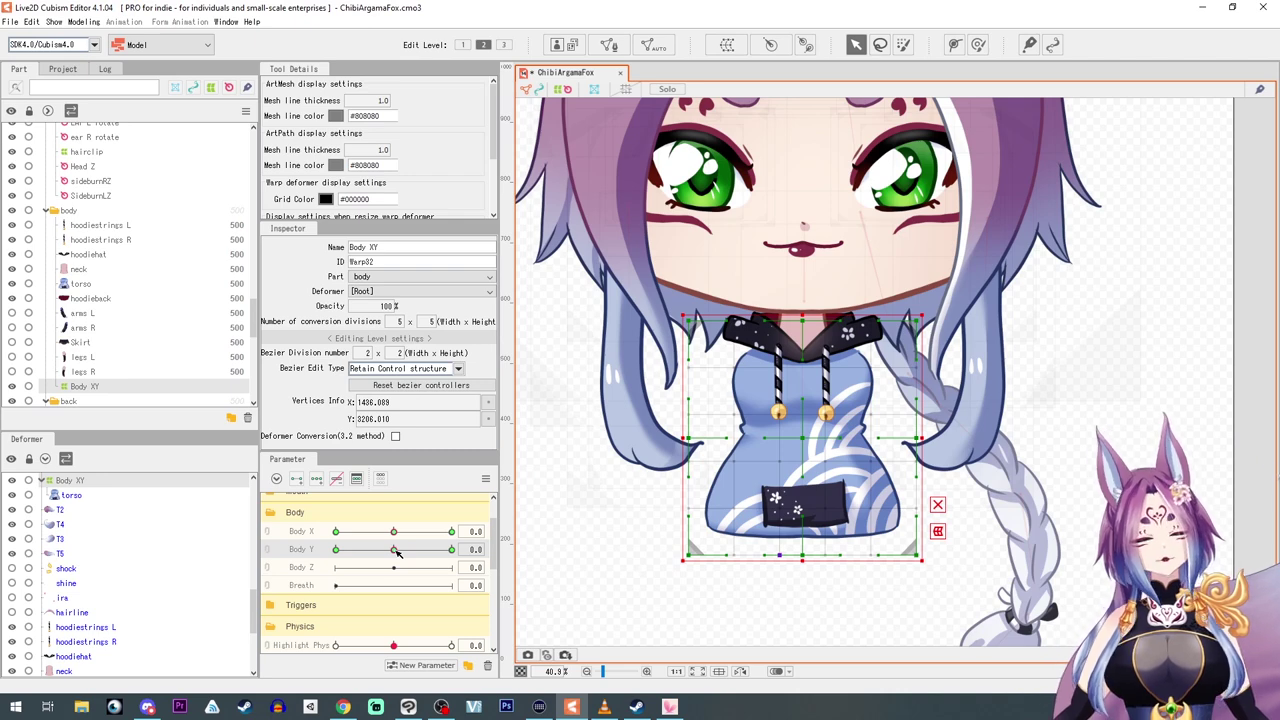
At Body Y 10, raise the Body XY deformer's top, centre and bottom middle points and lower its two bottom corners slightly.
drag(395, 552, 451, 550)
click(510, 549)
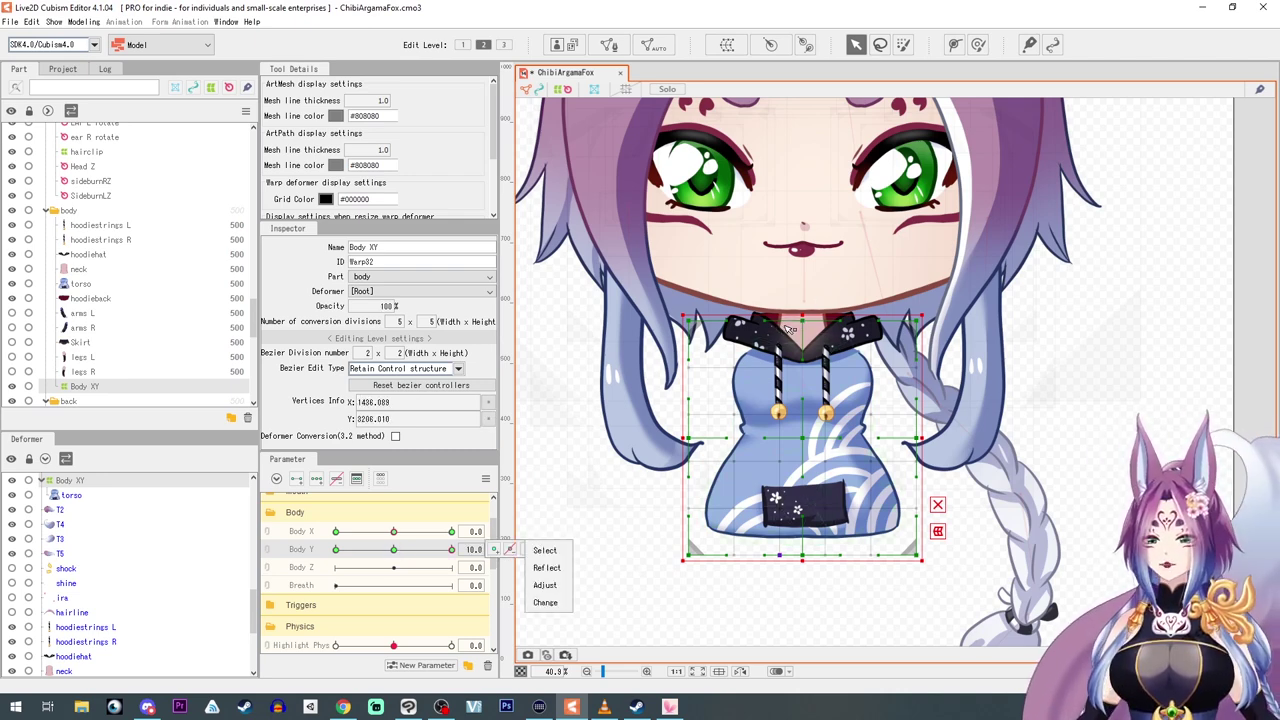
drag(805, 315, 805, 310)
click(940, 504)
drag(812, 437, 812, 427)
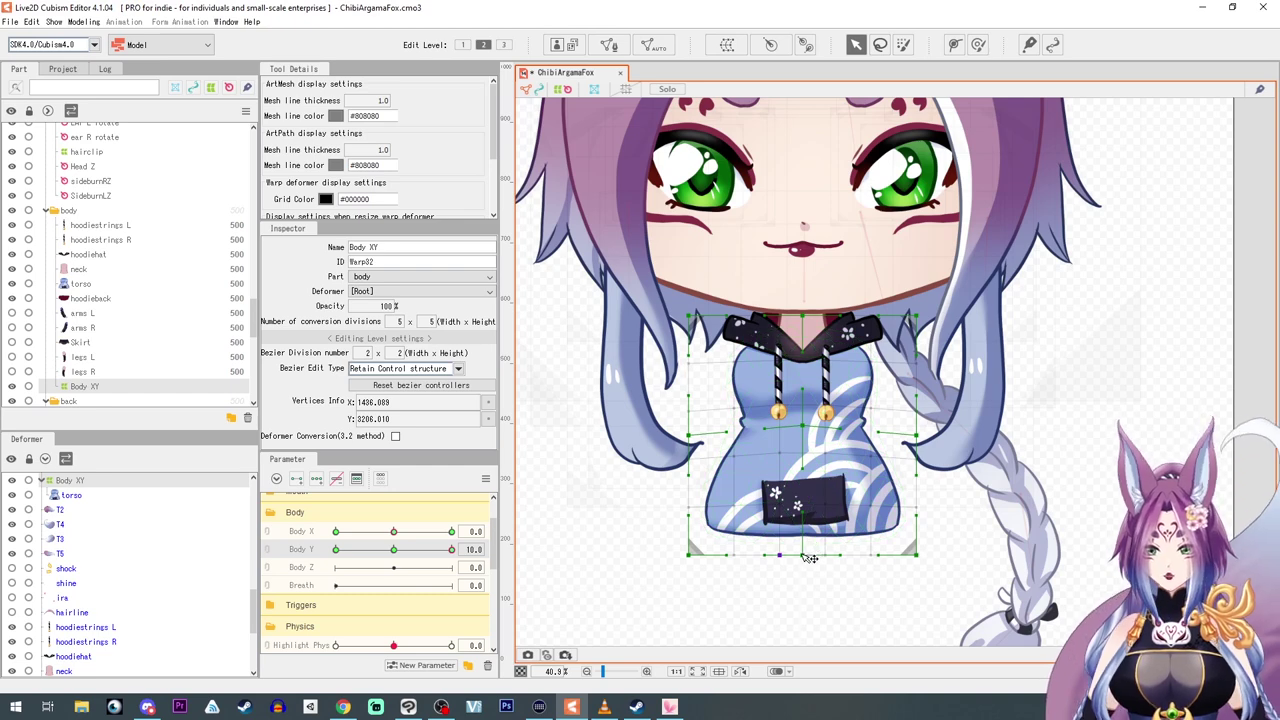
drag(803, 554, 805, 549)
drag(921, 555, 917, 560)
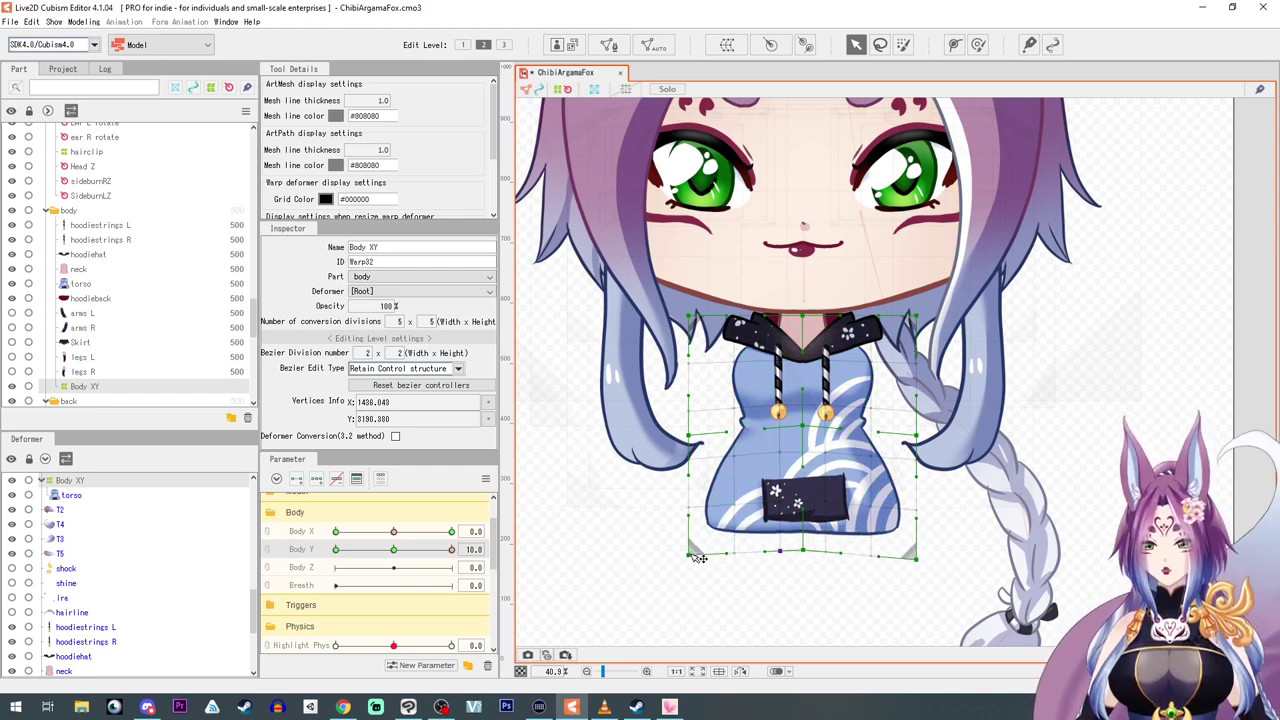
drag(694, 554, 692, 558)
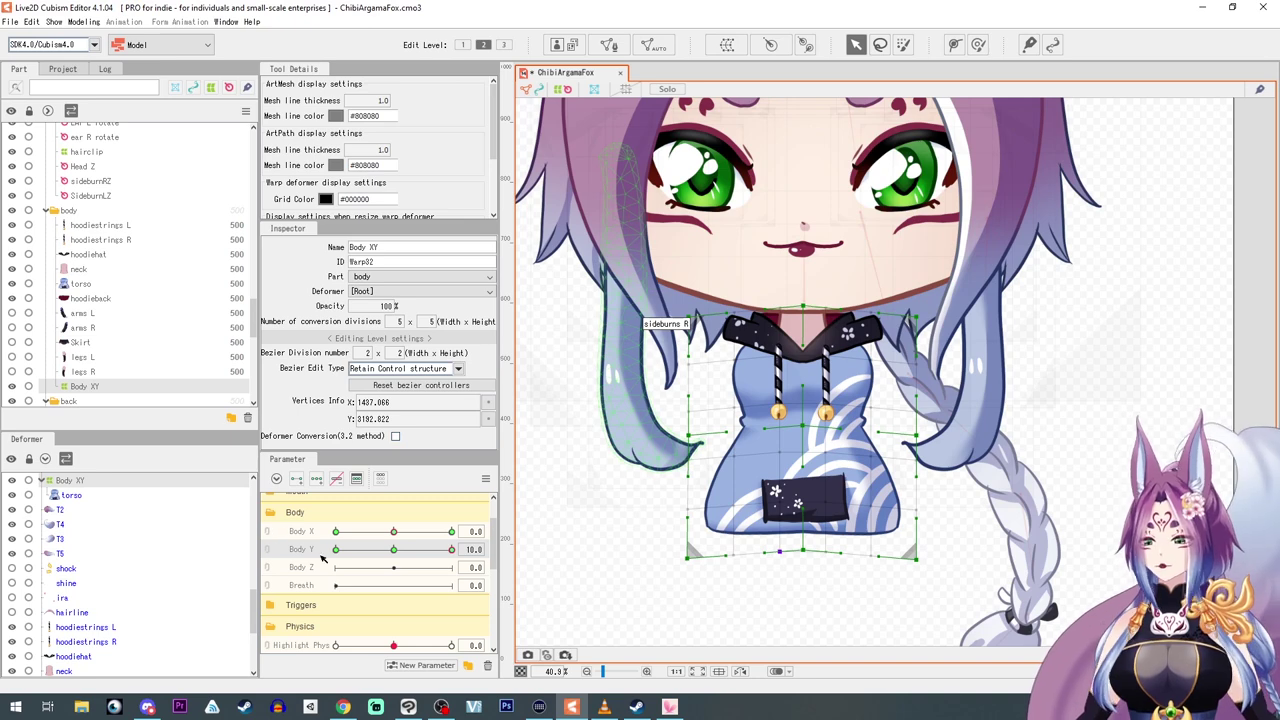
At Body Y -10, pull the Body XY deformer's bottom, centre and top middle points downward to curve the torso down.
drag(449, 551, 209, 558)
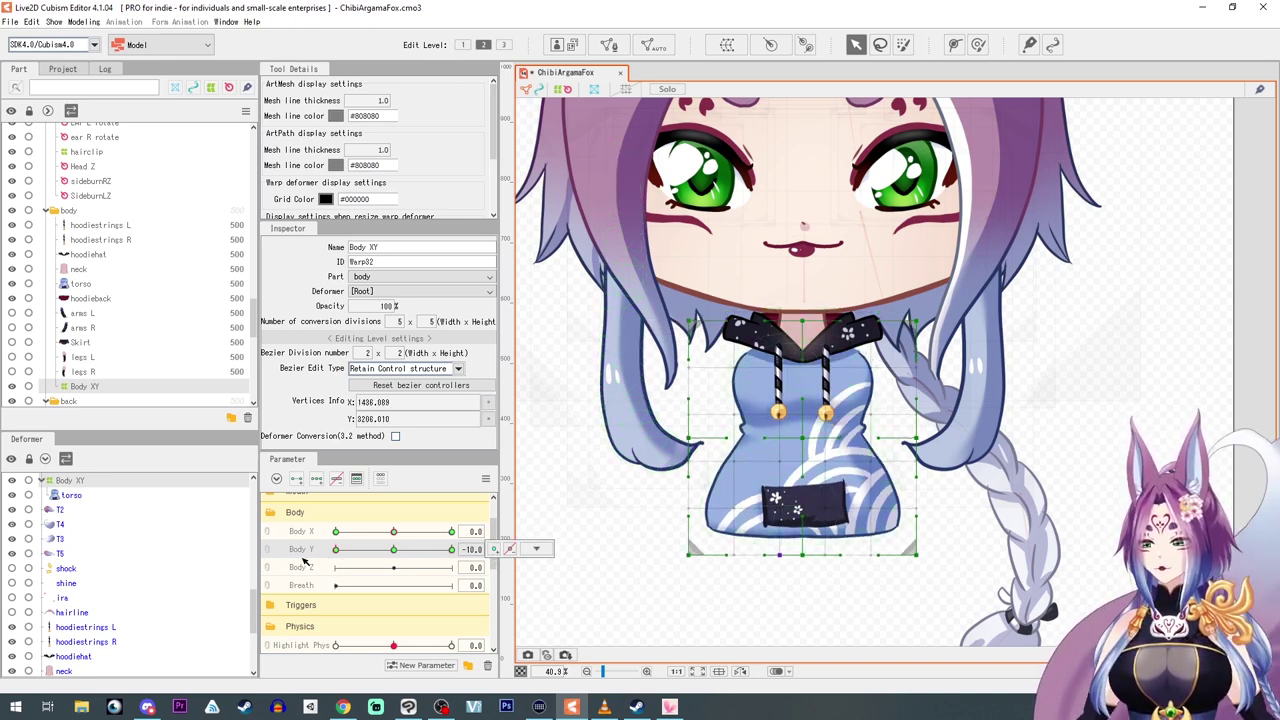
click(536, 549)
drag(810, 560, 810, 570)
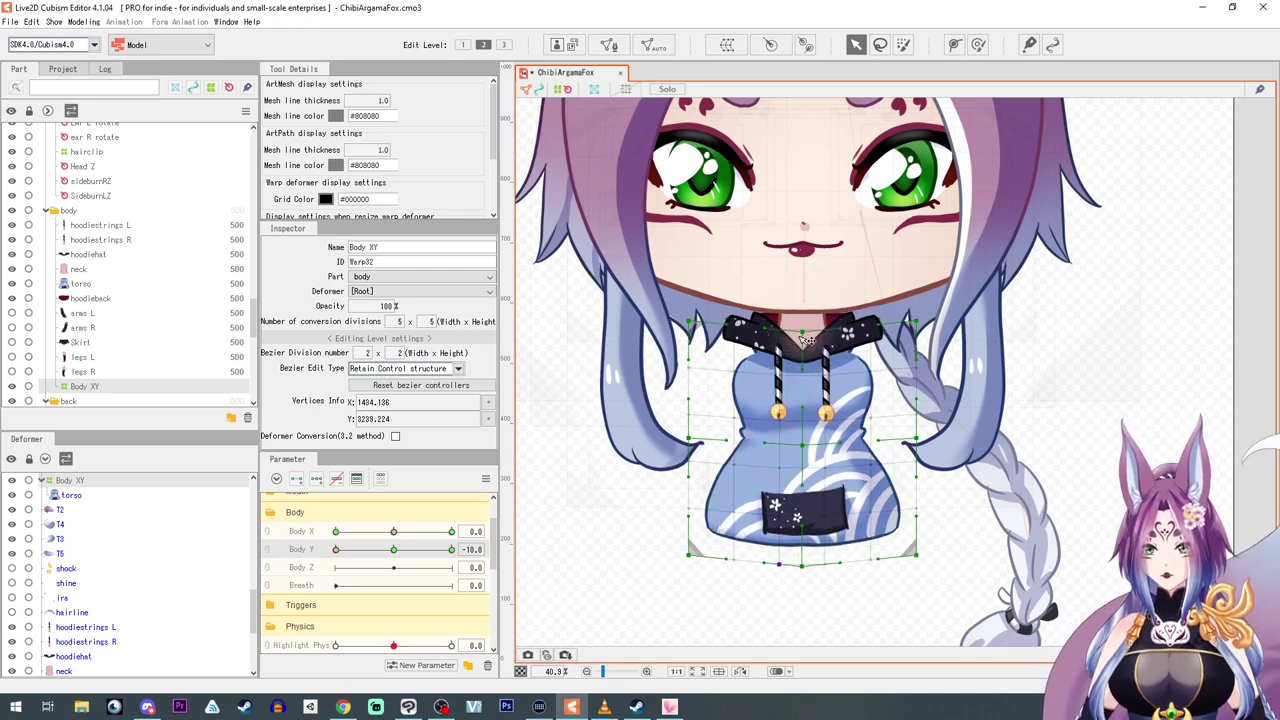
drag(806, 445, 810, 452)
drag(808, 568, 806, 568)
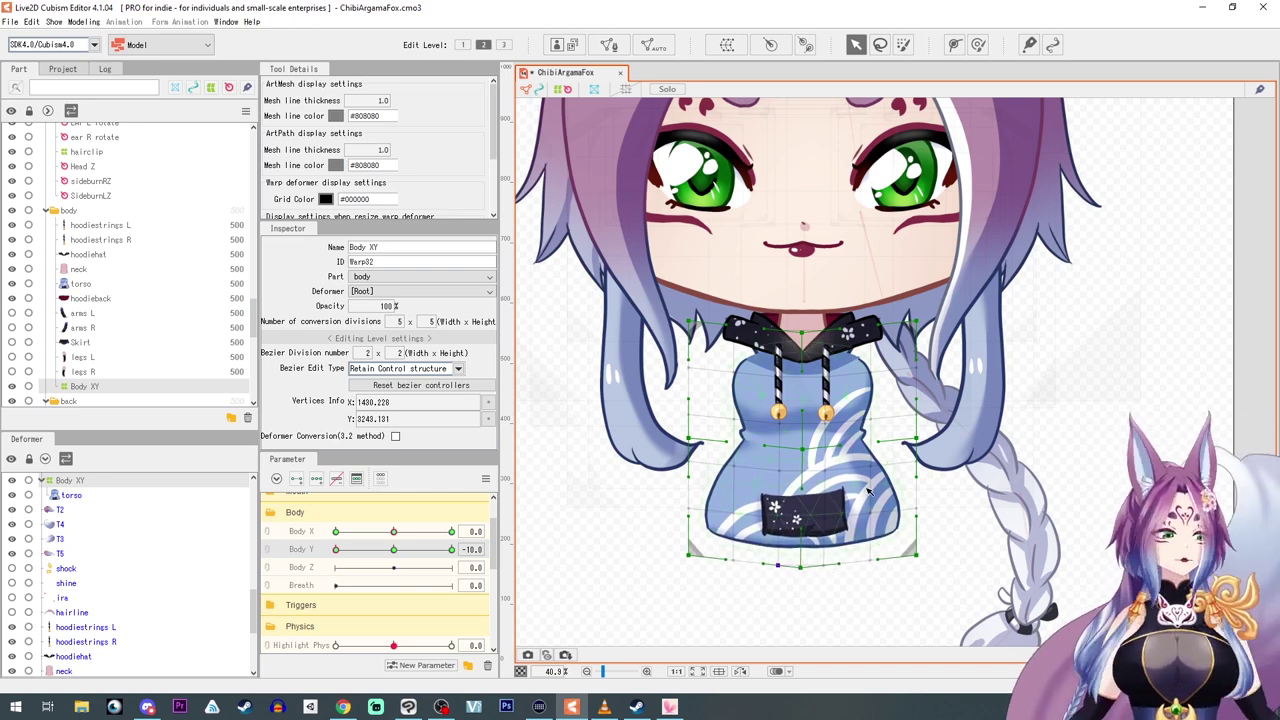
drag(804, 450, 805, 453)
mouse_move(338, 550)
mouse_down()
mouse_move(465, 554)
mouse_move(271, 551)
mouse_move(340, 552)
mouse_up()
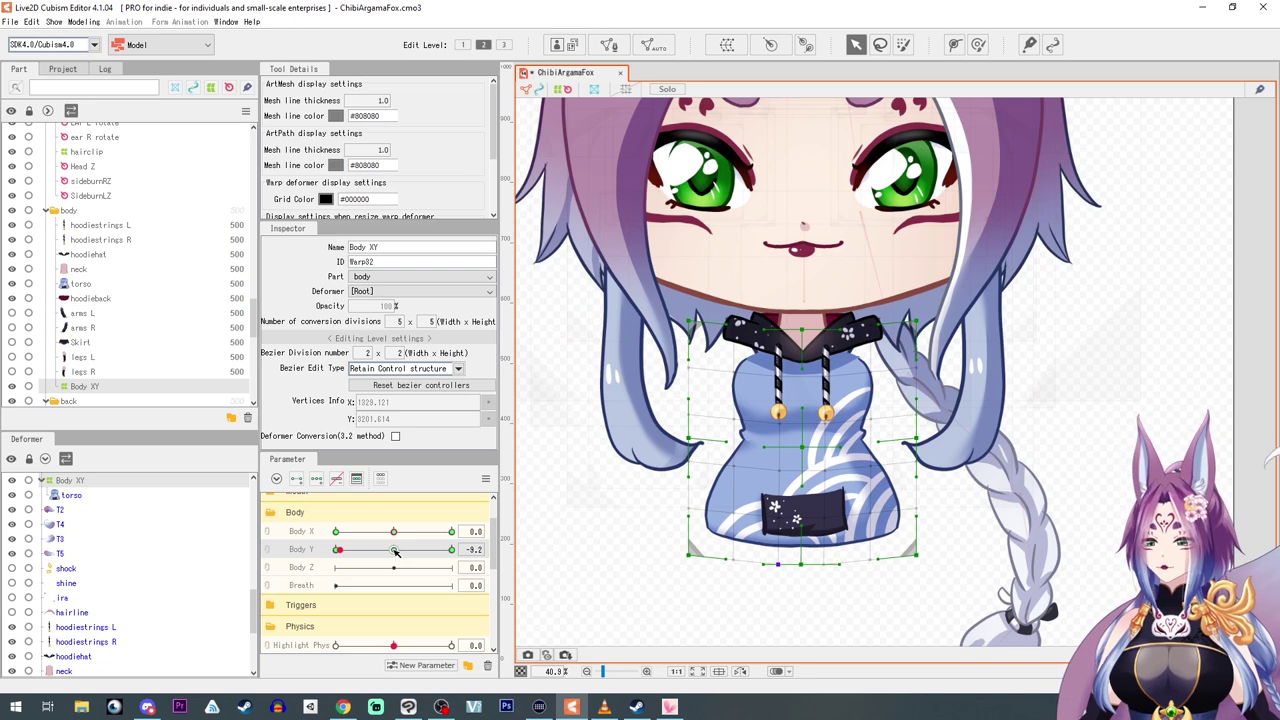
With Body Y at 0, combine Body X and Body Y, synthesize the Body XY deformer's corner poses and separate the parameters again.
click(394, 550)
click(269, 533)
click(486, 479)
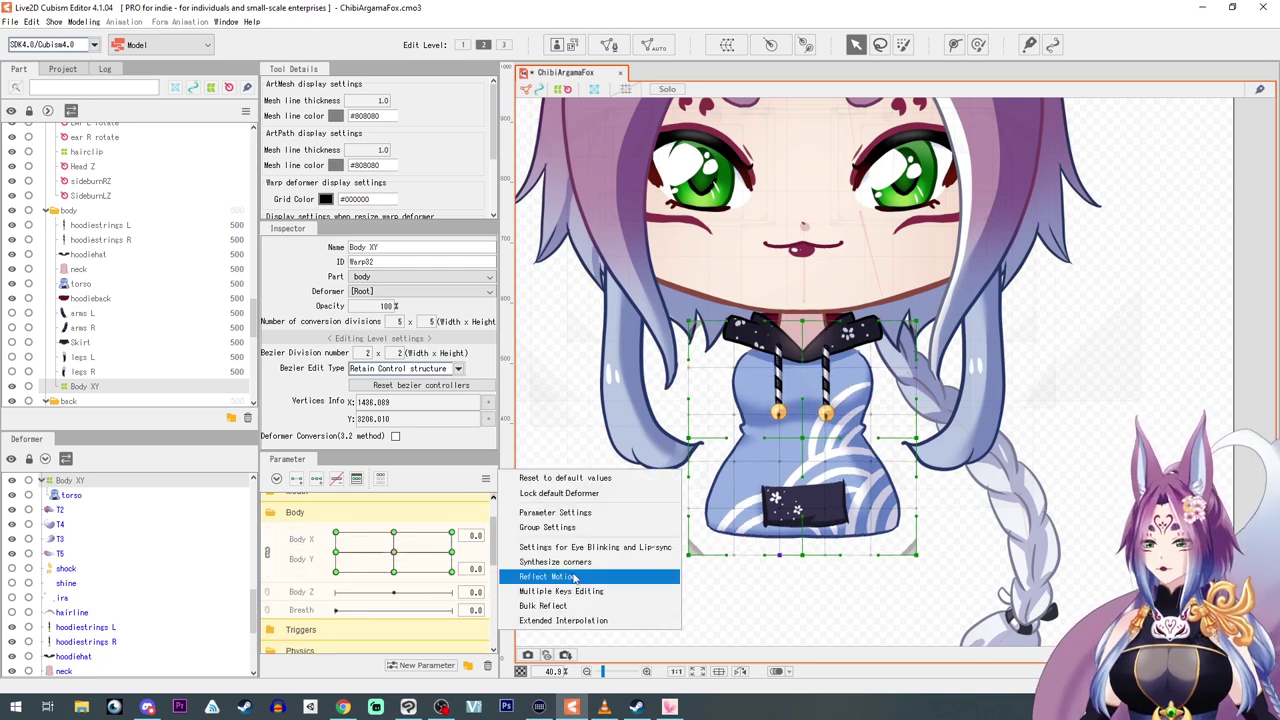
click(574, 578)
click(811, 460)
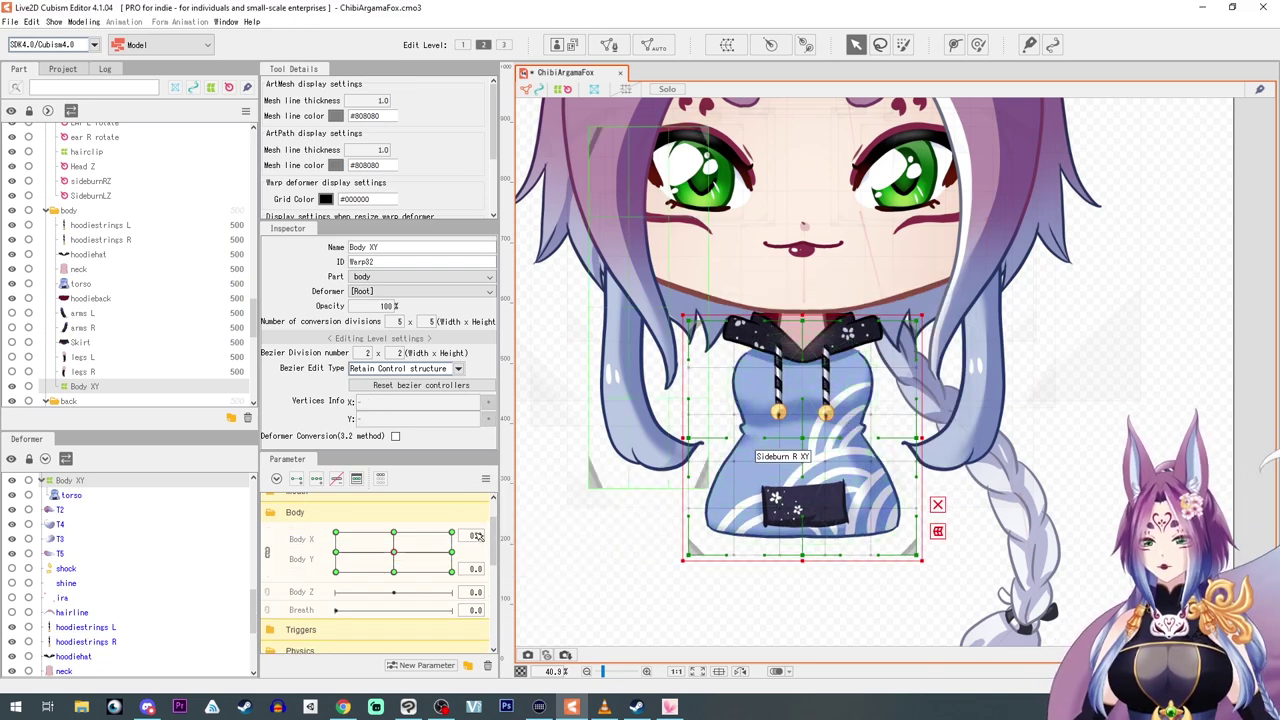
mouse_move(396, 553)
mouse_down()
mouse_move(247, 583)
mouse_move(441, 532)
mouse_move(402, 569)
mouse_move(396, 553)
mouse_up()
click(267, 553)
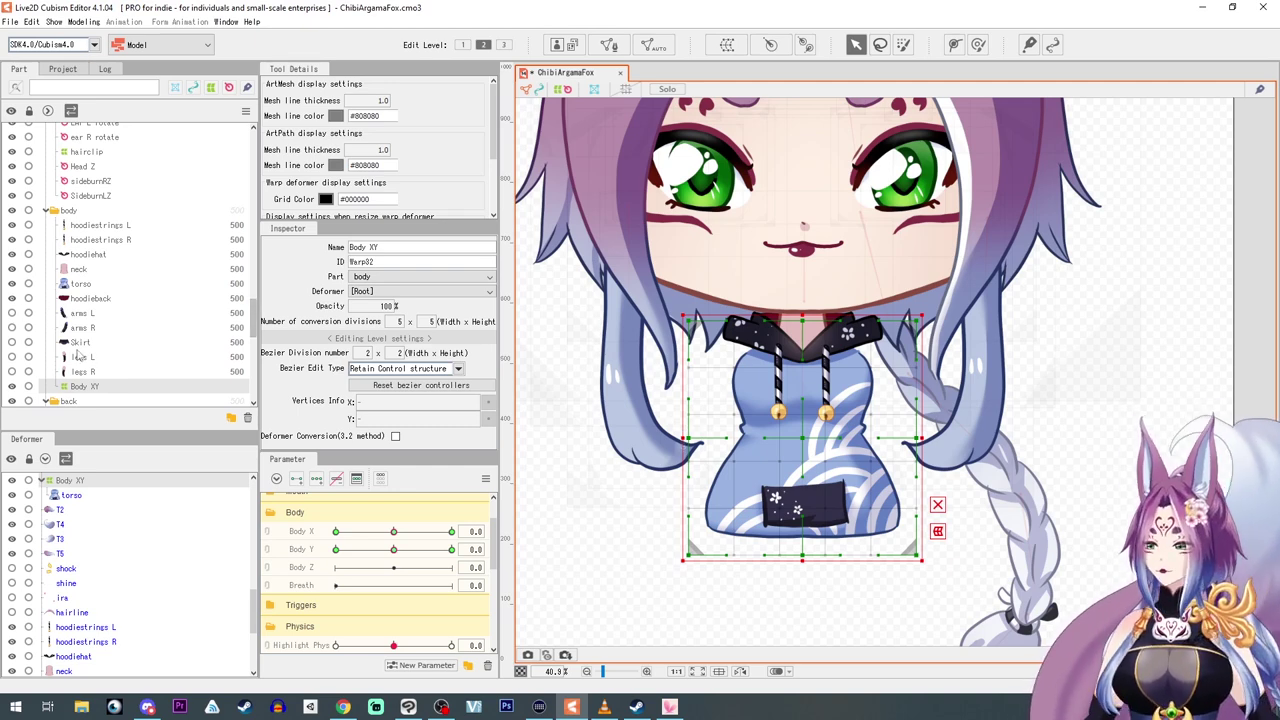
Create a warp deformer named hoodXY in the body part as parent of hoodiehat, with 2 × 2 Bezier divisions.
click(87, 254)
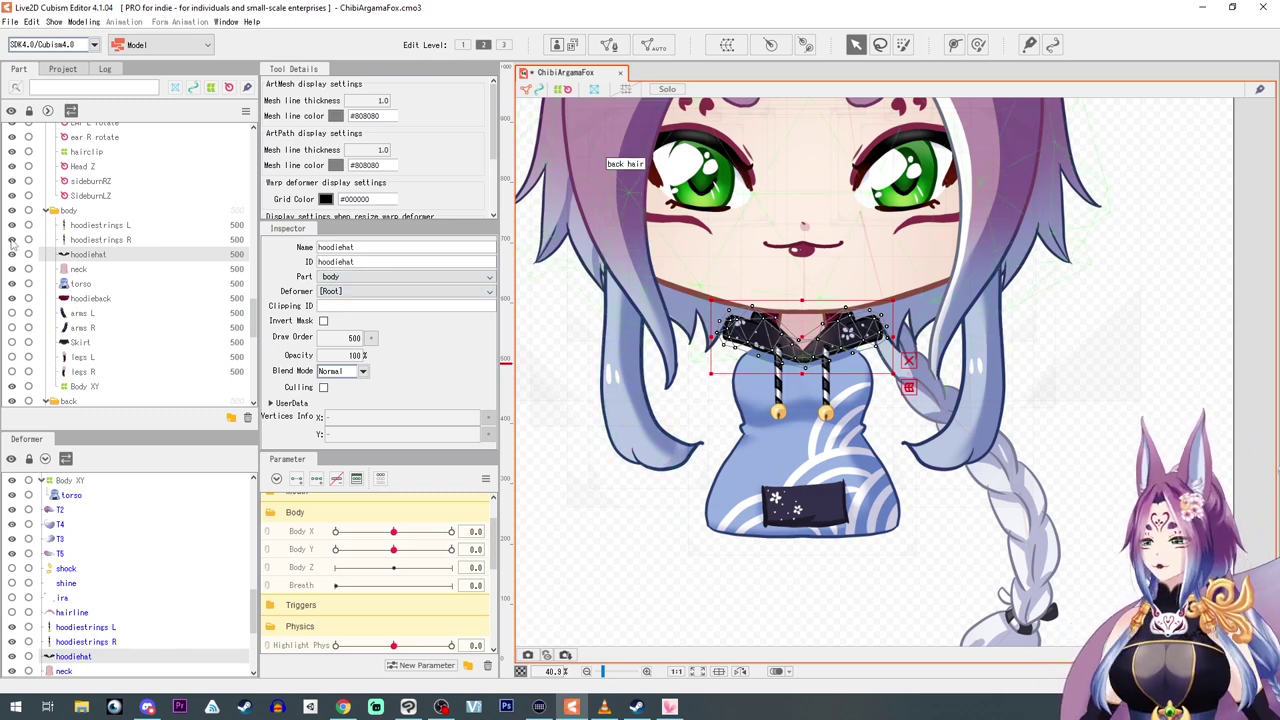
click(727, 44)
text(hoodXY)
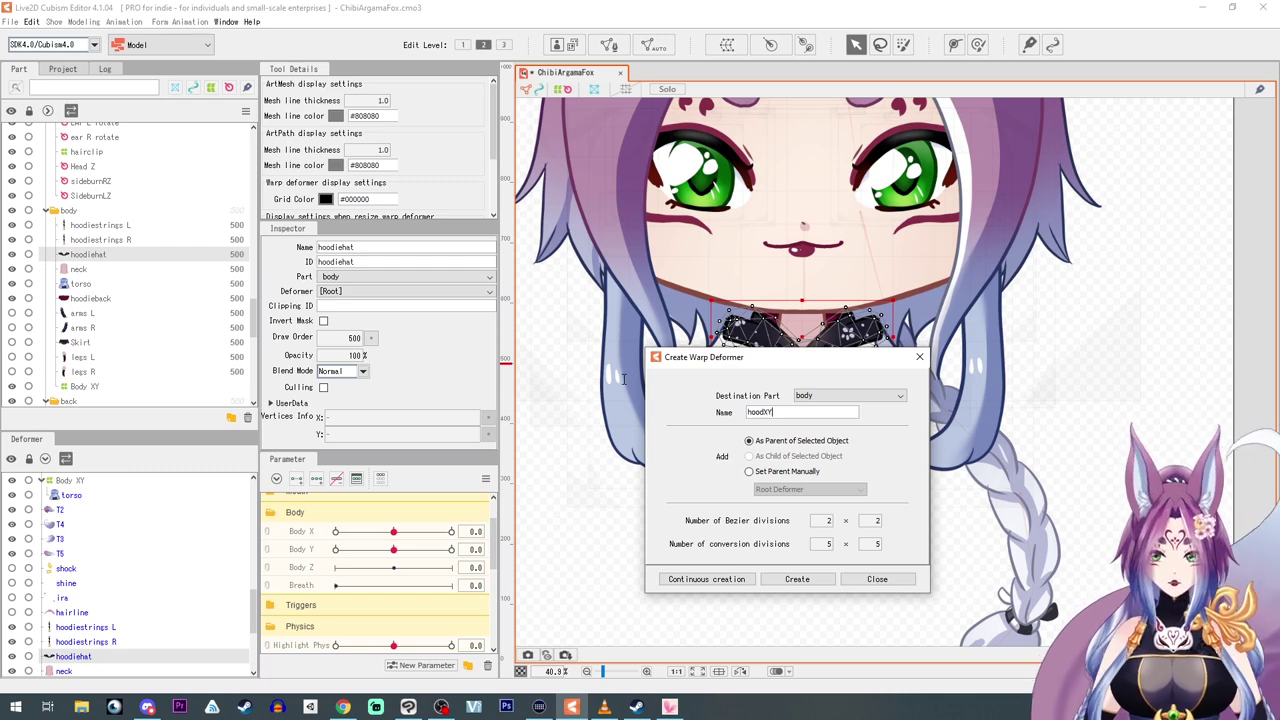
click(797, 579)
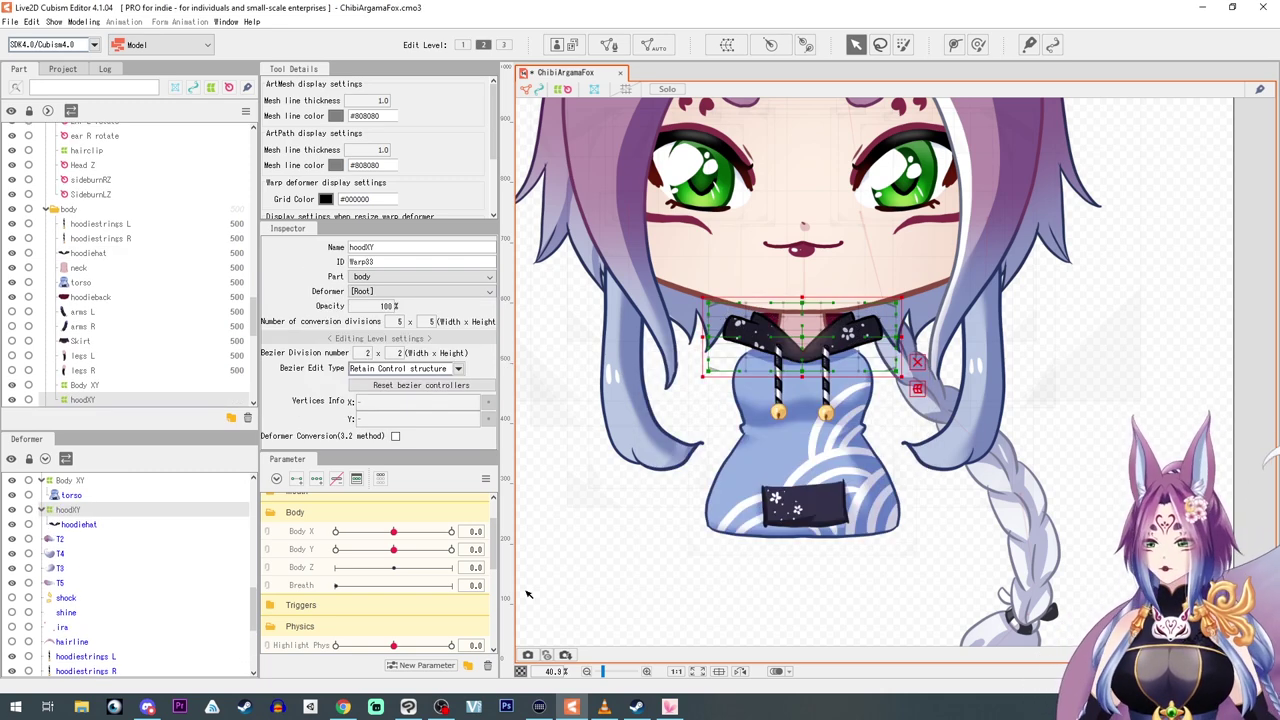
Add three keys for hoodXY on Body X, then at -10 shift its centre and lower-middle points left.
click(302, 537)
drag(392, 538, 335, 536)
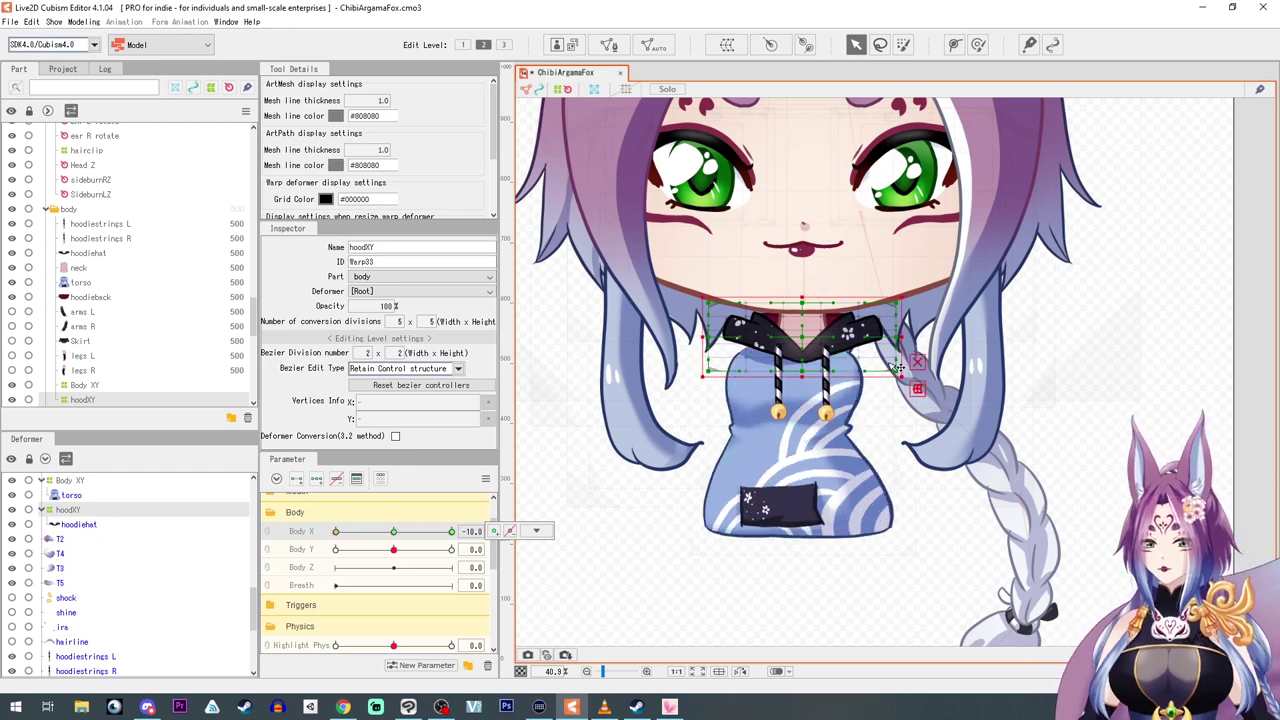
scroll(788, 370, up, 2)
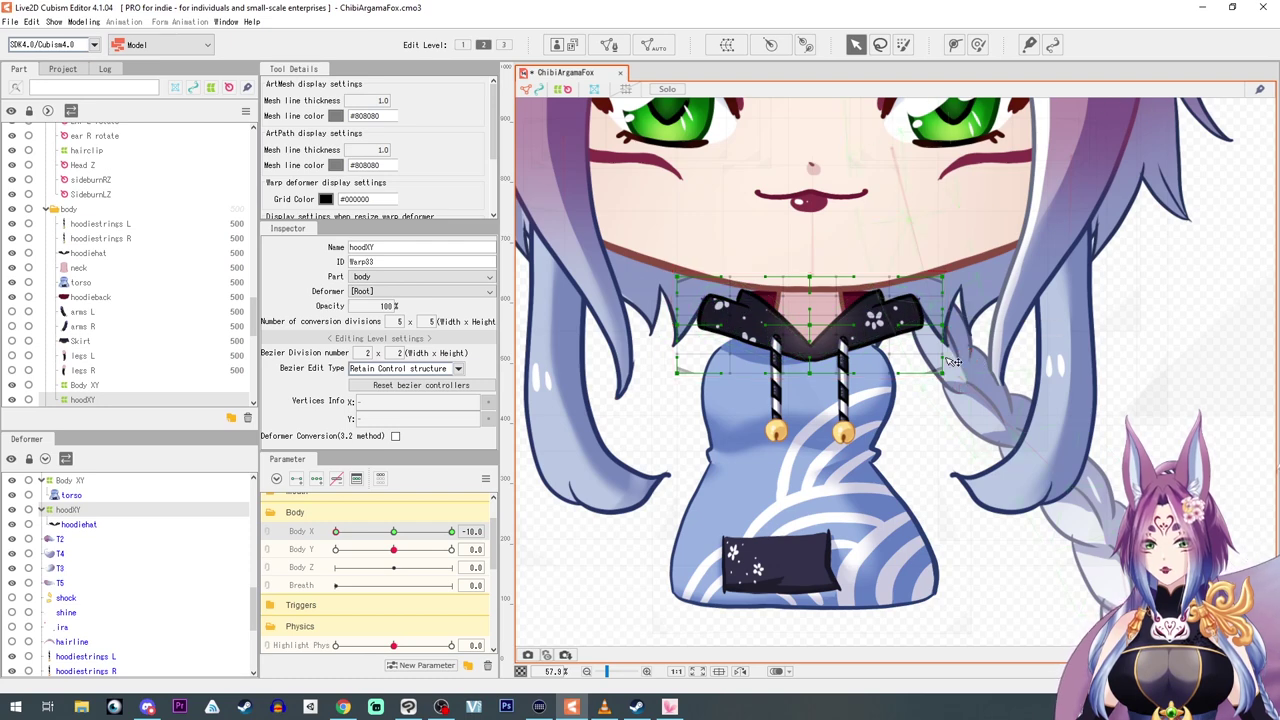
drag(819, 329, 788, 329)
drag(816, 376, 786, 366)
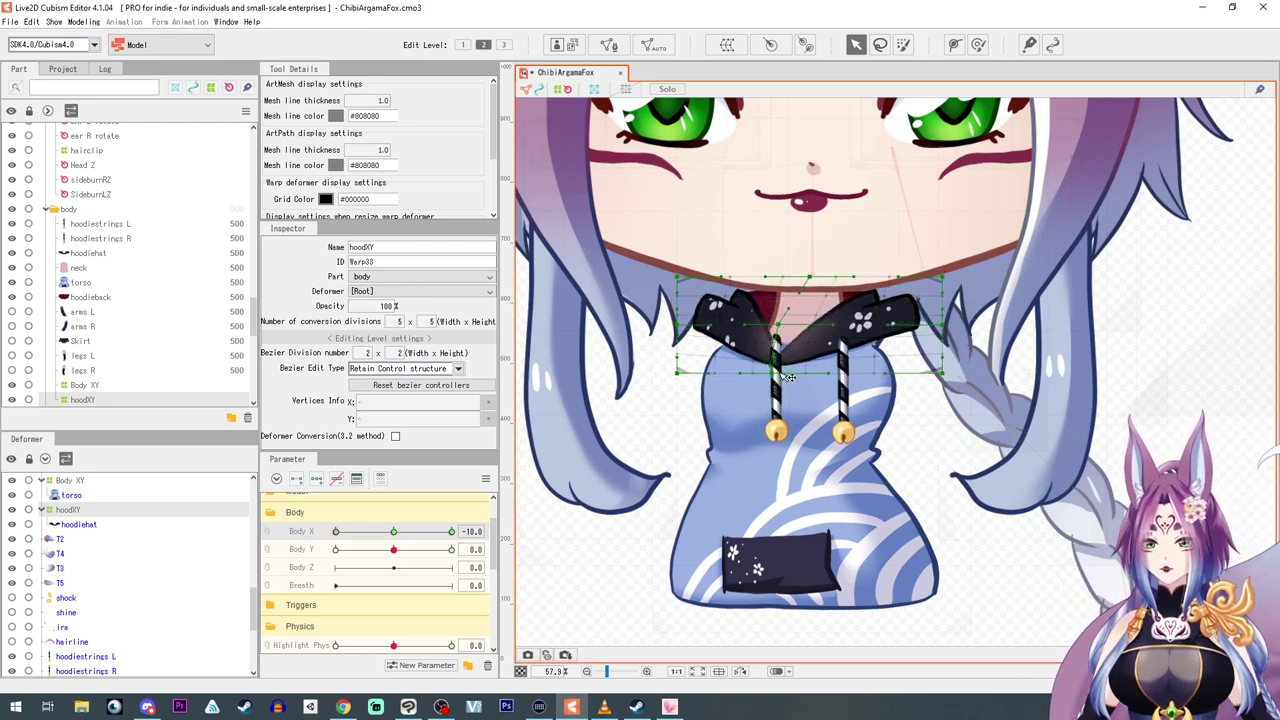
click(378, 383)
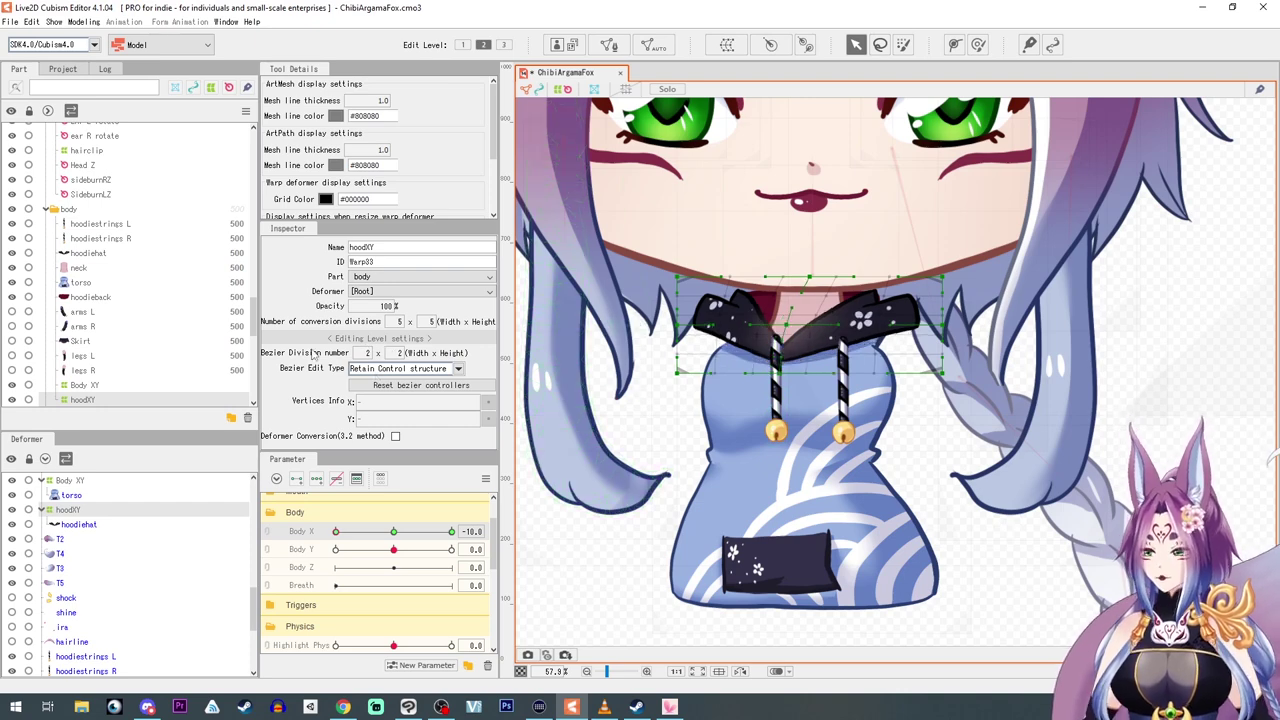
Hide both hoodie strings and adjust hoodXY's left edge, lower-right corner and right-side control points at Body X -10.
click(12, 239)
click(12, 225)
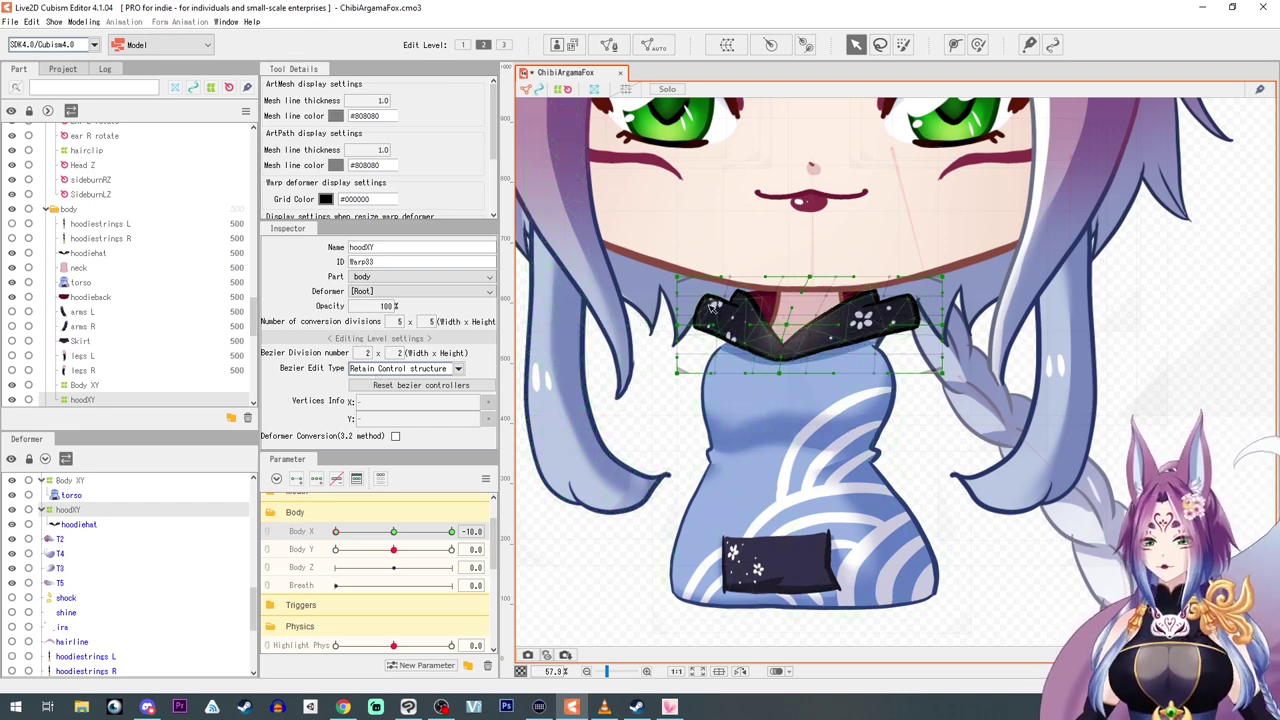
drag(684, 285, 693, 278)
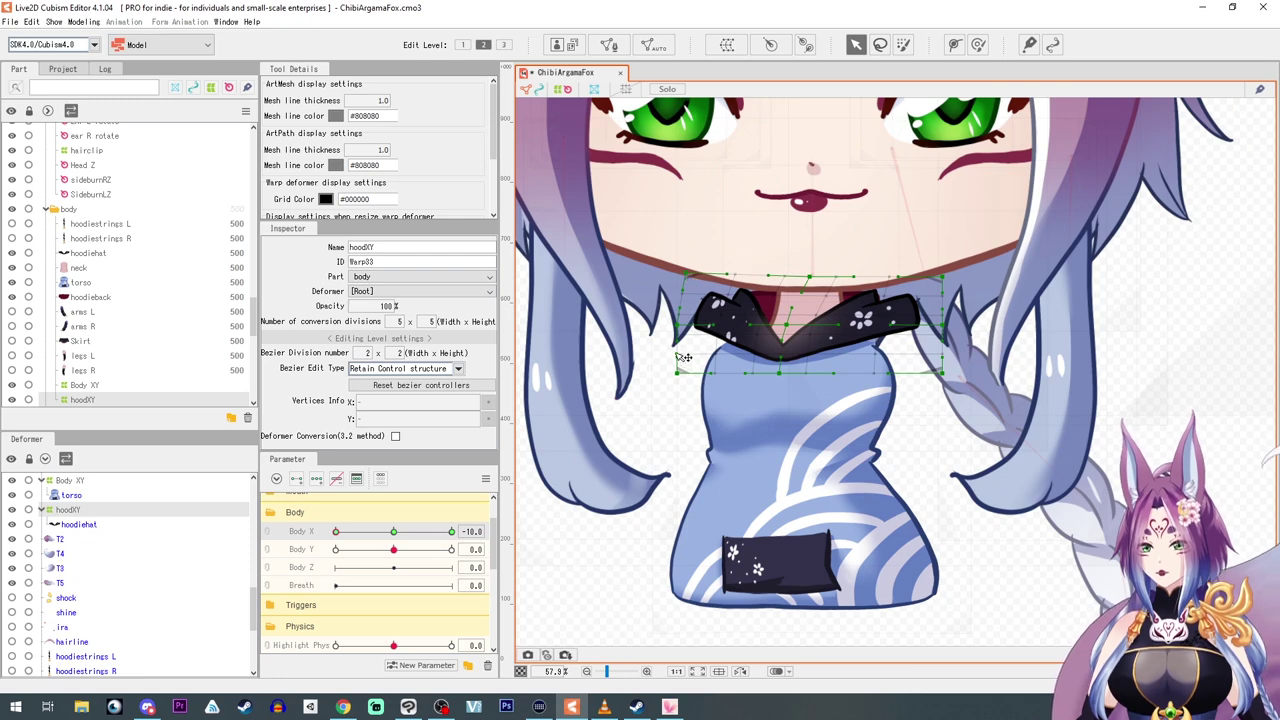
drag(677, 328, 678, 335)
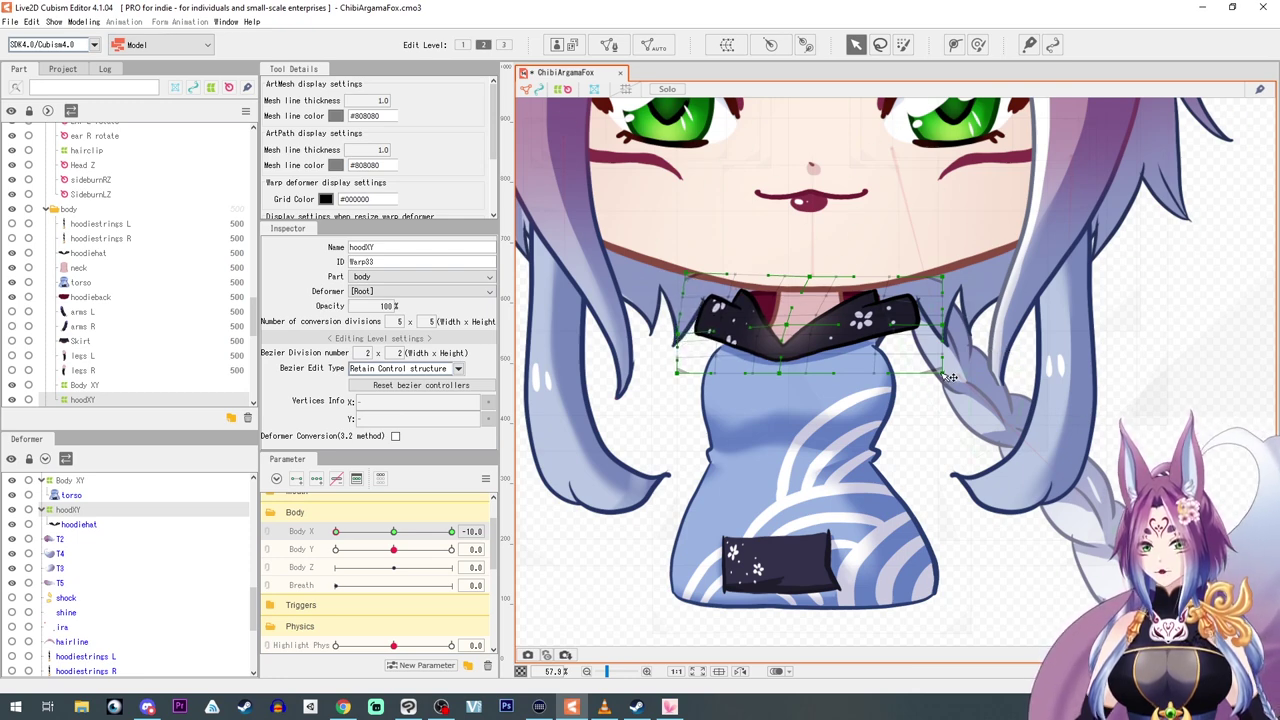
drag(942, 373, 938, 383)
click(875, 362)
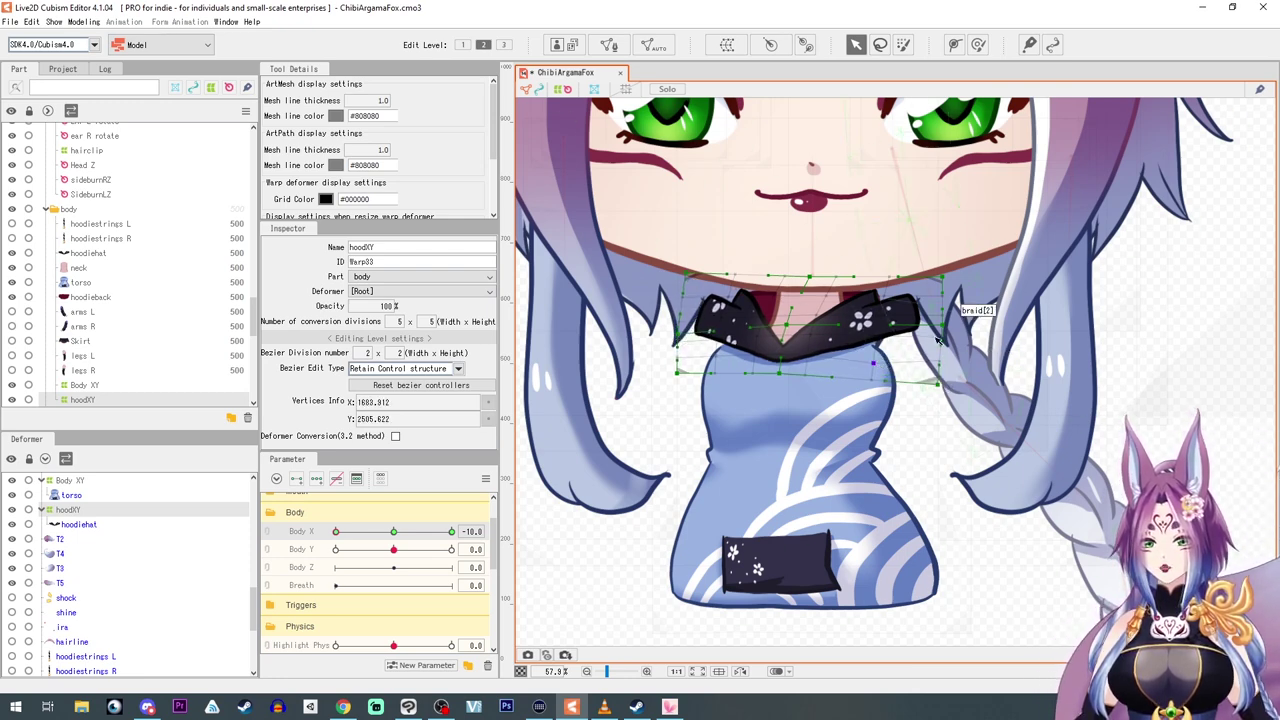
drag(939, 336, 874, 345)
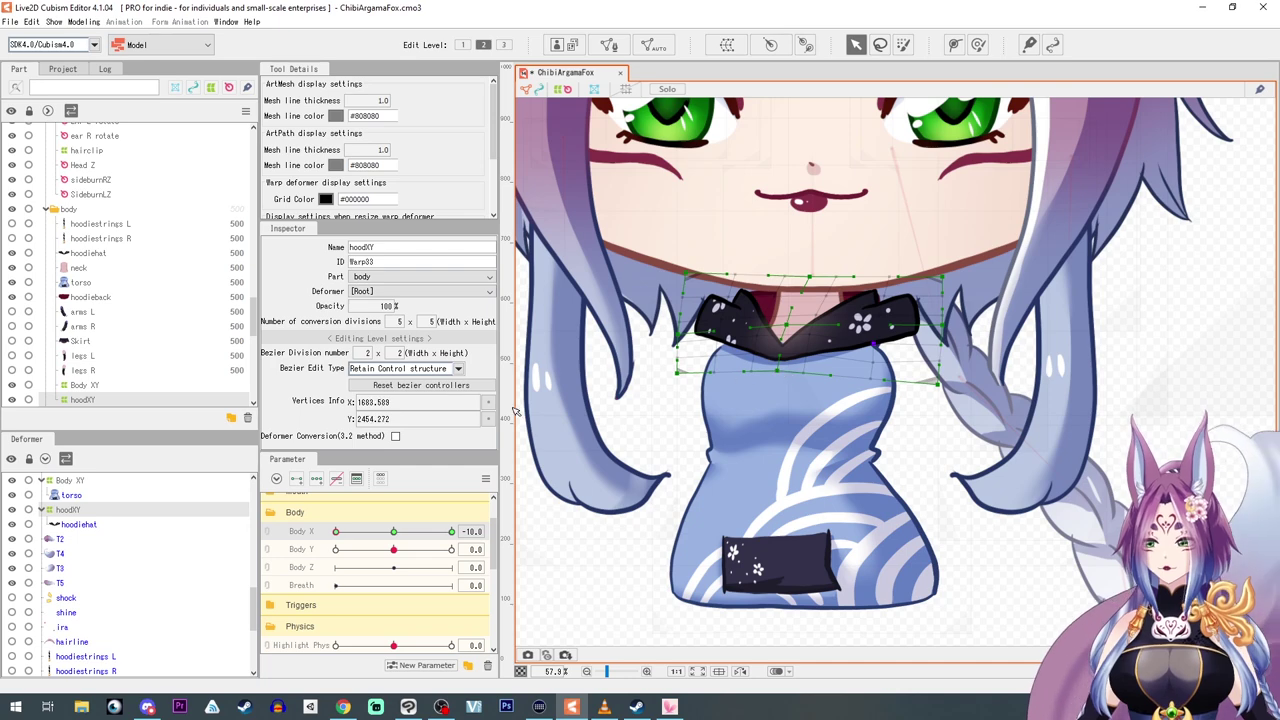
Preview the hood's Body X motion, then at -10 nudge hoodXY's top, centre and bottom middle points slightly left.
click(360, 532)
drag(365, 536, 272, 530)
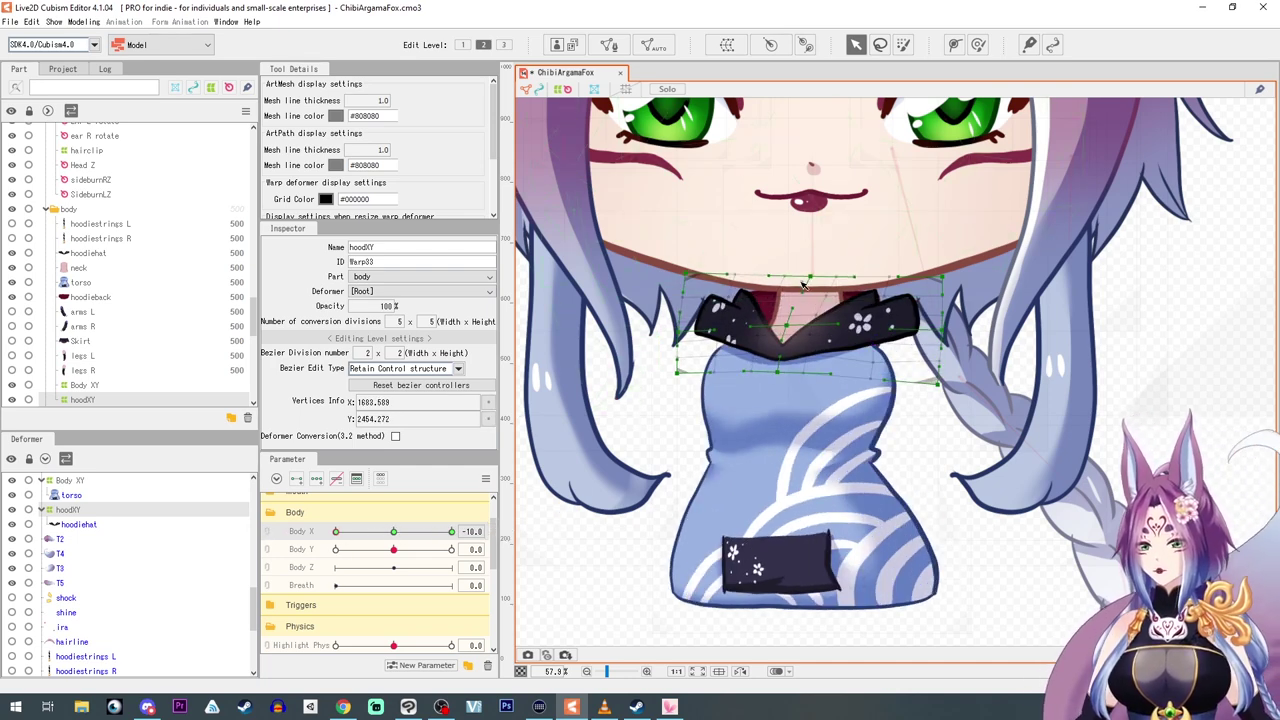
drag(810, 277, 805, 277)
drag(787, 325, 782, 321)
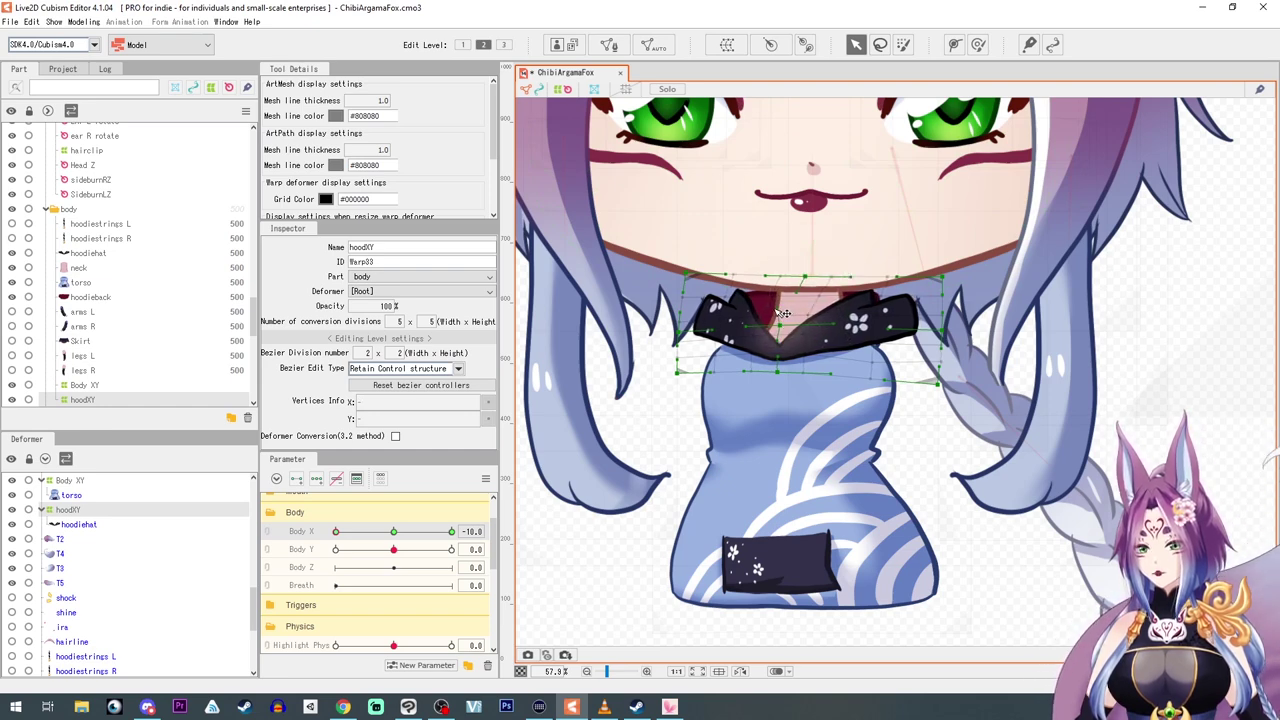
drag(780, 374, 778, 368)
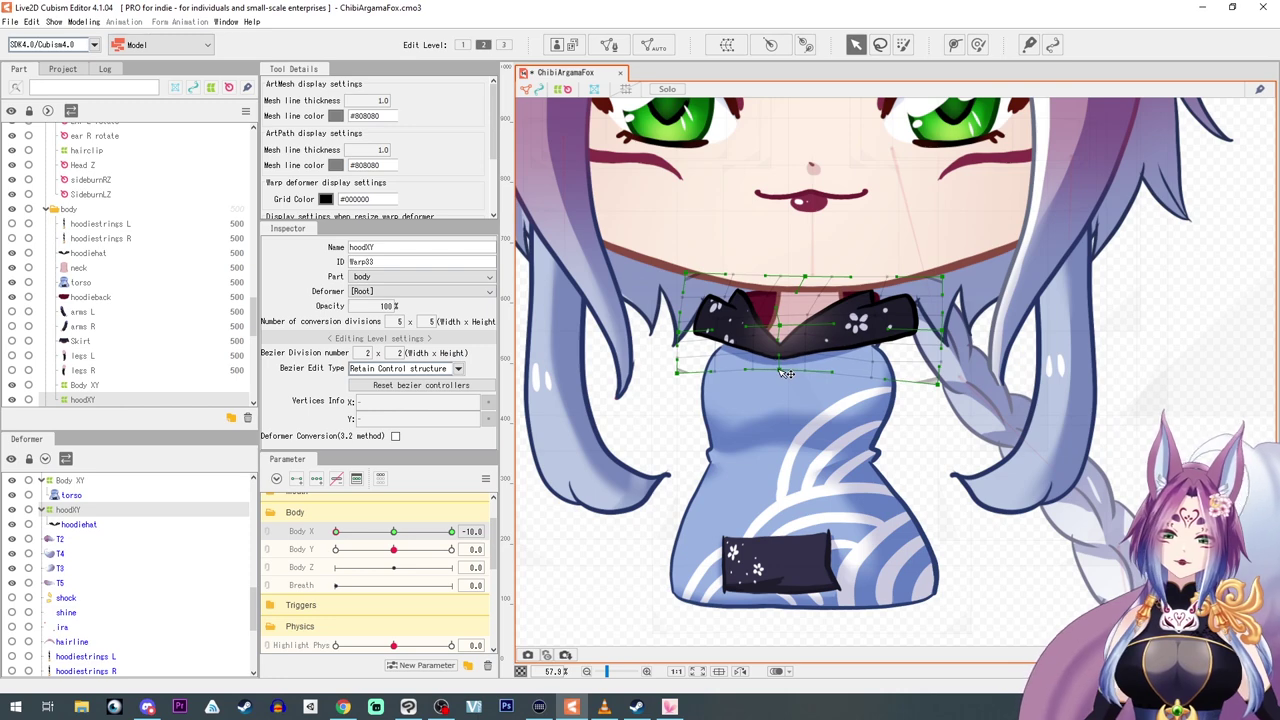
Reflect hoodXY's Body X -10 shape horizontally onto the opposite extreme using Reflect Motion.
drag(338, 532, 290, 540)
click(536, 531)
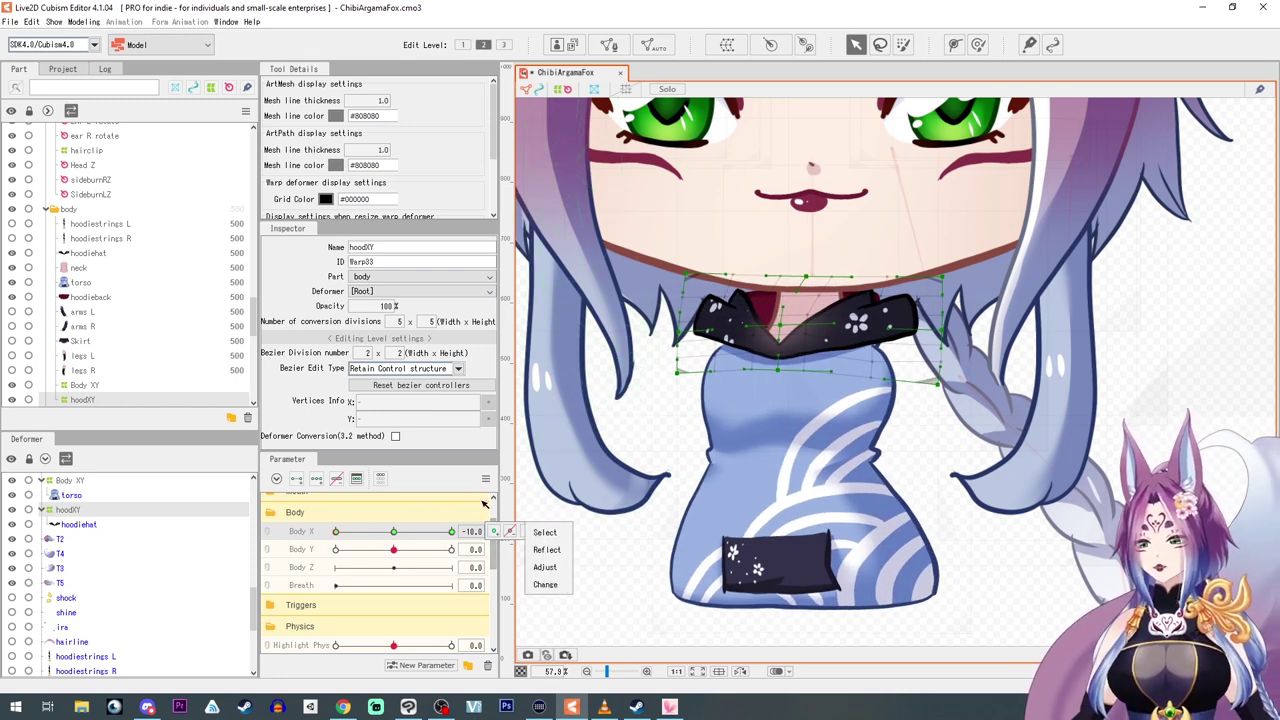
click(338, 537)
drag(338, 536, 331, 537)
click(488, 481)
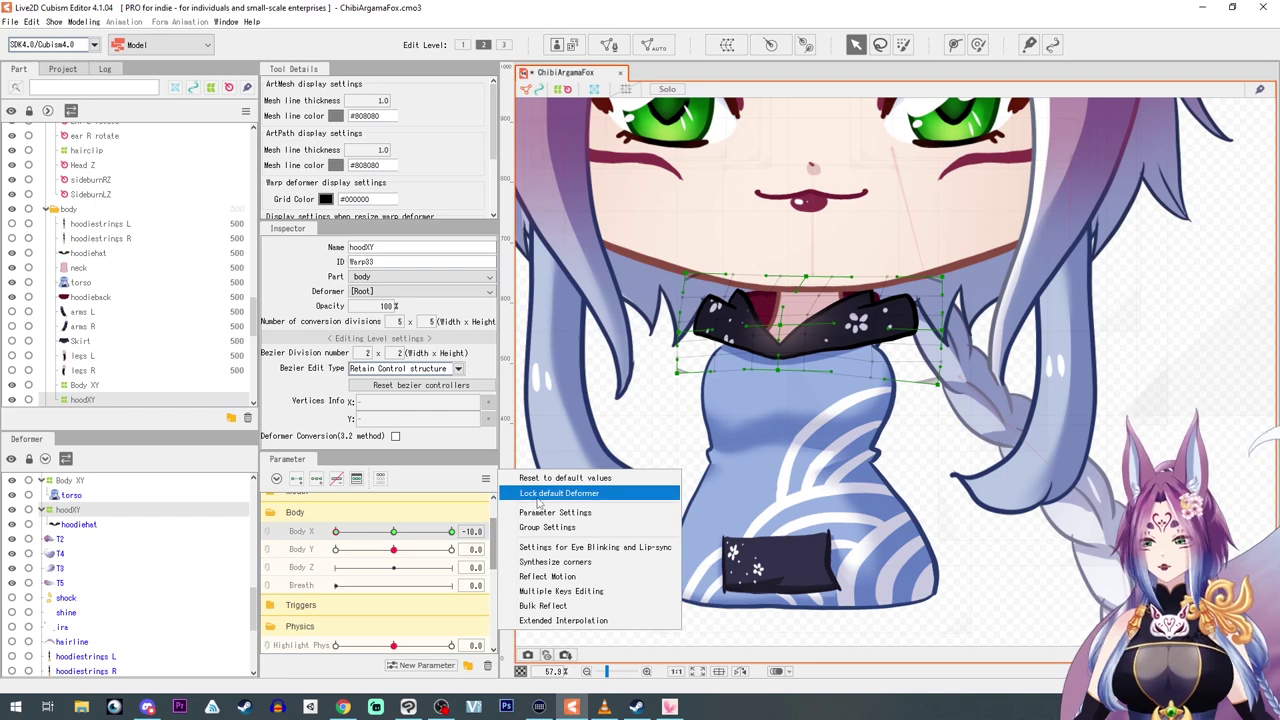
click(557, 577)
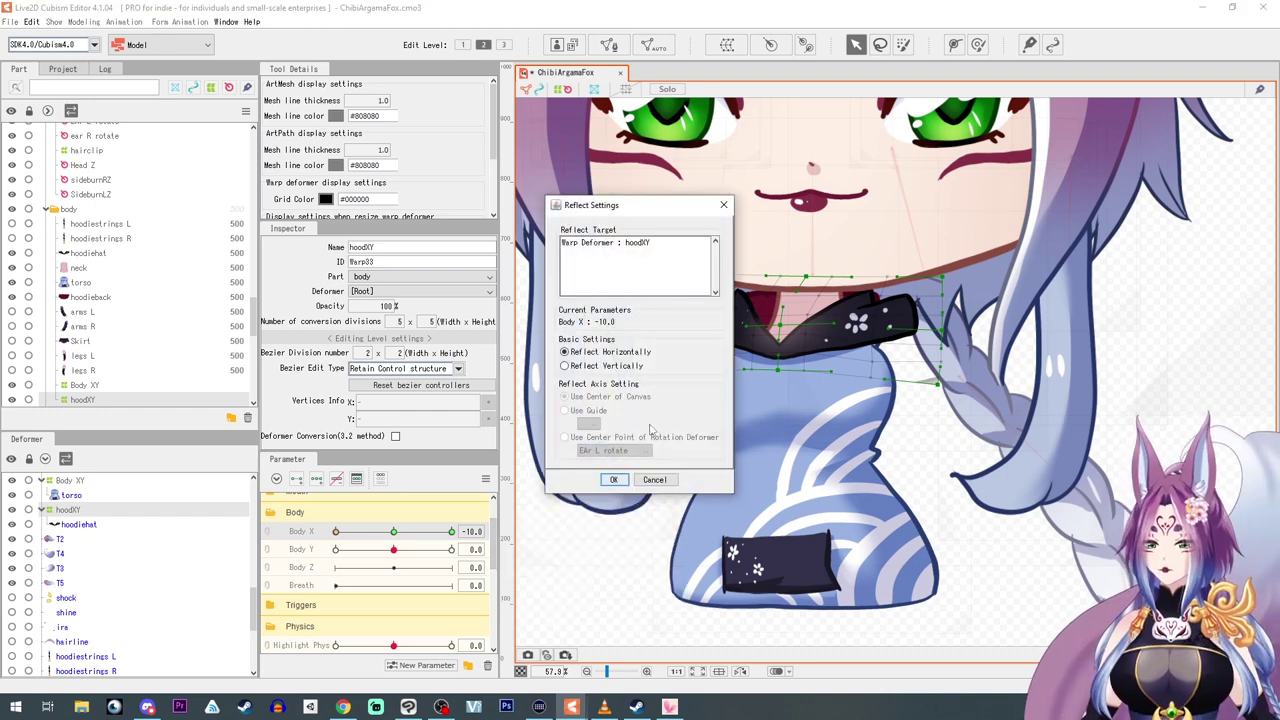
click(616, 483)
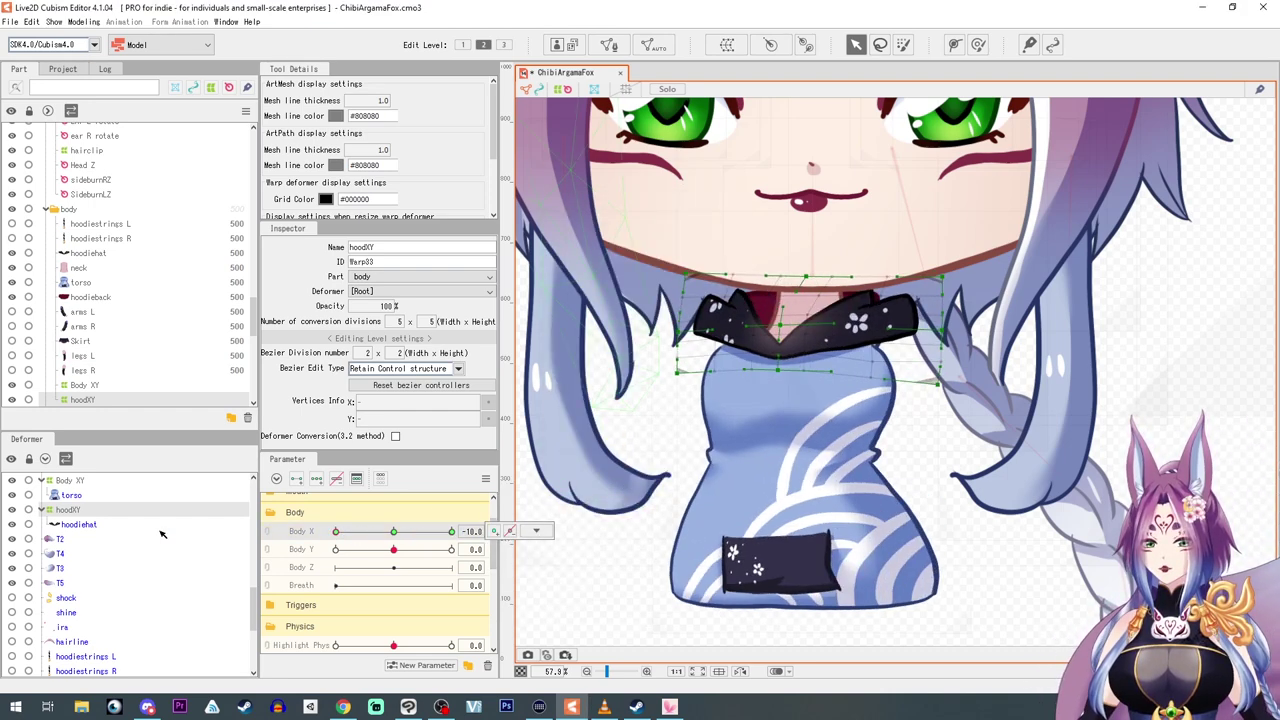
Hide hoodieback, then key hoodXY on Body Y and at 10 raise its centre, bottom-middle and top-middle points.
scroll(105, 370, down, 4)
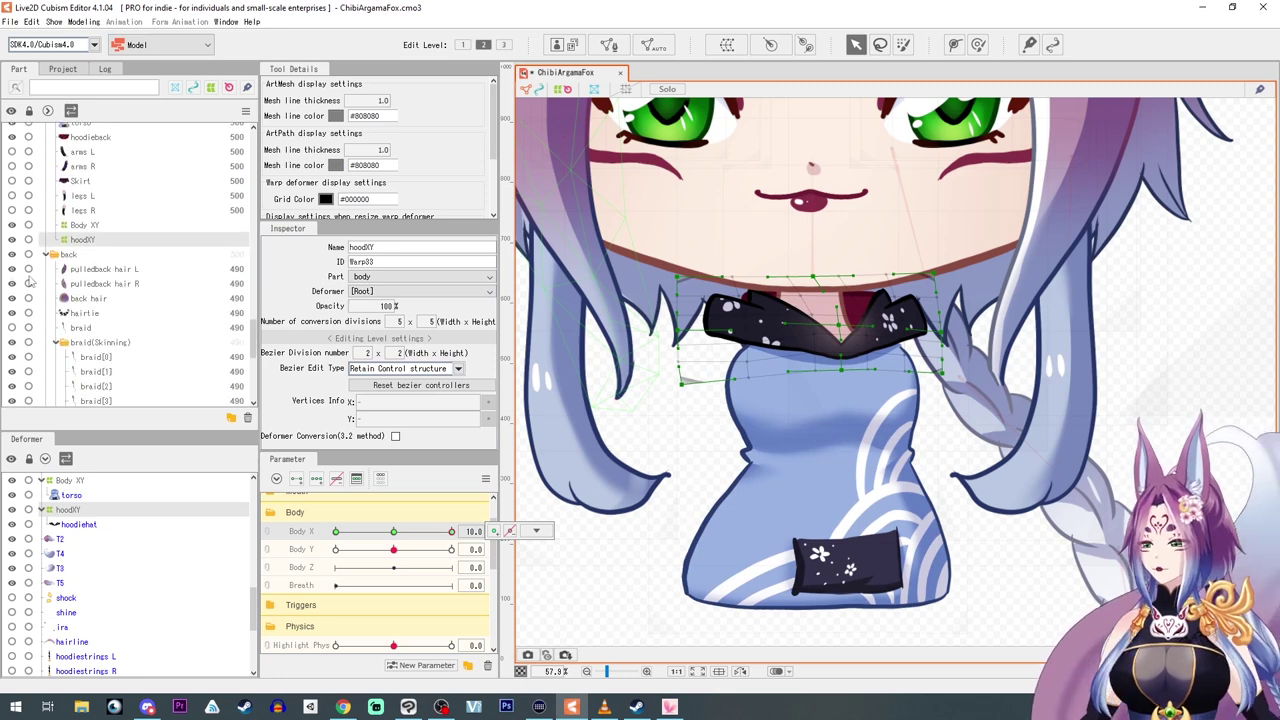
scroll(30, 283, up, 3)
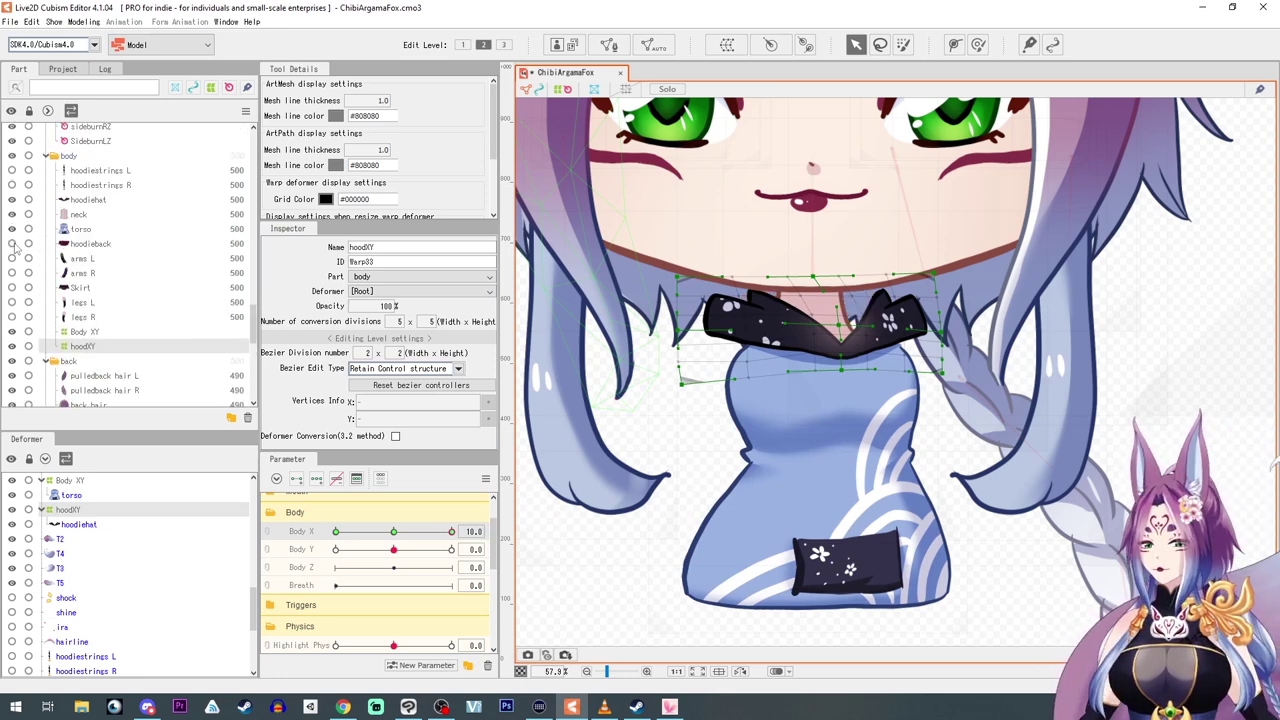
mouse_move(452, 533)
mouse_down()
mouse_move(186, 520)
mouse_move(479, 535)
mouse_move(346, 535)
mouse_move(498, 552)
mouse_move(363, 534)
mouse_move(455, 551)
mouse_up()
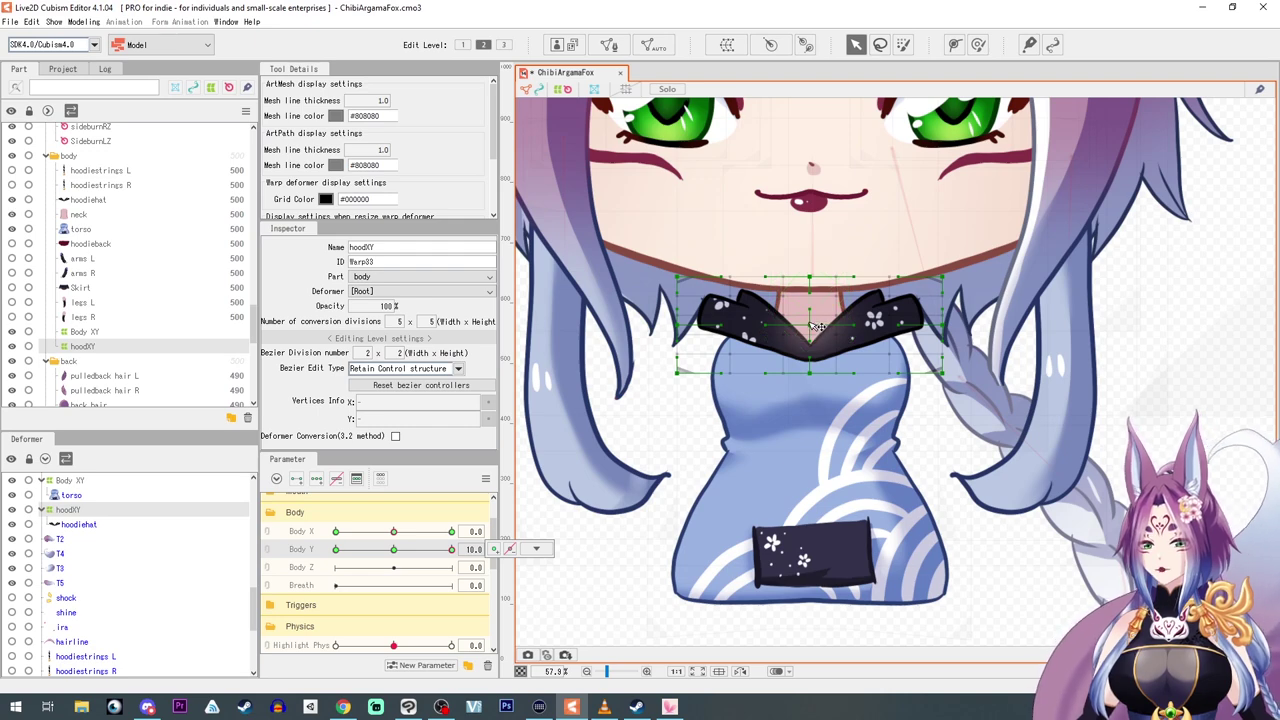
drag(811, 325, 811, 319)
drag(817, 375, 815, 362)
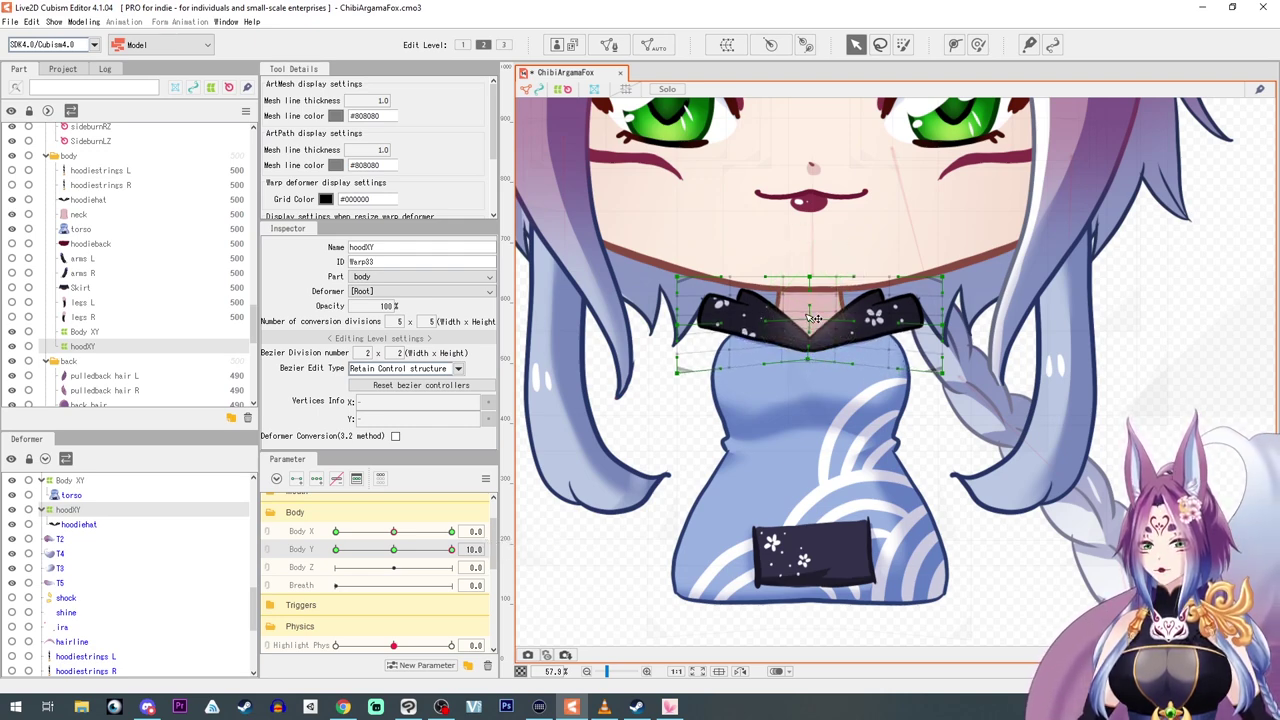
drag(808, 278, 806, 261)
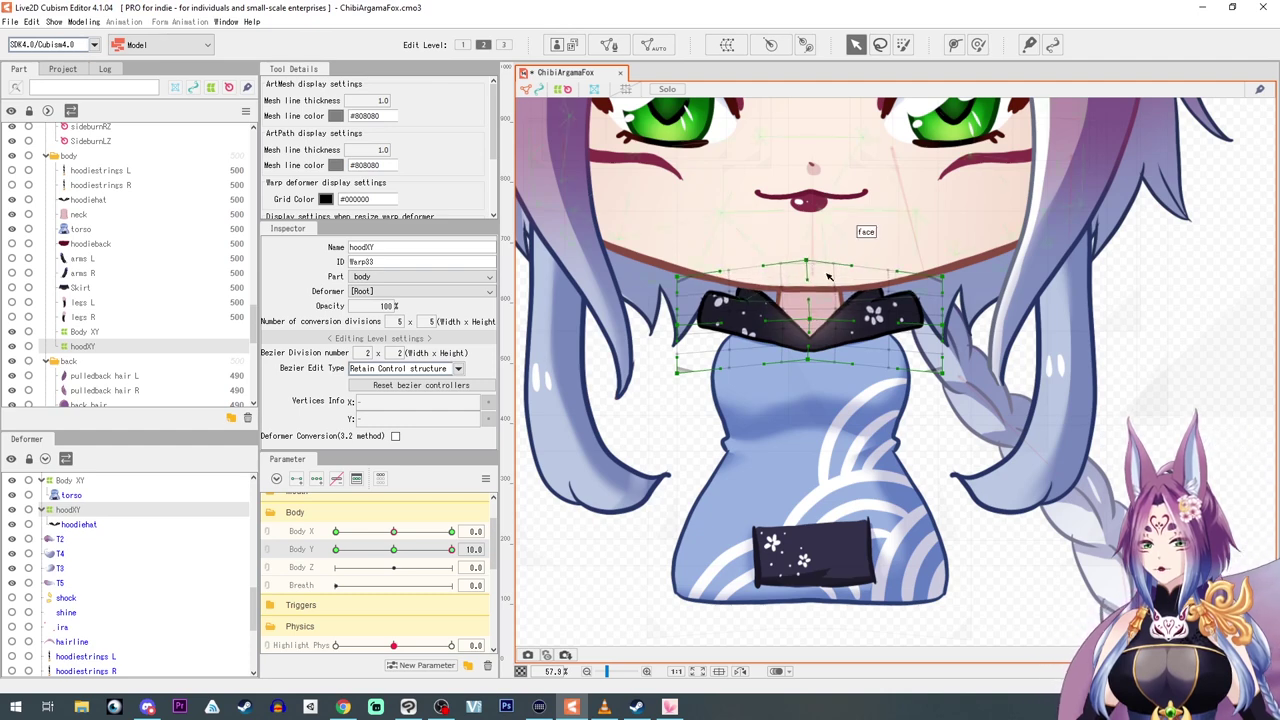
At Body Y 10, lower hoodXY's four corners, bring its bottom corners slightly inward and nudge its centre point up.
drag(943, 277, 943, 288)
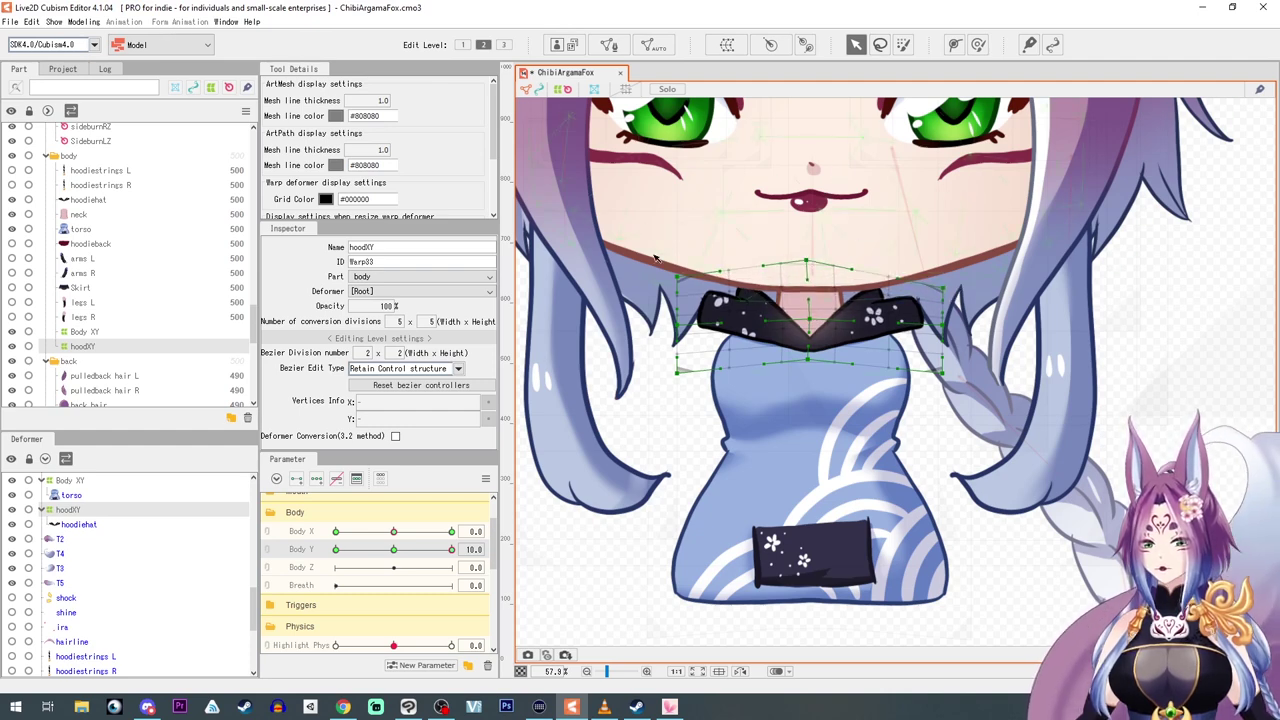
drag(686, 283, 680, 302)
drag(677, 373, 683, 380)
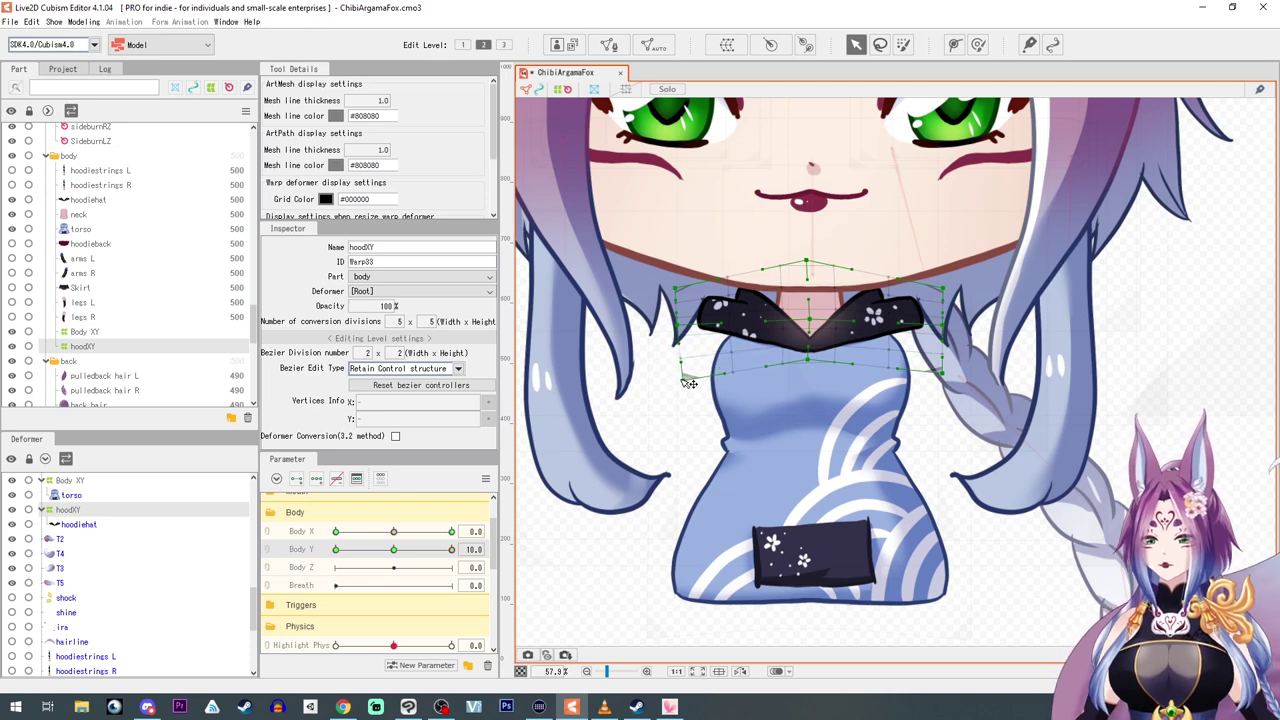
drag(946, 378, 938, 383)
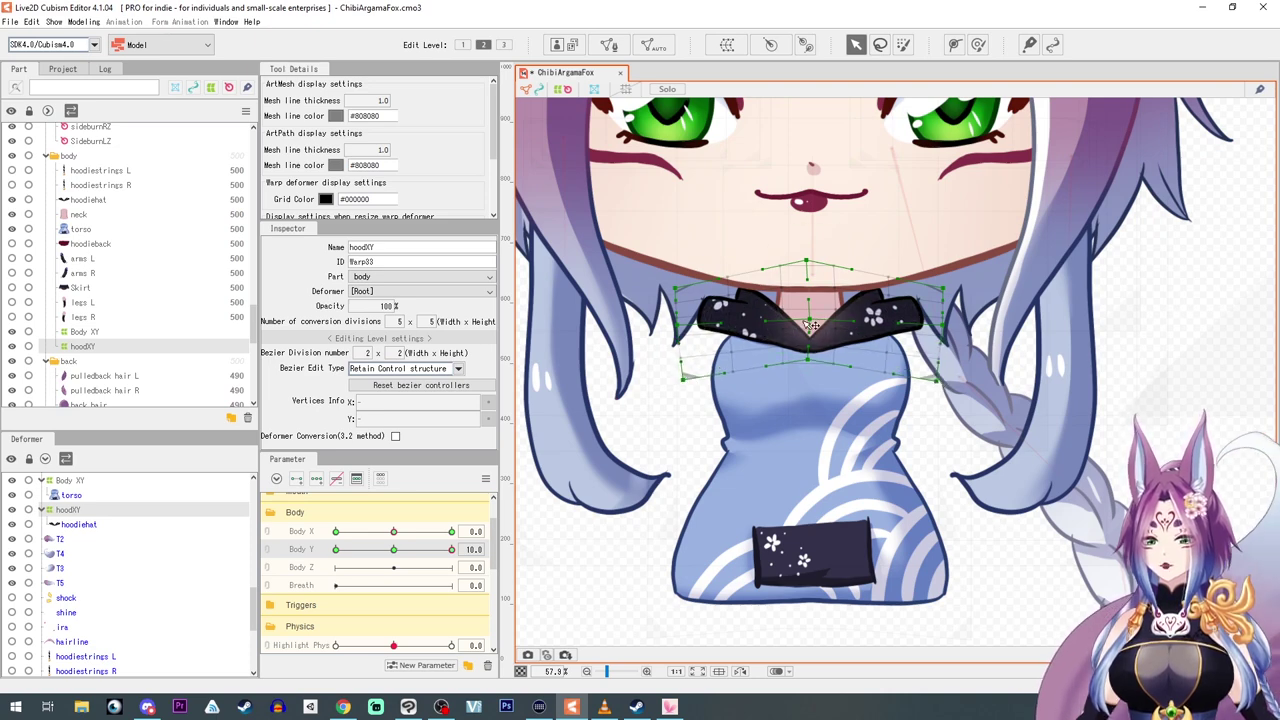
drag(815, 322, 815, 317)
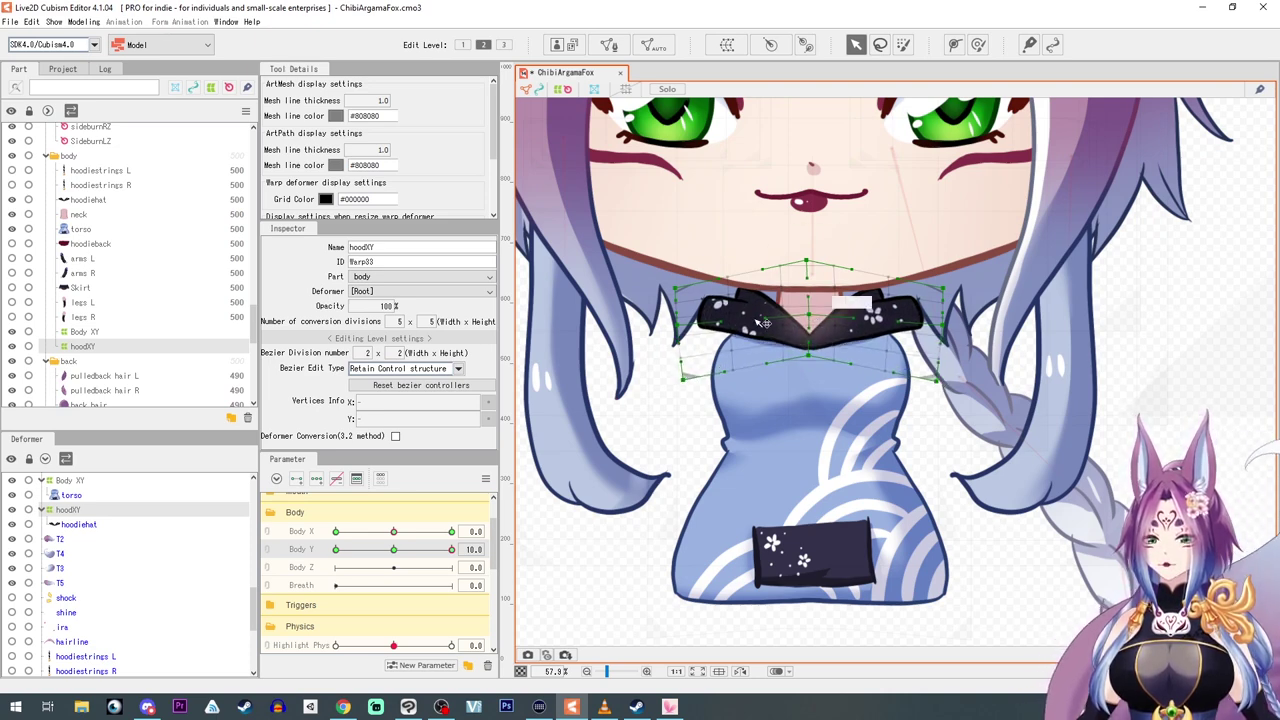
At Body Y -10, lower hoodXY's bottom-middle, centre and top-middle points and its lower-left corner.
drag(446, 553, 335, 556)
drag(810, 373, 810, 393)
drag(809, 334, 807, 341)
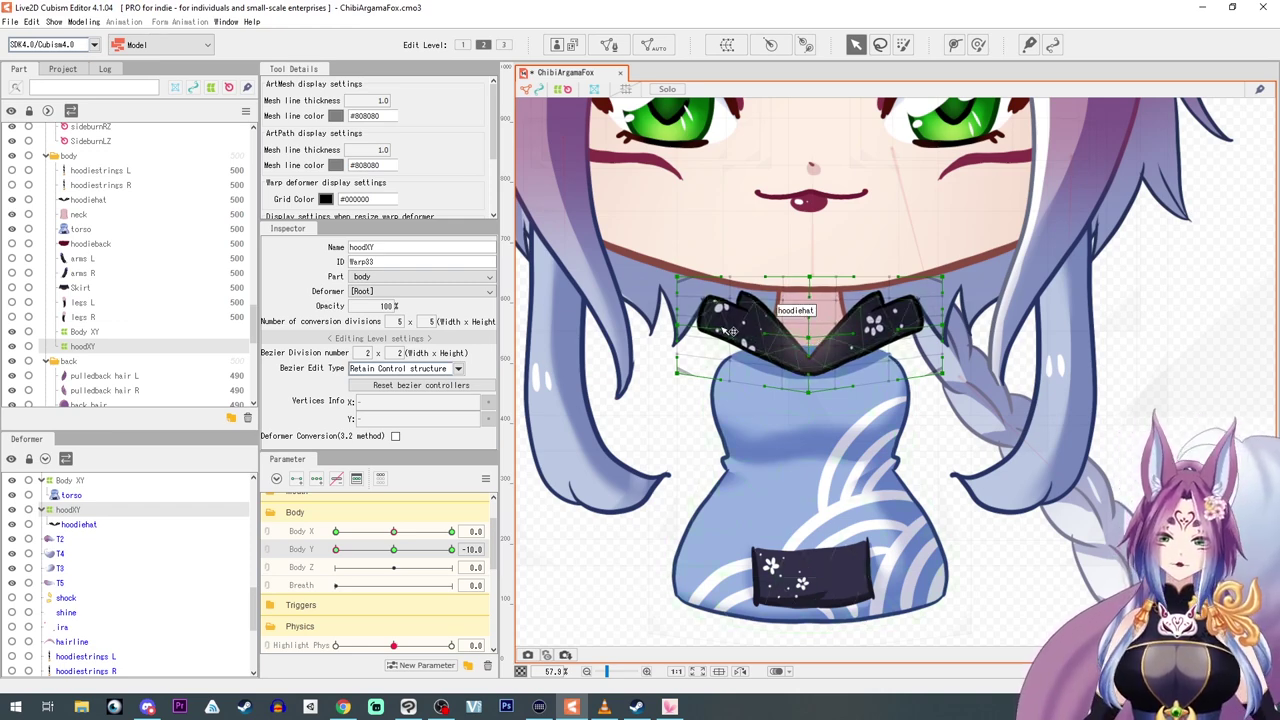
drag(677, 373, 680, 380)
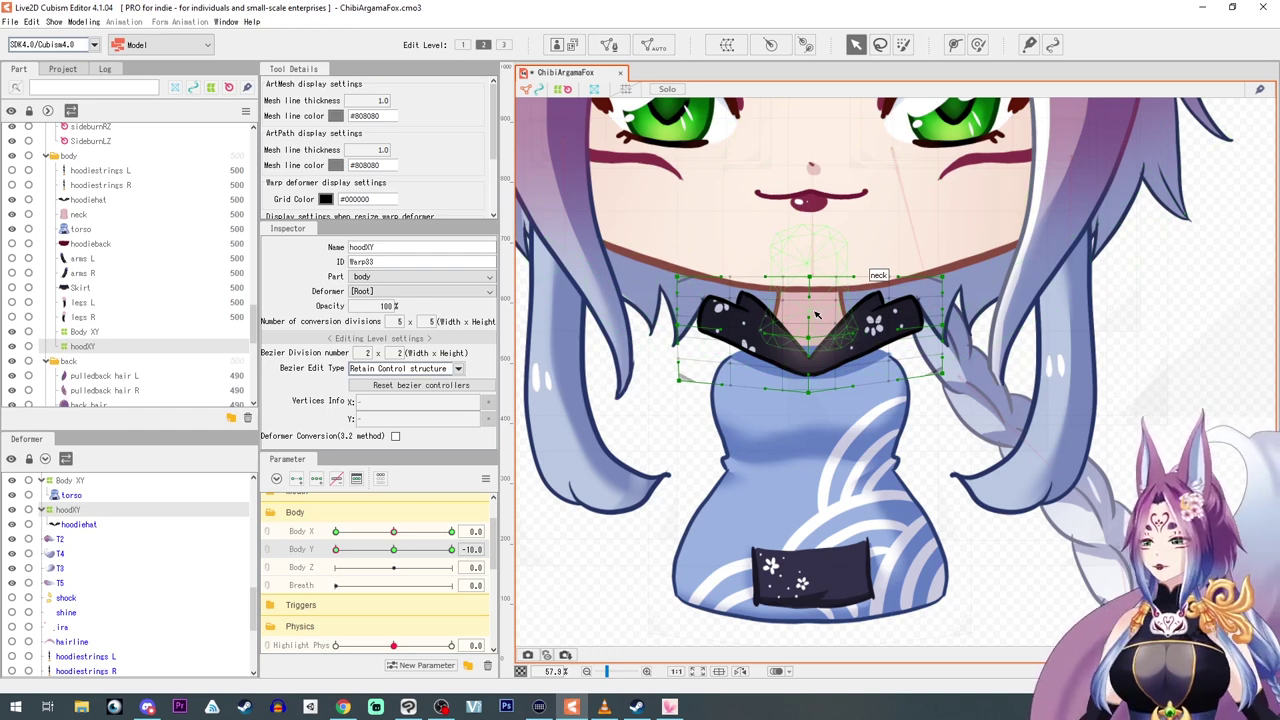
drag(818, 283, 808, 343)
drag(809, 391, 809, 401)
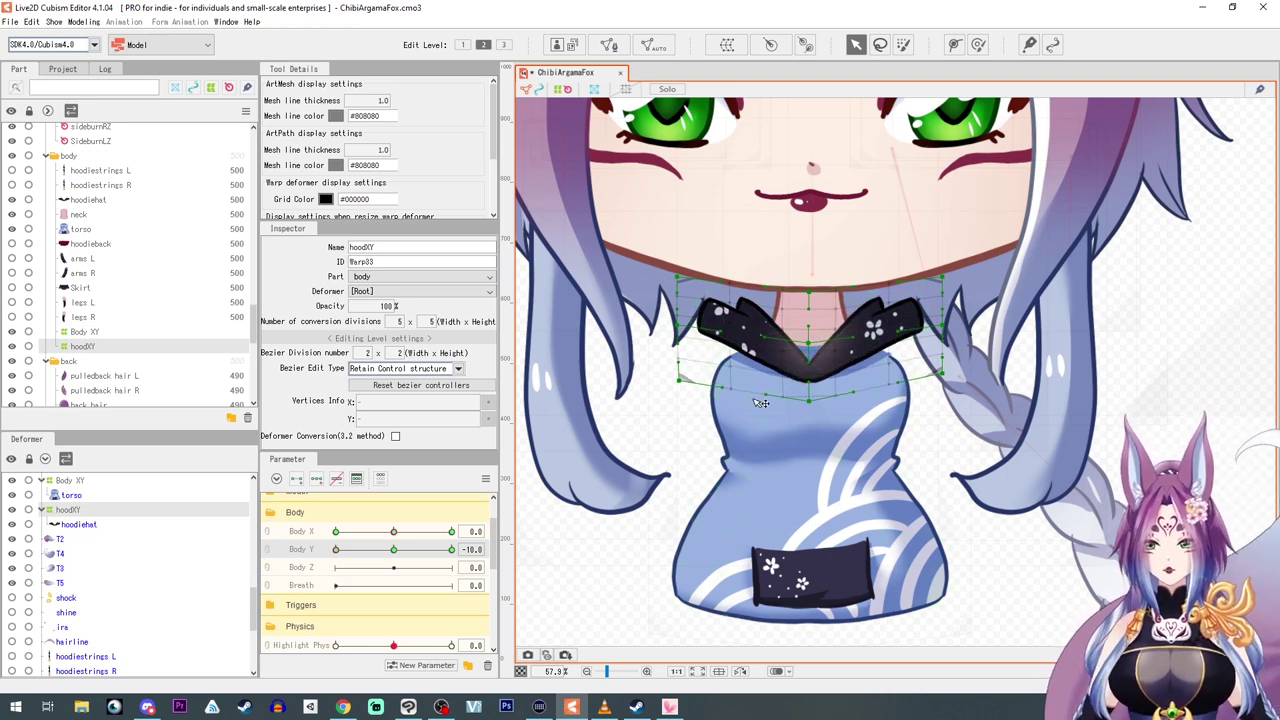
Refine hoodXY at Body Y -10 by lowering both bottom corners and the middle points of both sides slightly.
mouse_move(337, 550)
mouse_down()
mouse_move(573, 564)
mouse_move(336, 549)
mouse_up()
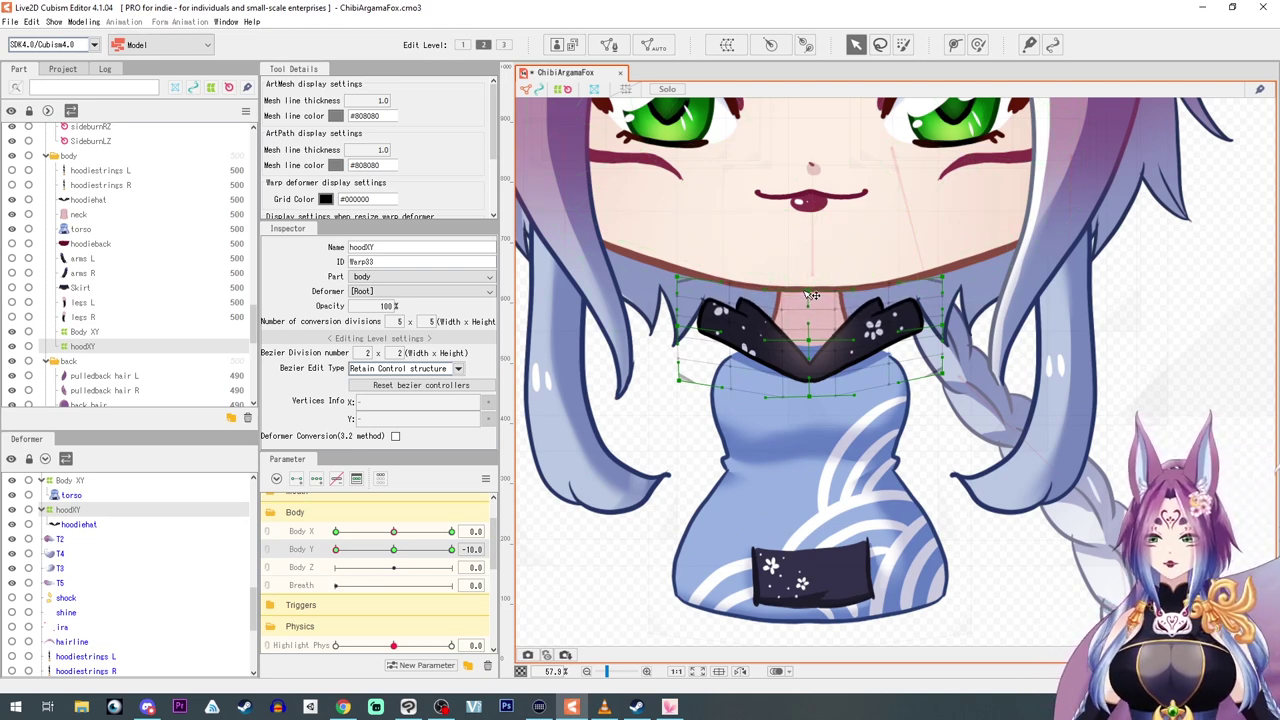
drag(944, 376, 940, 385)
drag(944, 326, 945, 330)
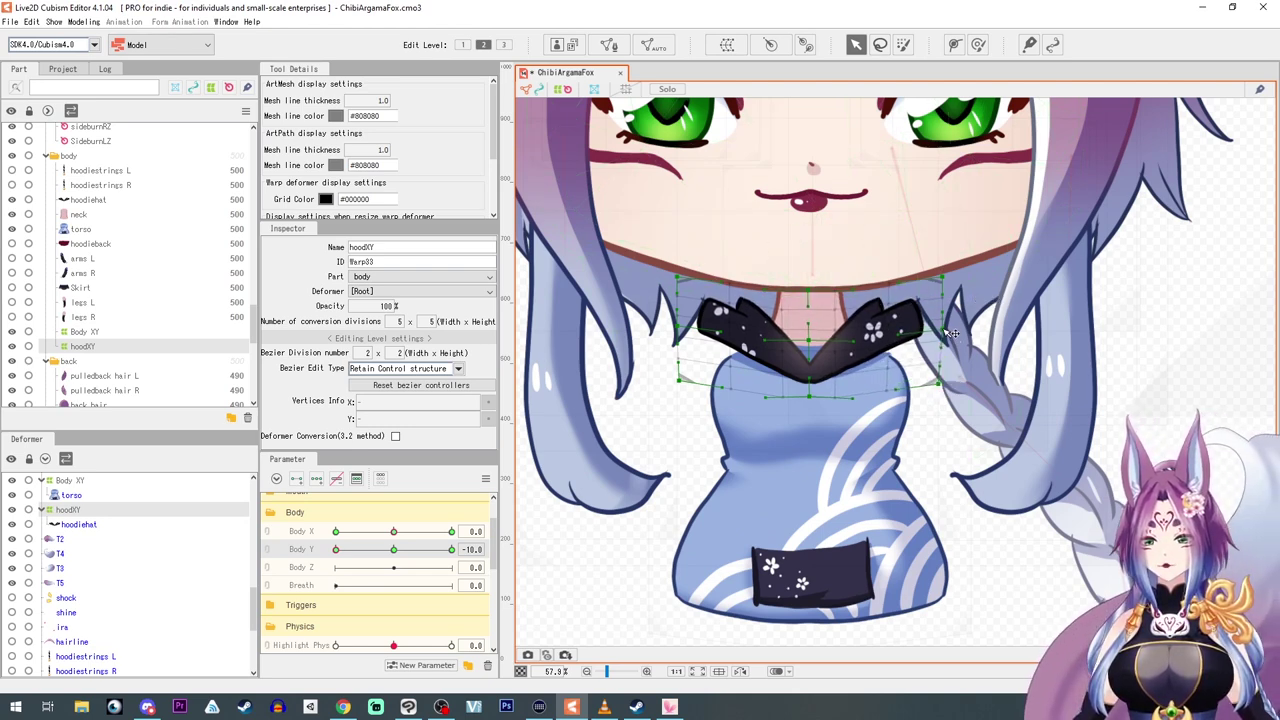
drag(677, 329, 677, 332)
drag(679, 380, 681, 384)
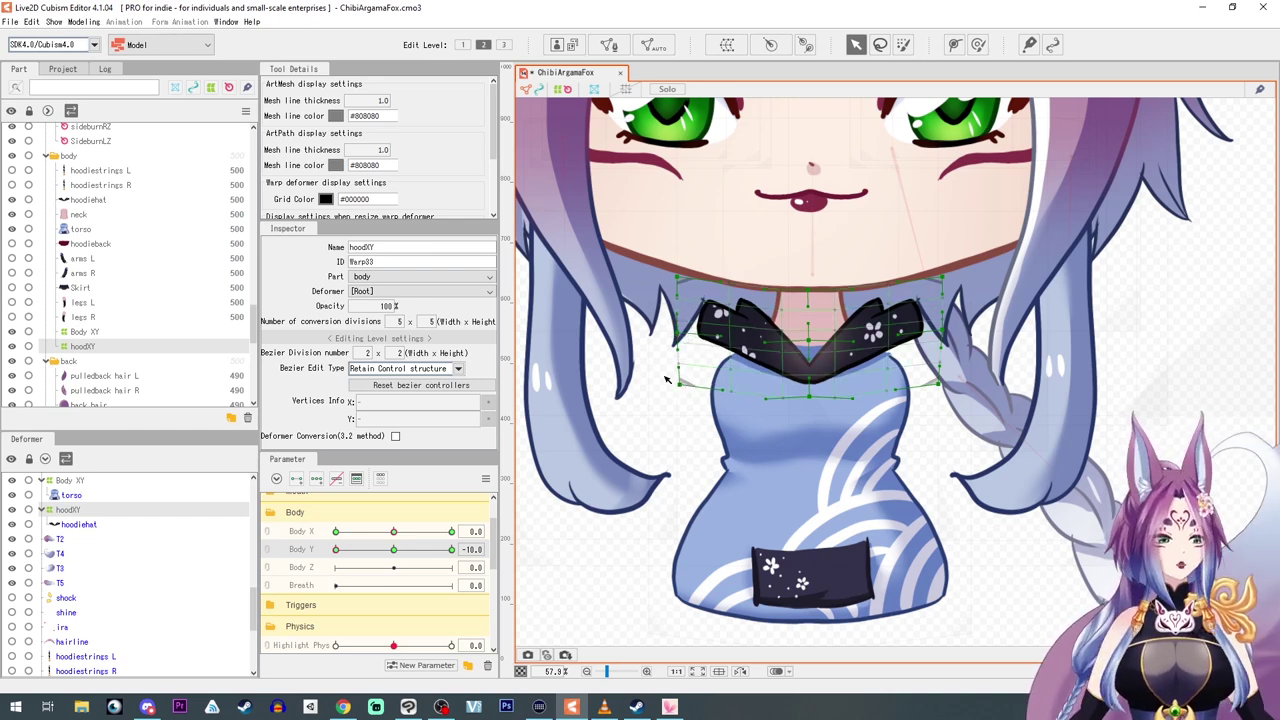
Preview the hood's combined Body X and Body Y motion at the extremes.
drag(337, 550, 207, 581)
click(267, 532)
drag(451, 571, 336, 576)
Select the neck, add three keys for it on Body Y and pull its lower mesh point down behind the hood.
click(812, 311)
click(270, 503)
click(267, 576)
click(316, 479)
scroll(817, 345, up, 4)
drag(799, 342, 793, 392)
click(795, 393)
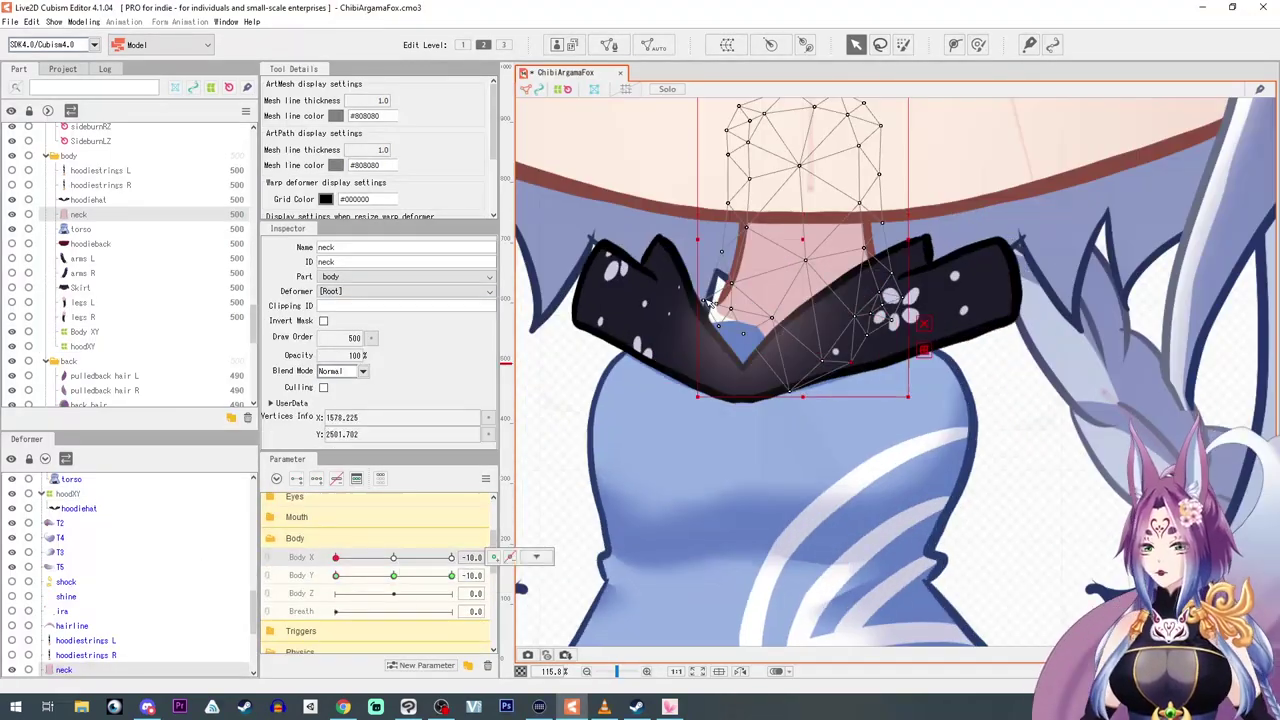
Create a warp deformer named neckY around the neck, add three keys on Body Y and raise its bottom-middle point.
scroll(379, 592, down, 2)
click(727, 45)
text(neckY)
key(Return)
click(316, 479)
drag(336, 522, 394, 524)
drag(803, 407, 804, 373)
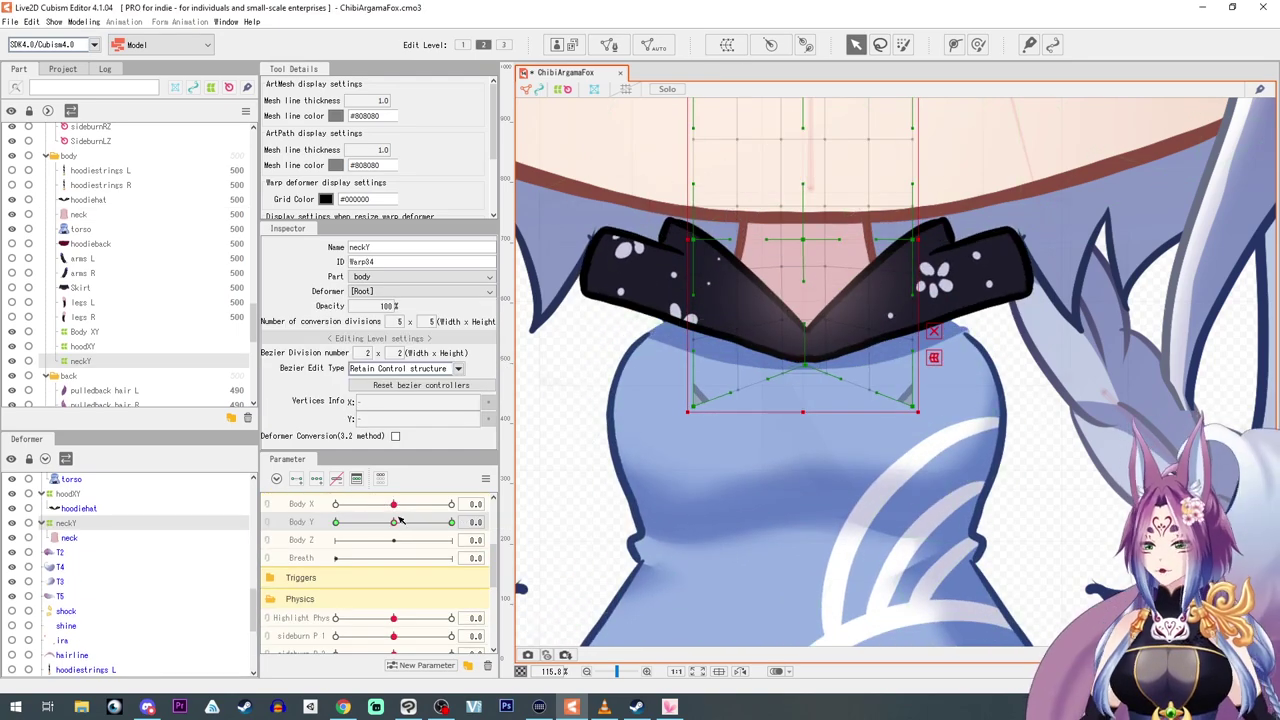
Add three keys for neckY on Body X, then at -10 and 10 lower the neck's lower area to follow the hood opening.
drag(394, 522, 257, 537)
click(301, 504)
click(317, 479)
drag(394, 504, 336, 504)
drag(336, 522, 394, 524)
drag(741, 329, 742, 350)
drag(336, 504, 454, 504)
drag(870, 332, 877, 354)
Check the neck at Body Y -10 for both Body X extremes and nudge its left side outward and down at Body X -10.
drag(452, 504, 394, 504)
drag(394, 522, 454, 504)
drag(452, 522, 325, 530)
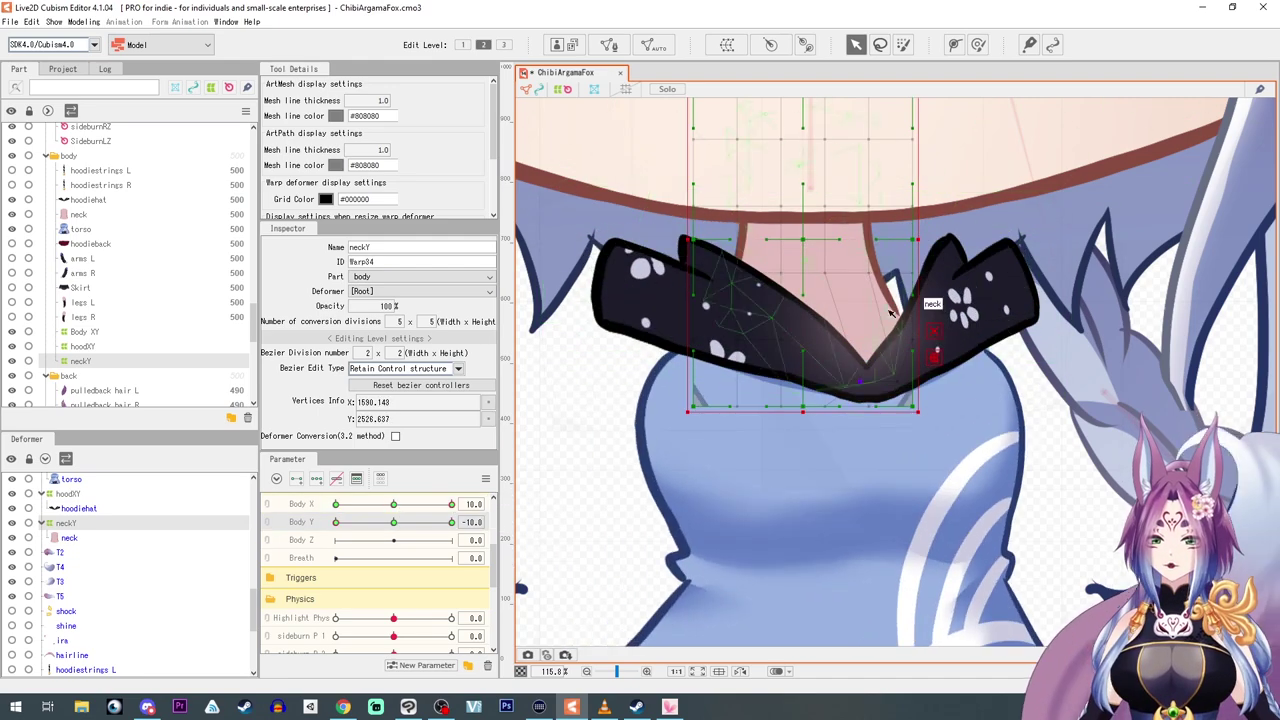
drag(452, 504, 336, 504)
drag(737, 273, 722, 284)
Link Body X with Body Y and preview the torso, hood and neck moving together through the combined positions.
click(267, 513)
mouse_move(336, 545)
mouse_down()
mouse_move(363, 566)
mouse_move(336, 505)
mouse_move(411, 604)
mouse_move(394, 525)
mouse_move(336, 529)
mouse_up()
scroll(394, 534, up, 2)
scroll(394, 570, down, 1)
click(800, 275)
drag(405, 586, 394, 631)
scroll(394, 583, up, 2)
click(795, 318)
drag(452, 530, 336, 530)
scroll(391, 575, down, 1)
drag(390, 583, 336, 568)
scroll(394, 580, down, 1)
scroll(391, 575, up, 1)
mouse_move(394, 578)
mouse_down()
mouse_move(363, 575)
mouse_move(394, 578)
mouse_up()
scroll(718, 533, down, 5)
click(1116, 500)
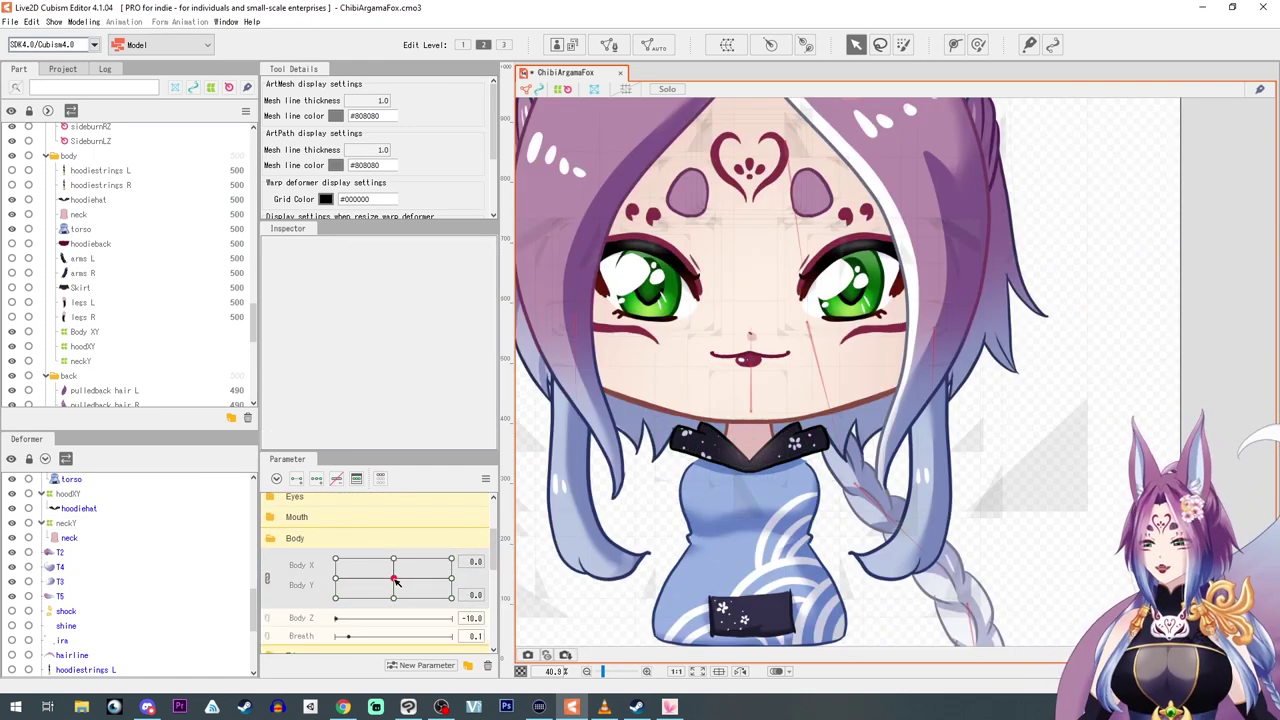
mouse_move(393, 578)
mouse_down()
mouse_move(360, 565)
mouse_move(393, 578)
mouse_up()
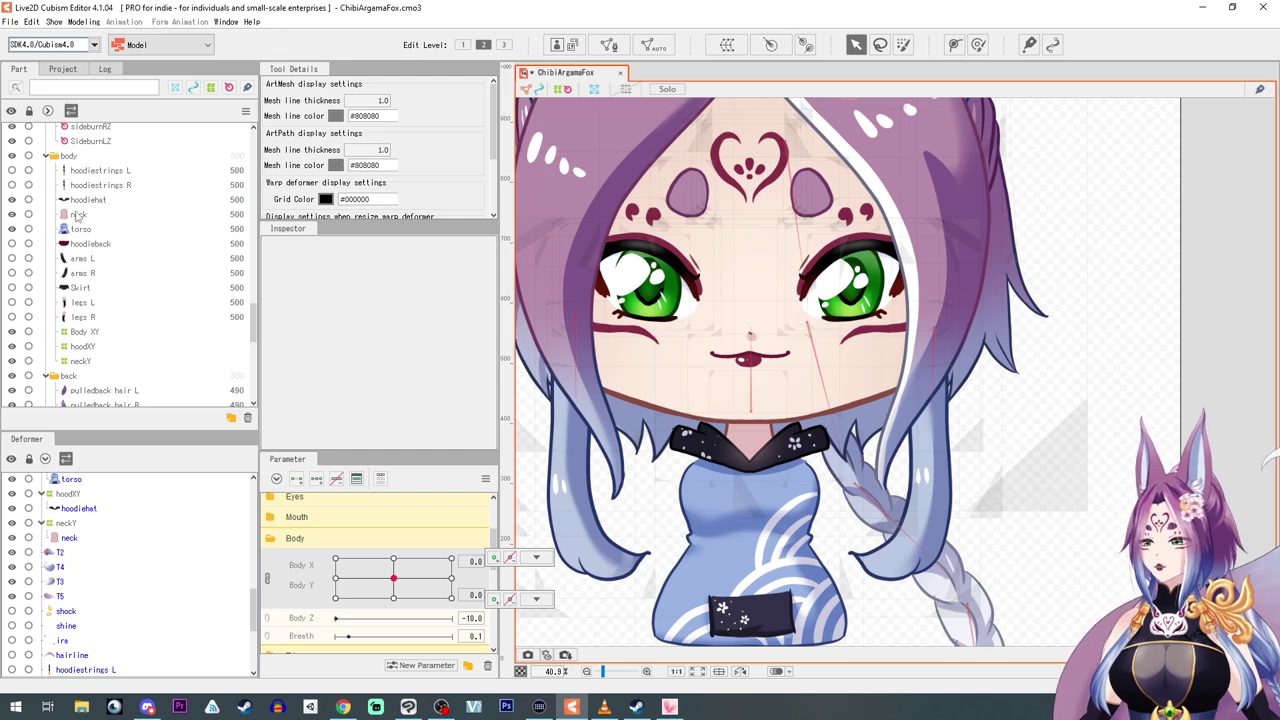
Show hoodieback, unlink the body parameters and add three keys for hoodieback on Body X.
click(80, 244)
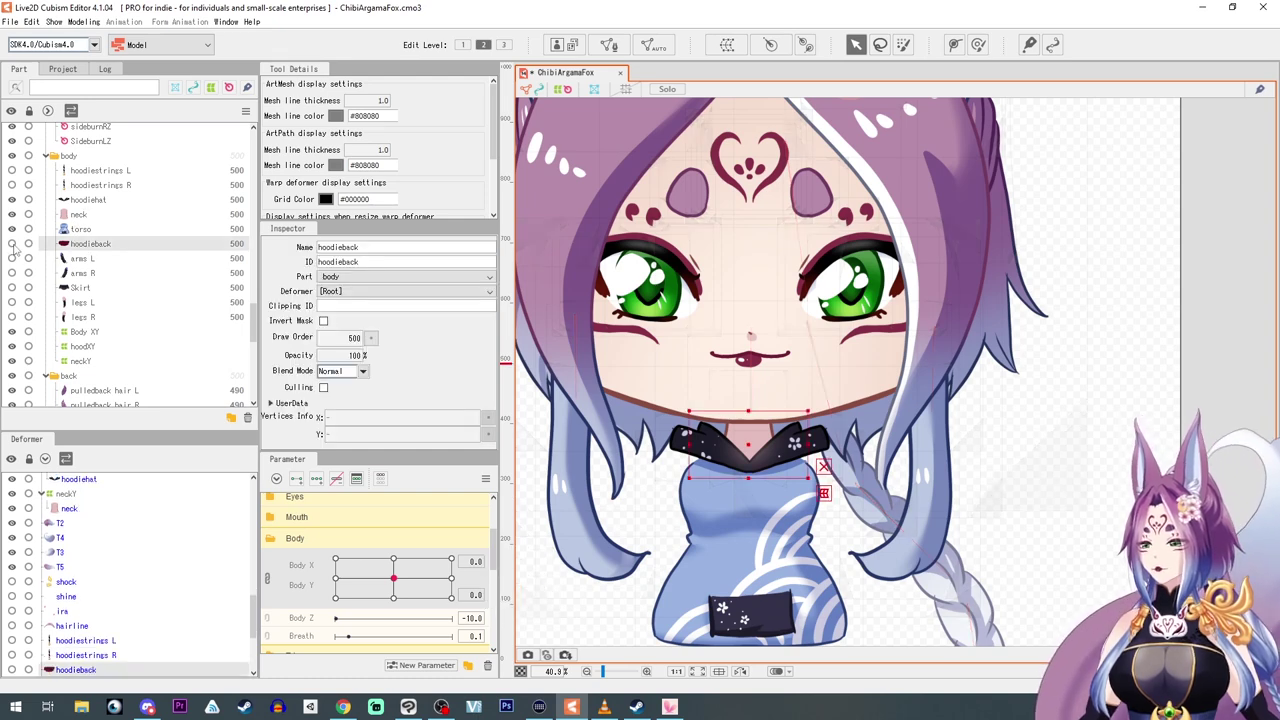
click(12, 245)
scroll(733, 531, up, 2)
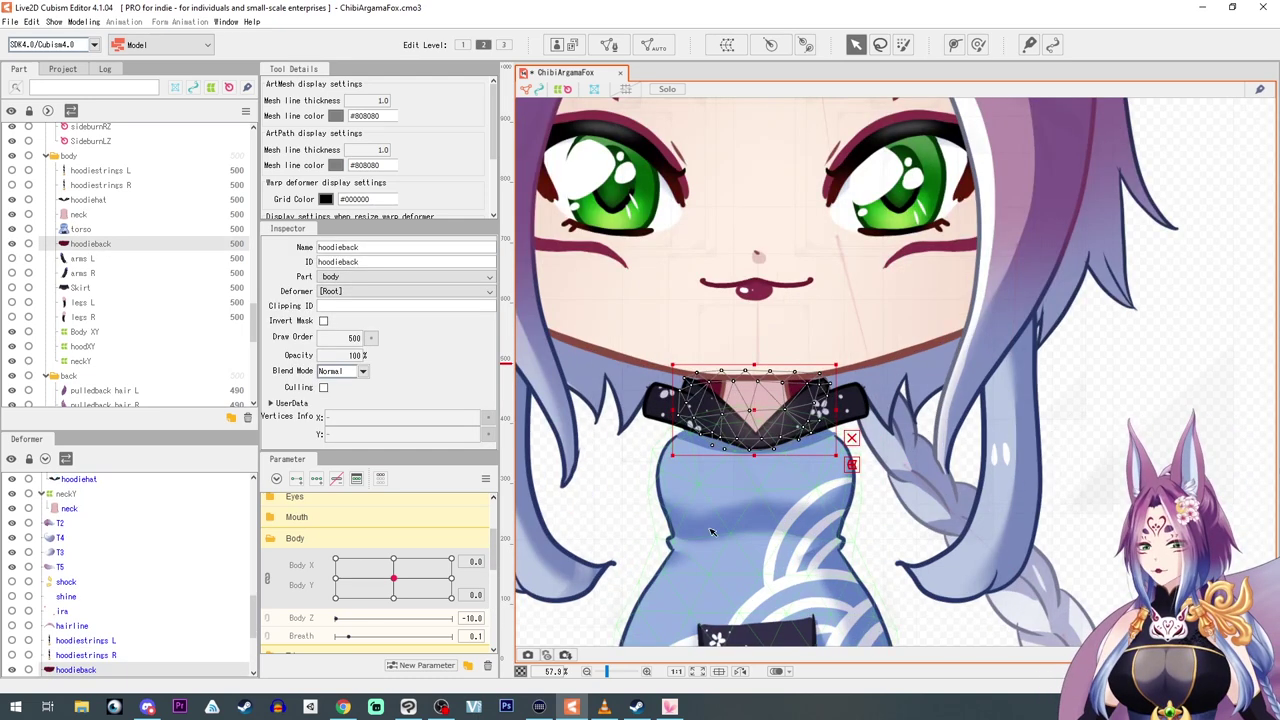
click(268, 578)
click(301, 557)
click(316, 479)
scroll(704, 568, up, 2)
click(336, 557)
click(452, 557)
drag(452, 557, 394, 557)
Add three keys for hoodieback on Body Y, then at -10 lower its upper corners and raise its top middle.
click(301, 575)
click(316, 479)
click(452, 575)
click(336, 575)
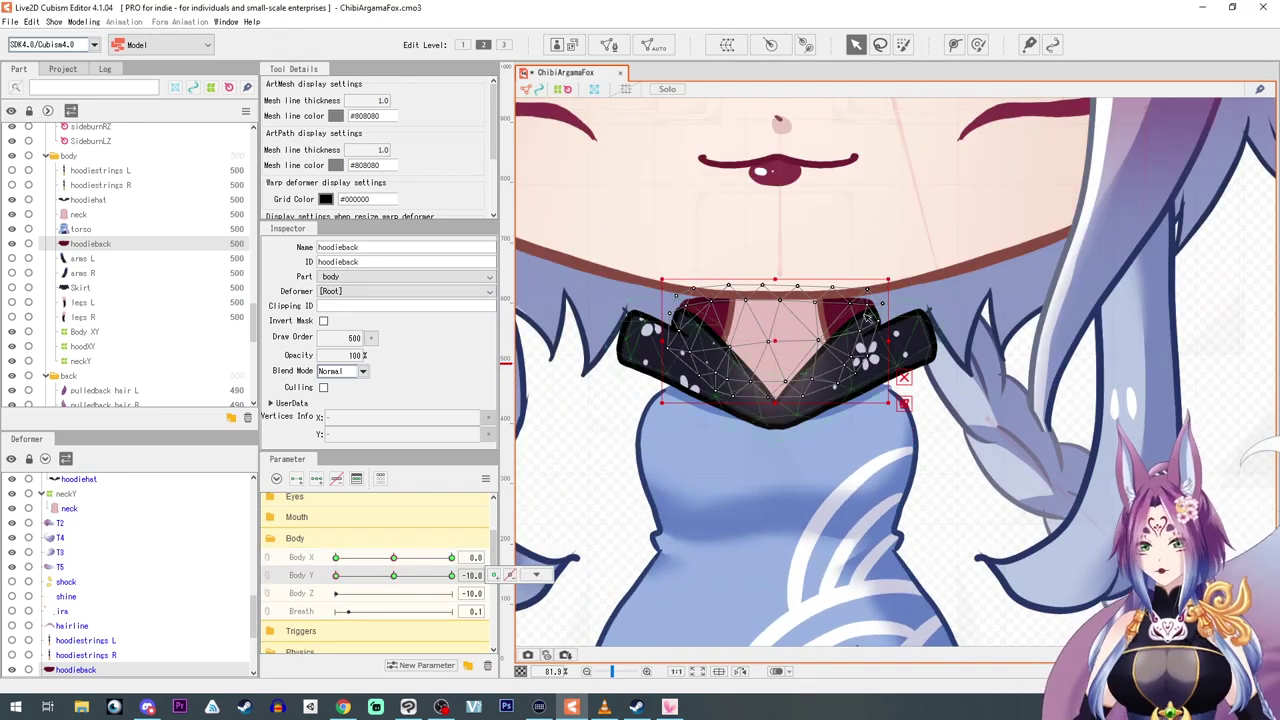
key(ctrl+t)
drag(883, 285, 879, 294)
drag(668, 285, 669, 291)
drag(775, 285, 775, 274)
key(Return)
Link Body X with Body Y and preview hoodieback at Body X -10, Body Y 10.
click(268, 557)
key(Return)
drag(394, 578, 336, 557)
mouse_move(96, 244)
mouse_down()
mouse_move(96, 228)
mouse_move(88, 256)
mouse_up()
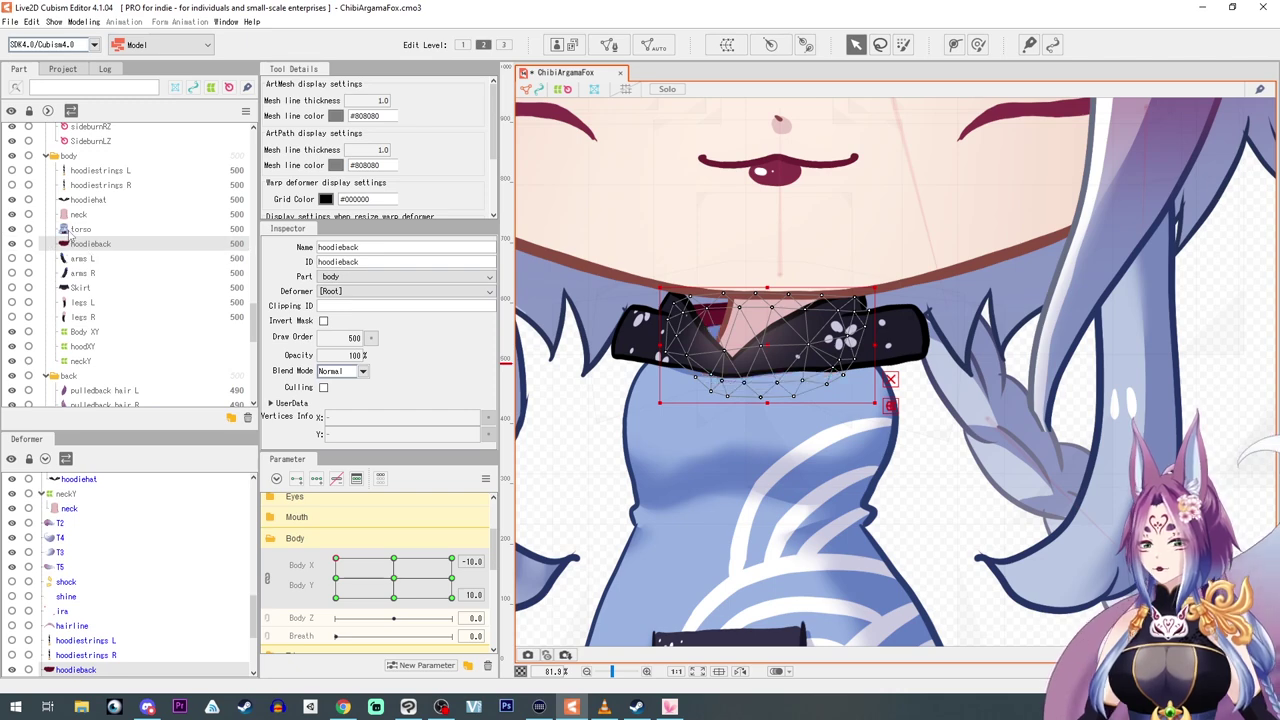
Examine the torso and the Body XY deformer at the combined Body X and Body Y extremes, then return both parameters to 0.
click(74, 230)
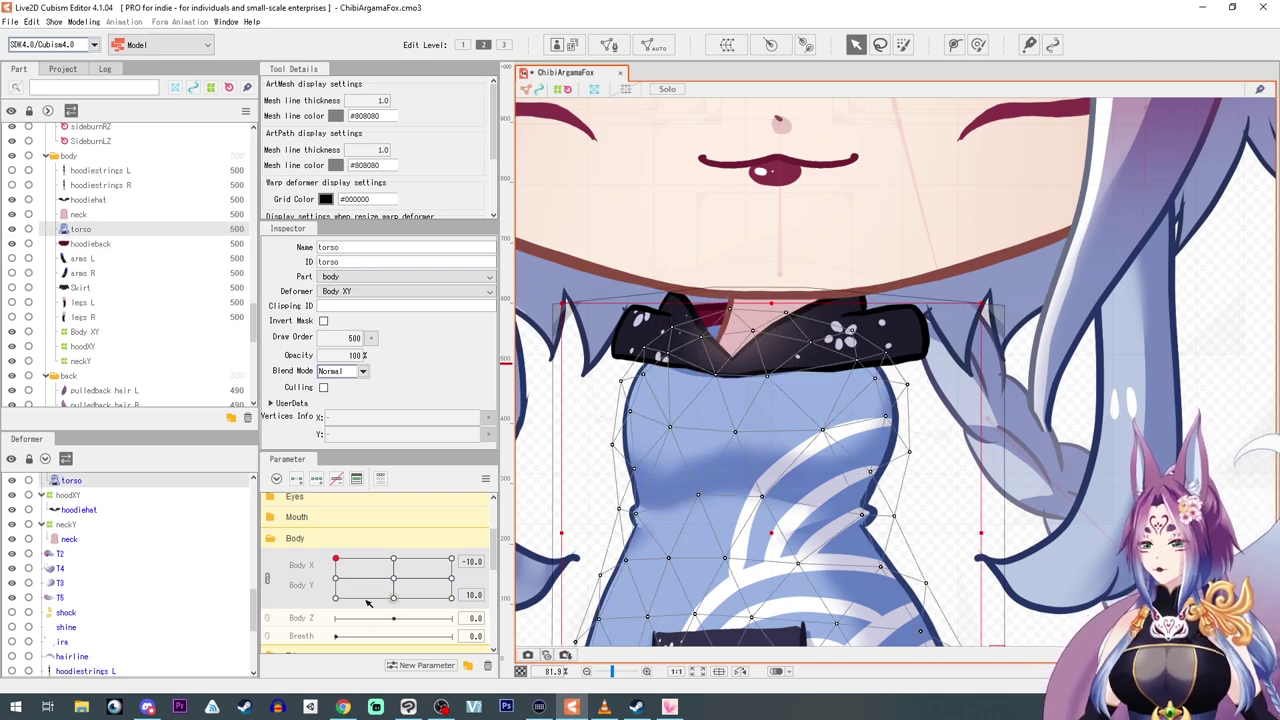
scroll(368, 601, down, 1)
scroll(368, 601, up, 1)
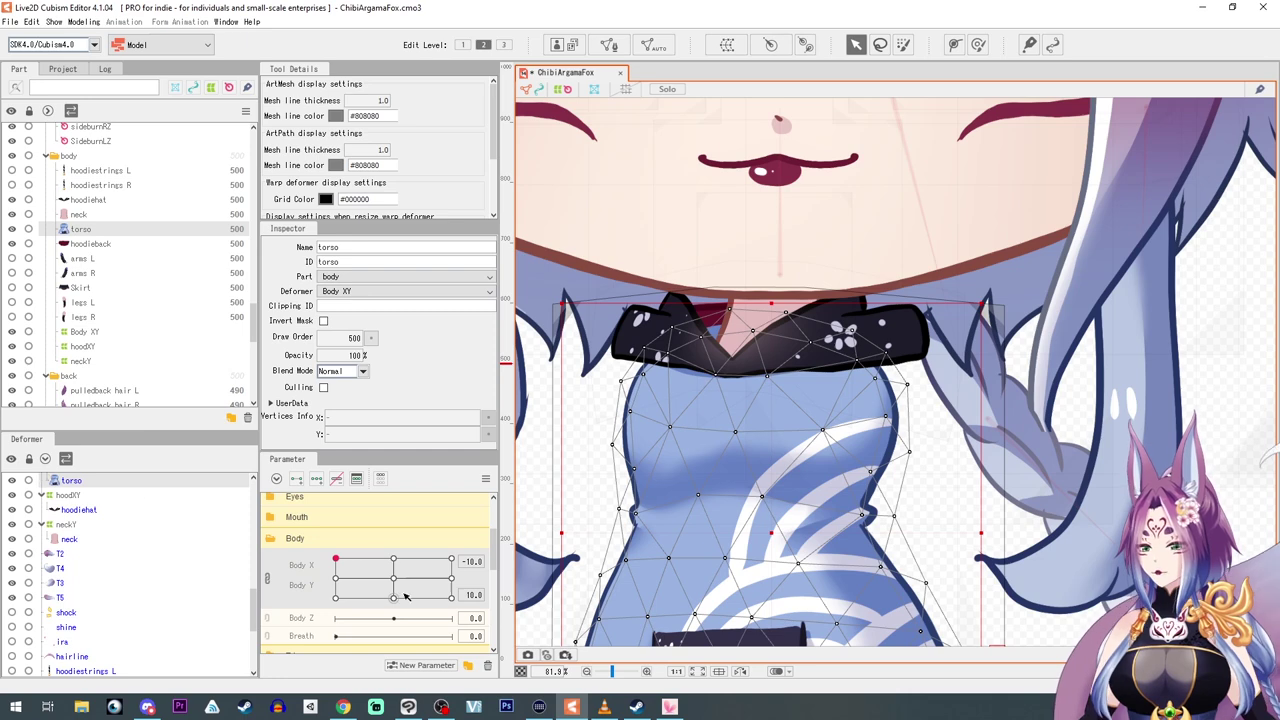
click(396, 581)
scroll(62, 504, up, 1)
click(80, 520)
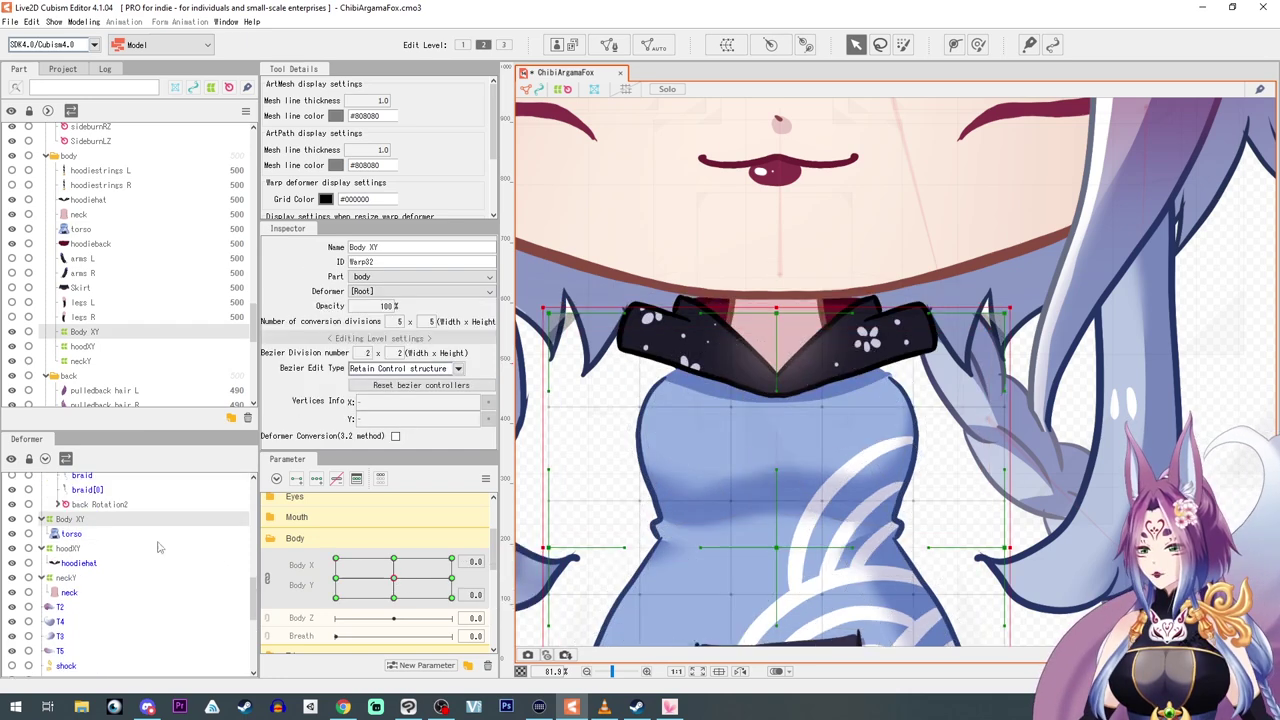
drag(396, 575, 268, 520)
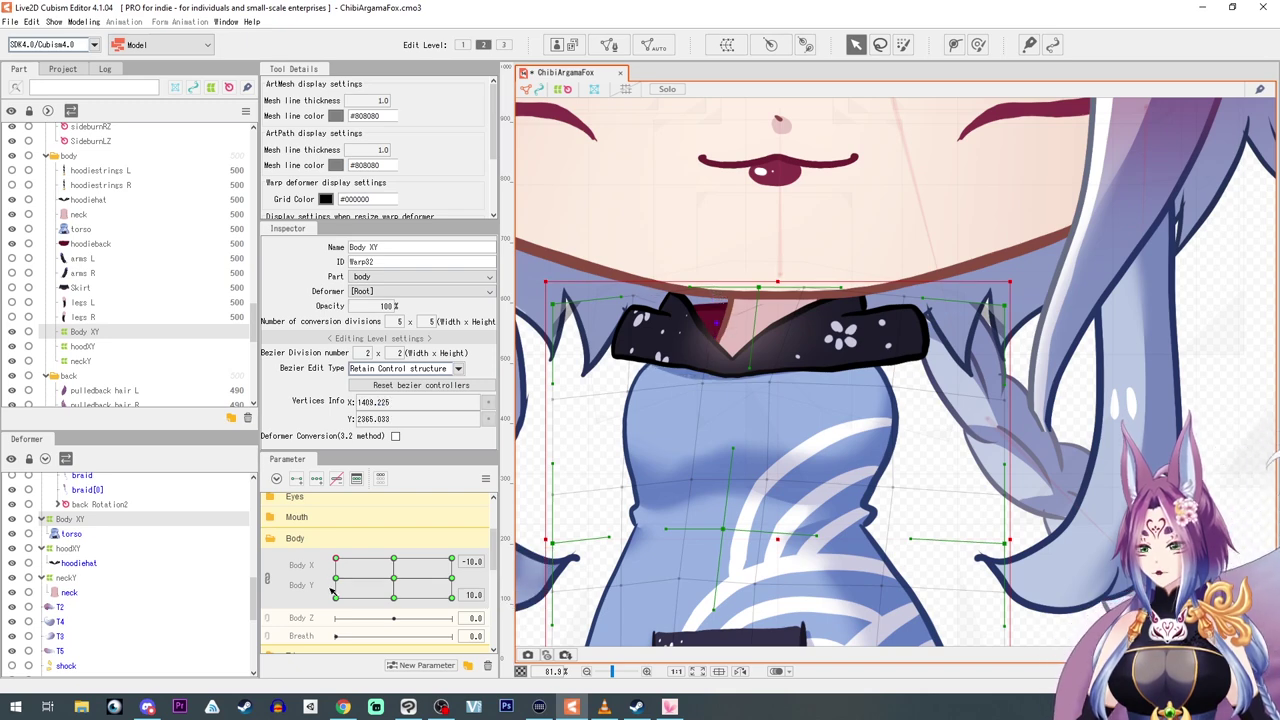
drag(342, 563, 451, 561)
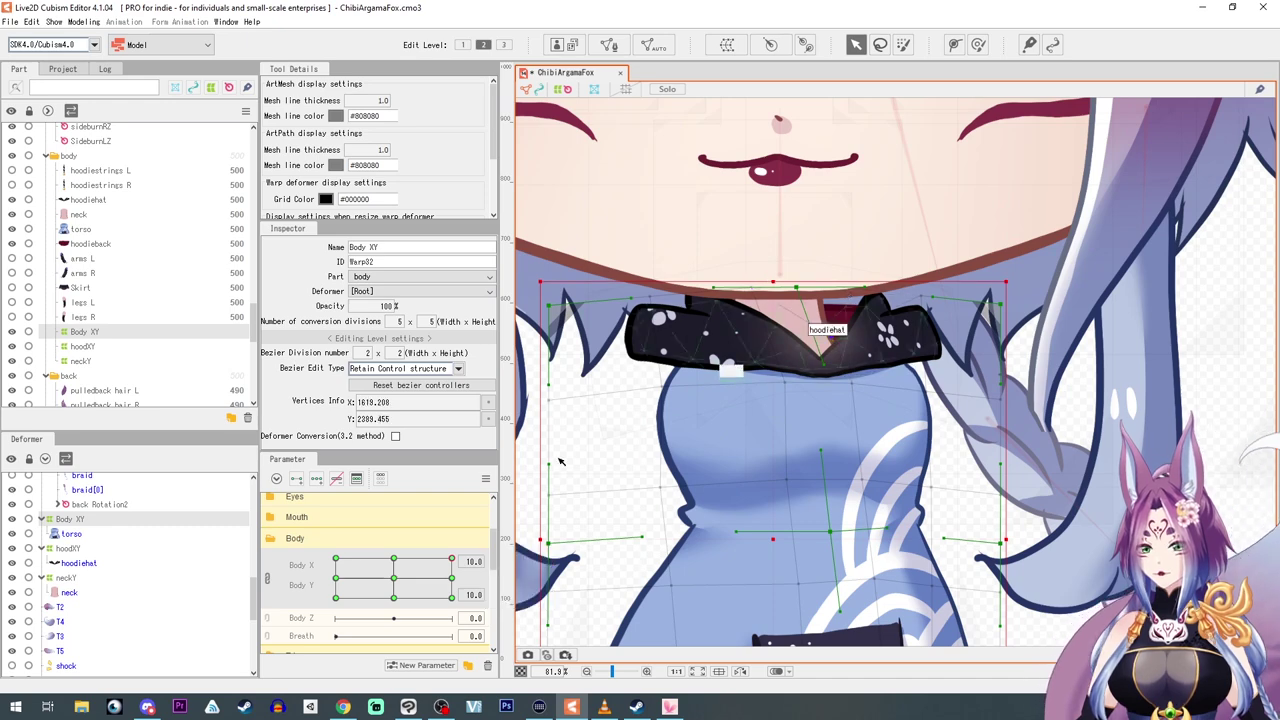
mouse_move(455, 562)
mouse_down()
mouse_move(371, 549)
mouse_move(391, 530)
mouse_move(337, 580)
mouse_move(253, 550)
mouse_move(548, 653)
mouse_move(214, 591)
mouse_move(461, 580)
mouse_up()
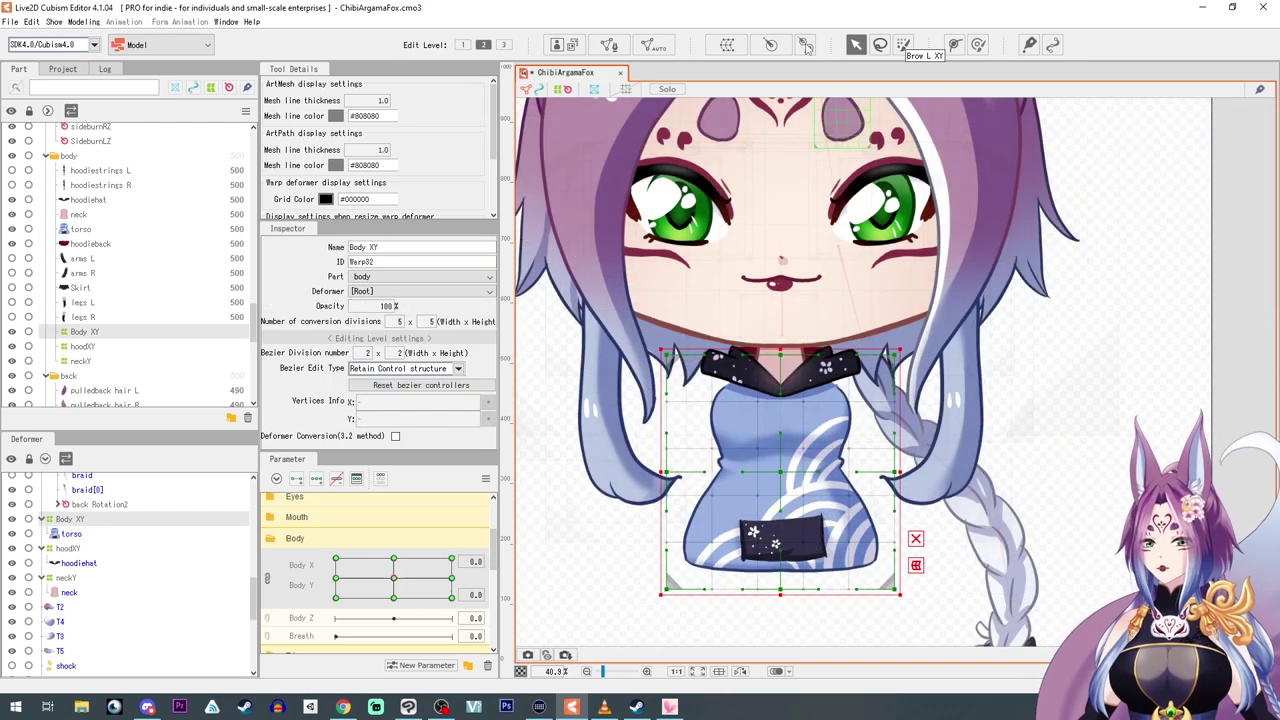
click(727, 45)
drag(828, 414, 621, 391)
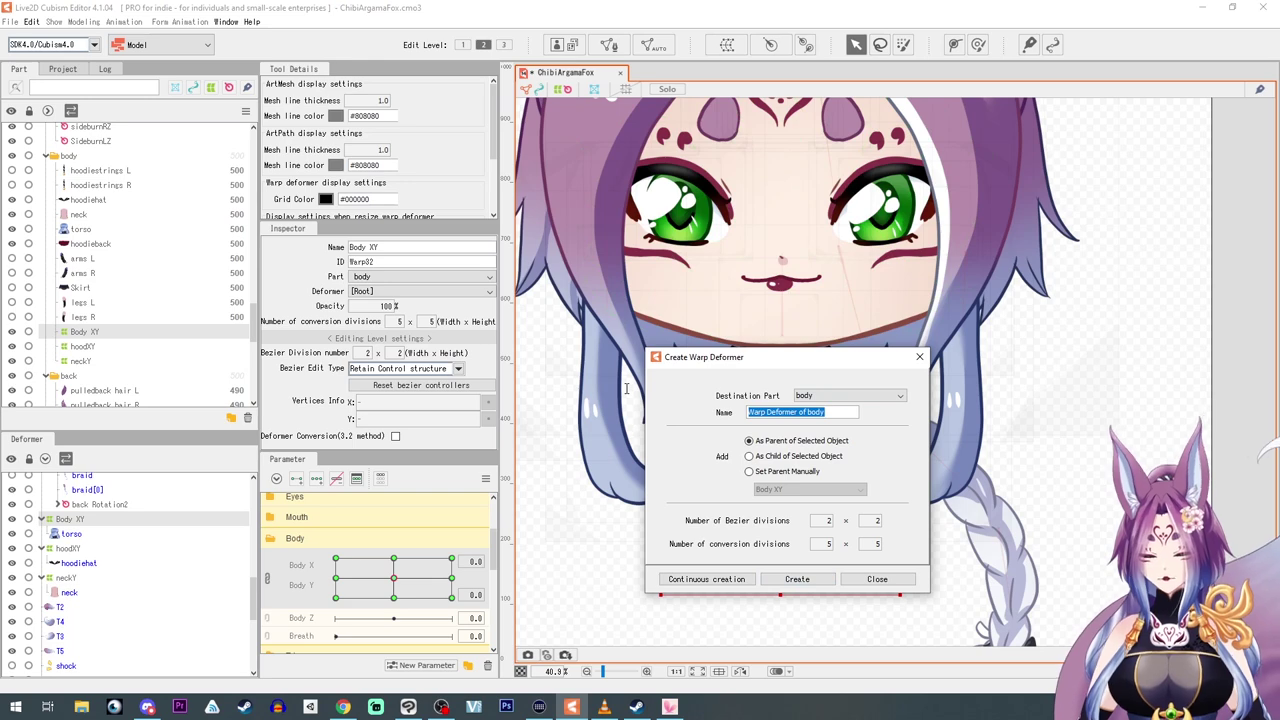
click(920, 357)
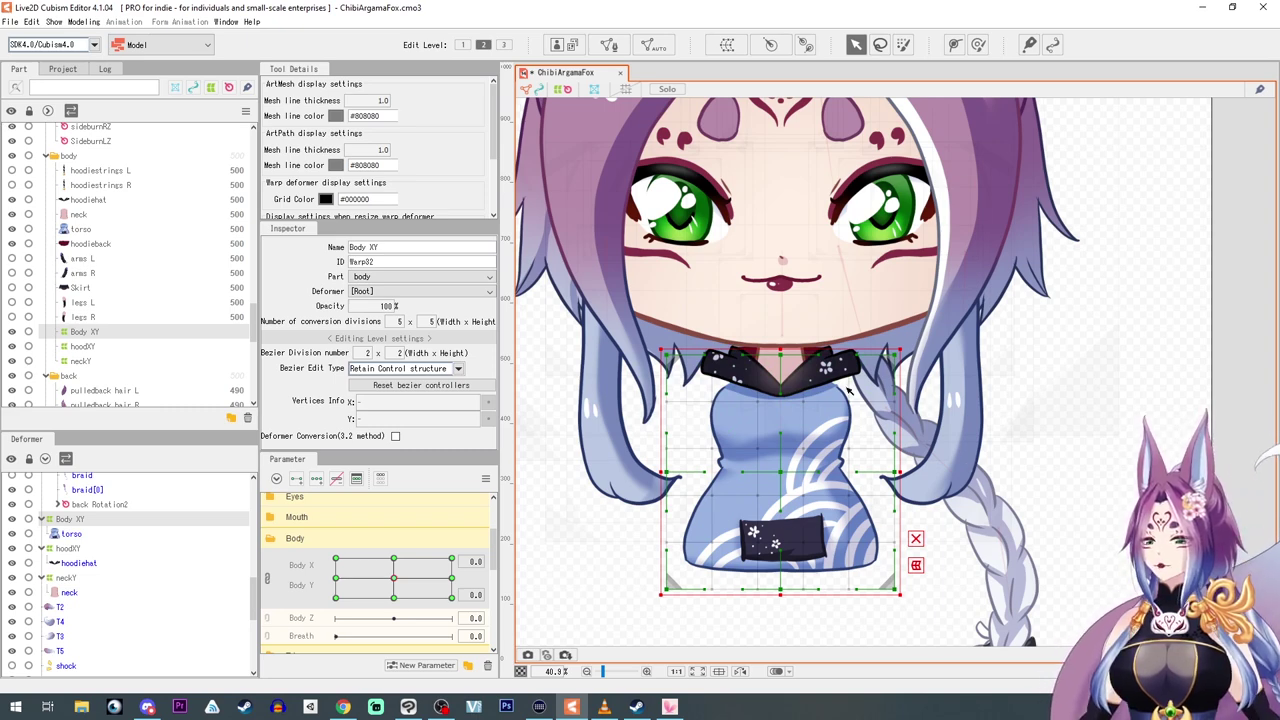
Show both hoodie strings and place a three-point deform path down hoodiestrings L, from the collar to the bell.
click(12, 170)
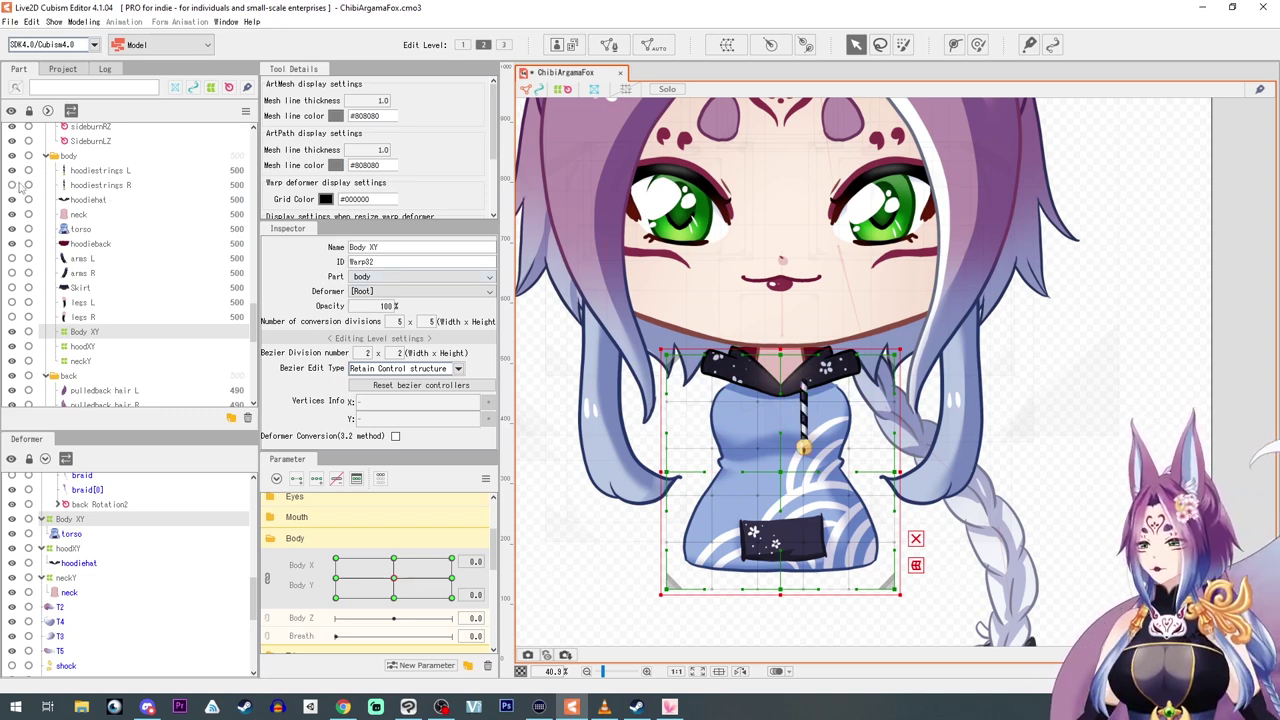
click(12, 185)
click(82, 171)
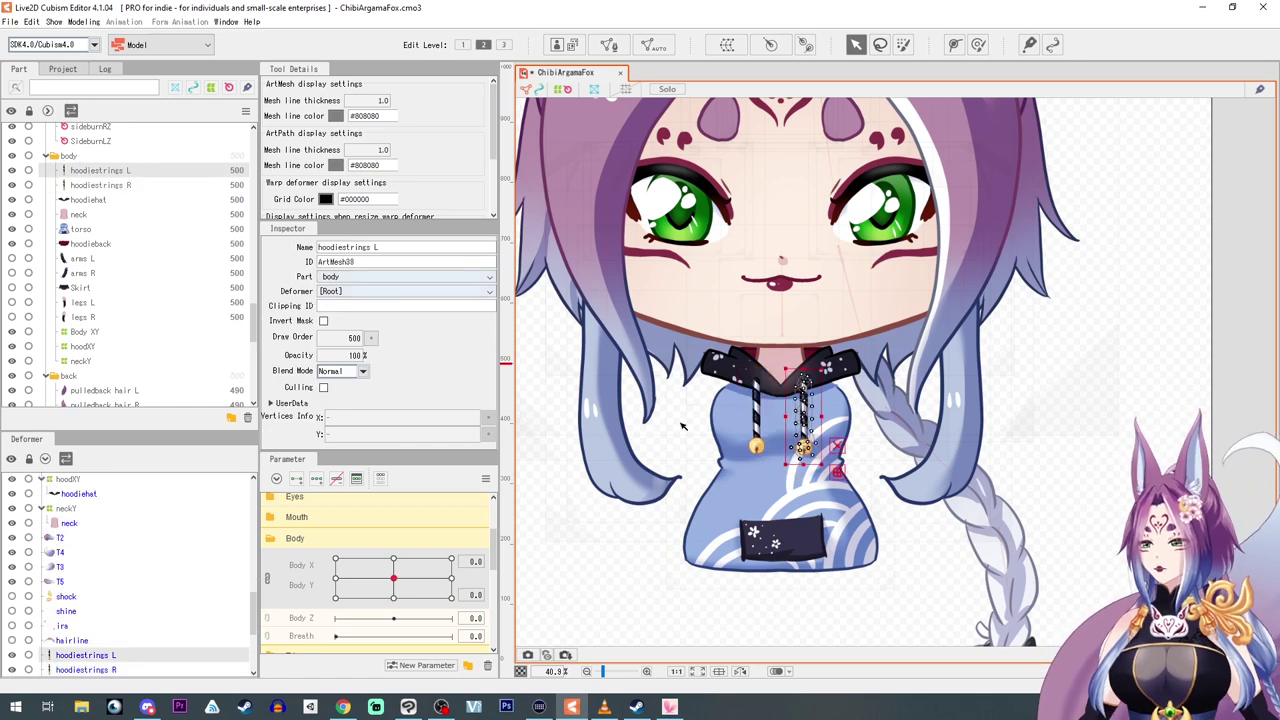
scroll(780, 460, up, 5)
drag(703, 438, 685, 435)
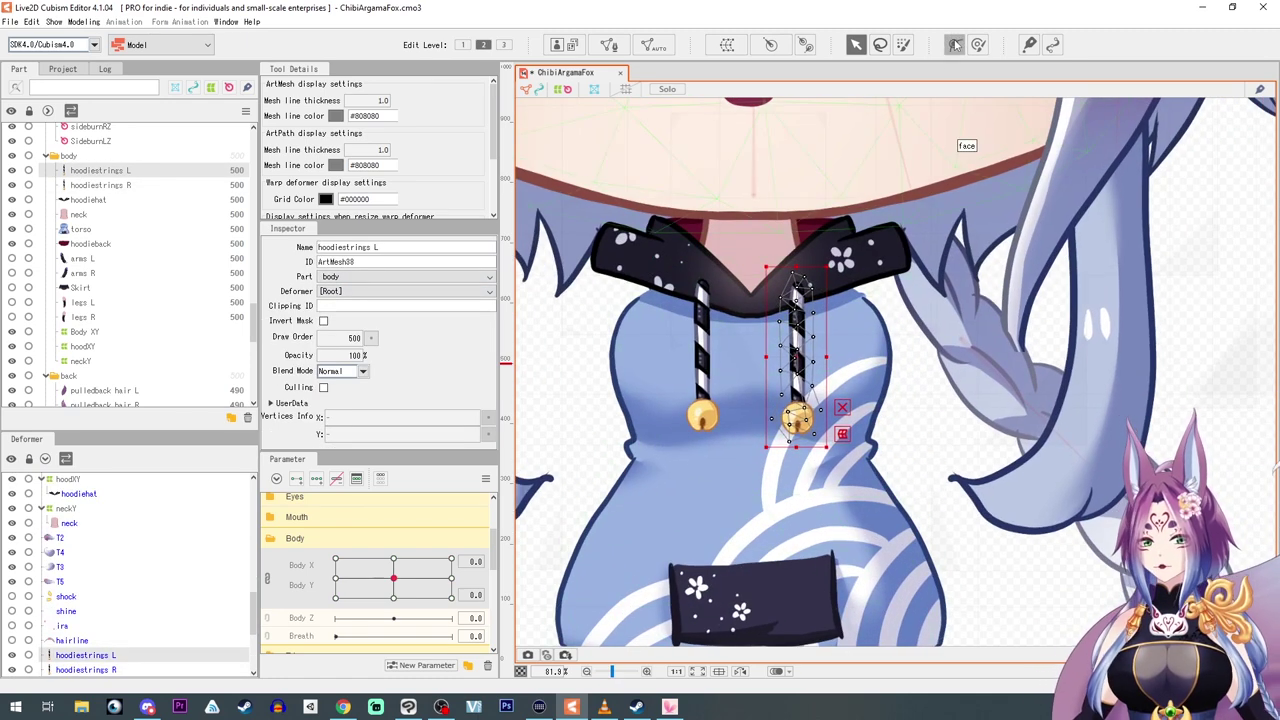
click(954, 44)
click(801, 290)
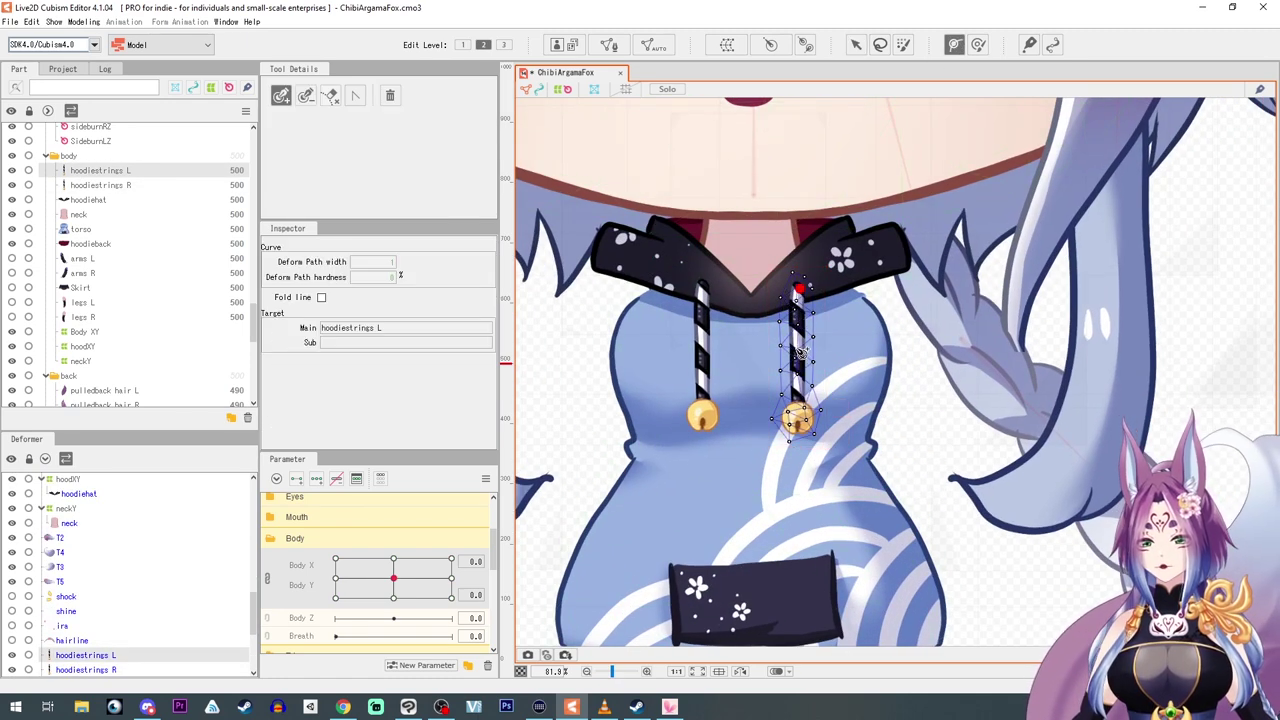
click(797, 347)
click(800, 398)
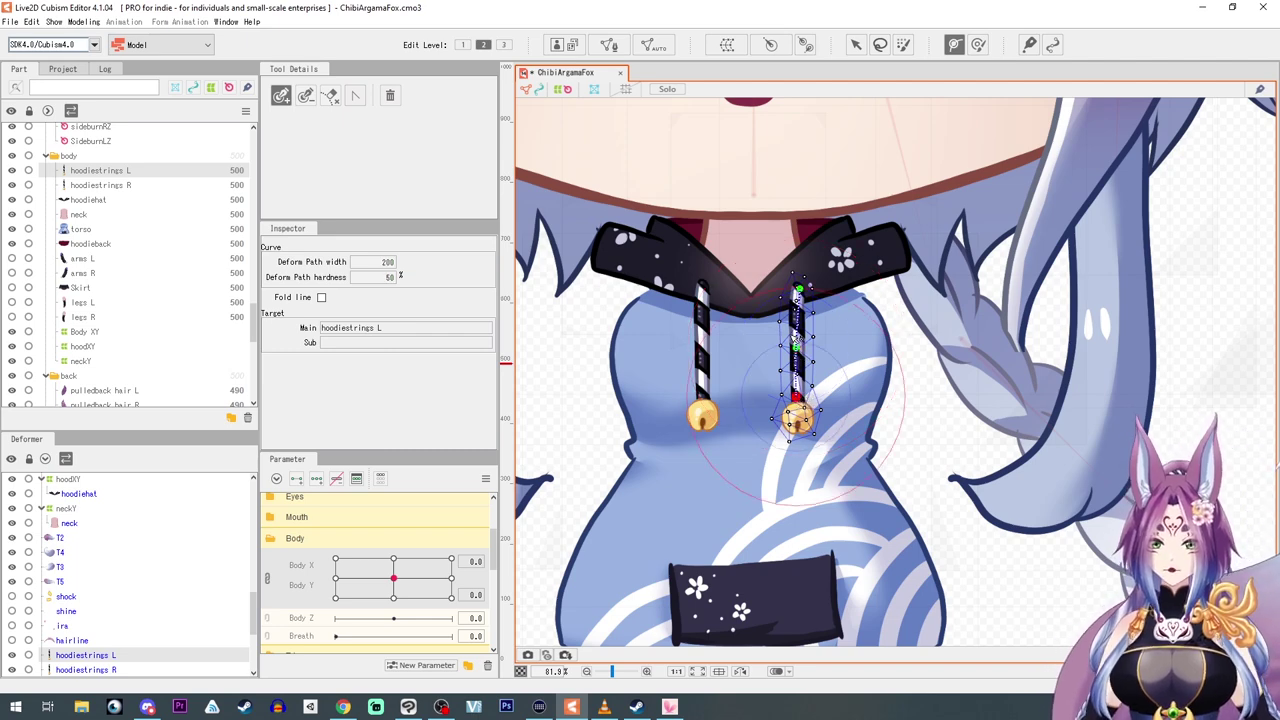
Place a three-point deform path down hoodiestrings R and narrow its deform path width to about 97.
click(100, 186)
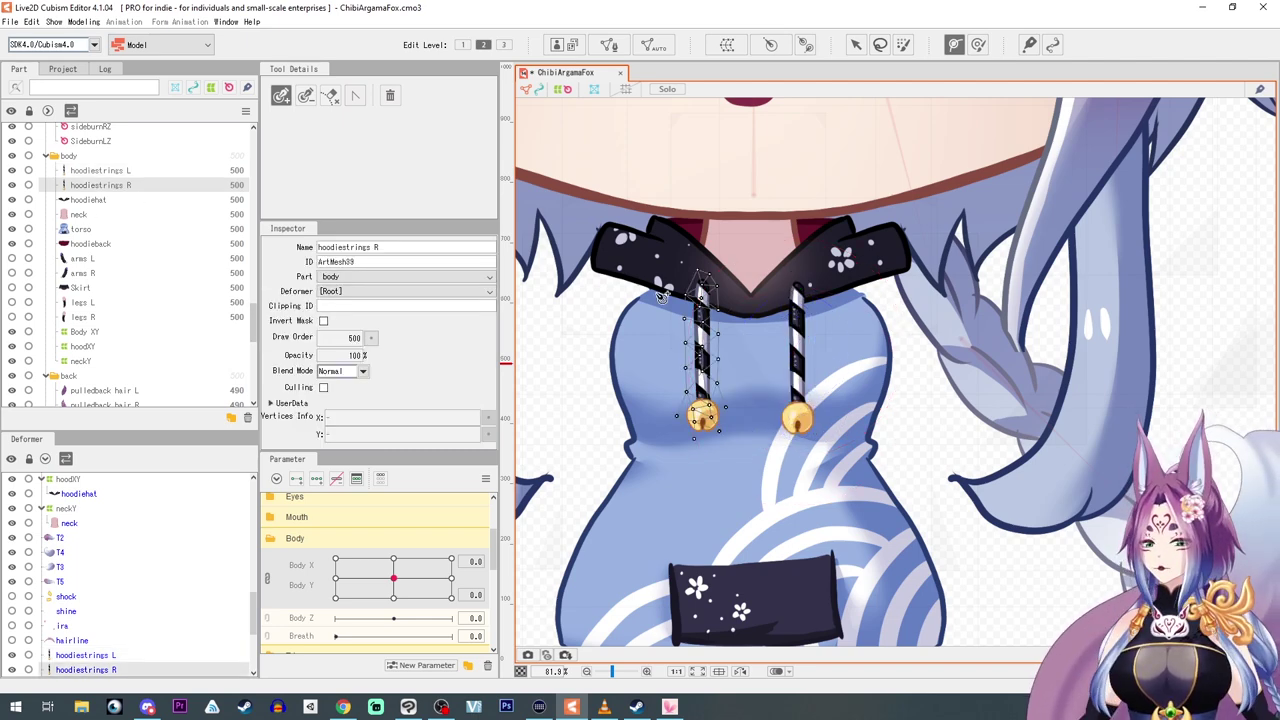
click(705, 285)
click(704, 331)
click(705, 389)
drag(376, 262, 275, 262)
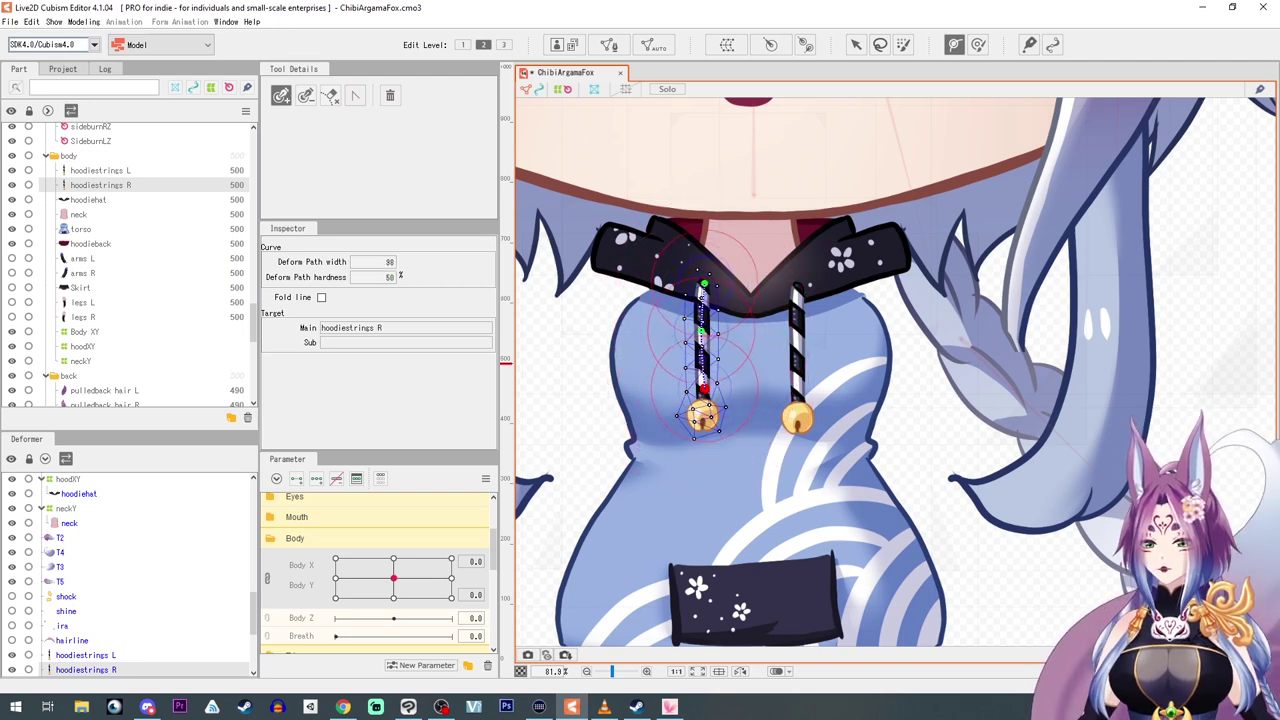
scroll(704, 388, down, 1)
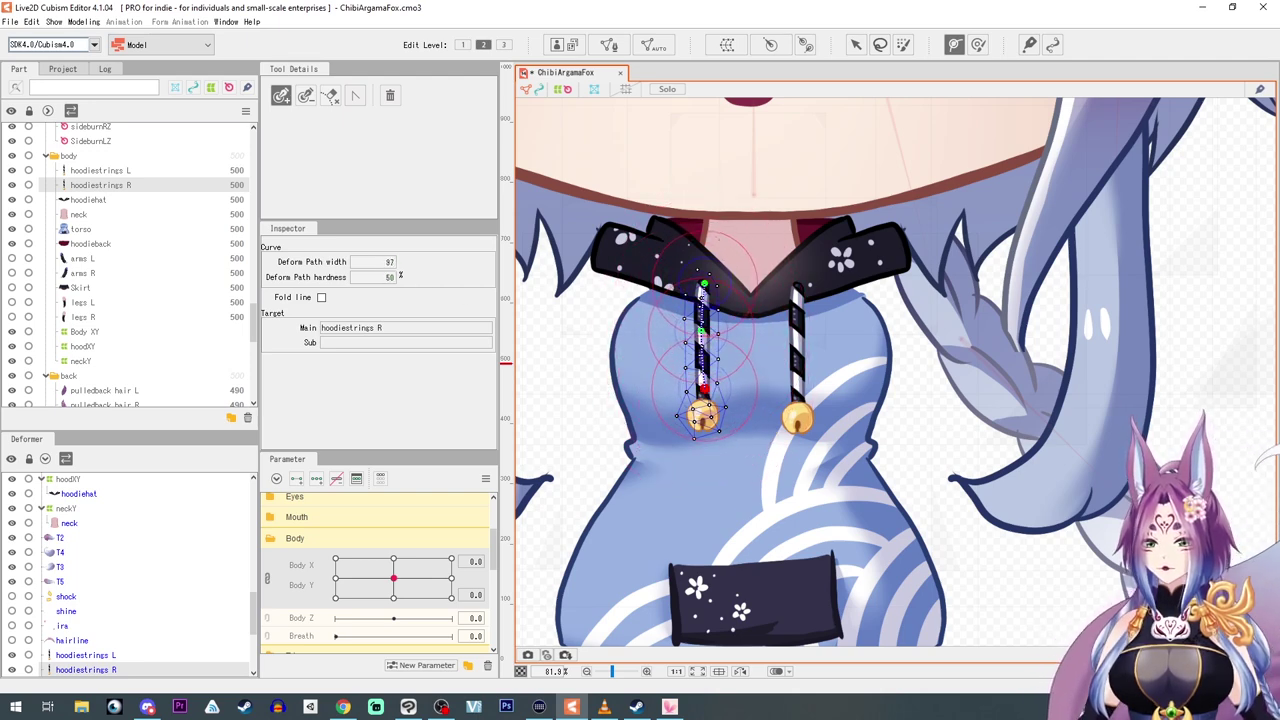
Reduce the deform path width of hoodiestrings L to about 88.
click(76, 171)
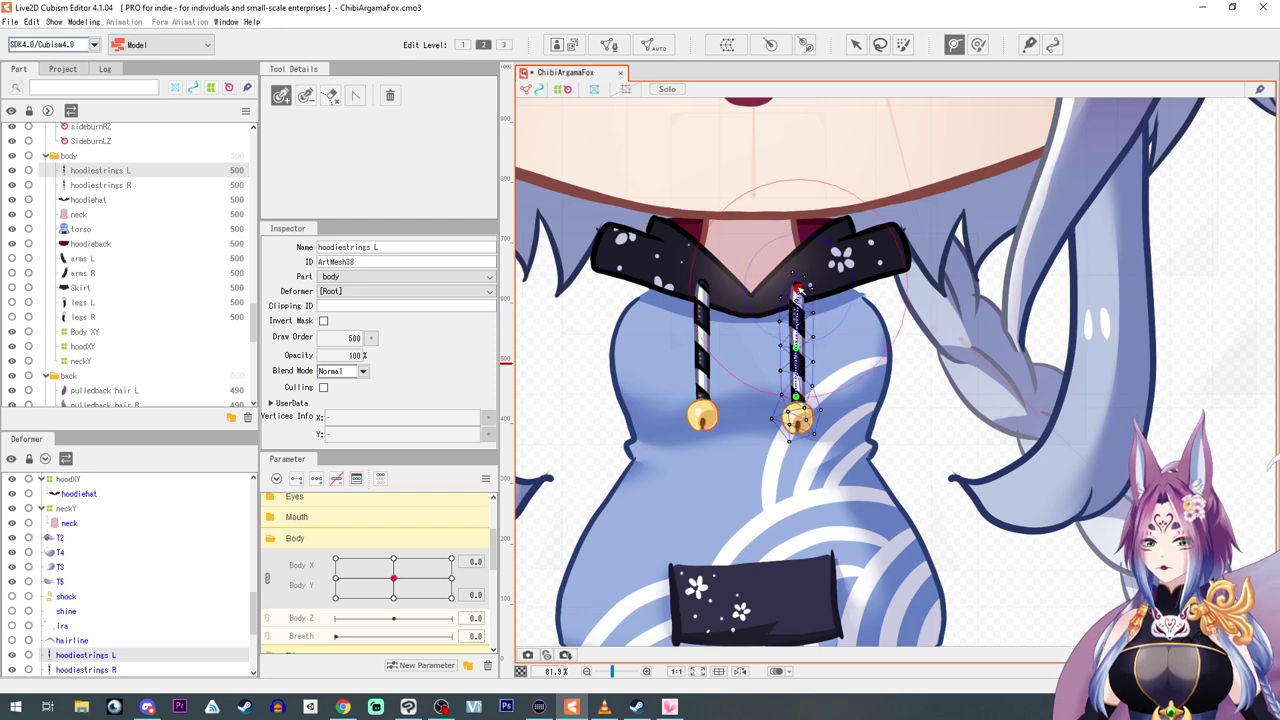
click(797, 290)
click(798, 397)
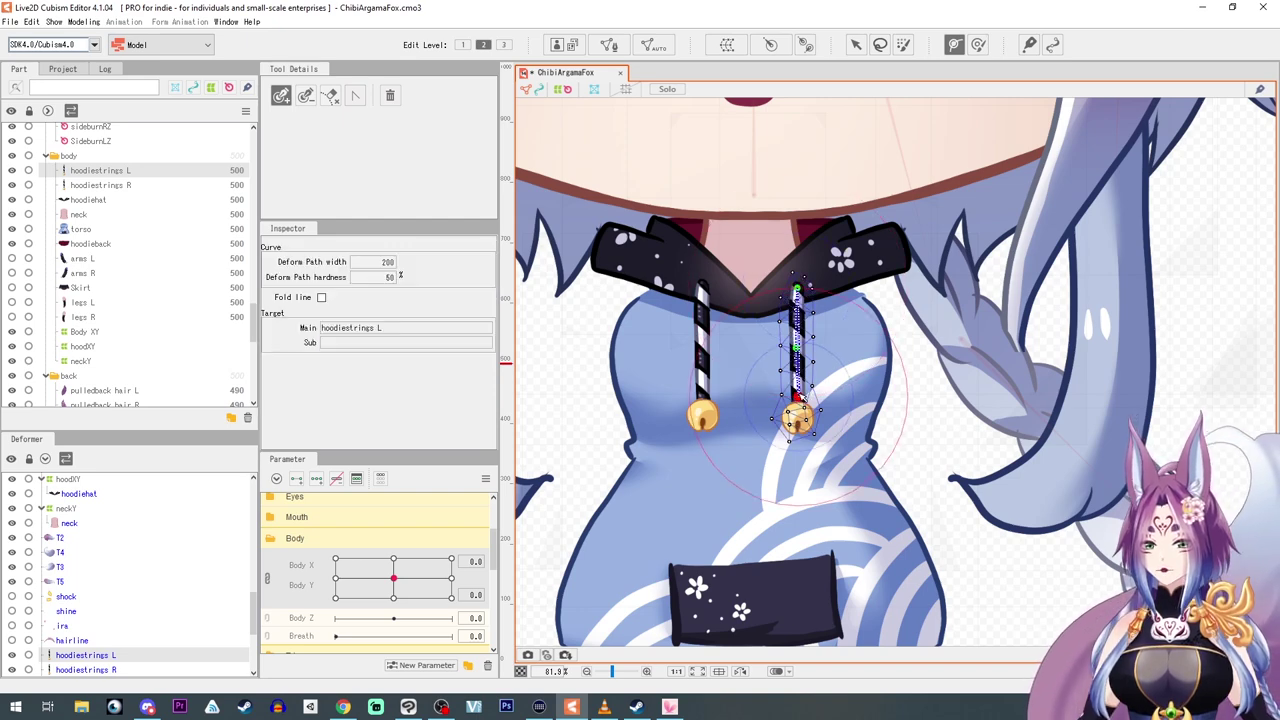
click(806, 345)
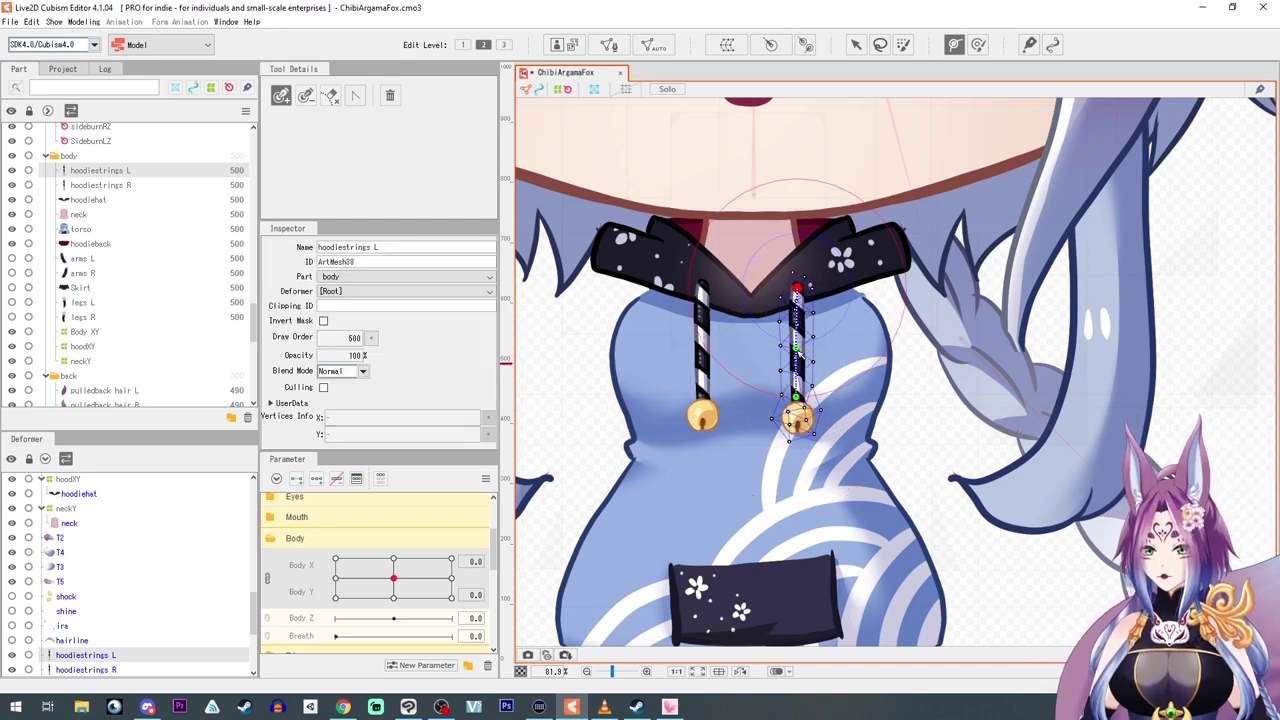
click(798, 397)
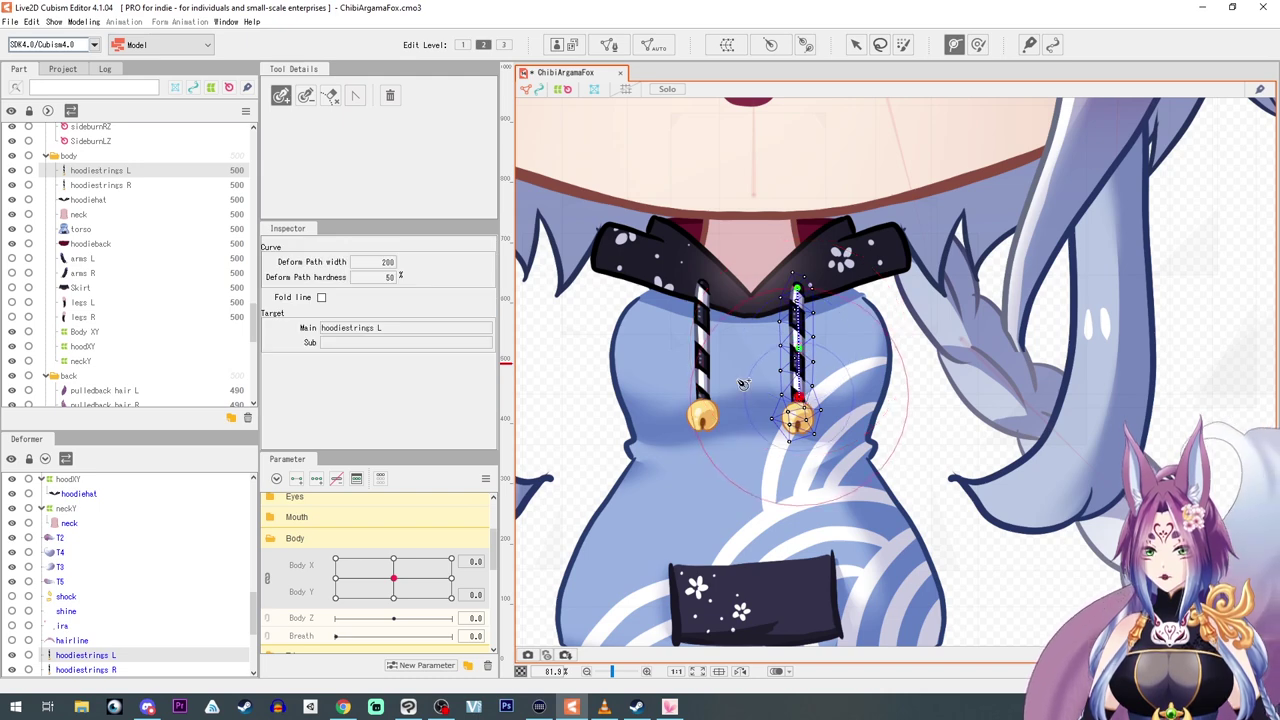
drag(384, 258, 309, 258)
click(856, 44)
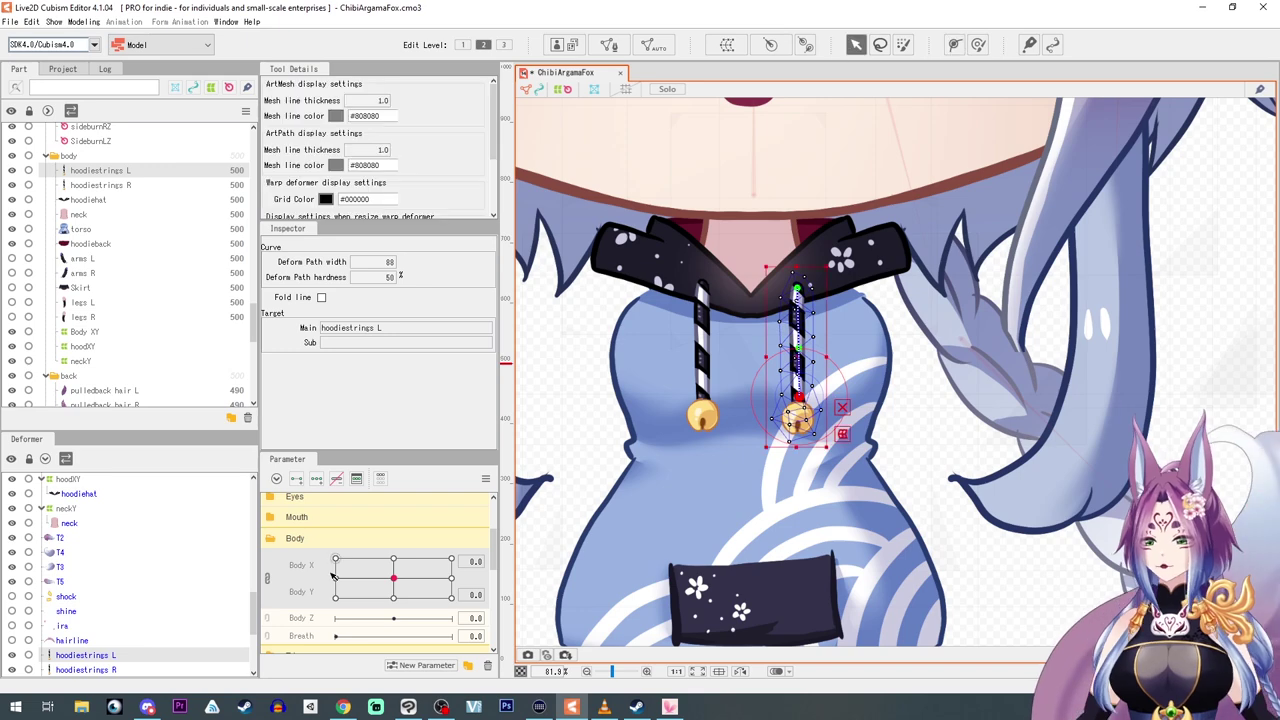
Create a parameter named drawstrings with a range of -30 to 30 and a default of 0, below the ear parameter.
scroll(328, 565, down, 5)
scroll(328, 565, down, 3)
scroll(320, 575, up, 4)
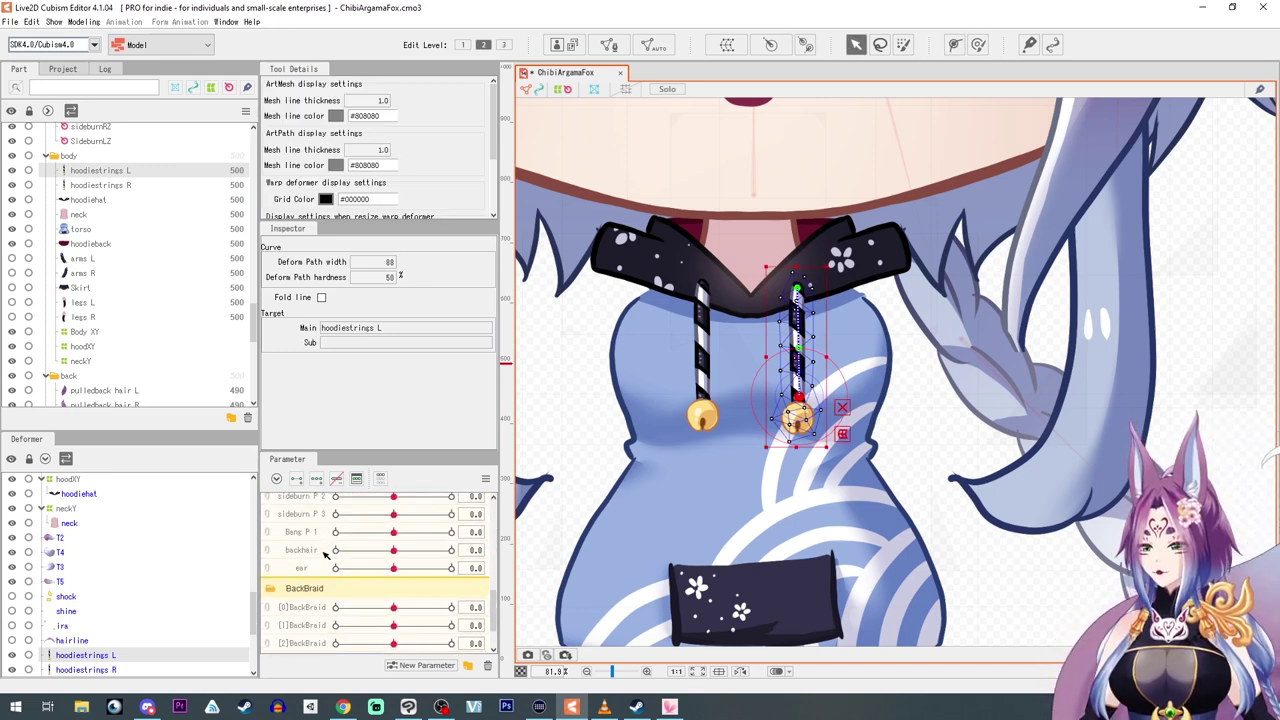
click(427, 665)
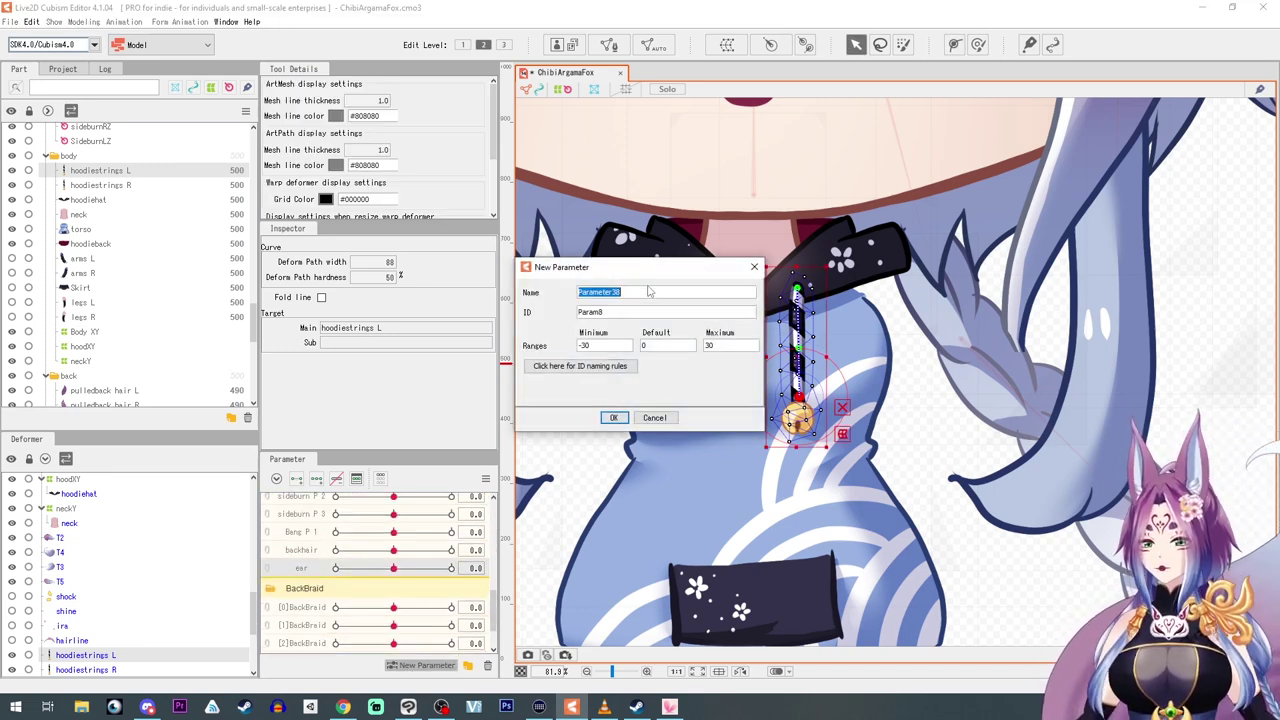
text(drawstrings)
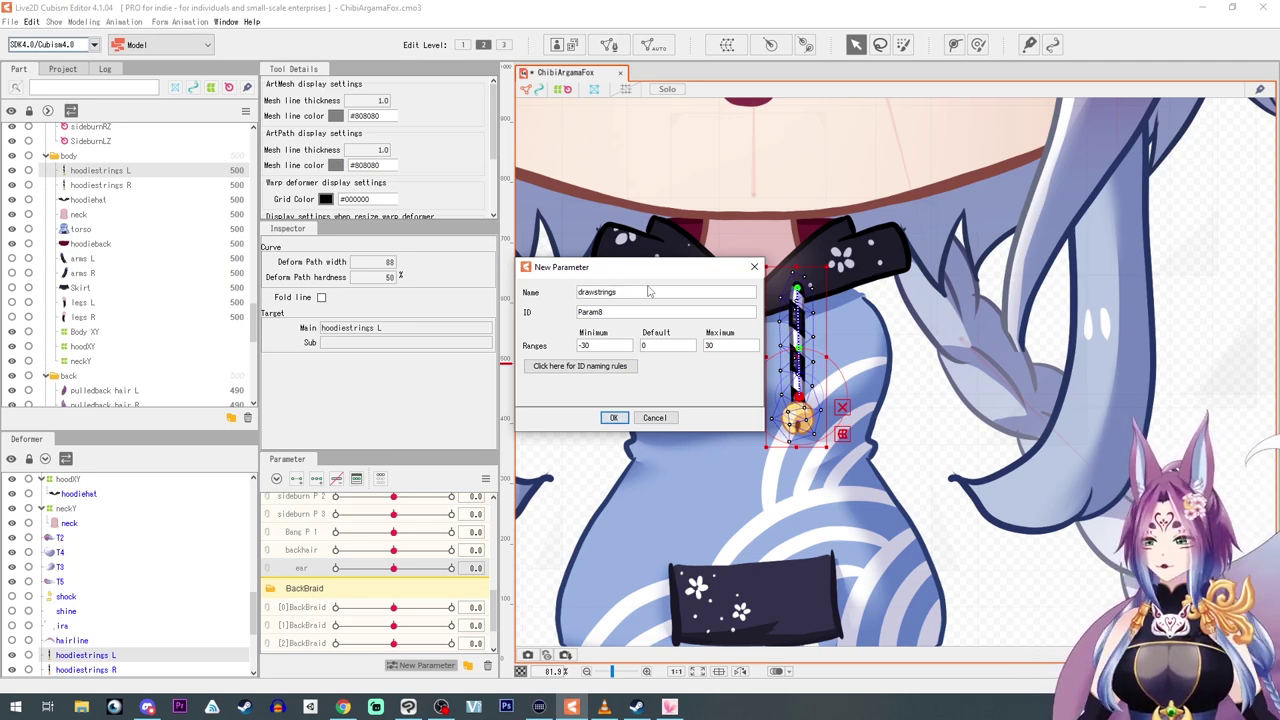
click(613, 417)
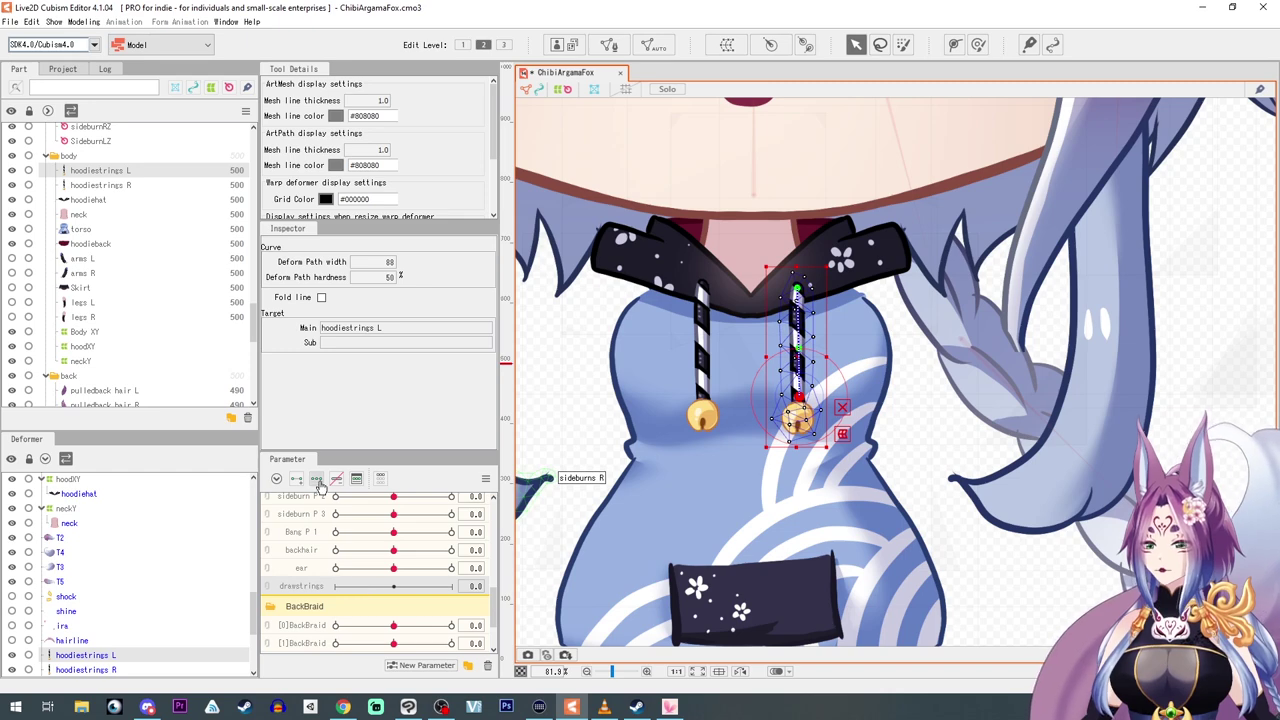
Add three drawstrings keys for hoodiestrings L and, at 30, swing its middle and bell end to the right.
drag(391, 587, 520, 586)
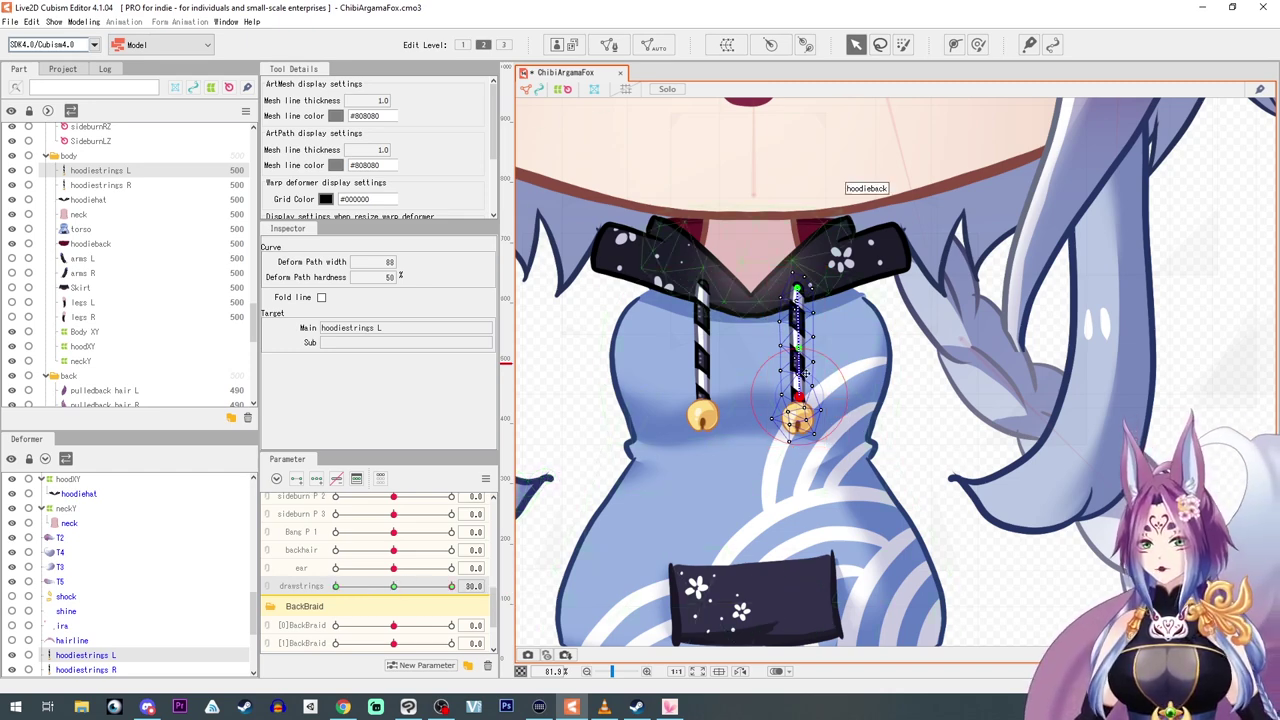
drag(800, 349, 810, 347)
drag(803, 399, 827, 399)
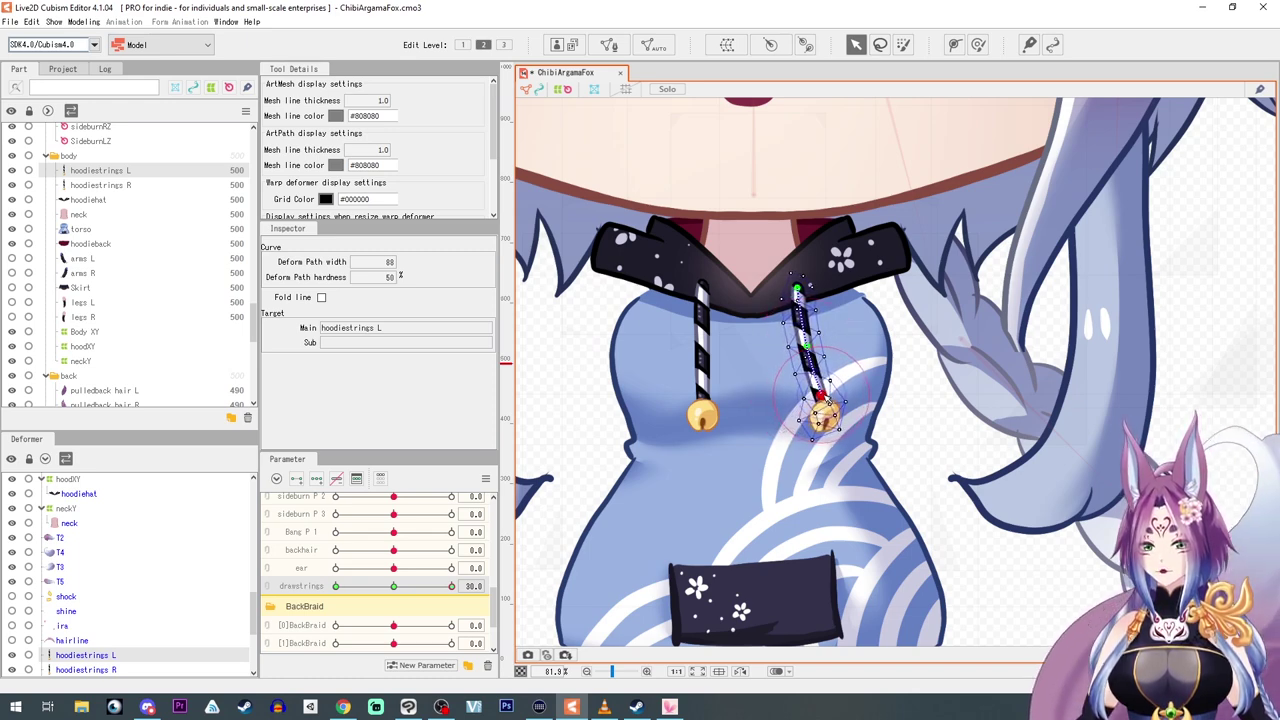
click(814, 440)
click(828, 440)
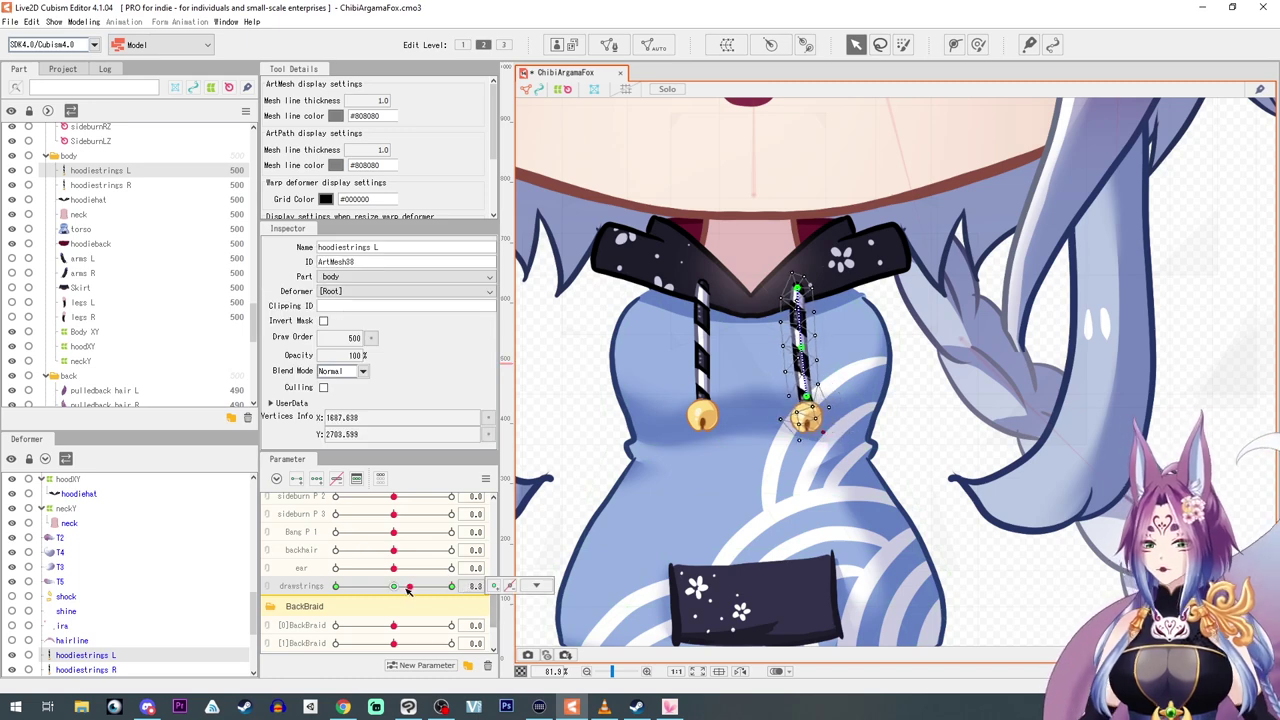
click(497, 590)
At drawstrings -30, swing the middle and bell end of hoodiestrings L to the left, then return the parameter to 0.
drag(452, 587, 336, 588)
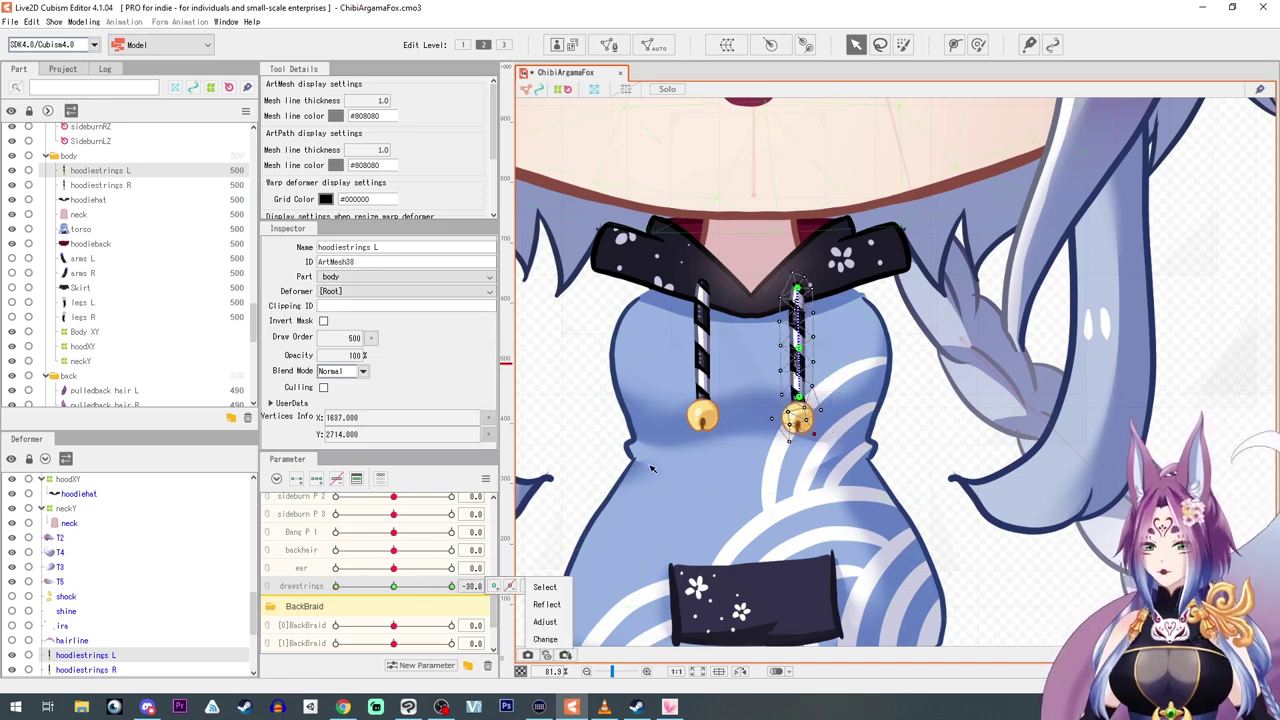
drag(799, 398, 789, 397)
click(778, 441)
drag(770, 441, 788, 437)
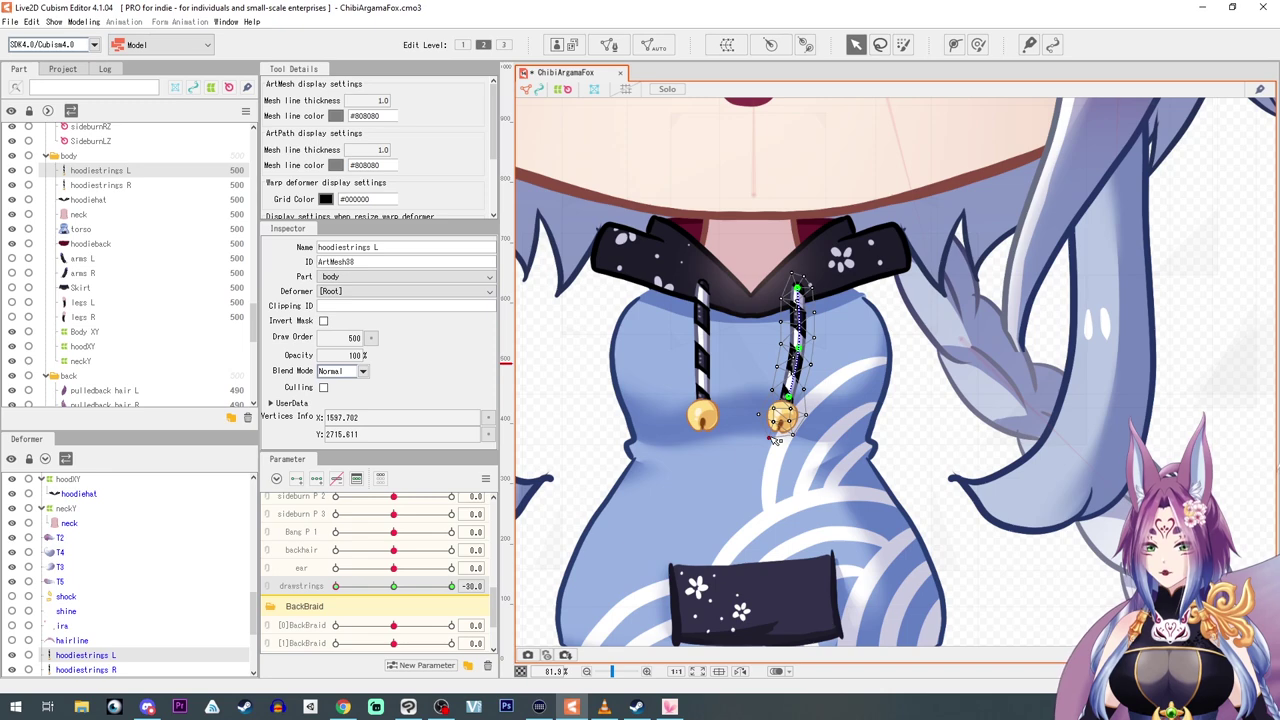
drag(799, 348, 796, 348)
drag(336, 588, 380, 589)
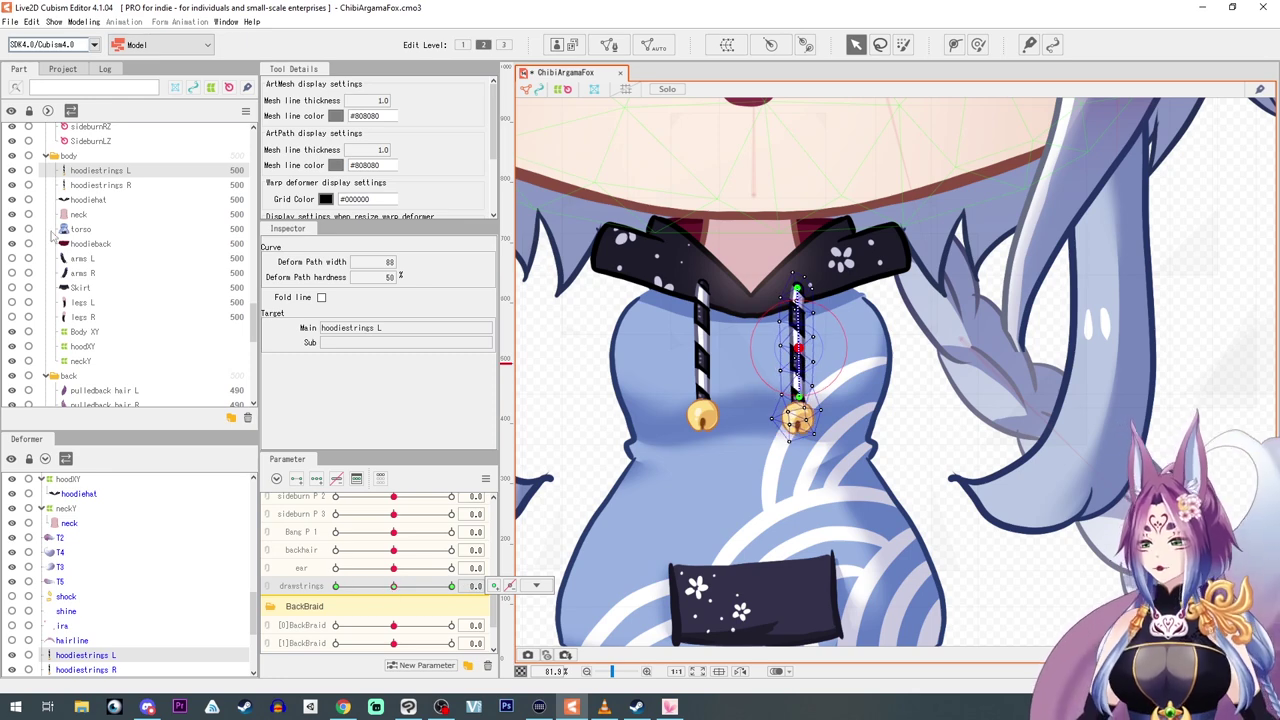
Add three drawstrings keys for hoodiestrings R and, at 30, swing its middle and bell end to the right.
click(99, 185)
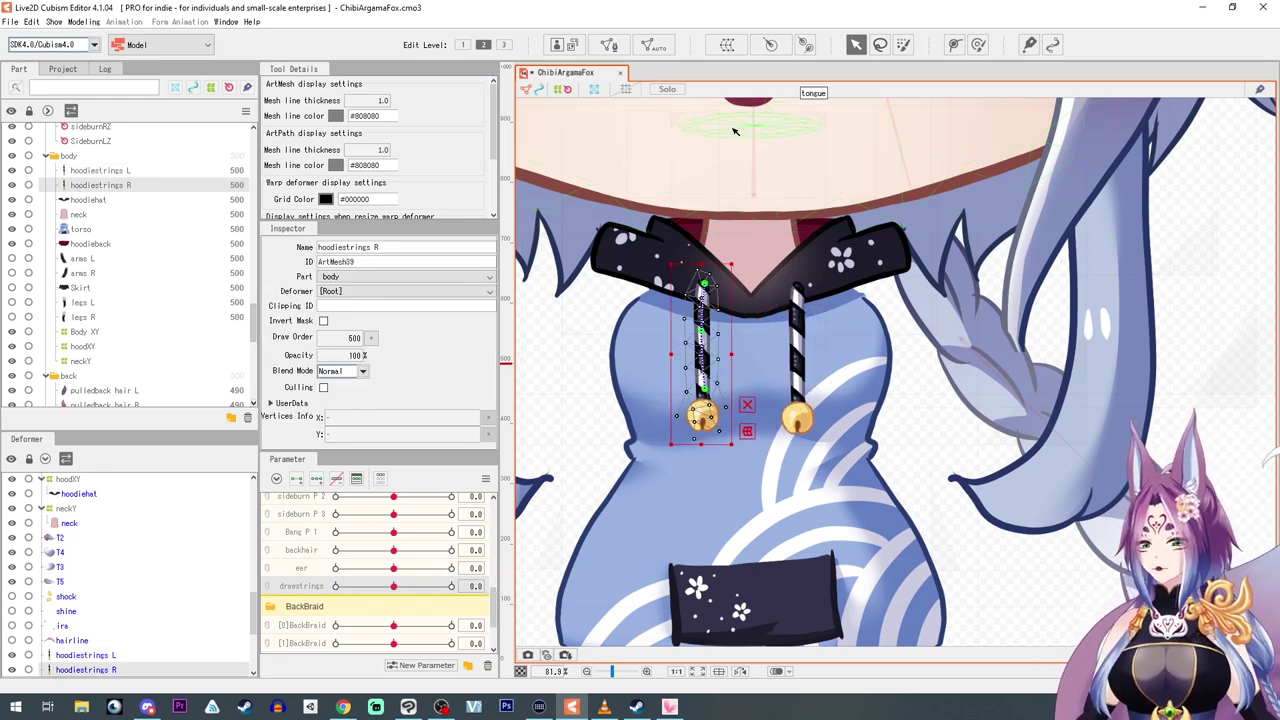
ctrl+click(704, 284)
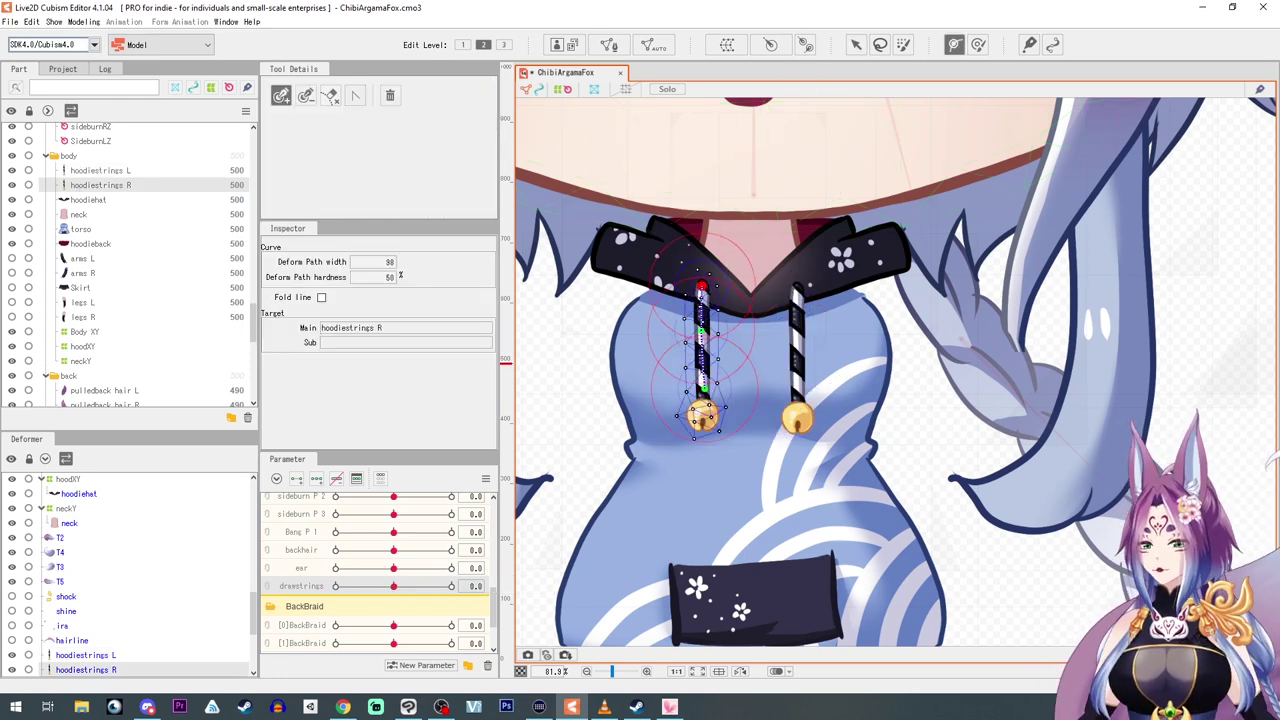
click(316, 479)
drag(393, 586, 452, 586)
drag(702, 332, 708, 332)
drag(704, 388, 720, 387)
click(690, 440)
At drawstrings -30, swing the middle and bell end of hoodiestrings R to the left, then return the parameter to 0.
drag(452, 586, 336, 586)
drag(701, 331, 694, 330)
drag(704, 388, 685, 387)
click(670, 436)
drag(336, 586, 138, 547)
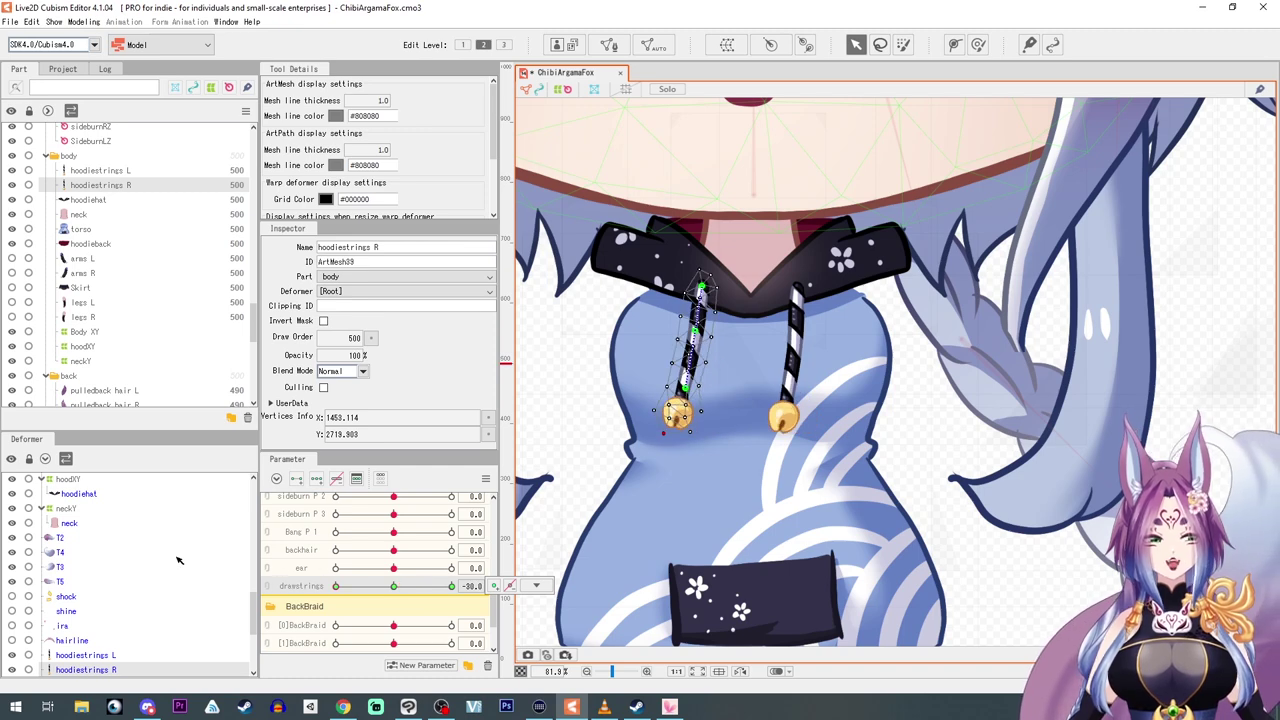
drag(262, 565, 391, 585)
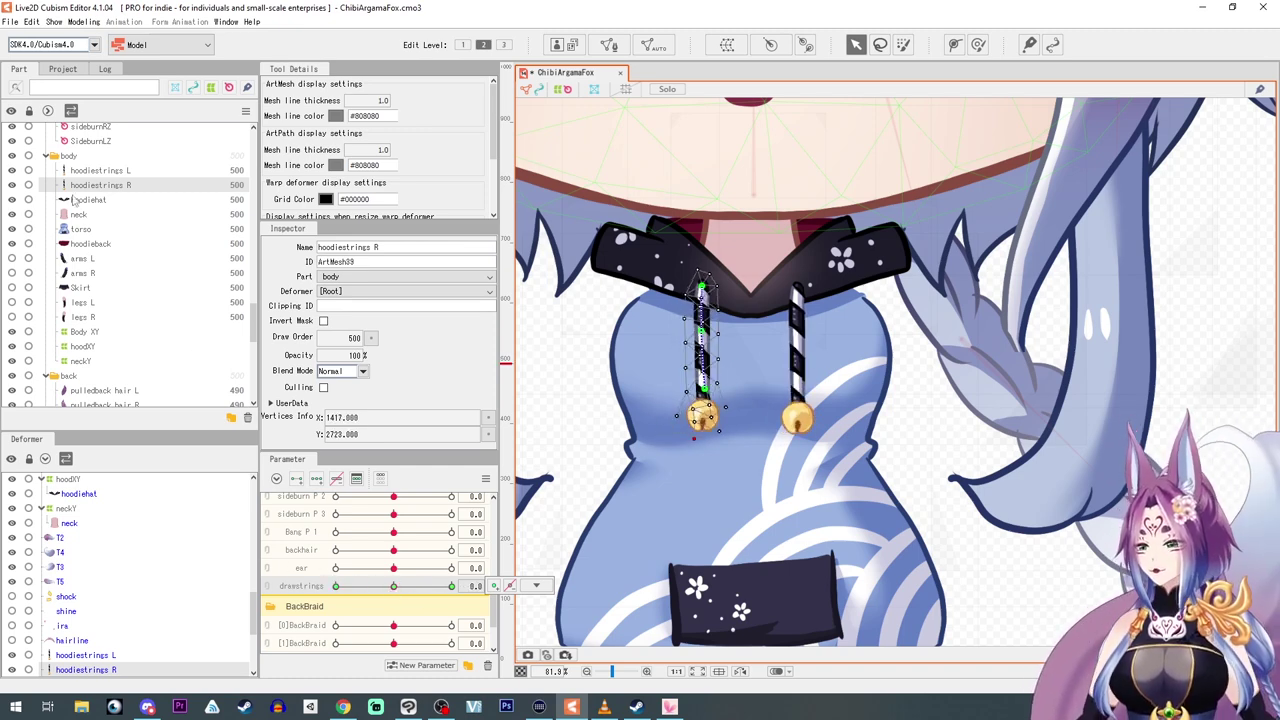
click(86, 182)
click(90, 171)
click(92, 184)
click(92, 172)
click(92, 187)
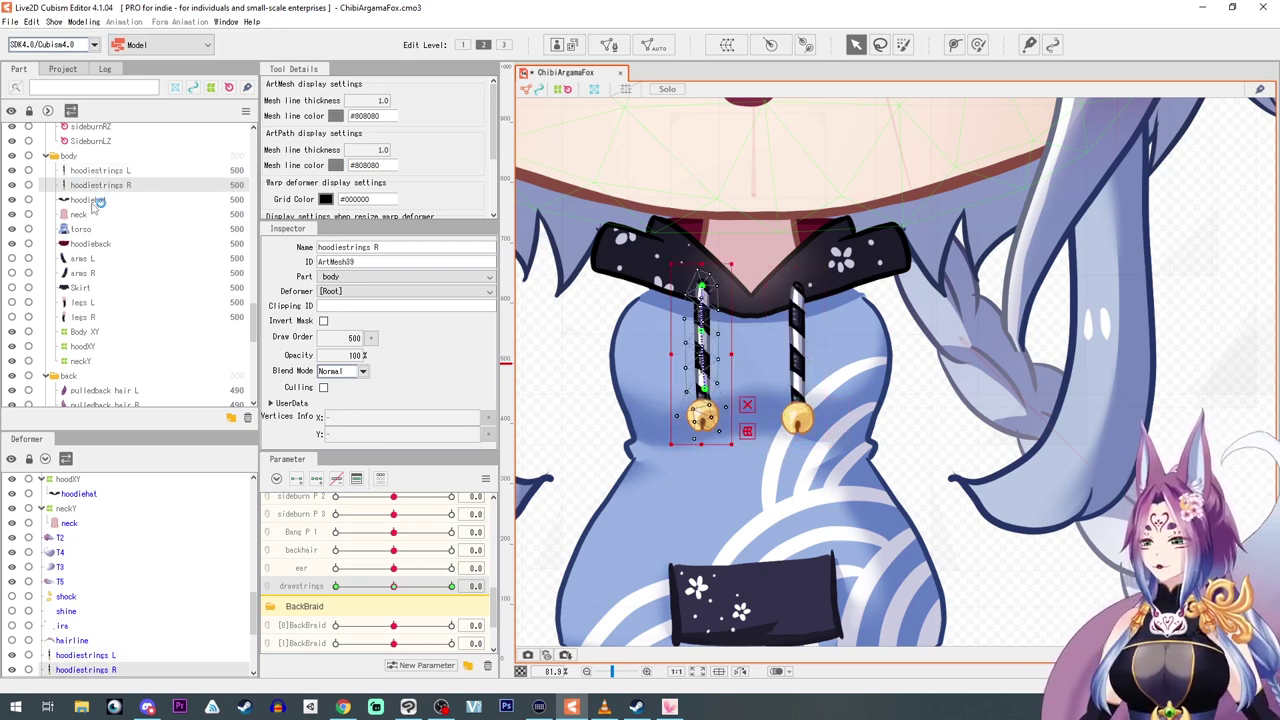
click(78, 244)
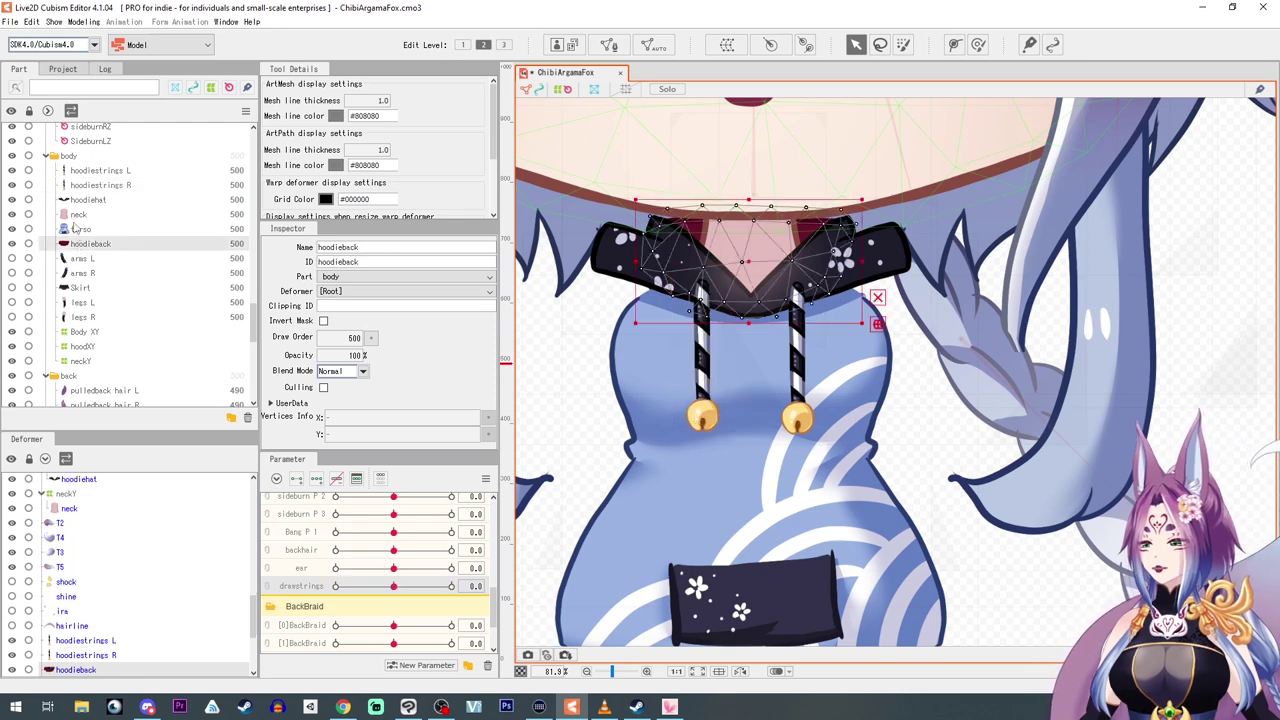
shift+click(90, 175)
Create a warp deformer named breathe as parent of Body XY, hoodXY, neckY, both hoodiestrings and hoodieback.
scroll(46, 590, up, 2)
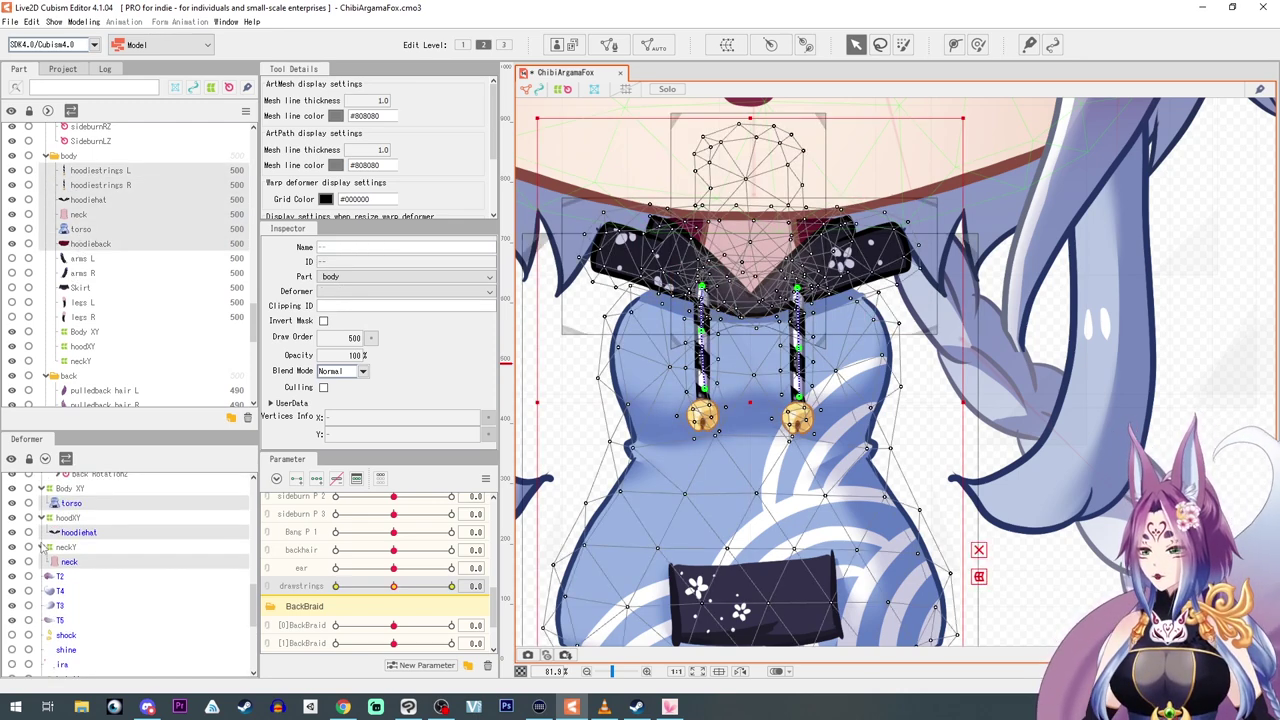
click(66, 502)
click(41, 488)
click(41, 503)
click(41, 518)
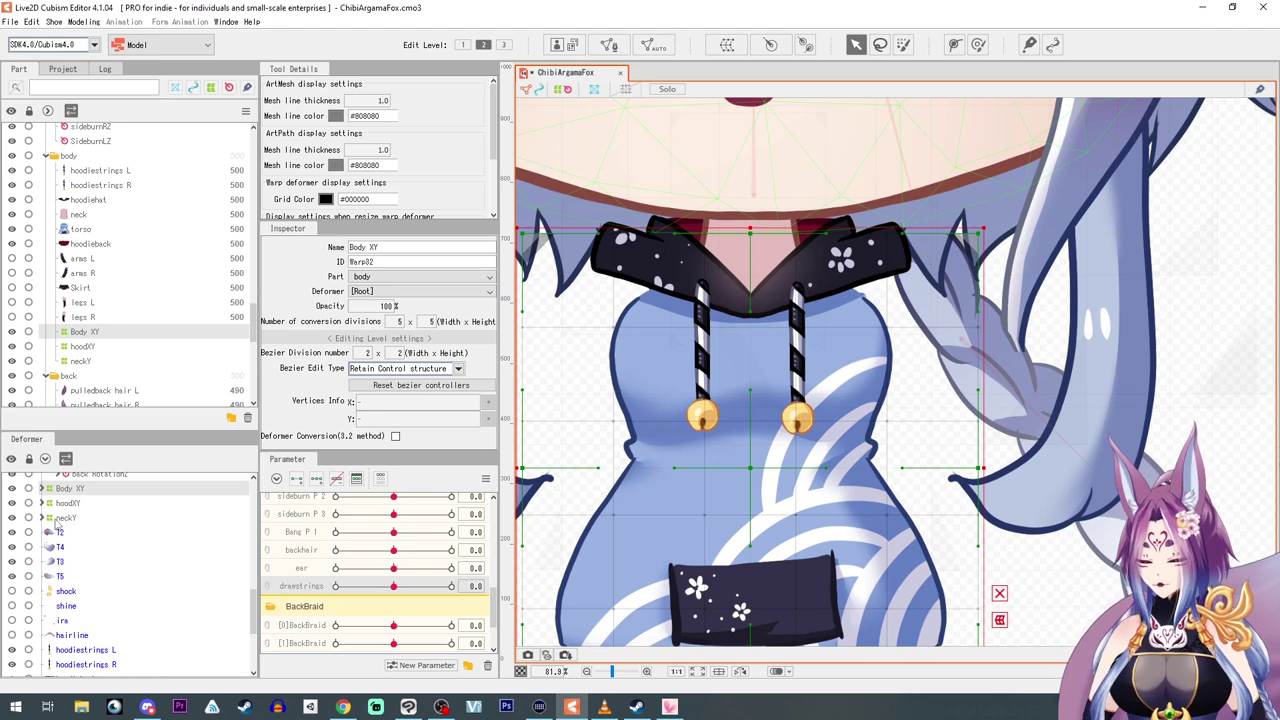
shift+click(60, 517)
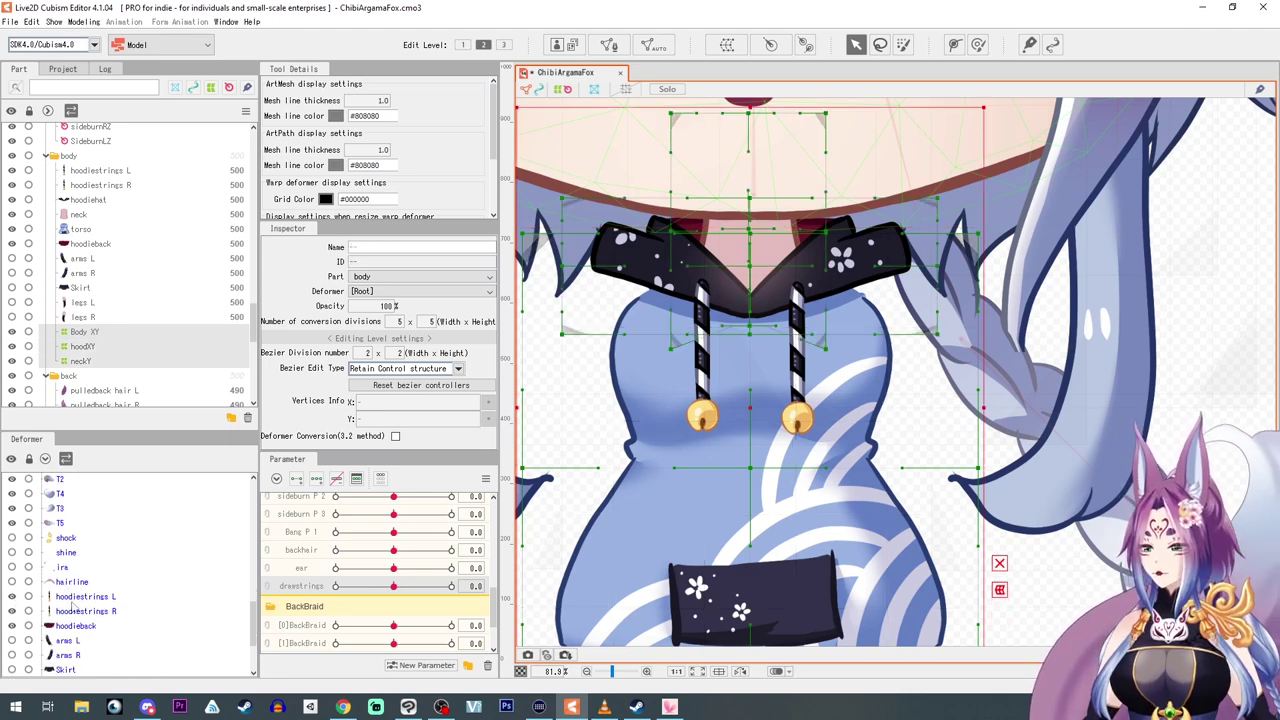
ctrl+click(74, 598)
ctrl+click(68, 612)
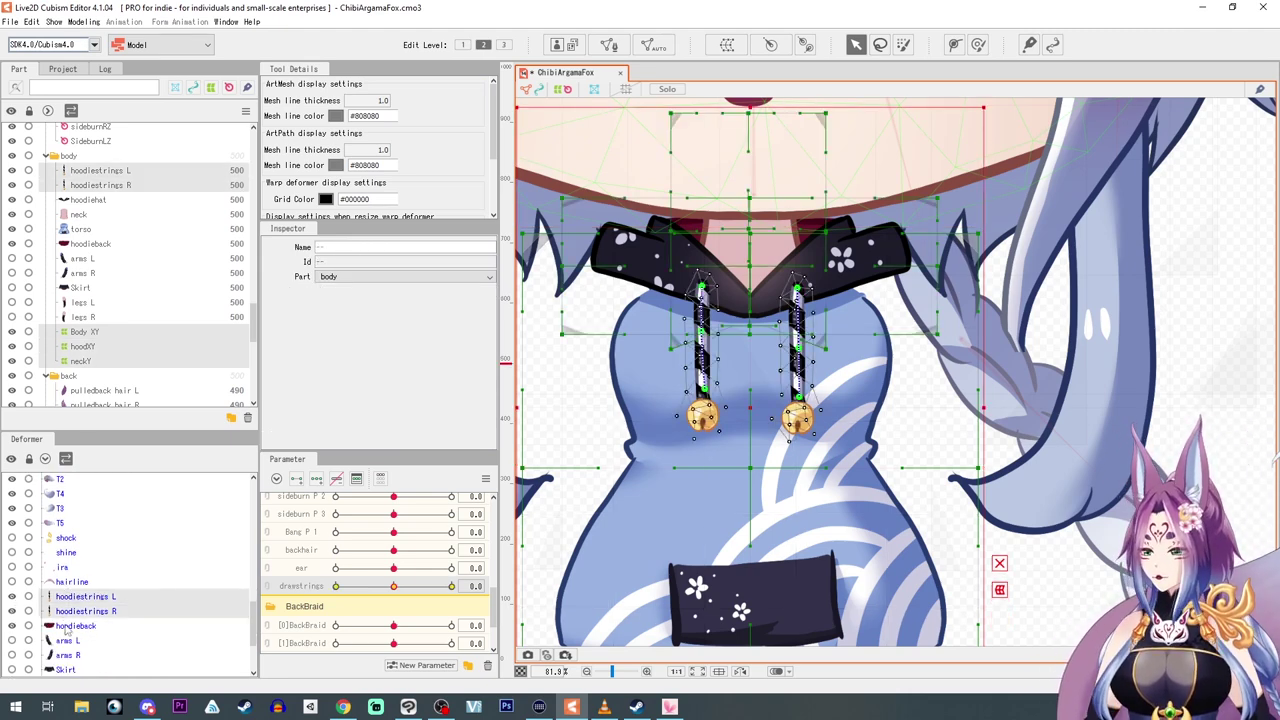
ctrl+click(68, 626)
click(727, 44)
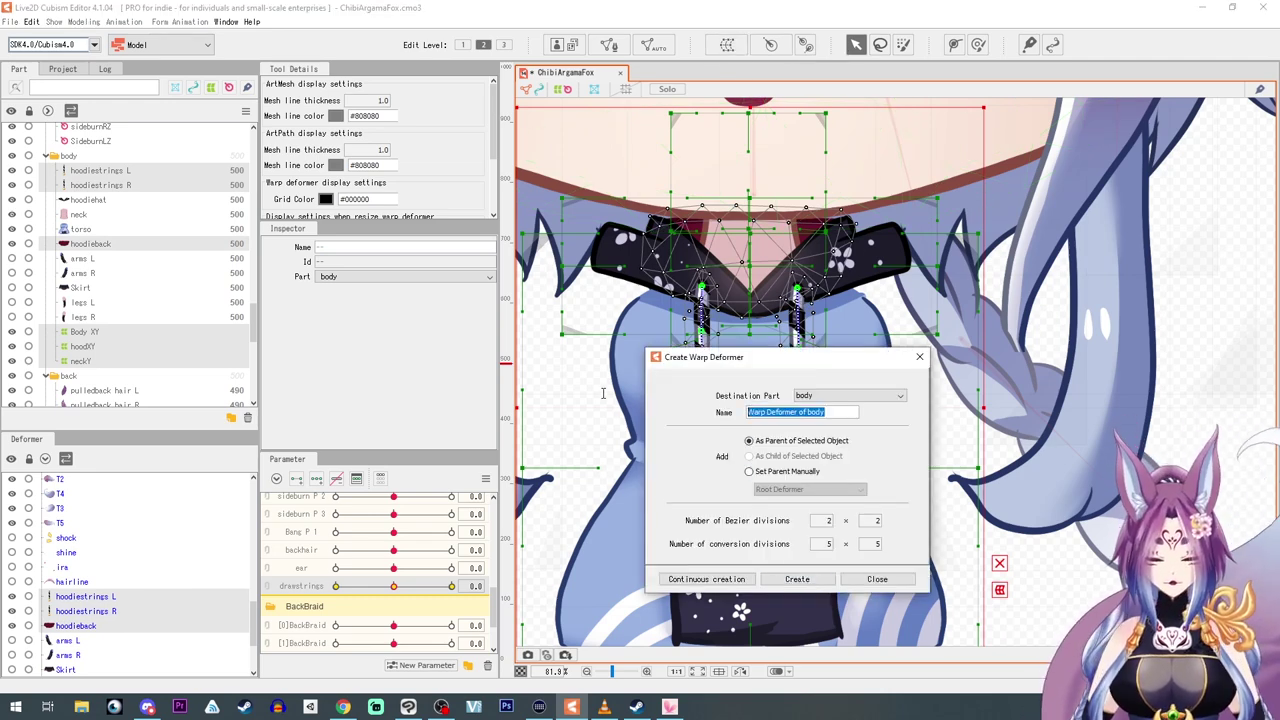
text(breathe)
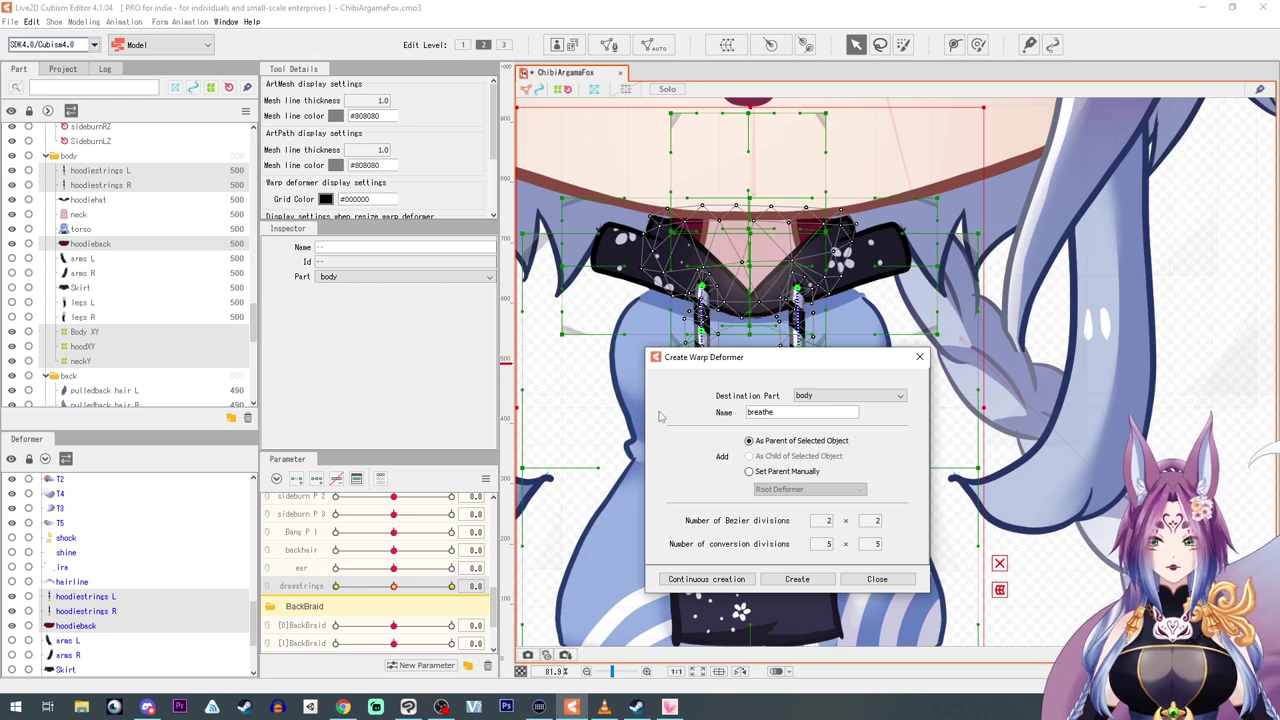
click(797, 579)
Add two Breath keys to breathe and, at 1.0, spread the grid points around the drawstrings slightly outward, then return Breath to 0.
scroll(723, 478, down, 3)
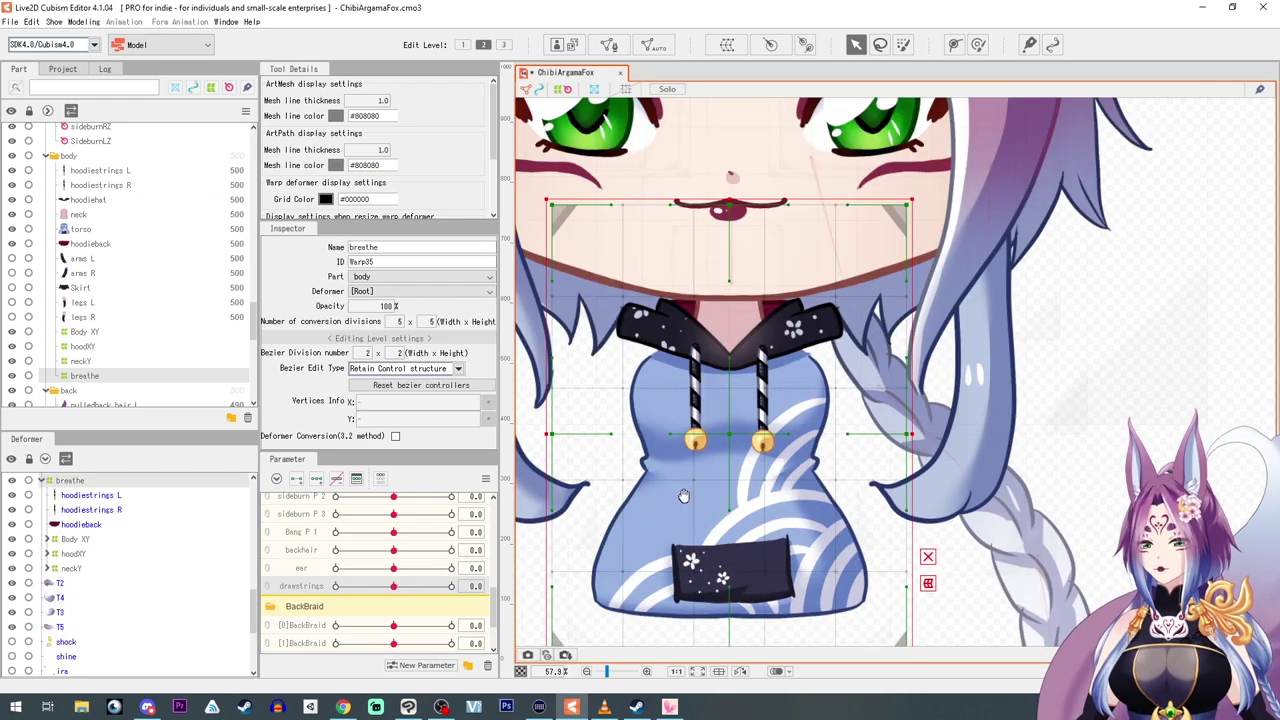
scroll(290, 605, up, 5)
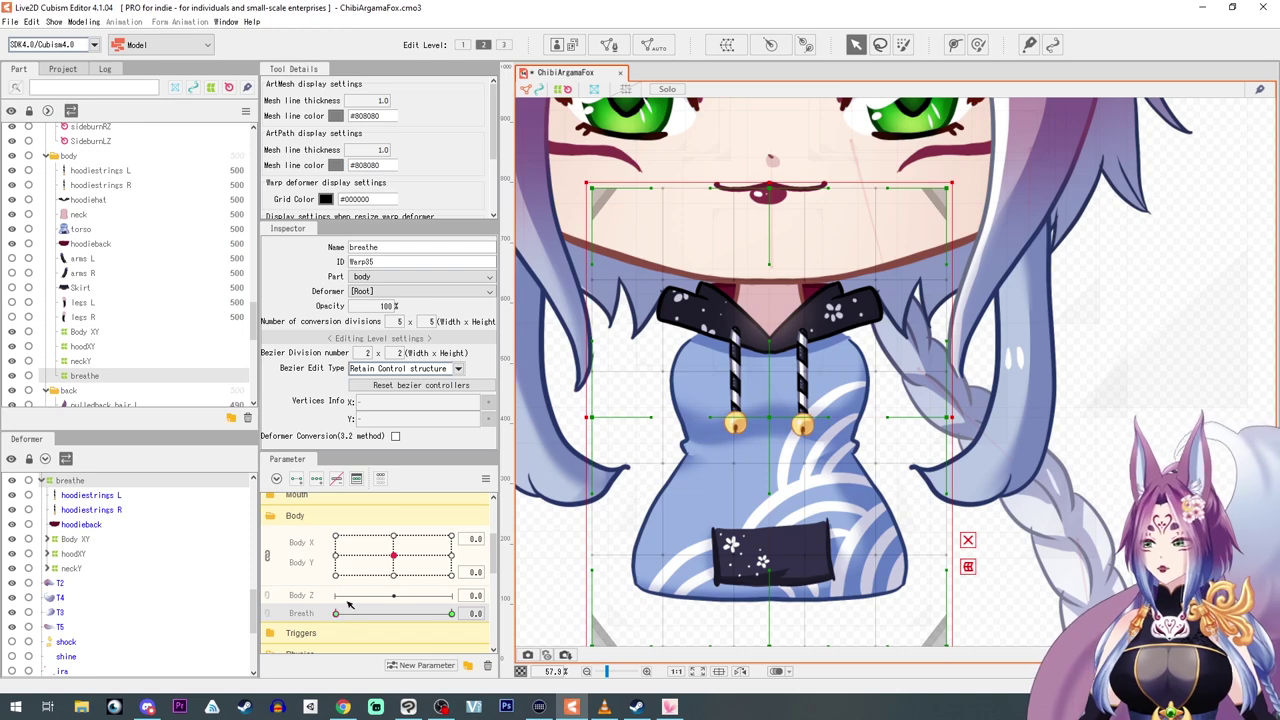
drag(337, 613, 520, 612)
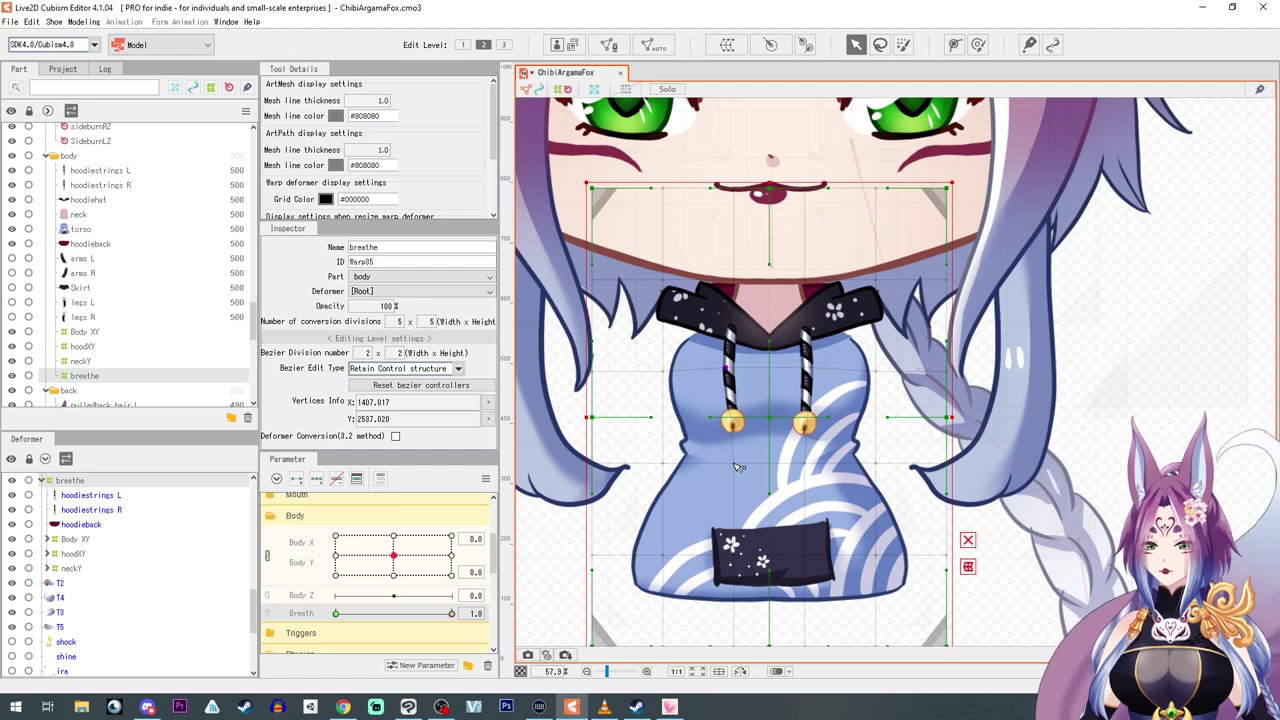
drag(734, 464, 728, 462)
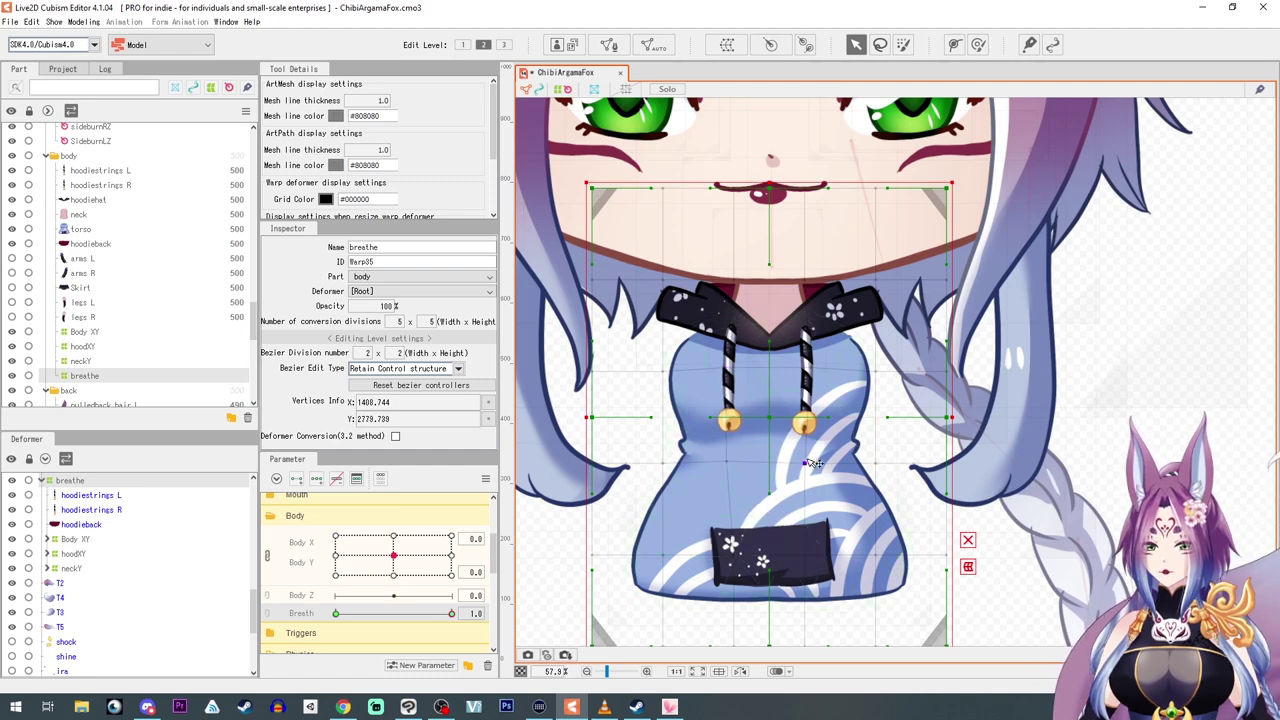
drag(807, 462, 814, 462)
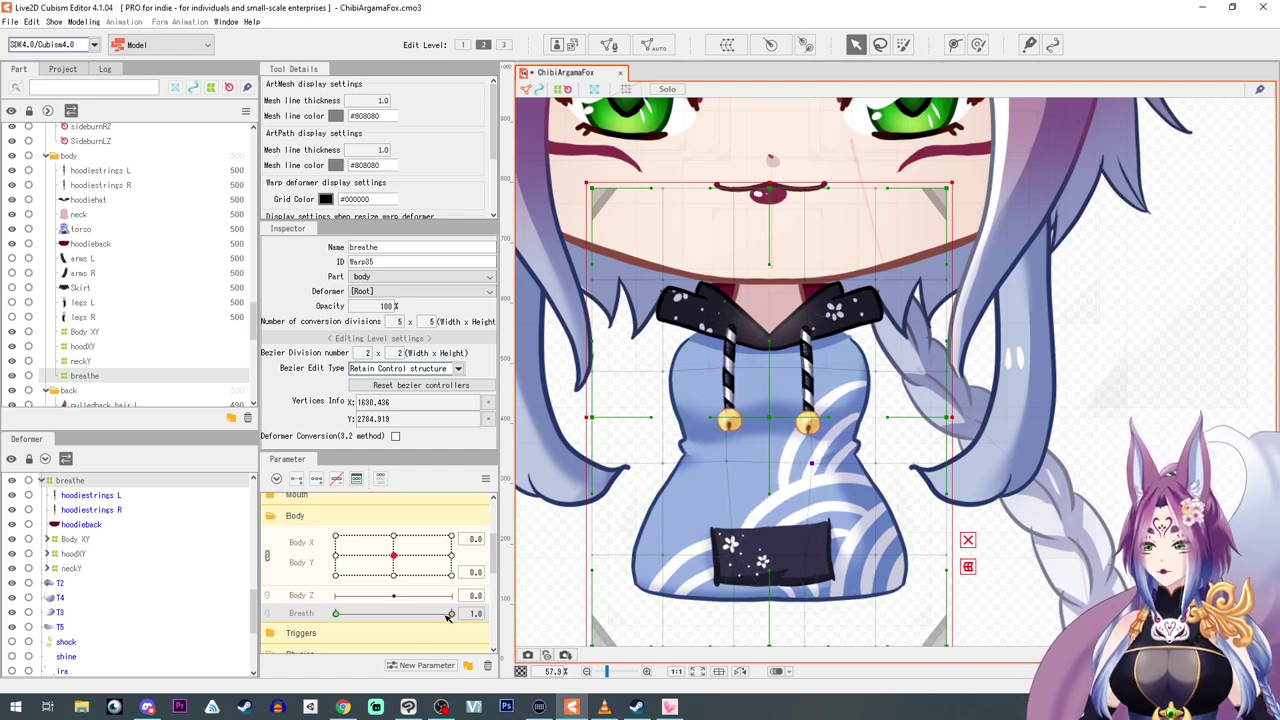
mouse_move(450, 614)
mouse_down()
mouse_move(350, 614)
mouse_move(465, 617)
mouse_up()
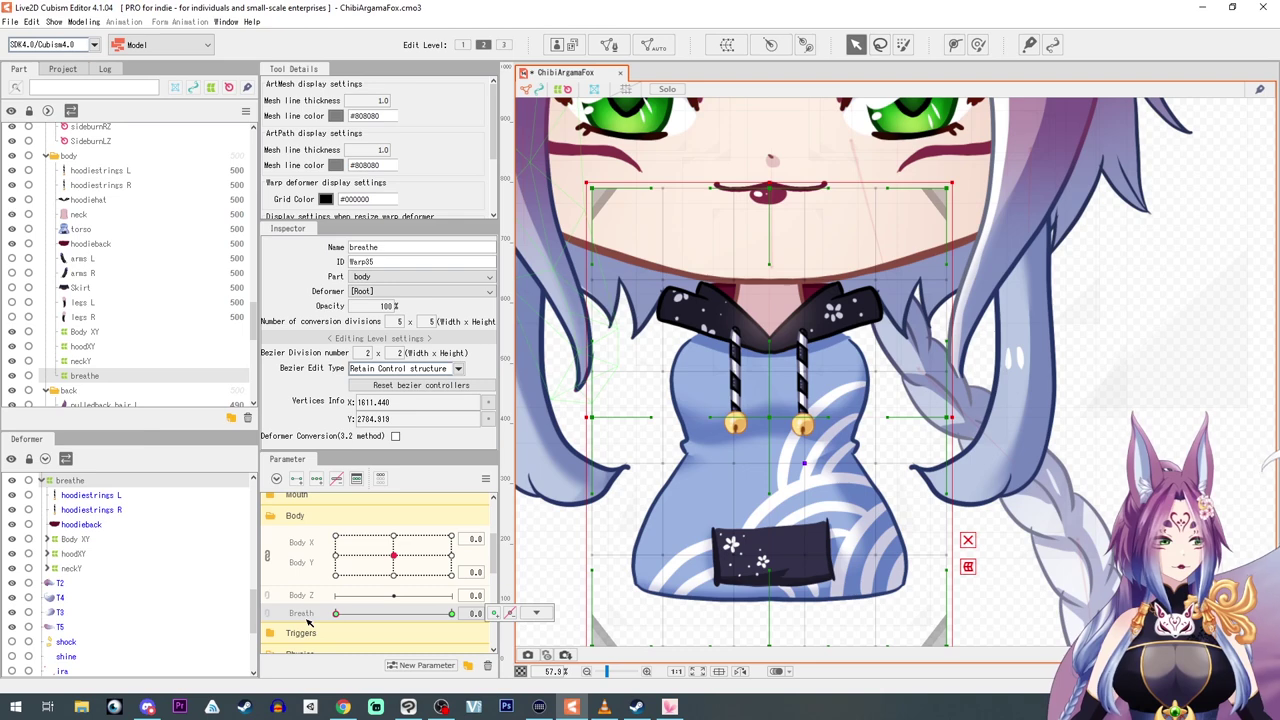
click(536, 613)
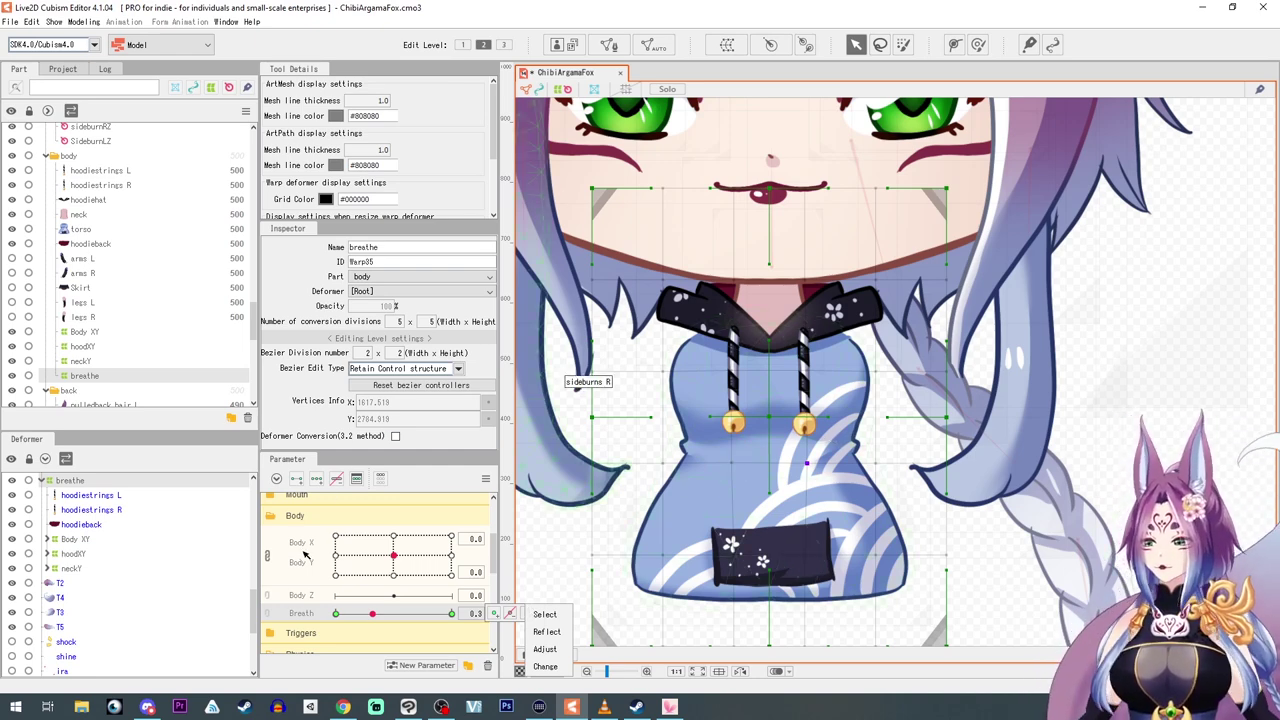
mouse_move(337, 614)
mouse_down()
mouse_move(437, 616)
mouse_move(352, 620)
mouse_up()
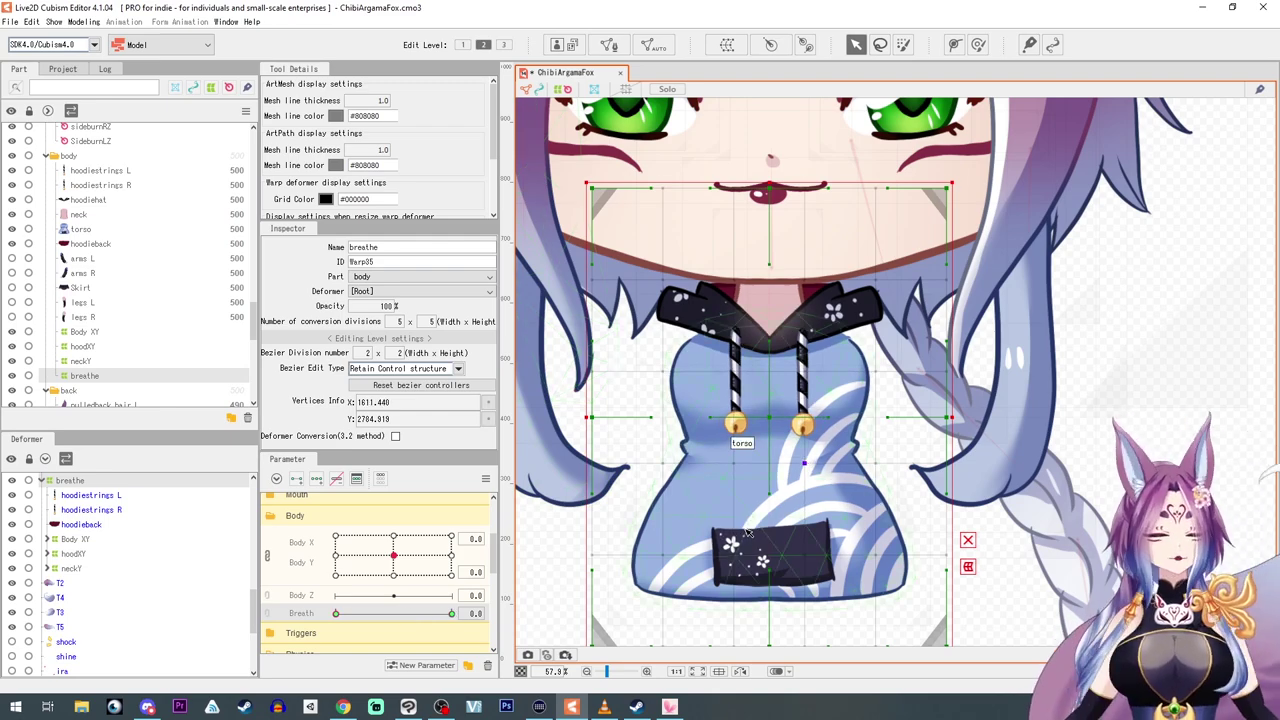
Show arms L and arms R, and unlink the combined Body X and Body Y parameters.
scroll(745, 533, down, 2)
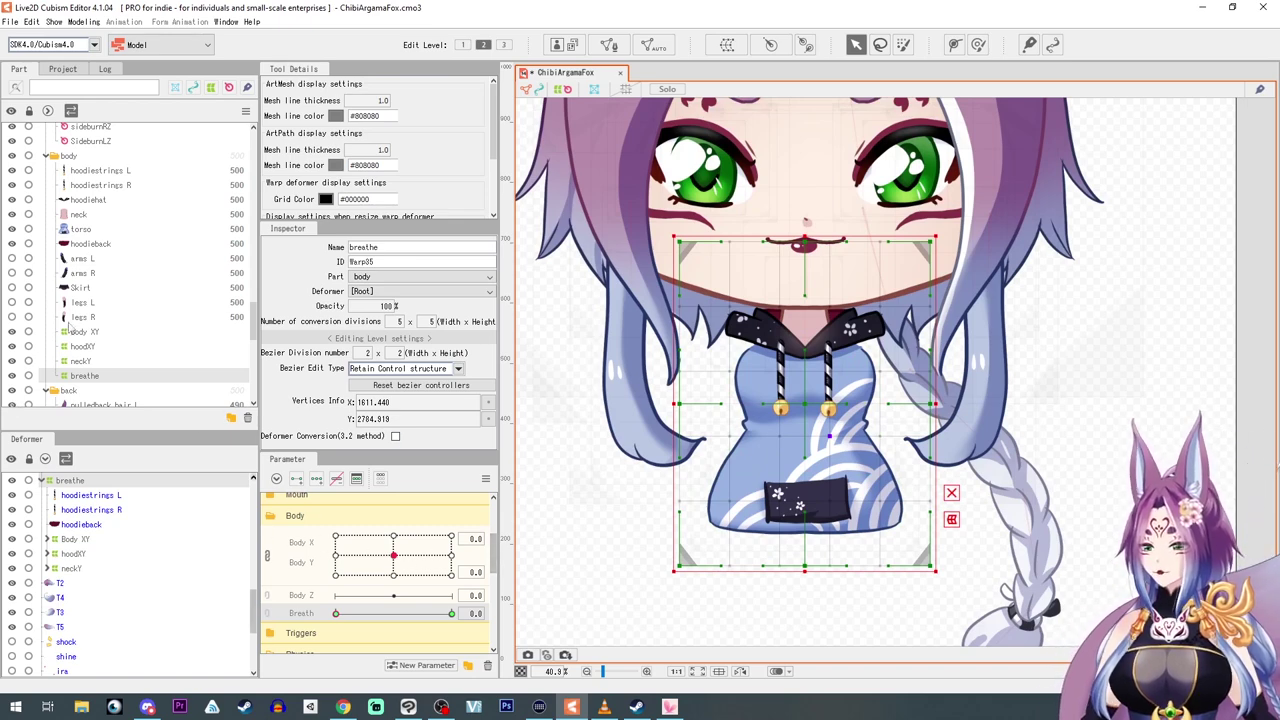
click(78, 259)
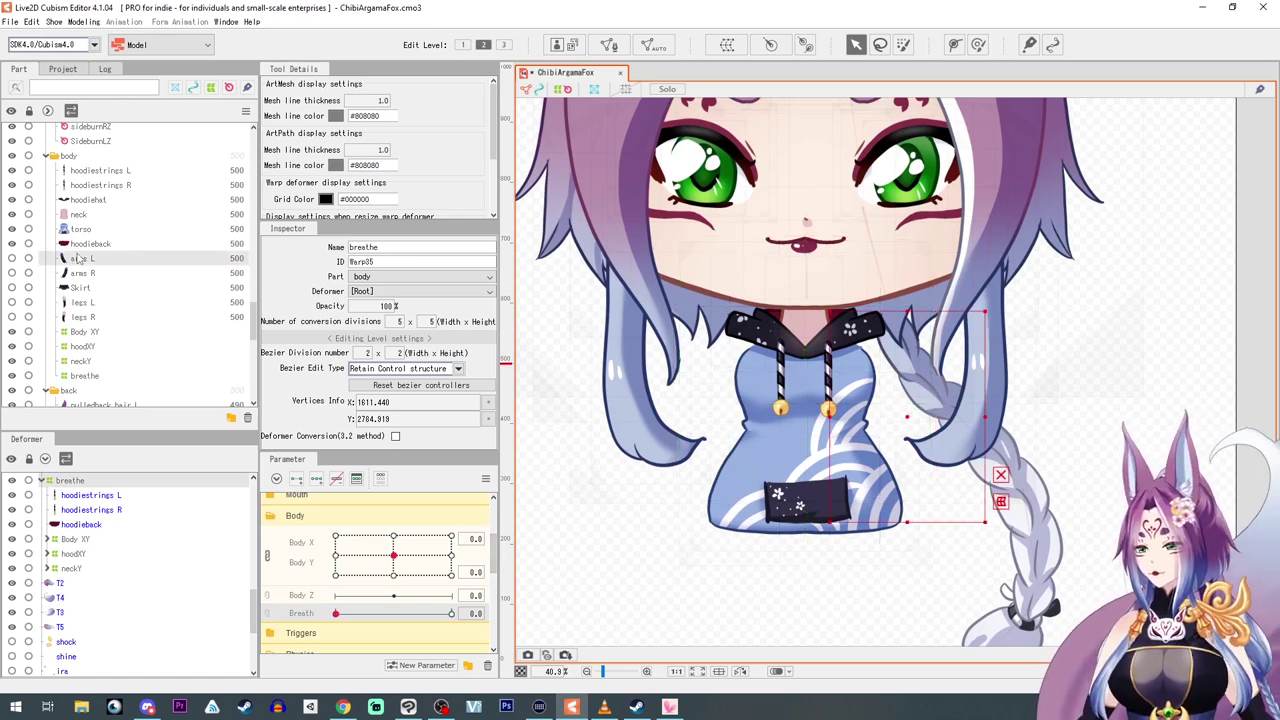
click(12, 258)
click(12, 273)
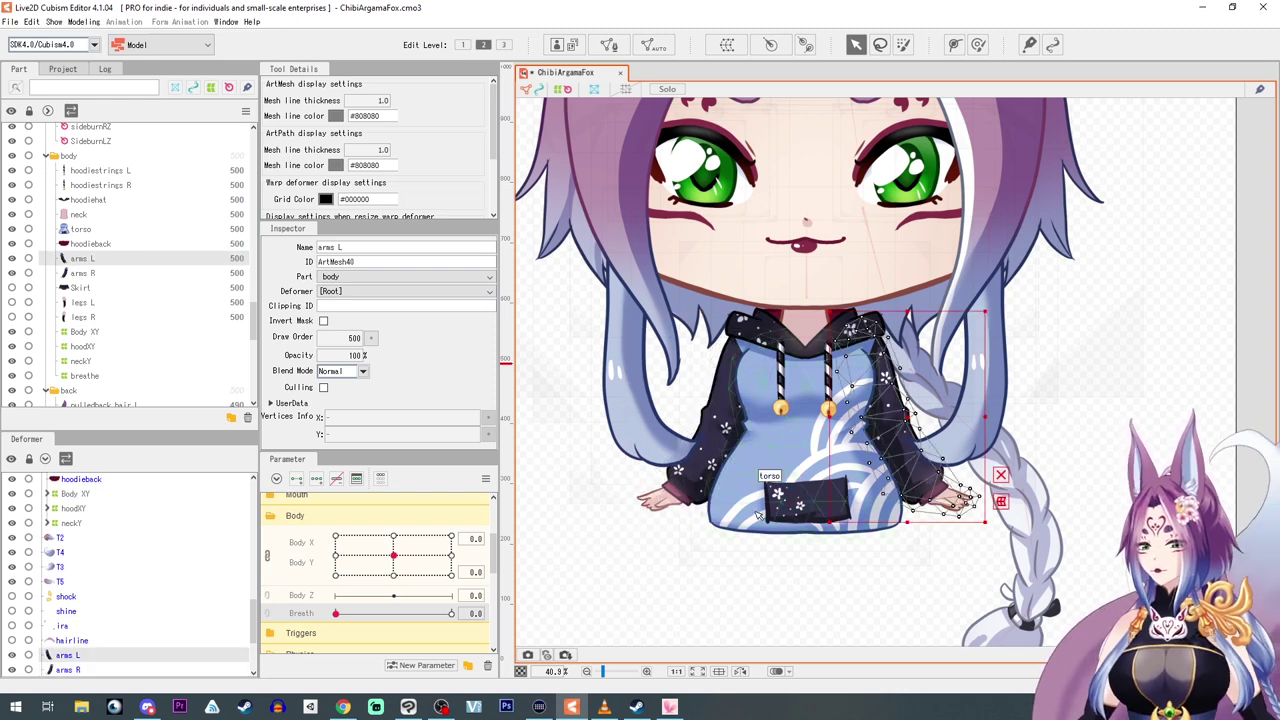
scroll(748, 488, down, 3)
mouse_move(748, 488)
mouse_down()
mouse_move(738, 466)
mouse_move(756, 493)
mouse_up()
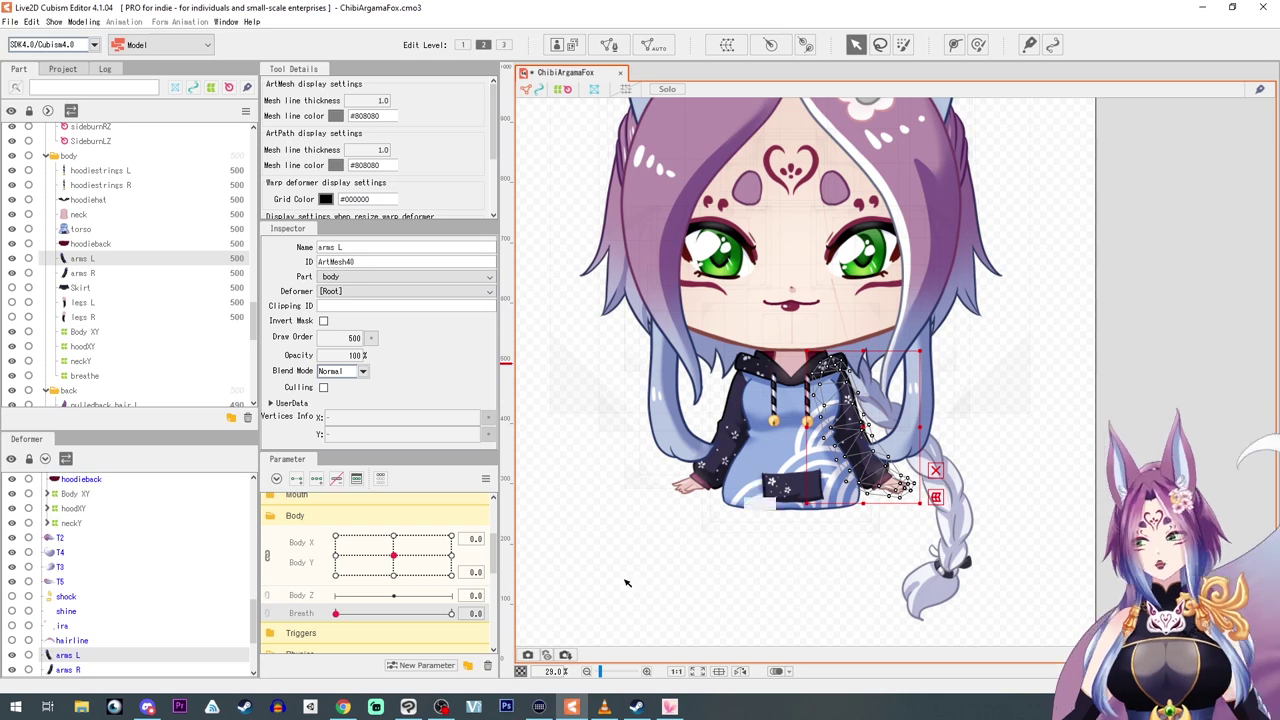
click(268, 556)
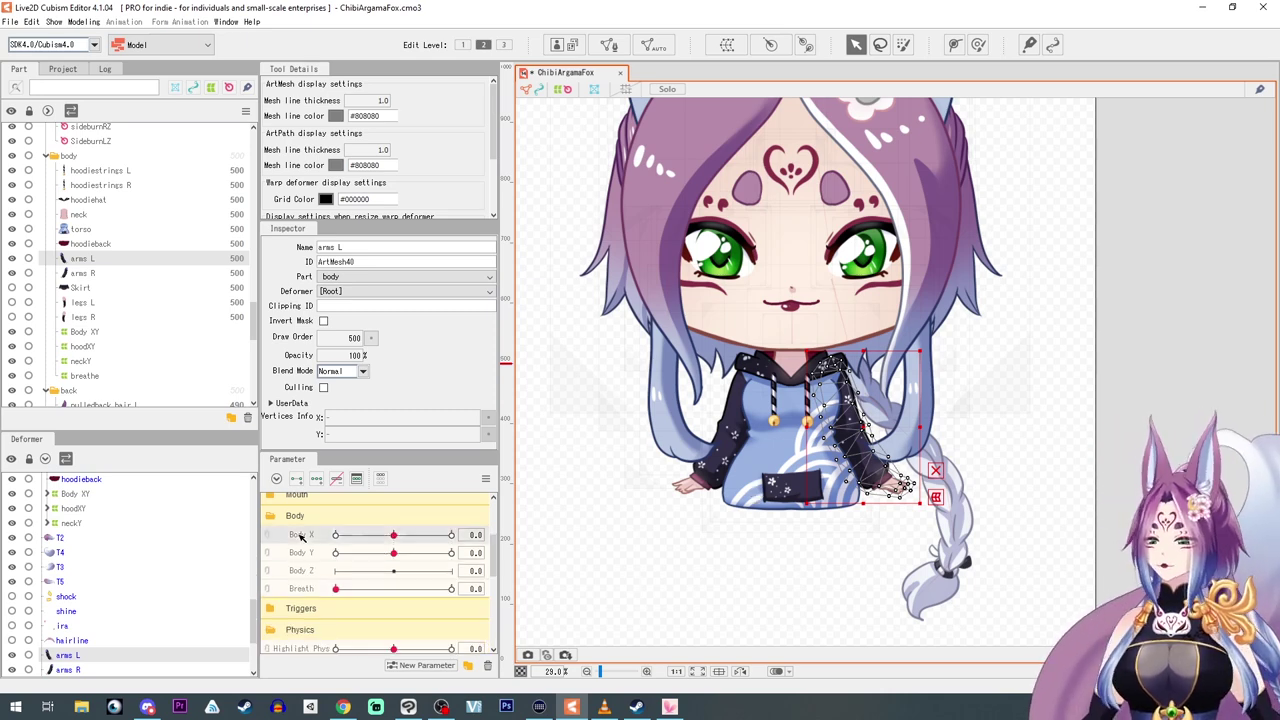
Add three Body X keys for arms L and, at -10, shift the arm slightly toward the torso.
scroll(766, 528, up, 5)
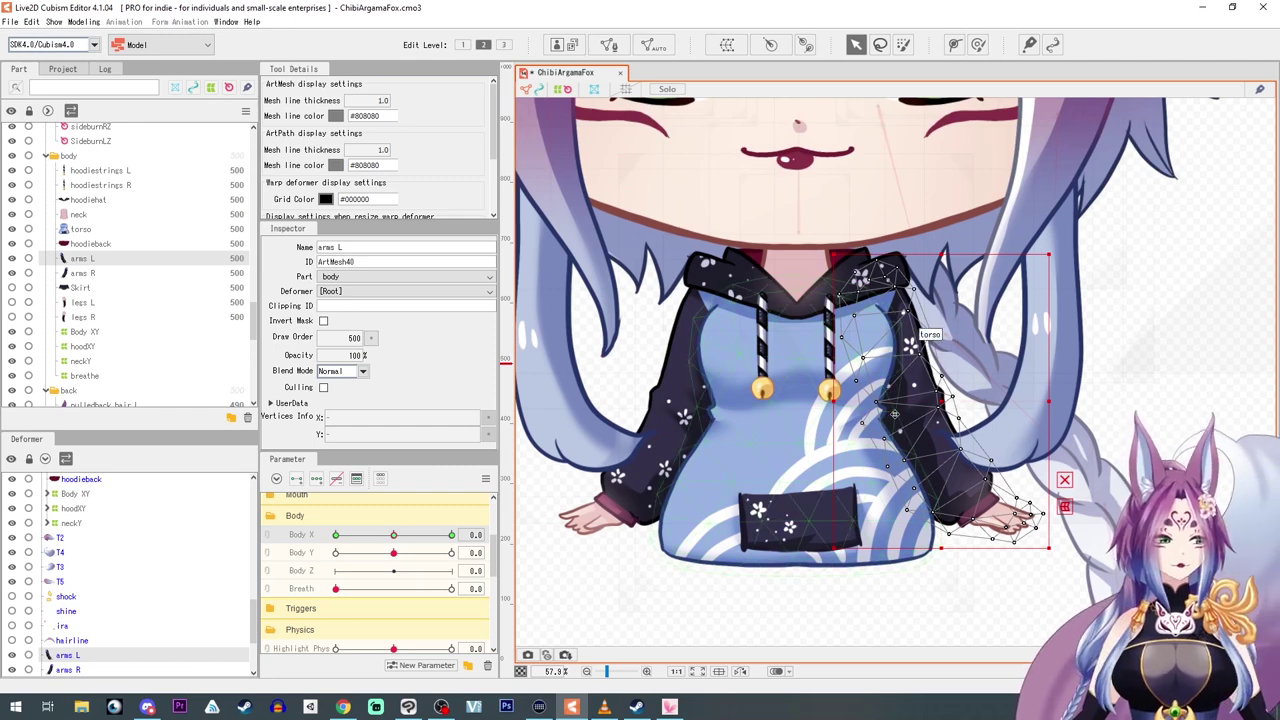
drag(400, 540, 336, 540)
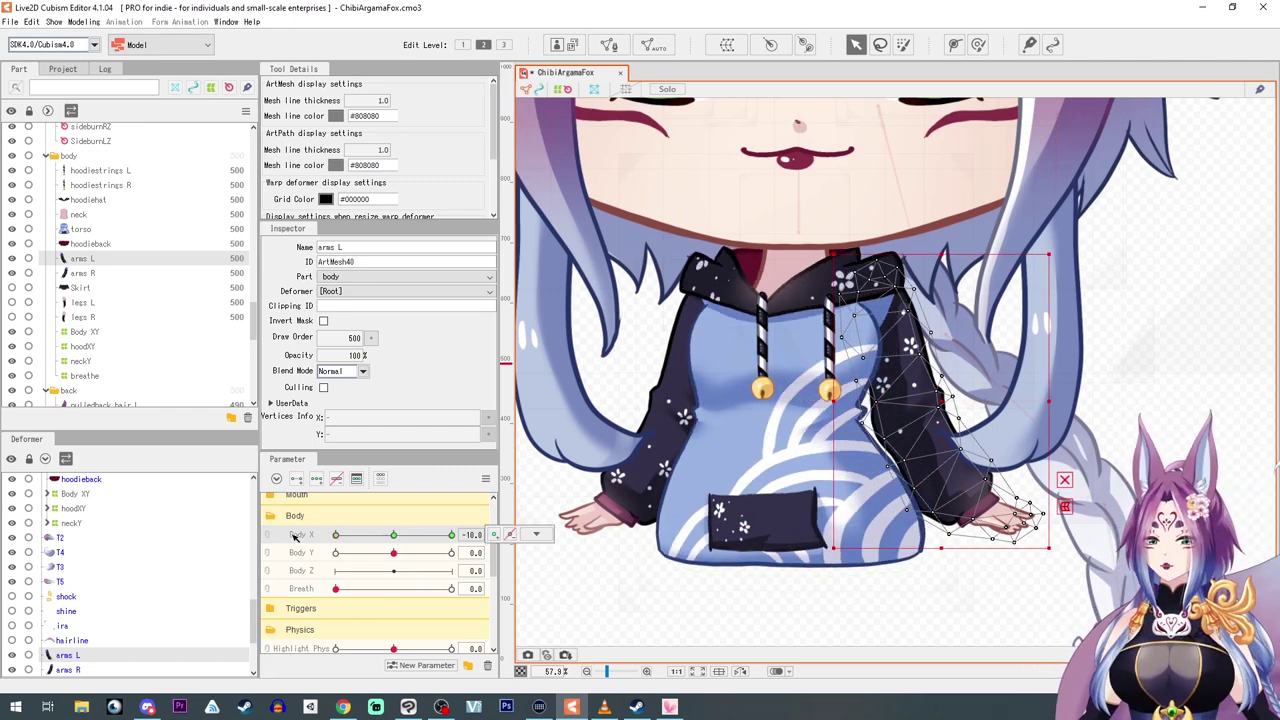
drag(940, 404, 931, 404)
key(Right)
key(Right)
key(Right)
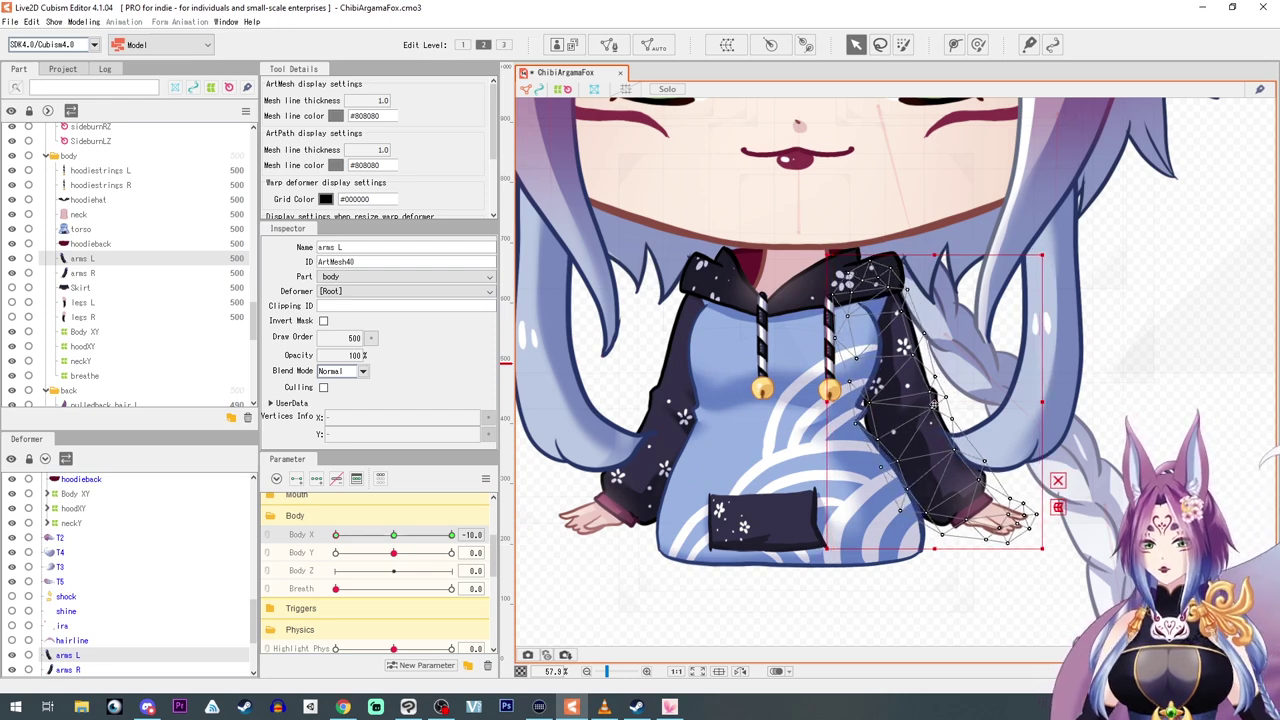
At Body X 10, shift arms L slightly toward the torso and rotate it a little.
drag(338, 539, 455, 539)
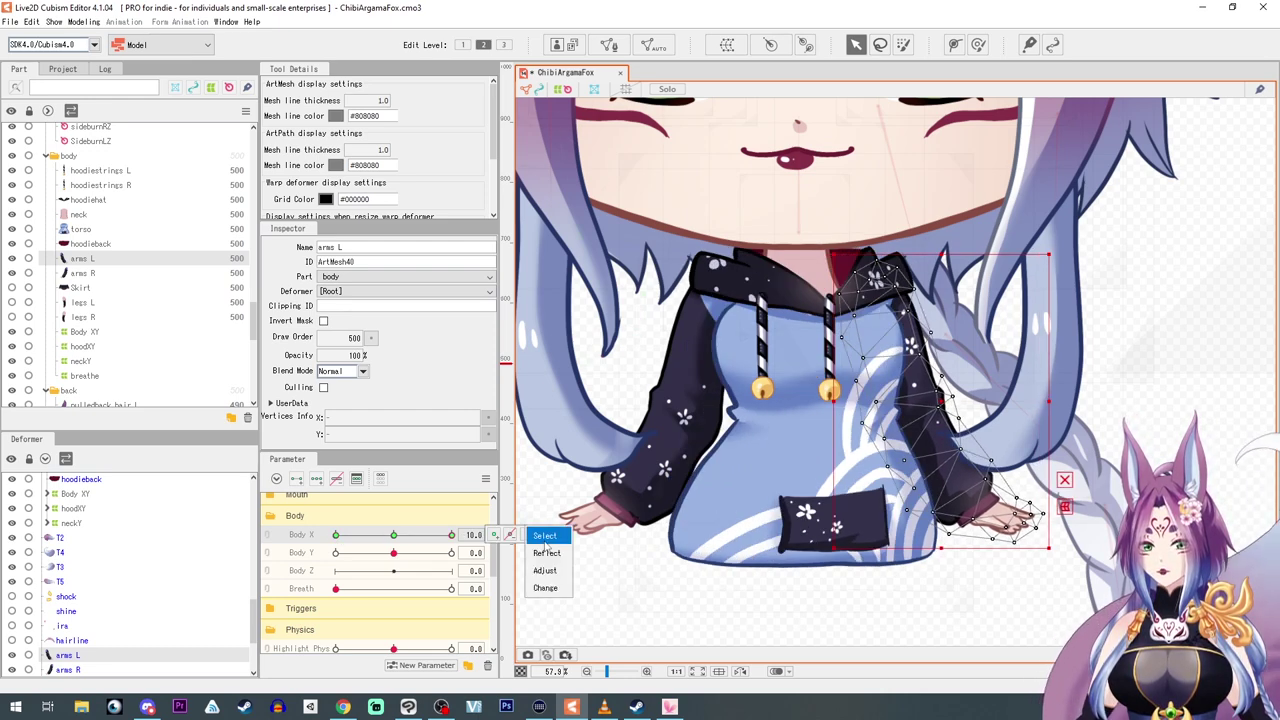
drag(940, 404, 938, 404)
key(Left)
key(Left)
key(Left)
key(Left)
key(Left)
key(Left)
key(Left)
key(Left)
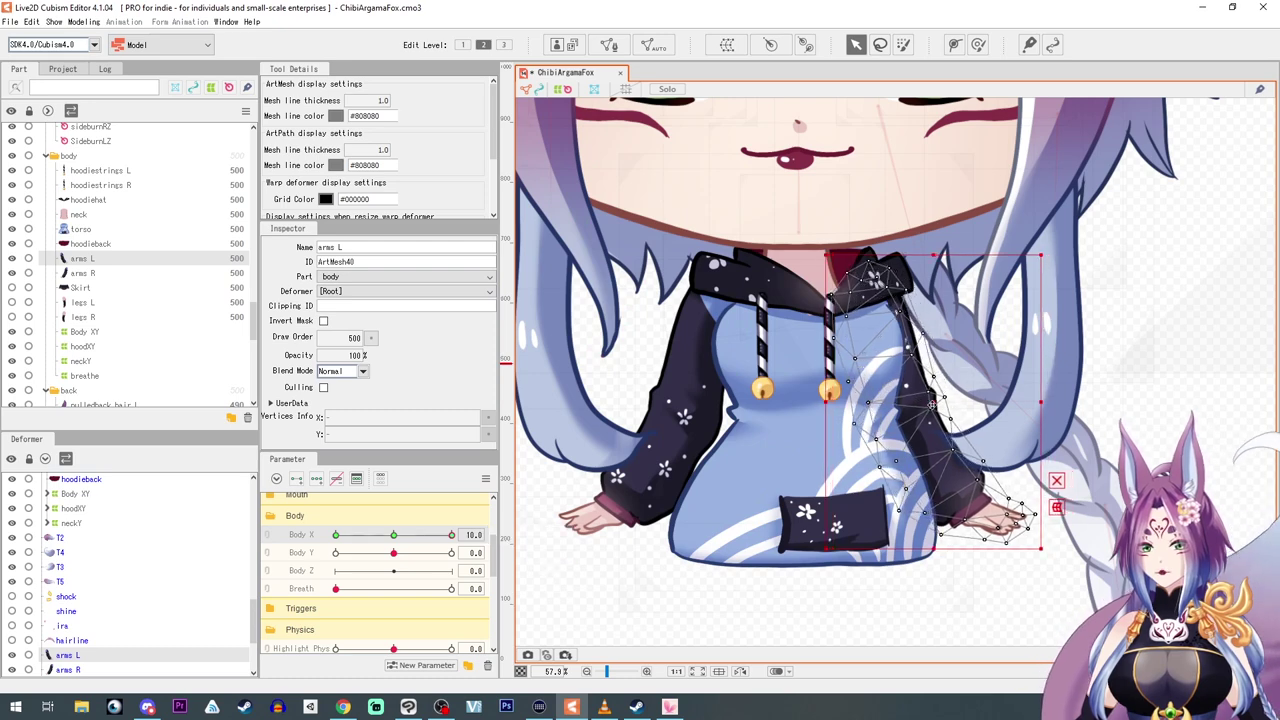
drag(1047, 403, 1037, 436)
At Body X -10, rotate arms L slightly counterclockwise and nudge it away from the torso, then return the parameter to 0.
drag(453, 537, 278, 534)
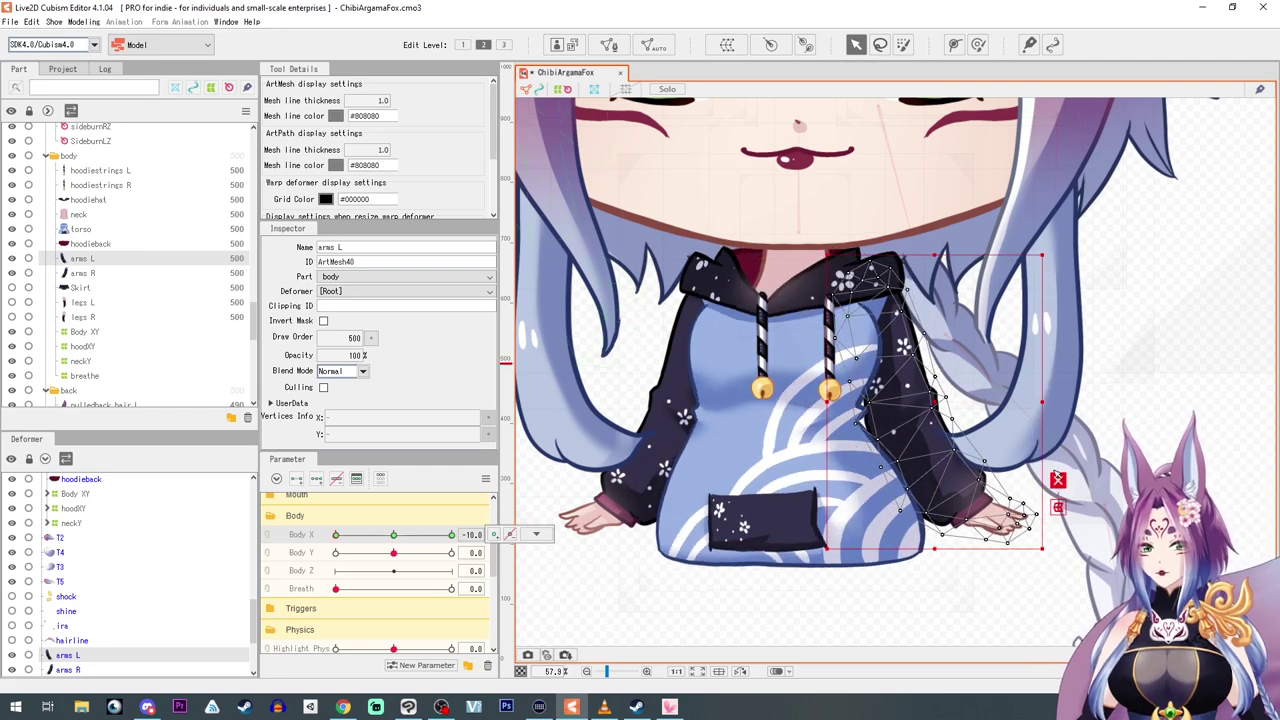
drag(1050, 403, 1050, 399)
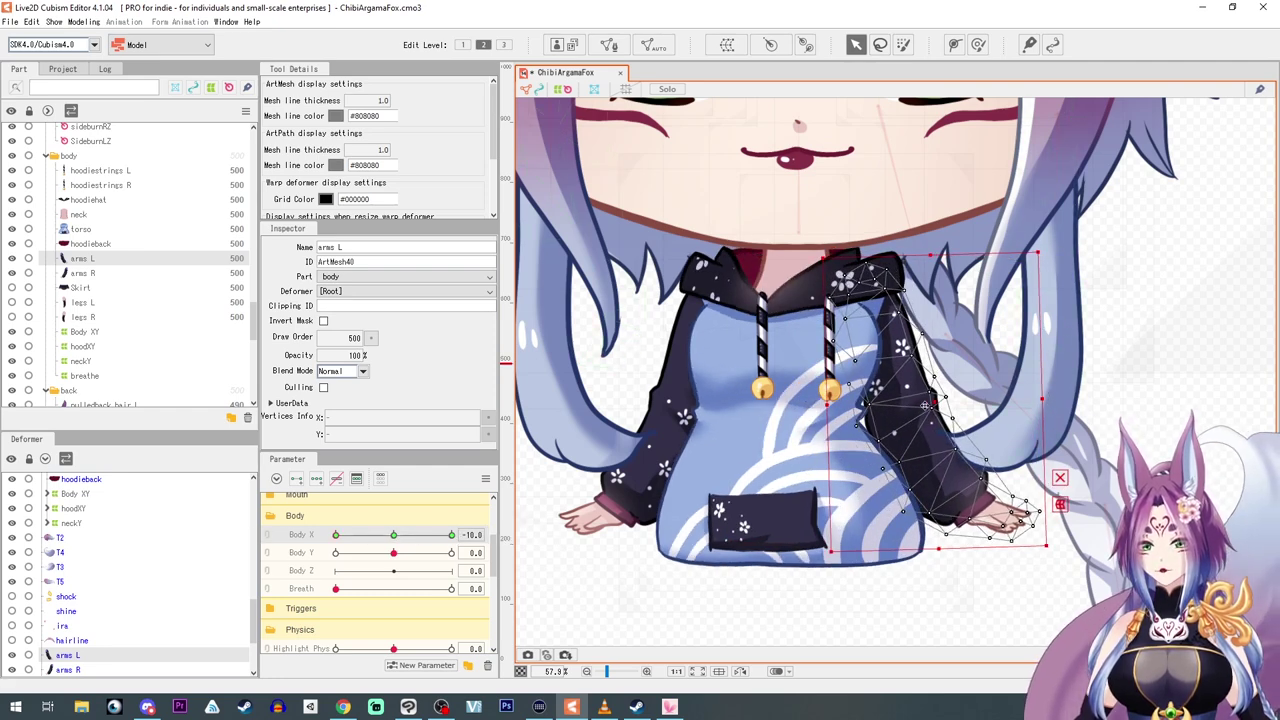
drag(934, 400, 938, 401)
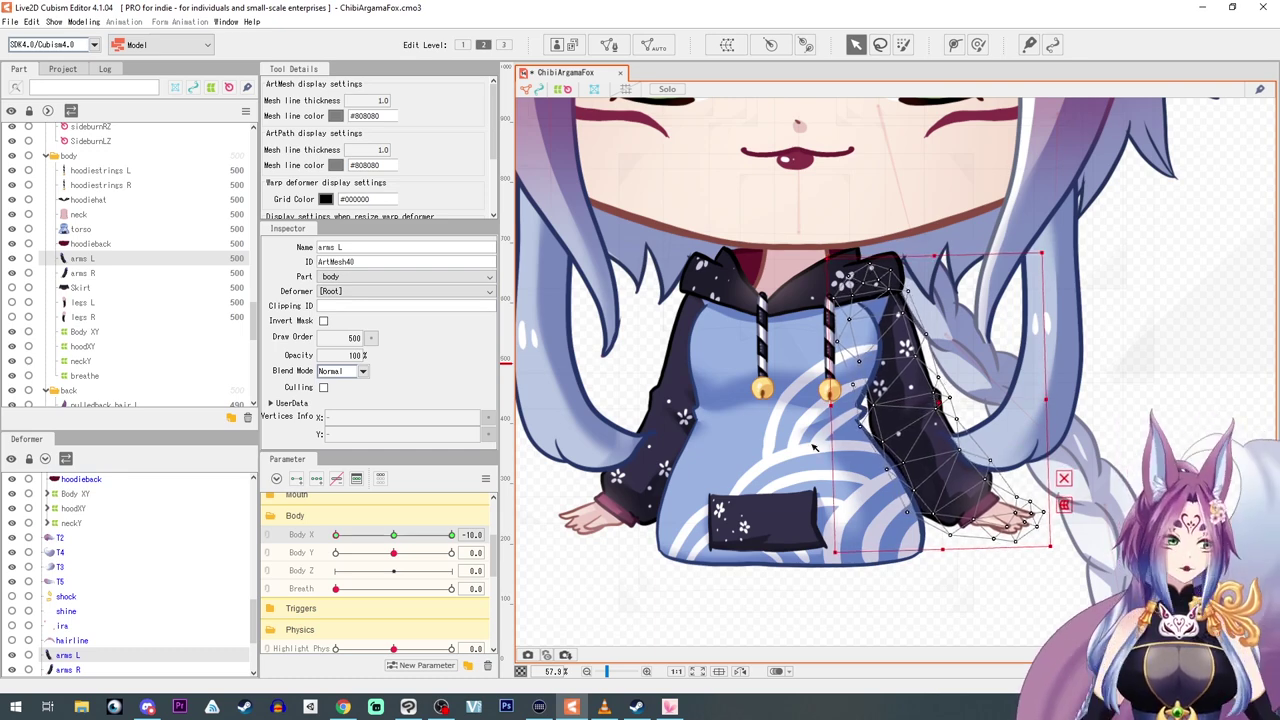
drag(345, 537, 400, 552)
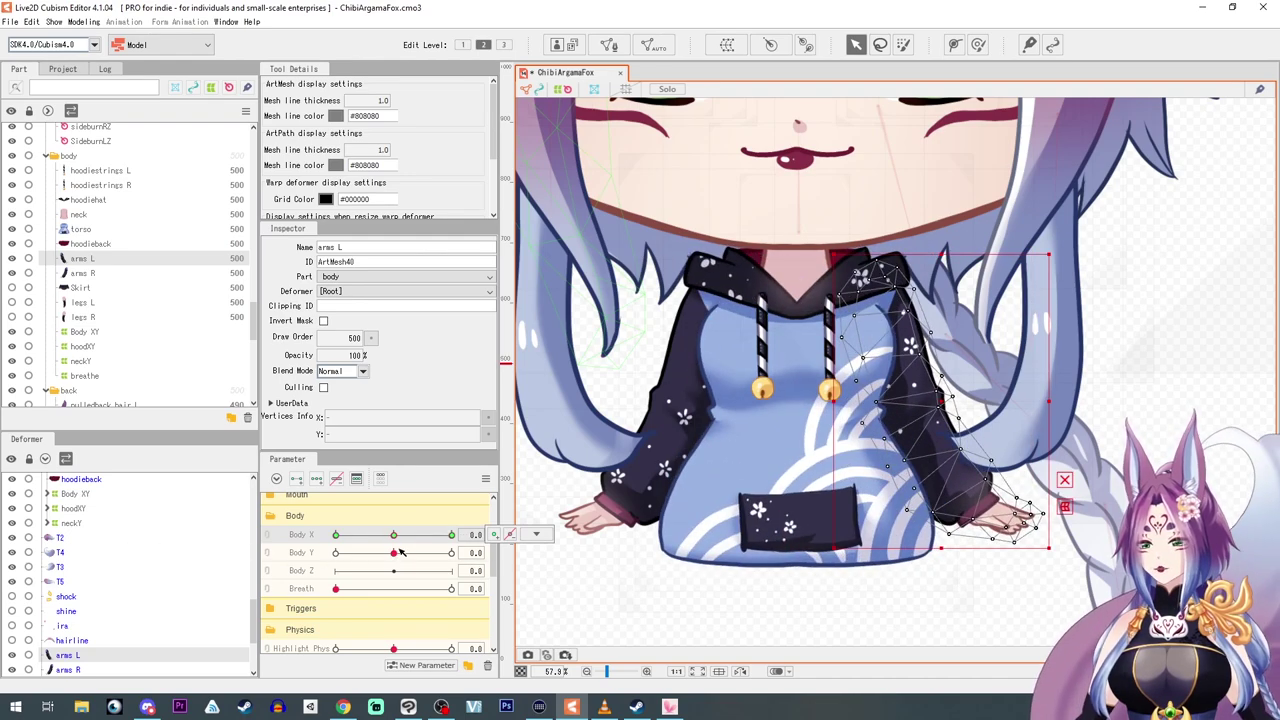
Add three Body Y keys for arms L and, at 10, rotate the arm slightly clockwise and shift it down toward the torso.
click(300, 558)
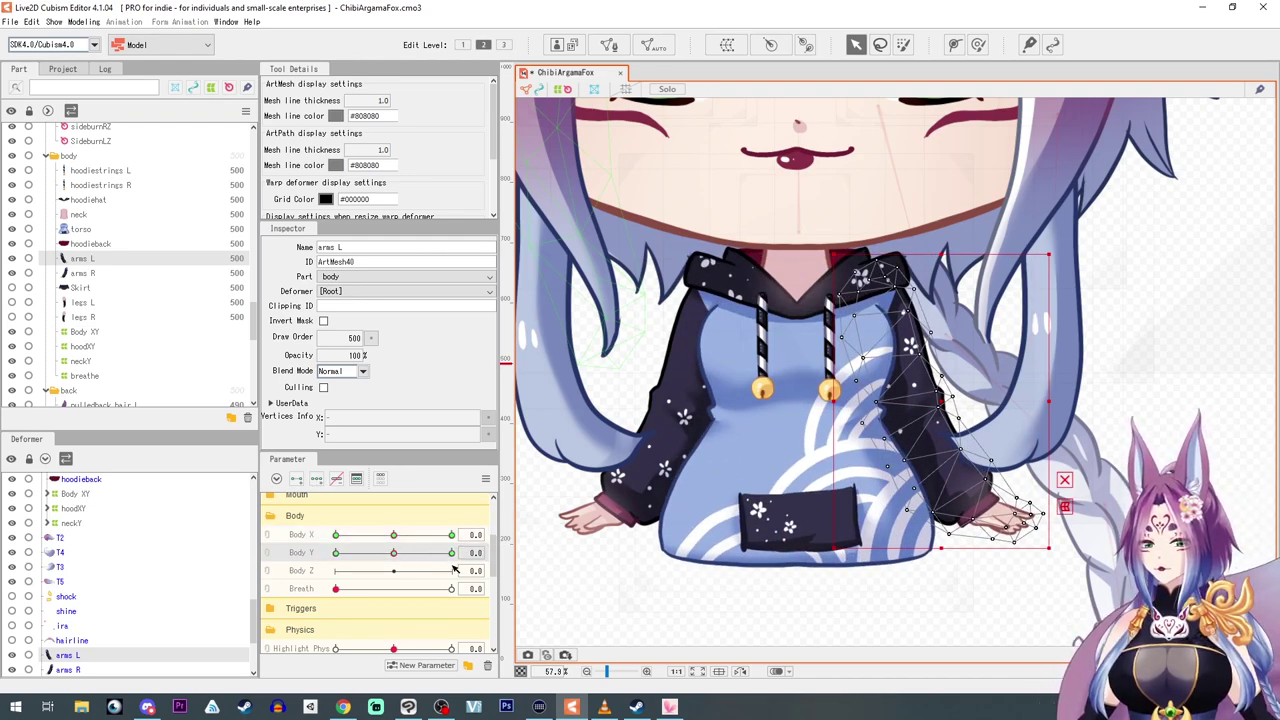
drag(398, 558, 506, 566)
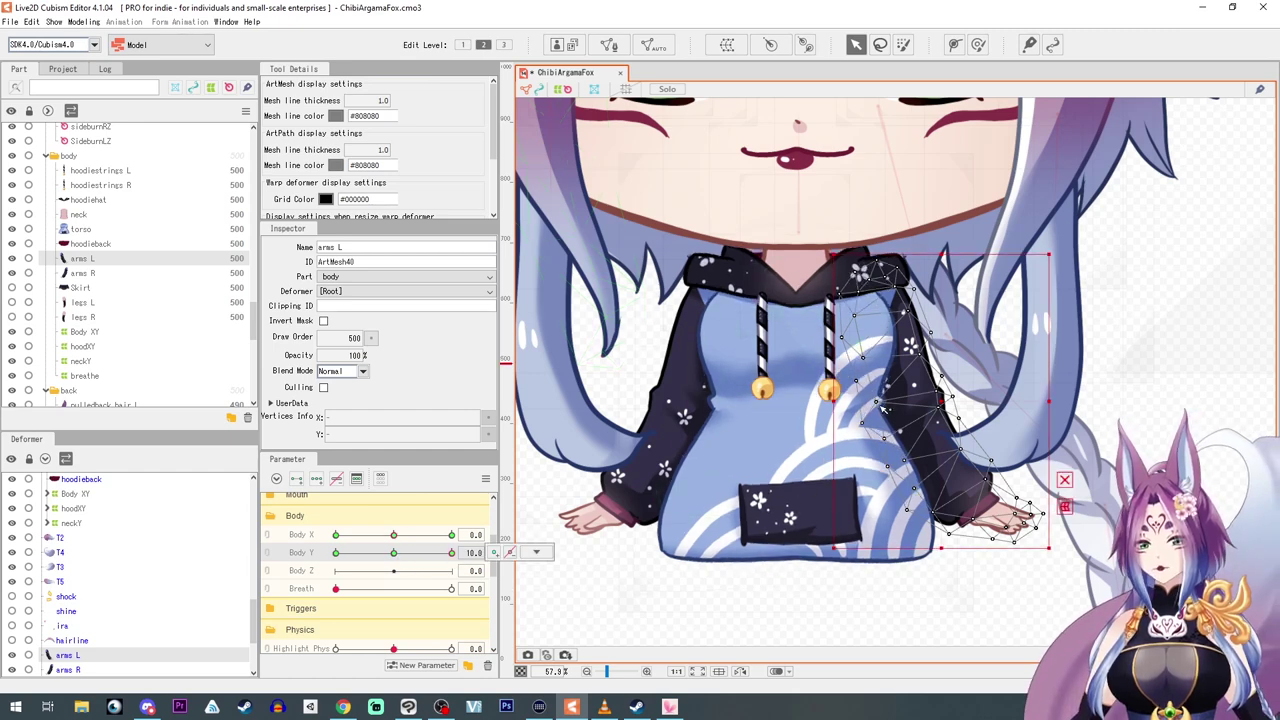
drag(1060, 398, 1059, 405)
drag(941, 401, 935, 409)
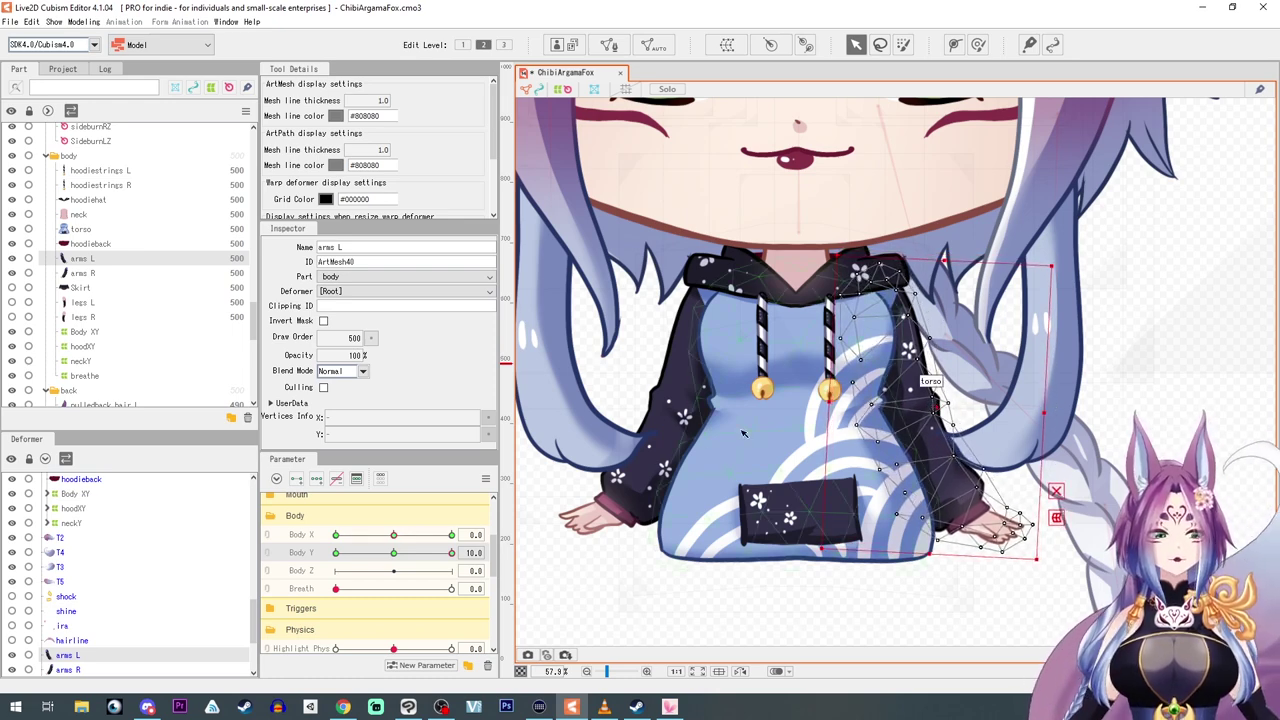
At Body Y -10, rotate arms L slightly counterclockwise and move it up and away from the torso.
drag(452, 553, 257, 563)
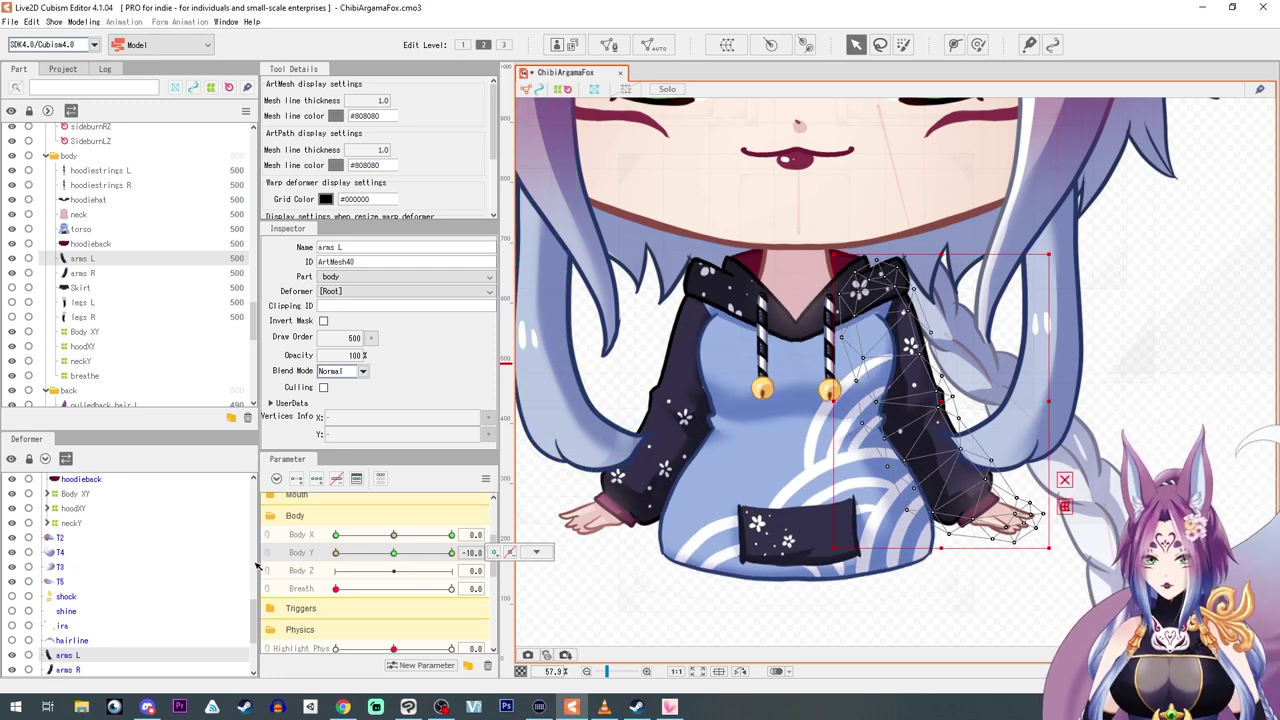
drag(941, 403, 940, 402)
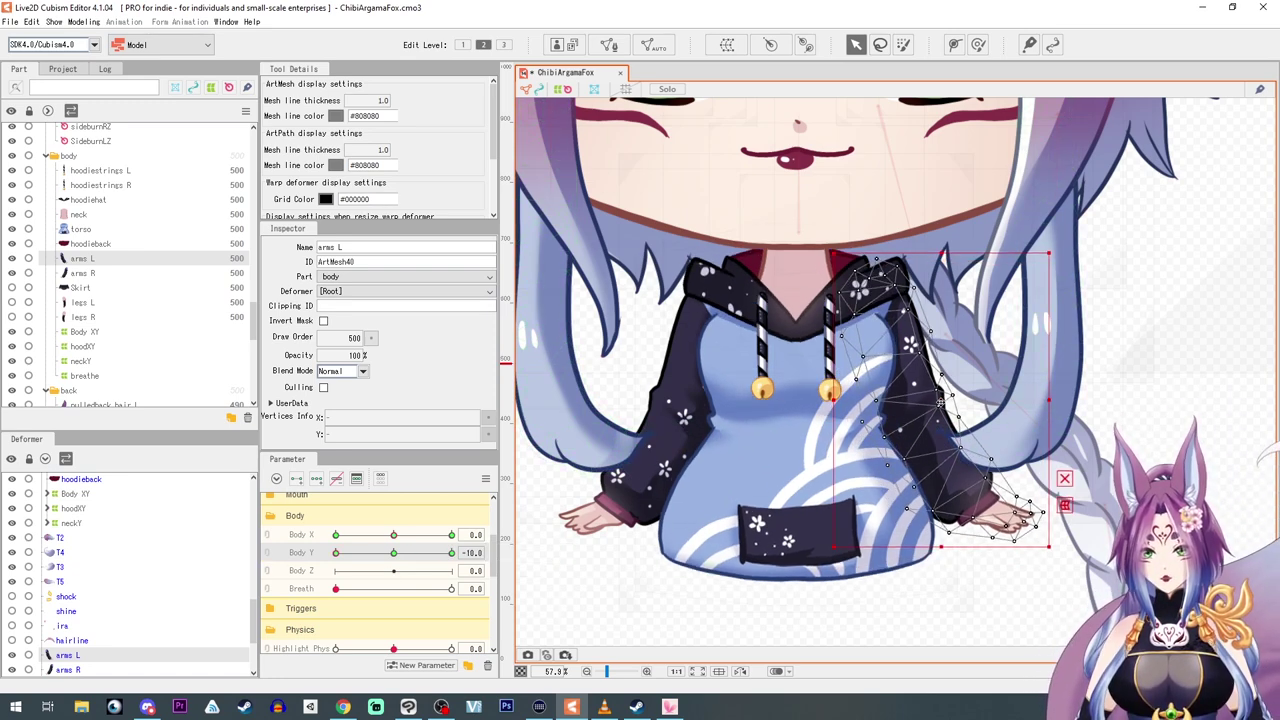
drag(1060, 402, 1061, 395)
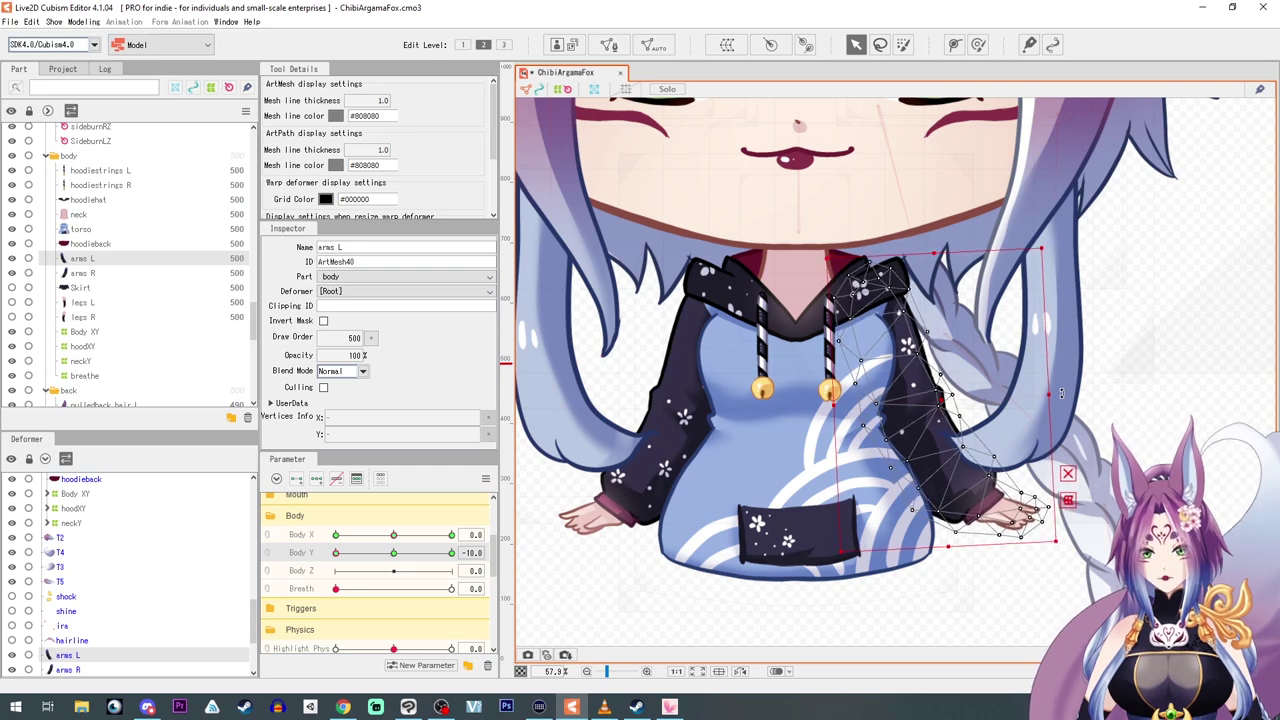
drag(924, 411, 930, 408)
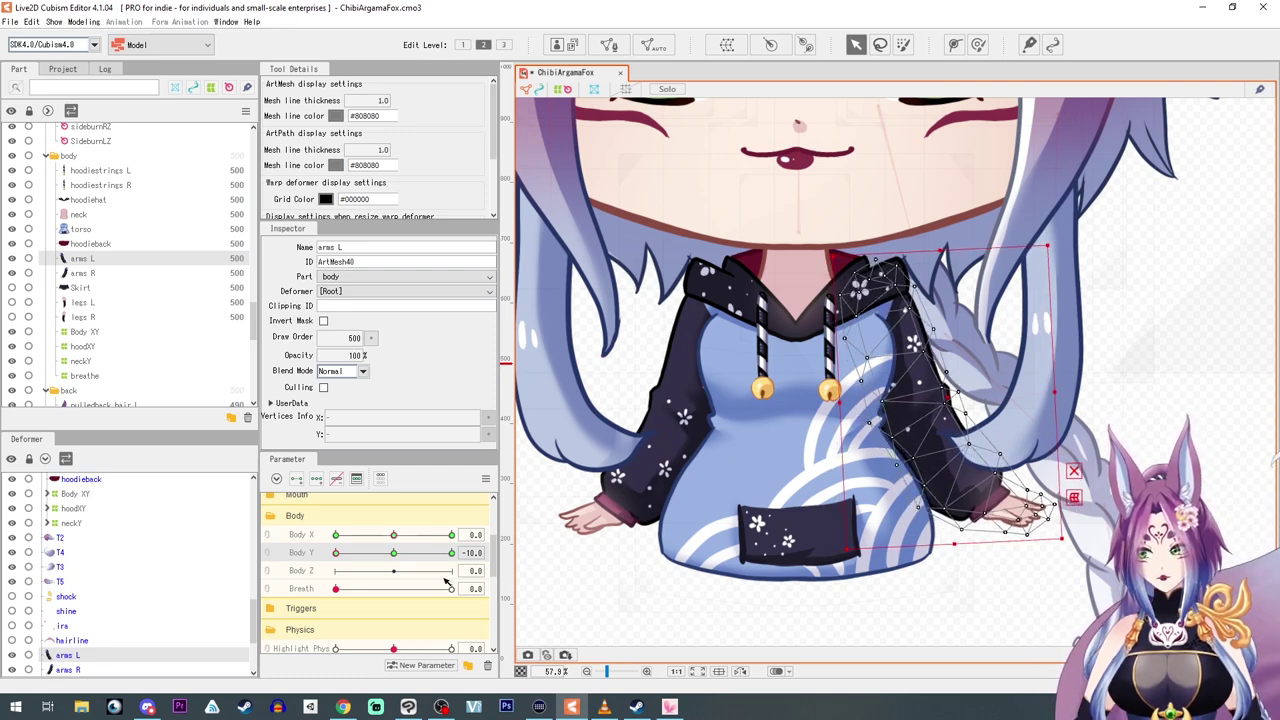
Return Body Y to 0, link Body X with Body Y, auto-generate the four corner shapes for arms L, and check them.
drag(336, 554, 214, 581)
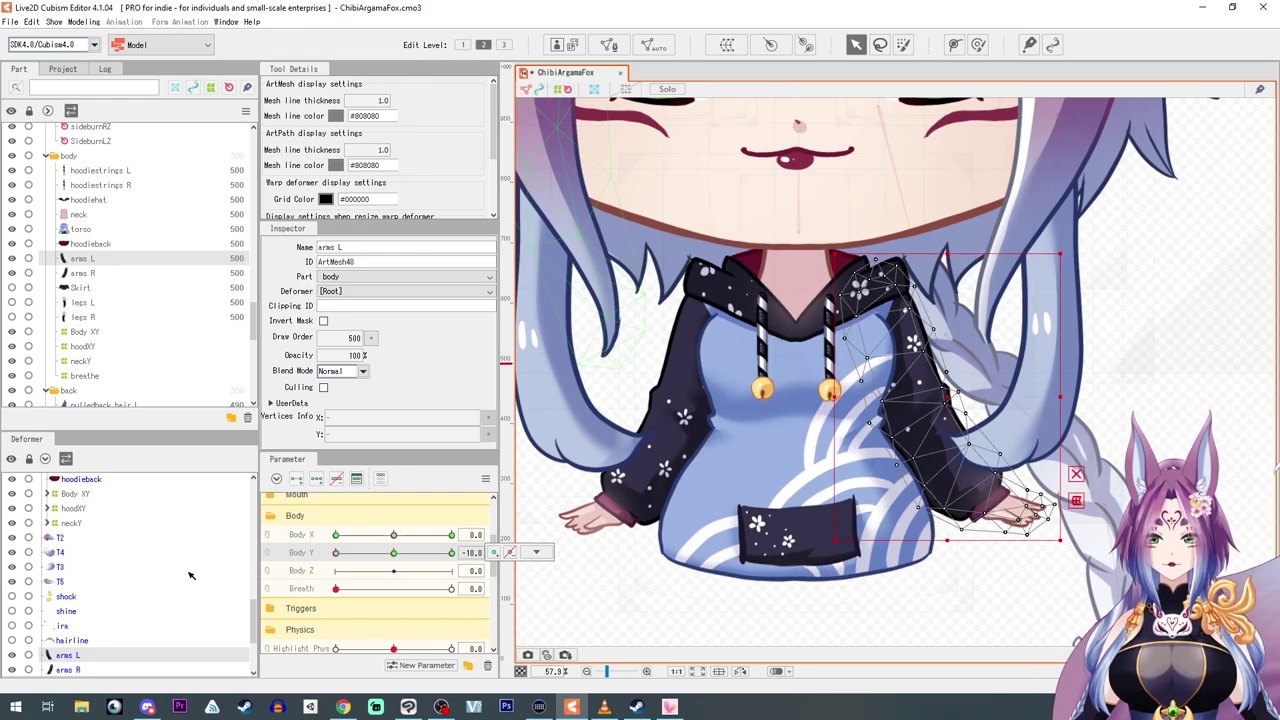
click(396, 553)
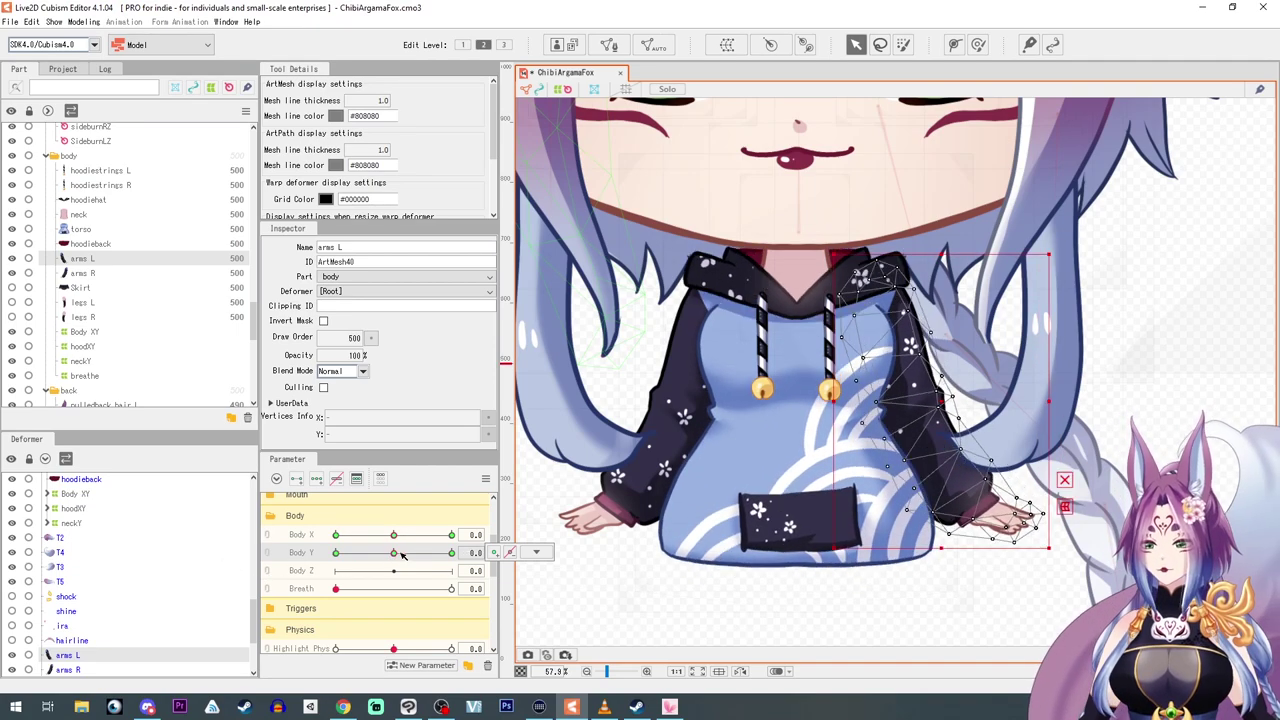
click(268, 542)
click(485, 478)
click(572, 549)
click(806, 457)
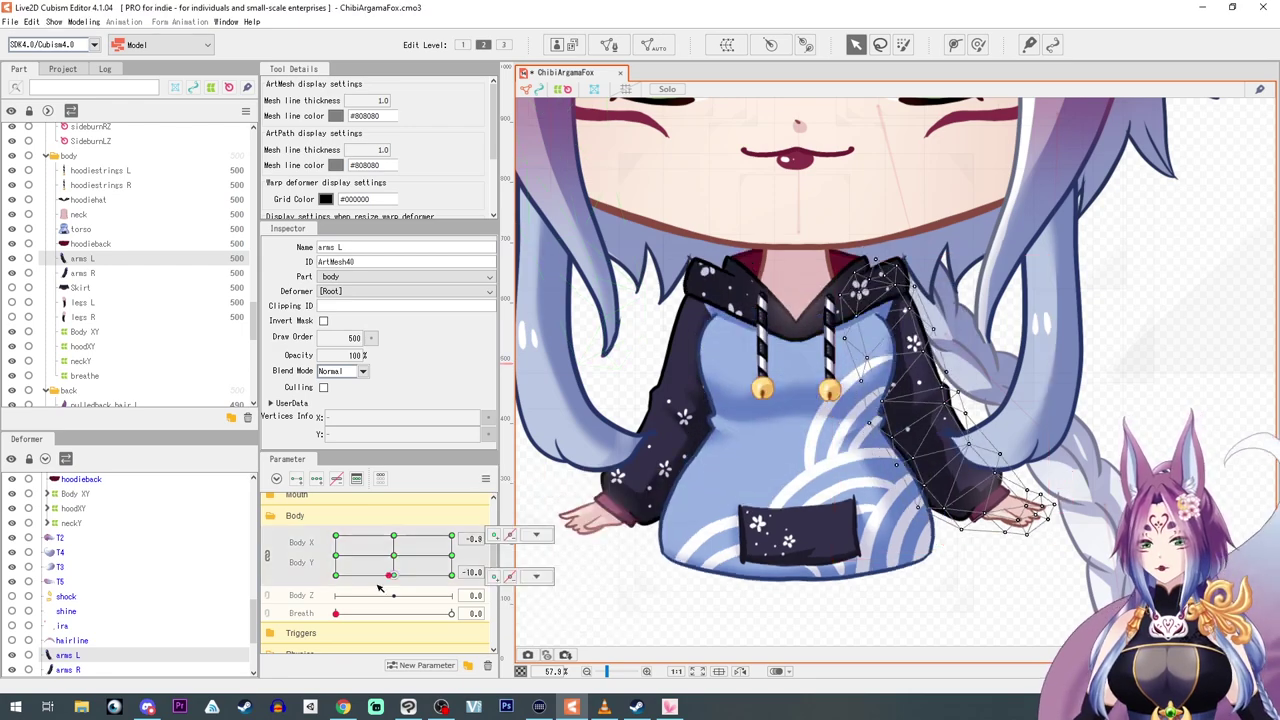
drag(386, 498, 394, 555)
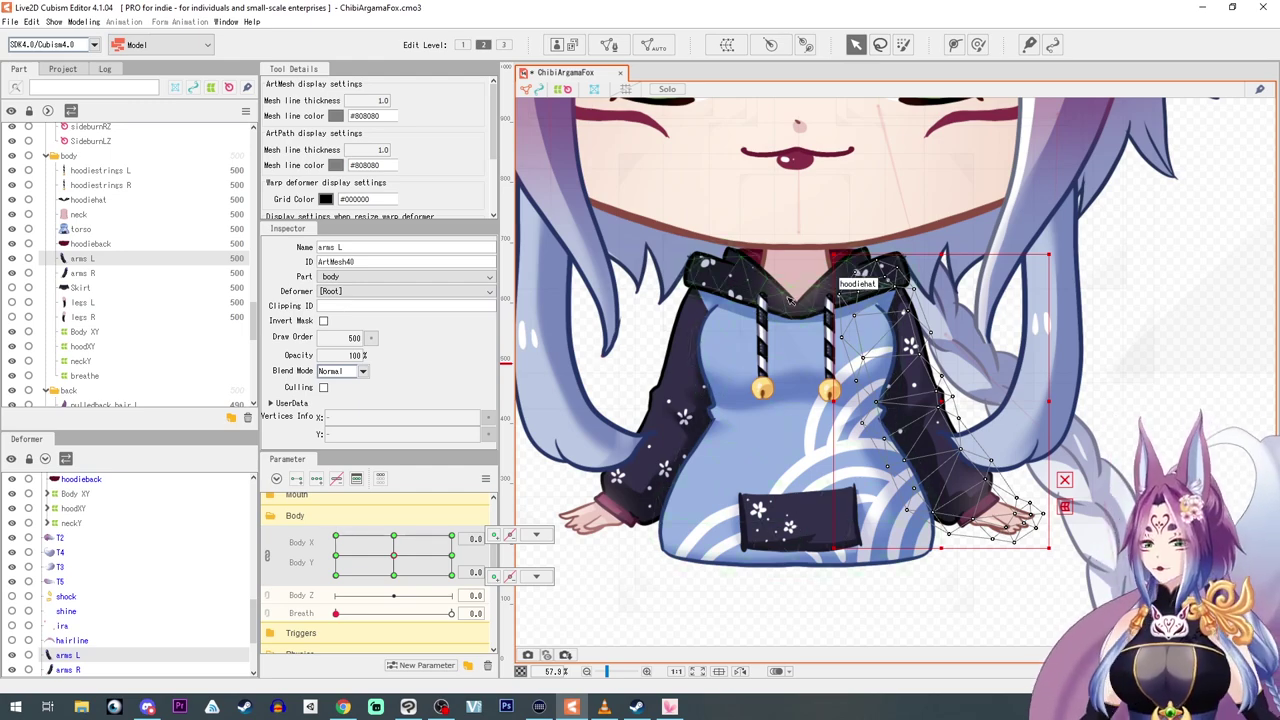
mouse_move(394, 556)
mouse_down()
mouse_move(207, 535)
mouse_move(451, 556)
mouse_move(394, 558)
mouse_up()
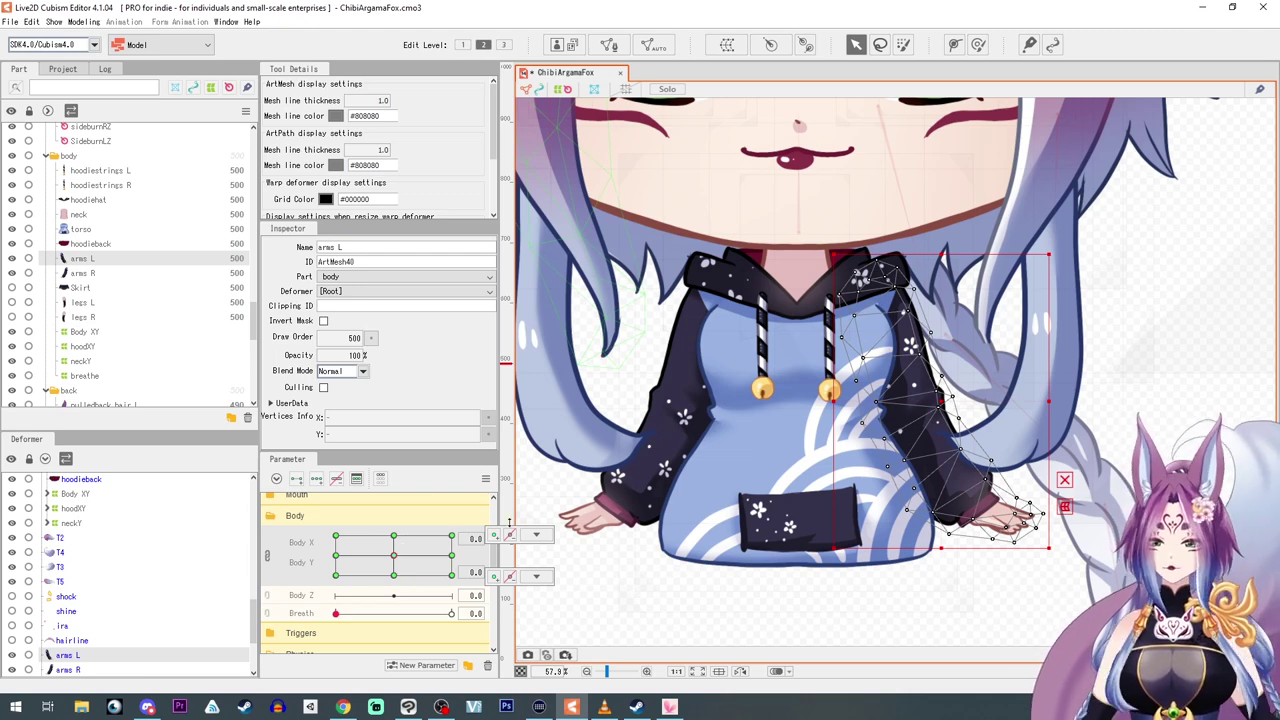
Unlink Body X and Body Y and key arms R with three keys on each parameter.
click(642, 497)
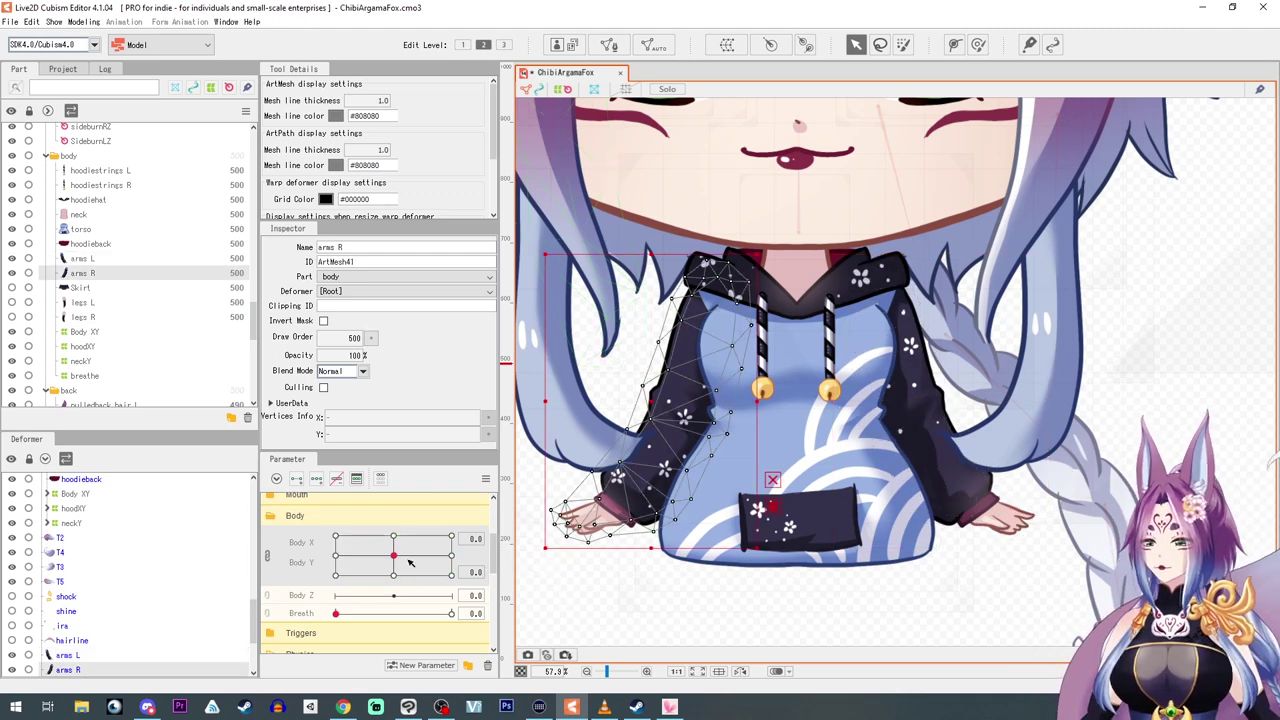
click(267, 556)
drag(394, 535, 452, 536)
drag(394, 553, 355, 578)
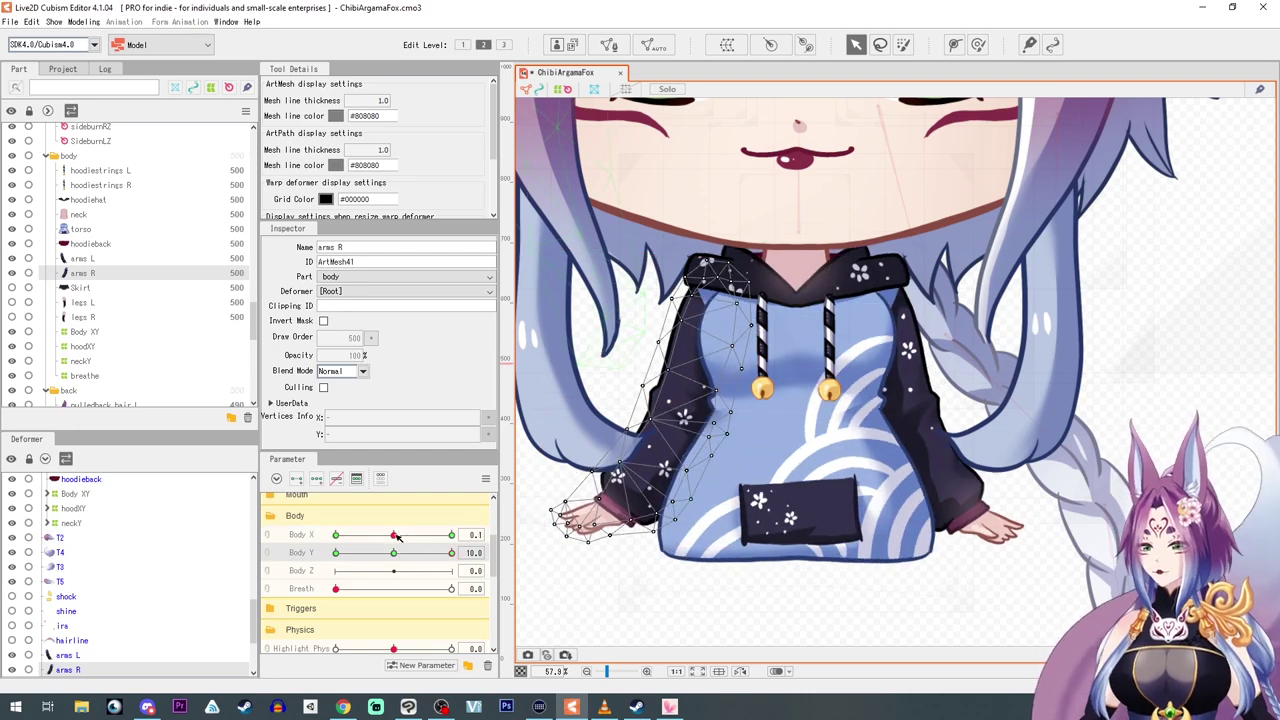
click(394, 535)
Link Body X with Body Y, auto-generate the four corner shapes for arms R, and reset both parameters to 0.
click(267, 535)
click(486, 479)
click(545, 563)
click(806, 463)
click(394, 556)
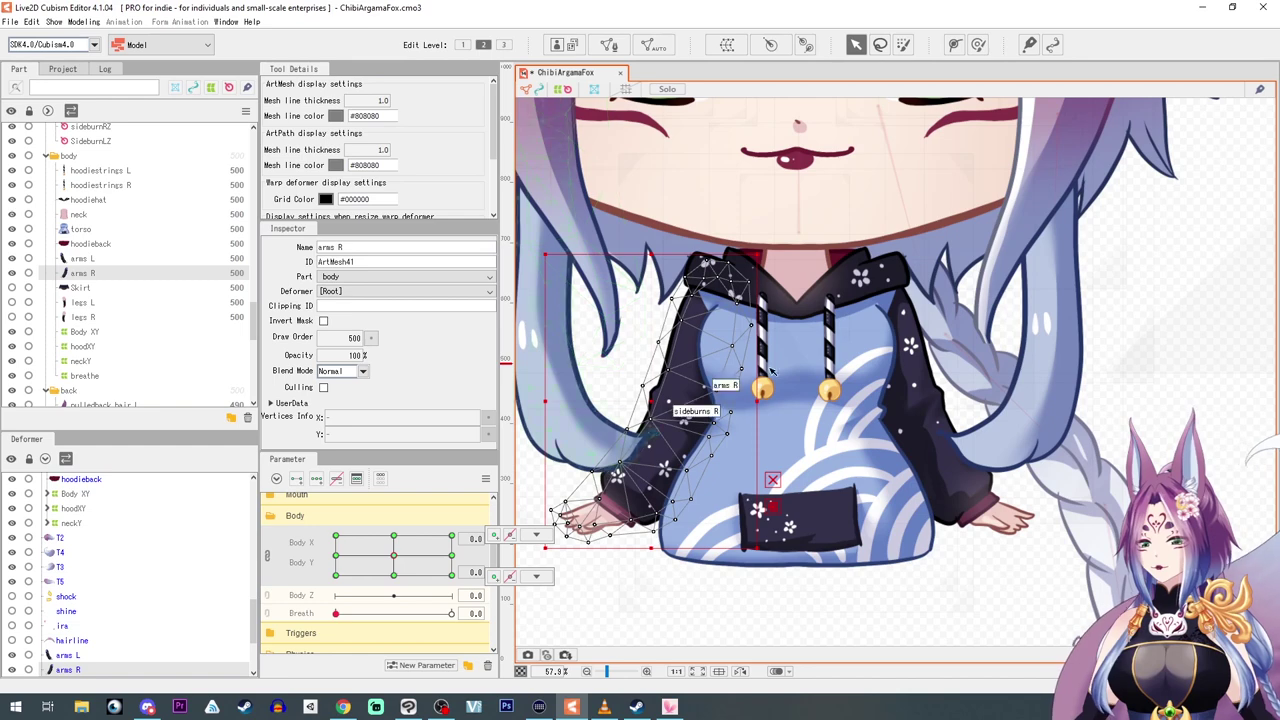
Create a warp deformer named drawstringxy as parent of hoodiestrings L and hoodiestrings R.
click(93, 172)
click(95, 186)
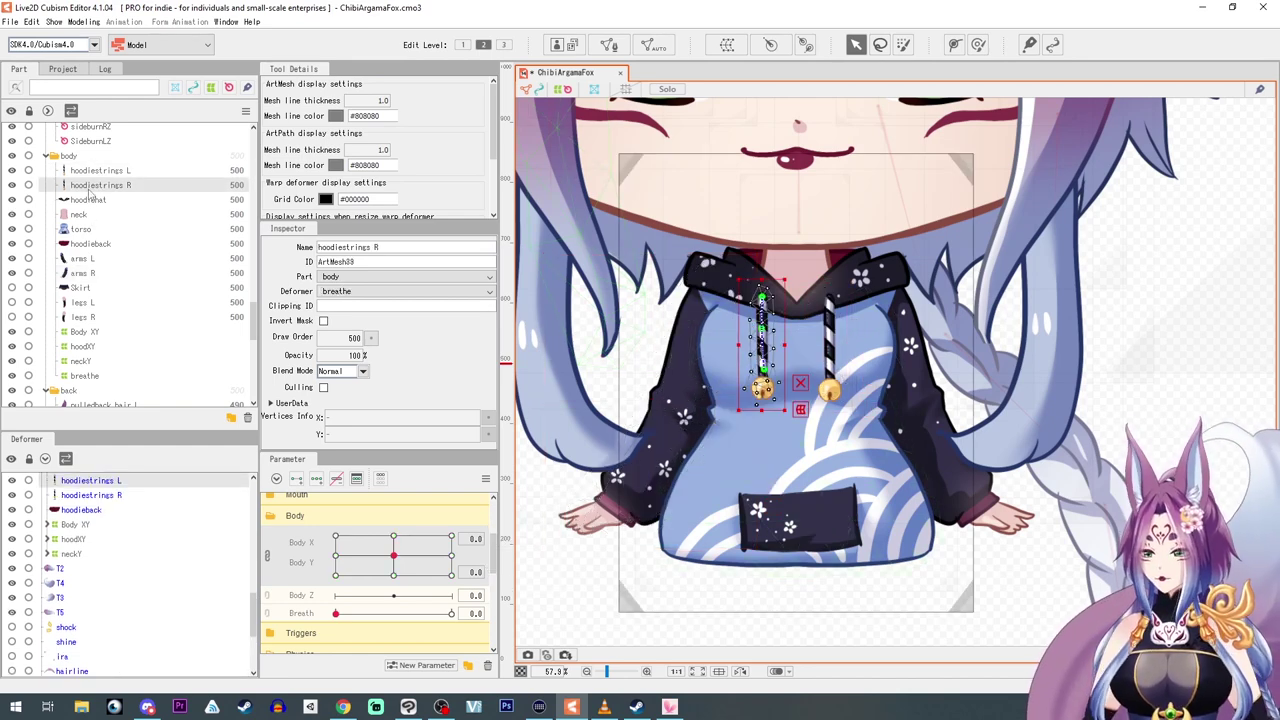
ctrl+click(88, 481)
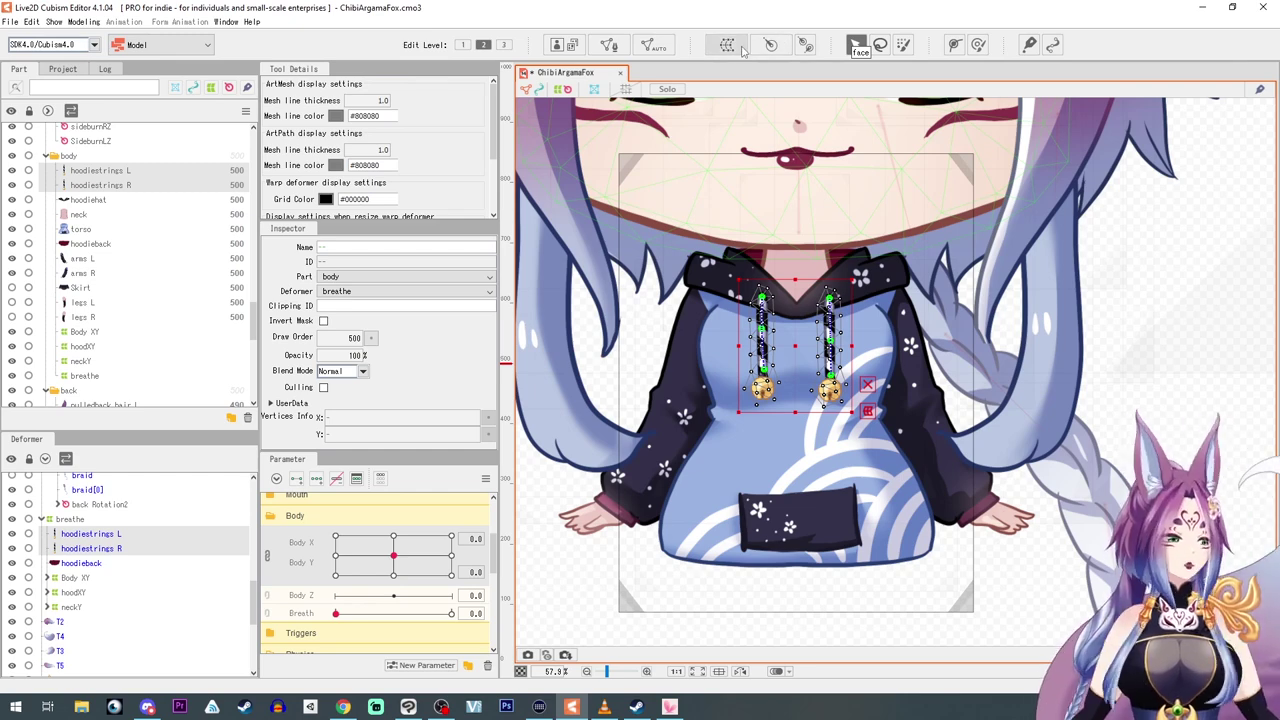
click(741, 49)
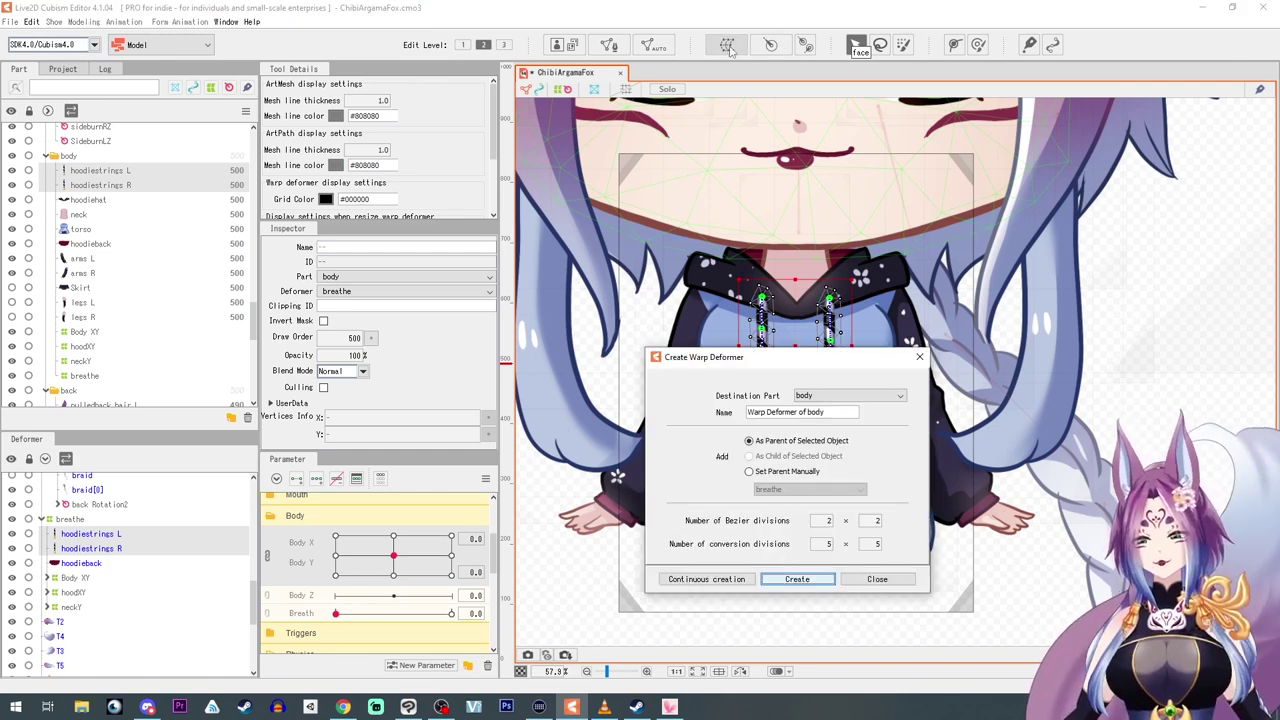
text(drawstringxy)
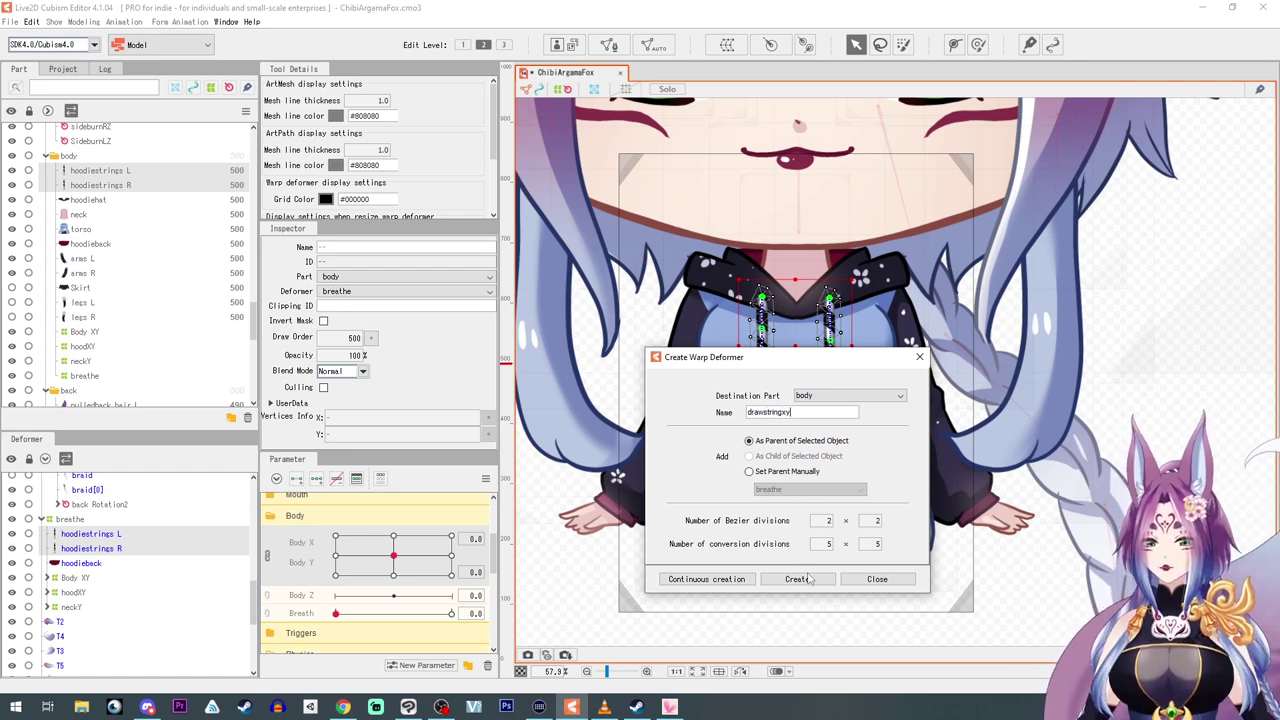
click(810, 578)
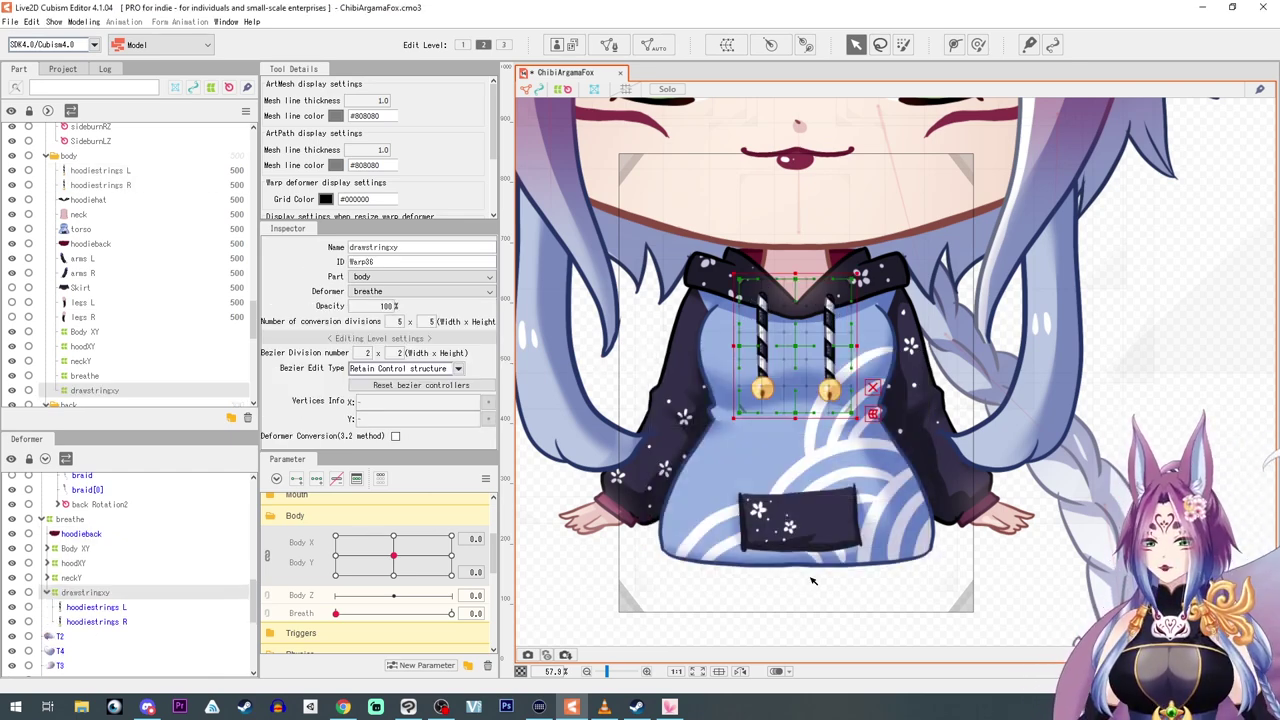
Unlink the body parameters, add three Body X keys to drawstringxy, and at 10 shift it right with the torso and narrow its right side.
click(267, 556)
click(316, 479)
drag(394, 535, 451, 535)
drag(795, 325, 827, 323)
drag(900, 262, 832, 425)
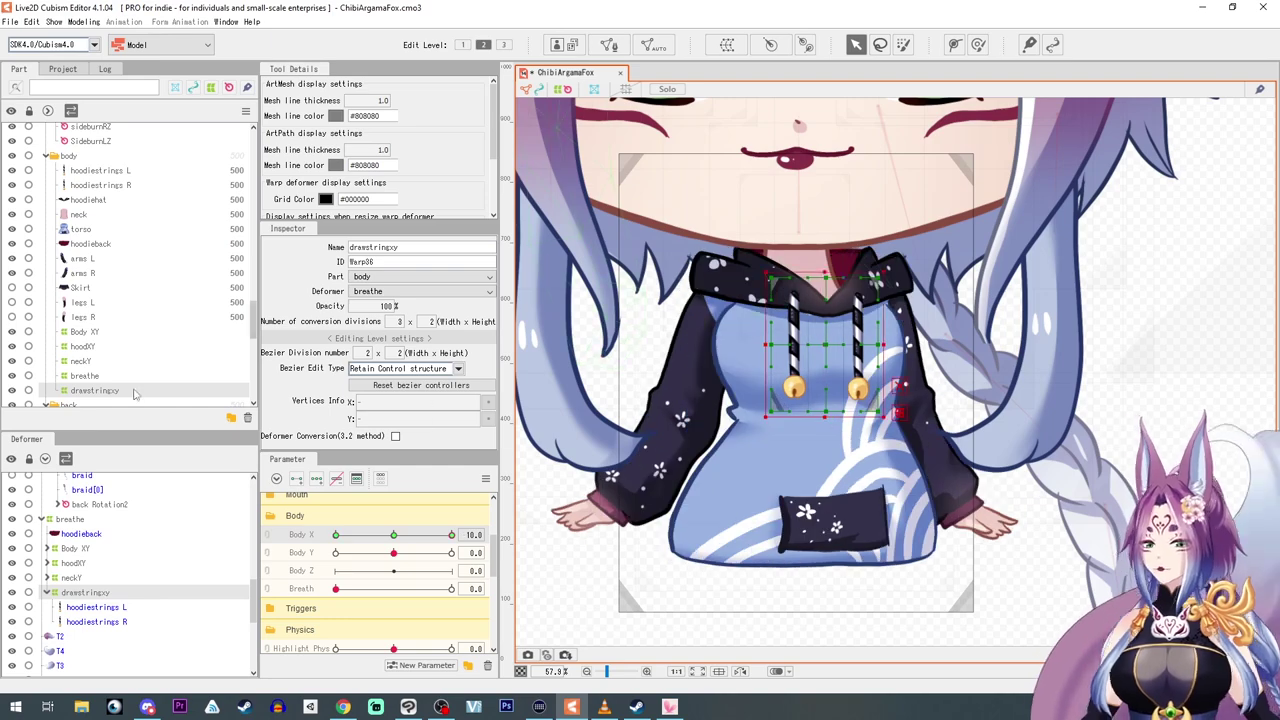
drag(868, 342, 859, 341)
At Body X -10, shift drawstringxy left with the torso, narrow its left side slightly, and return the parameter to 0.
drag(451, 535, 336, 535)
drag(790, 335, 757, 335)
drag(690, 262, 748, 425)
drag(718, 342, 727, 342)
drag(336, 535, 394, 536)
Add three Body Y keys to drawstringxy and shift it slightly up at Body Y 10.
click(314, 552)
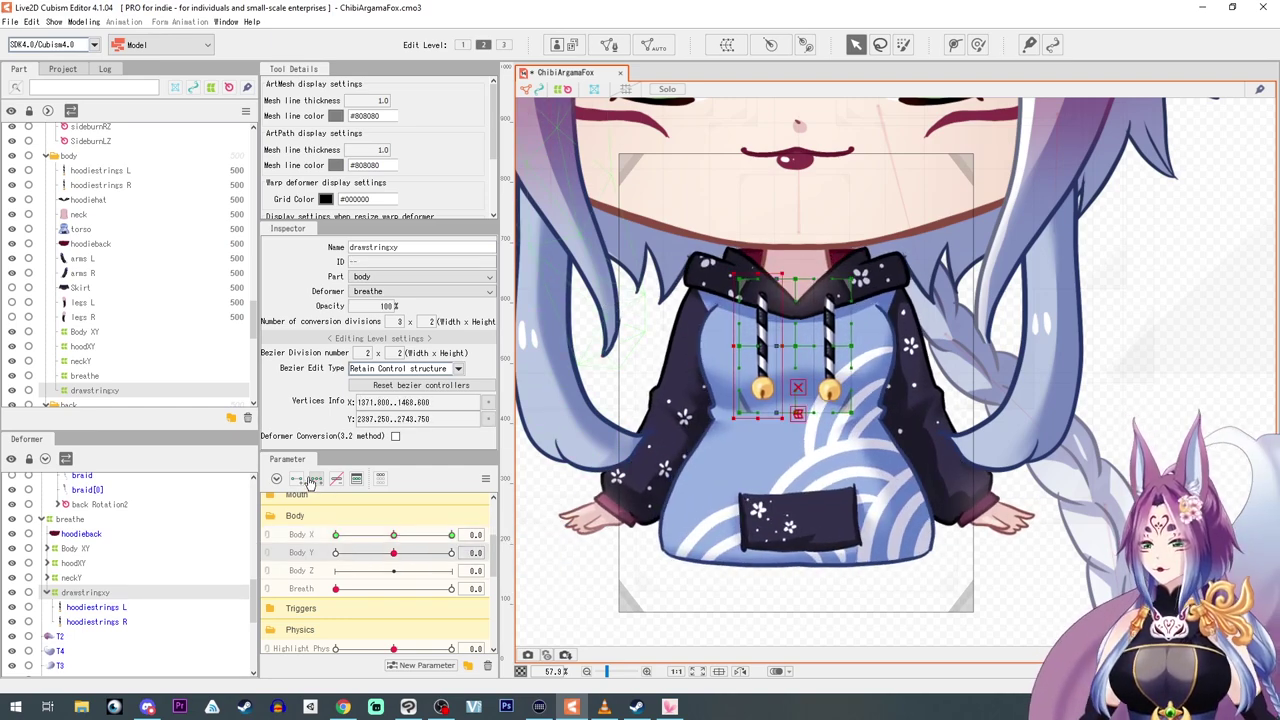
click(83, 391)
drag(393, 553, 451, 553)
click(509, 552)
drag(794, 351, 792, 344)
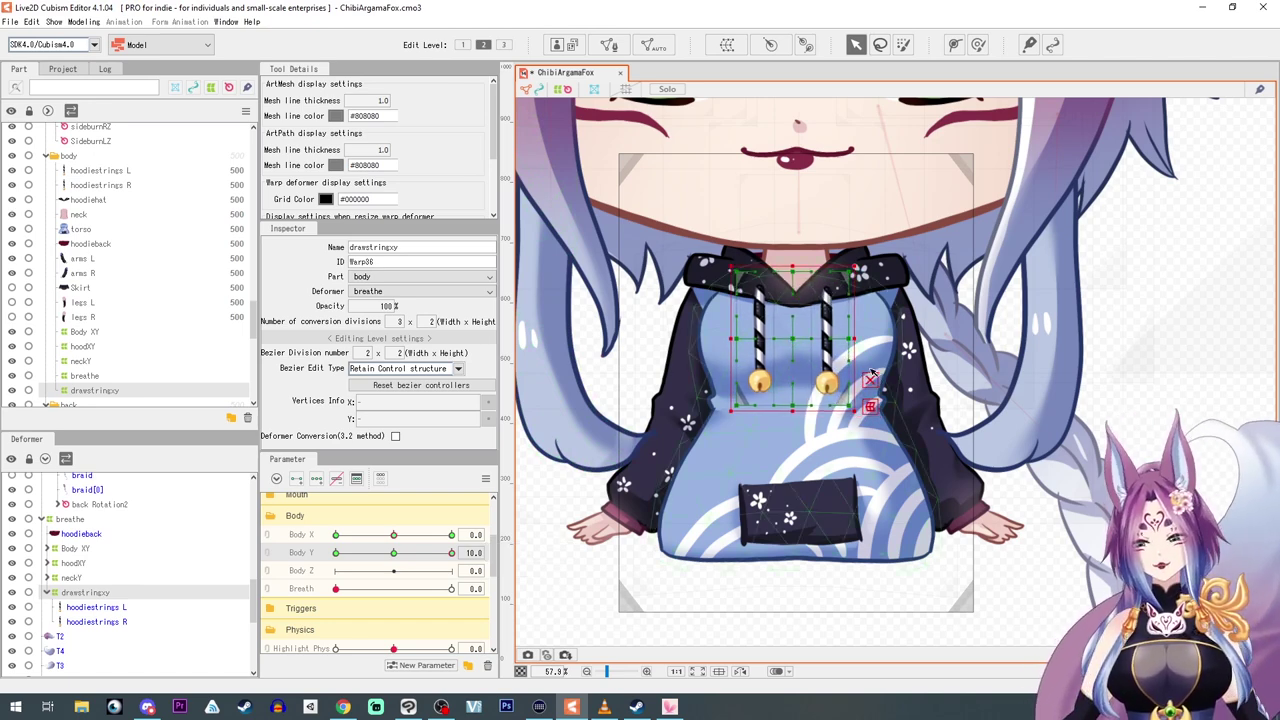
click(871, 380)
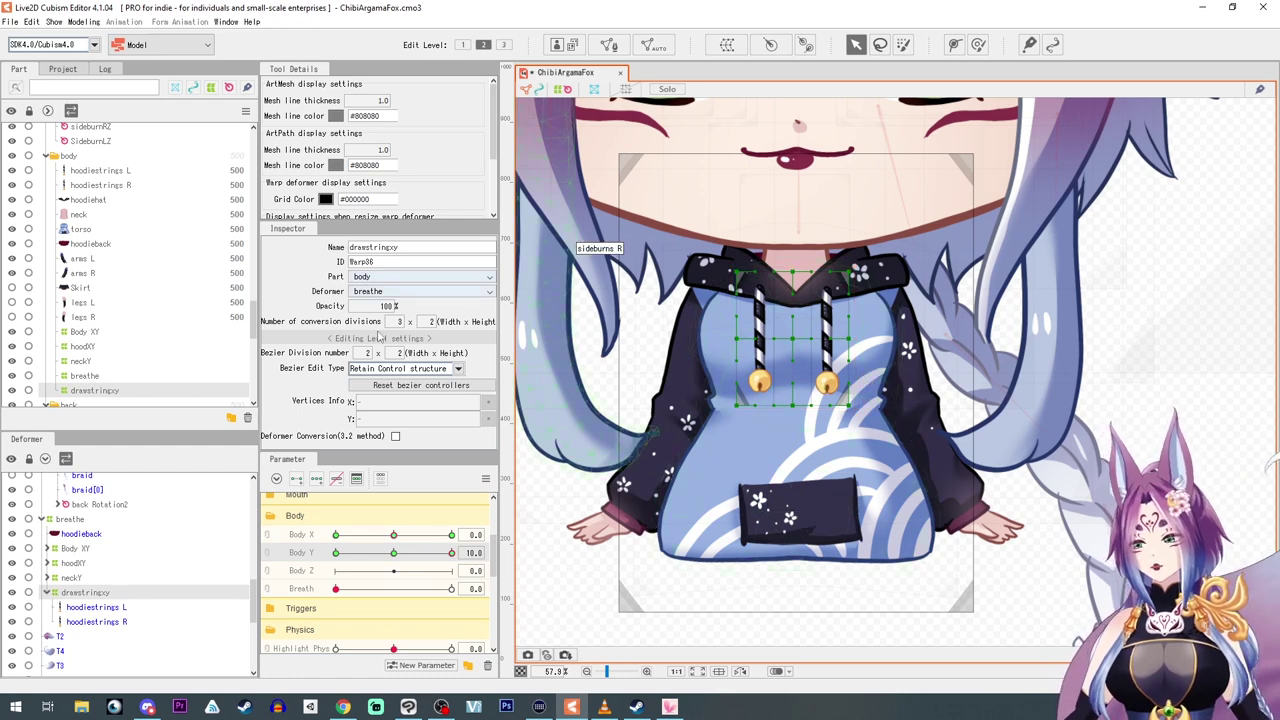
Try reducing drawstringxy to 2 × 2 conversion divisions and pulling its side and lower corner points outward at Body Y 10.
scroll(396, 321, down, 1)
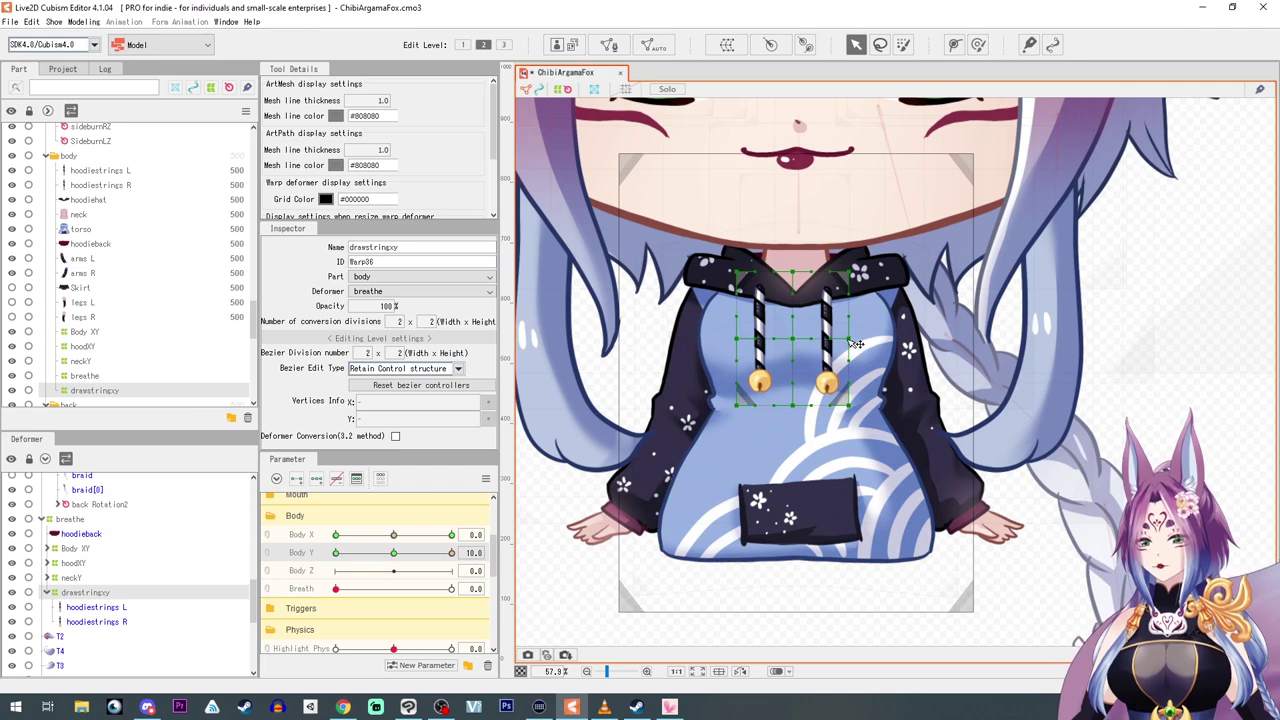
drag(856, 343, 860, 348)
drag(850, 406, 858, 406)
drag(737, 339, 731, 338)
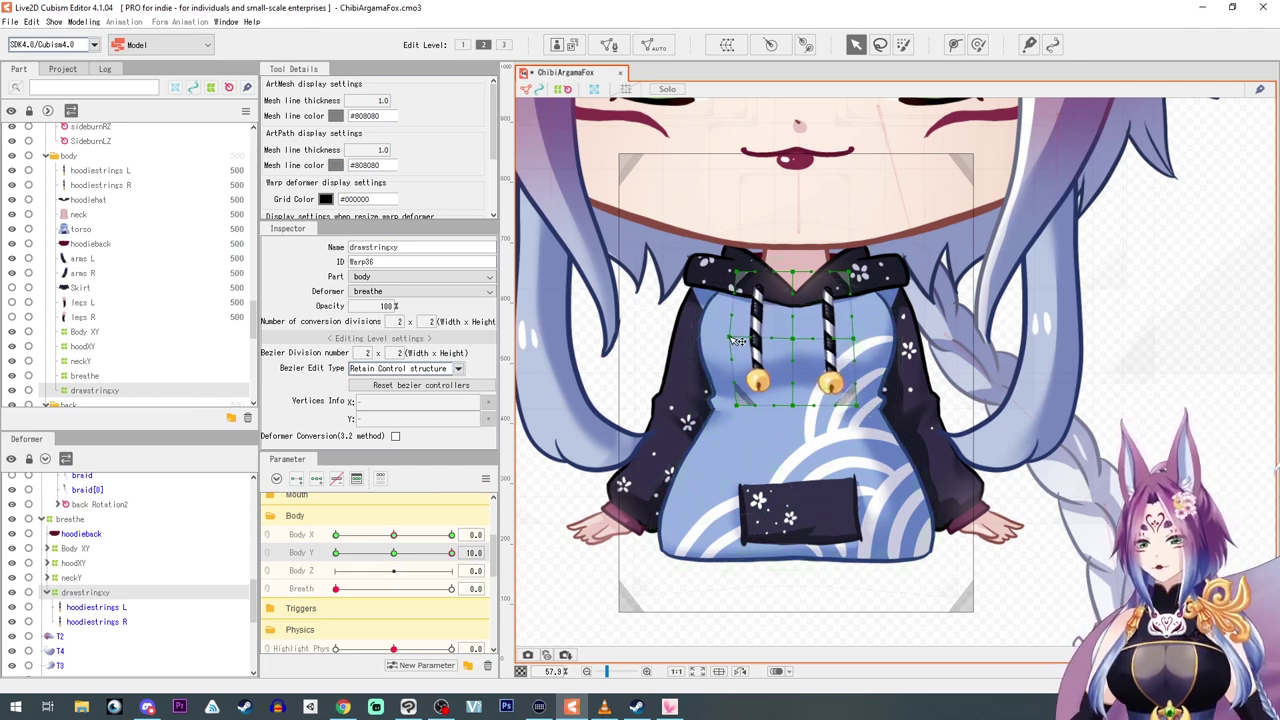
drag(740, 405, 737, 407)
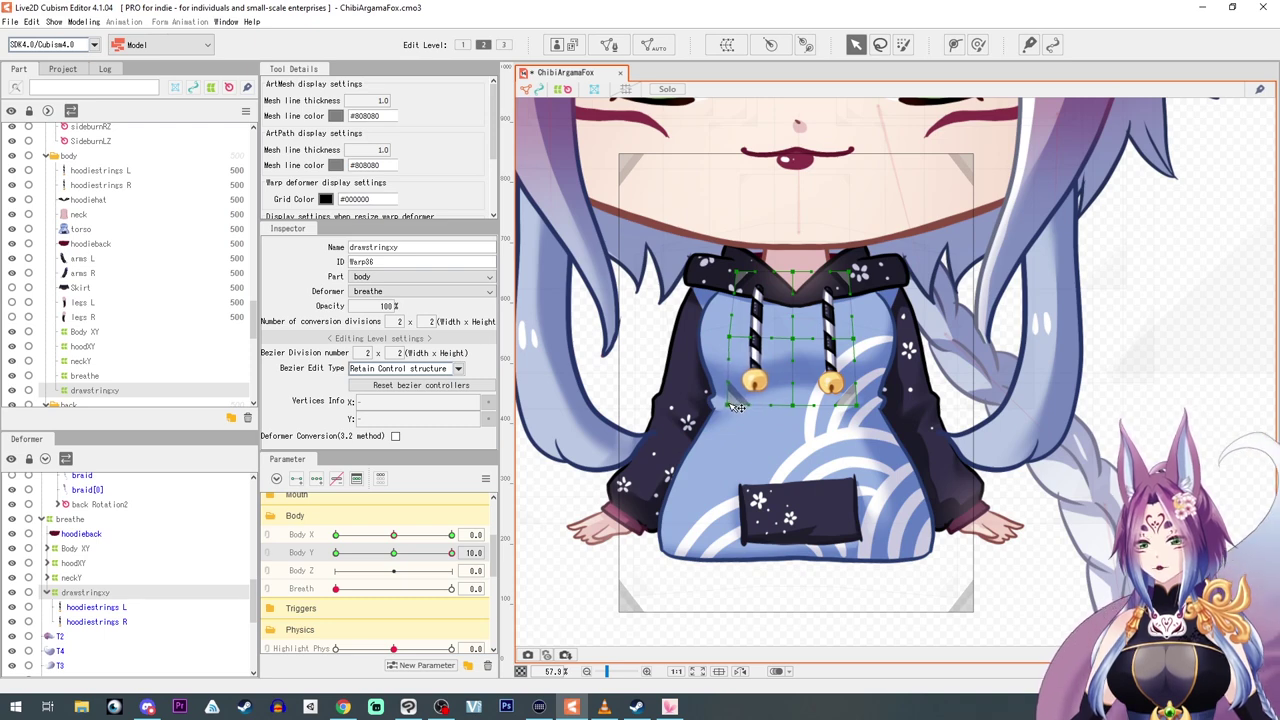
Undo the point adjustments and the division change on drawstringxy.
key(ctrl+z)
key(ctrl+z)
key(ctrl+z)
key(ctrl+z)
key(ctrl+z)
key(ctrl+z)
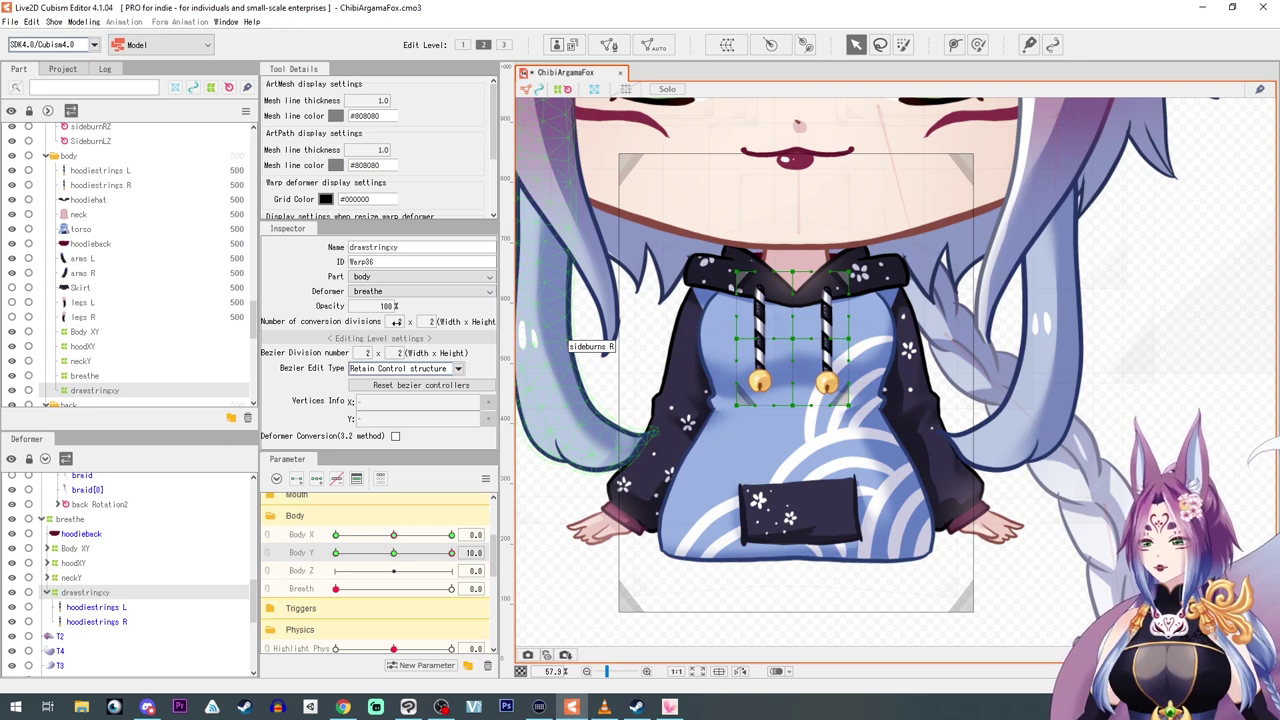
At Body Y 10, spread the lower corners of drawstringxy outward so both drawstring ends move apart.
drag(702, 432, 781, 330)
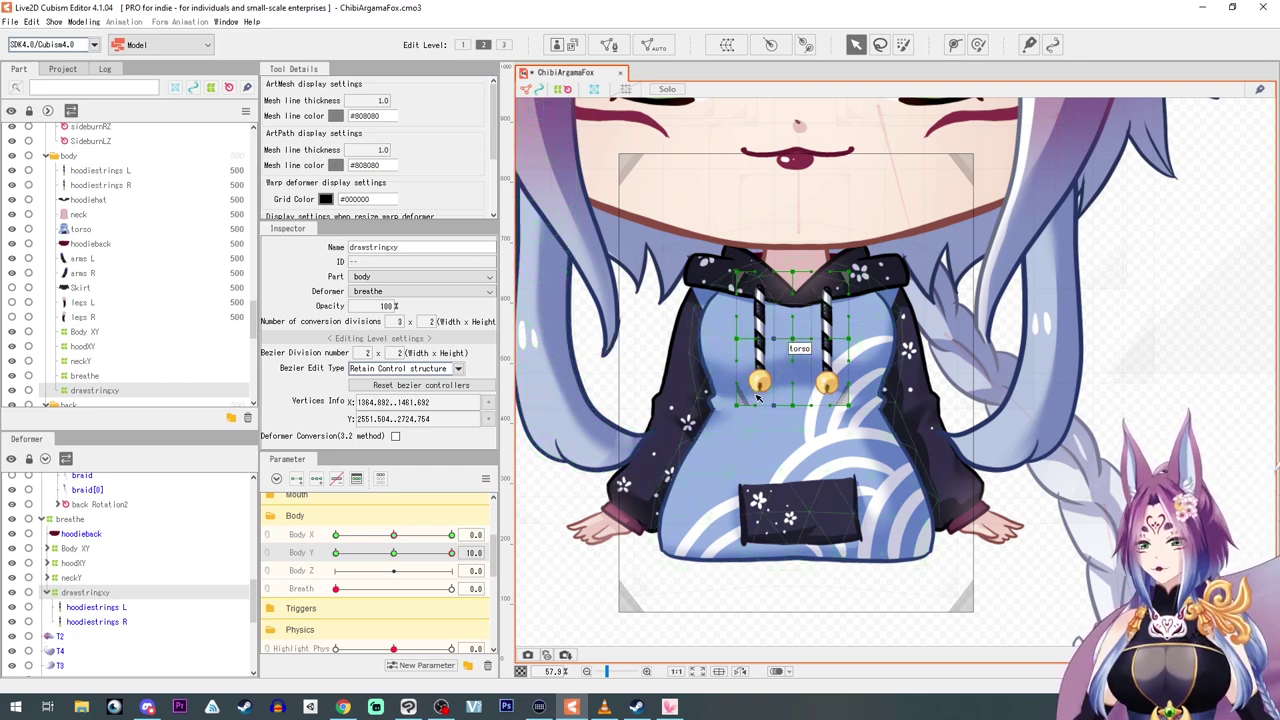
click(85, 393)
drag(699, 443, 754, 358)
drag(874, 414, 836, 376)
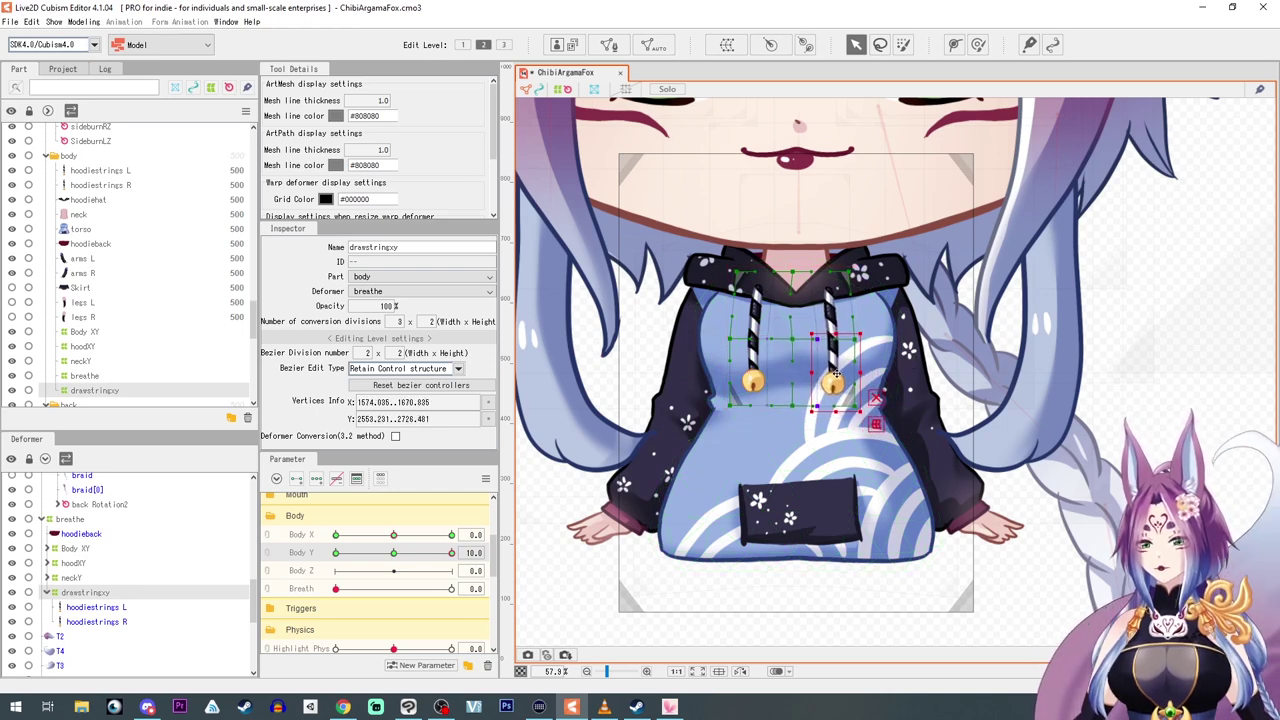
Reposition drawstringxy at Body Y -10, raise it slightly at Body Y 10, and return the parameter to 0.
drag(452, 555, 336, 554)
click(790, 470)
drag(792, 432, 791, 405)
click(452, 554)
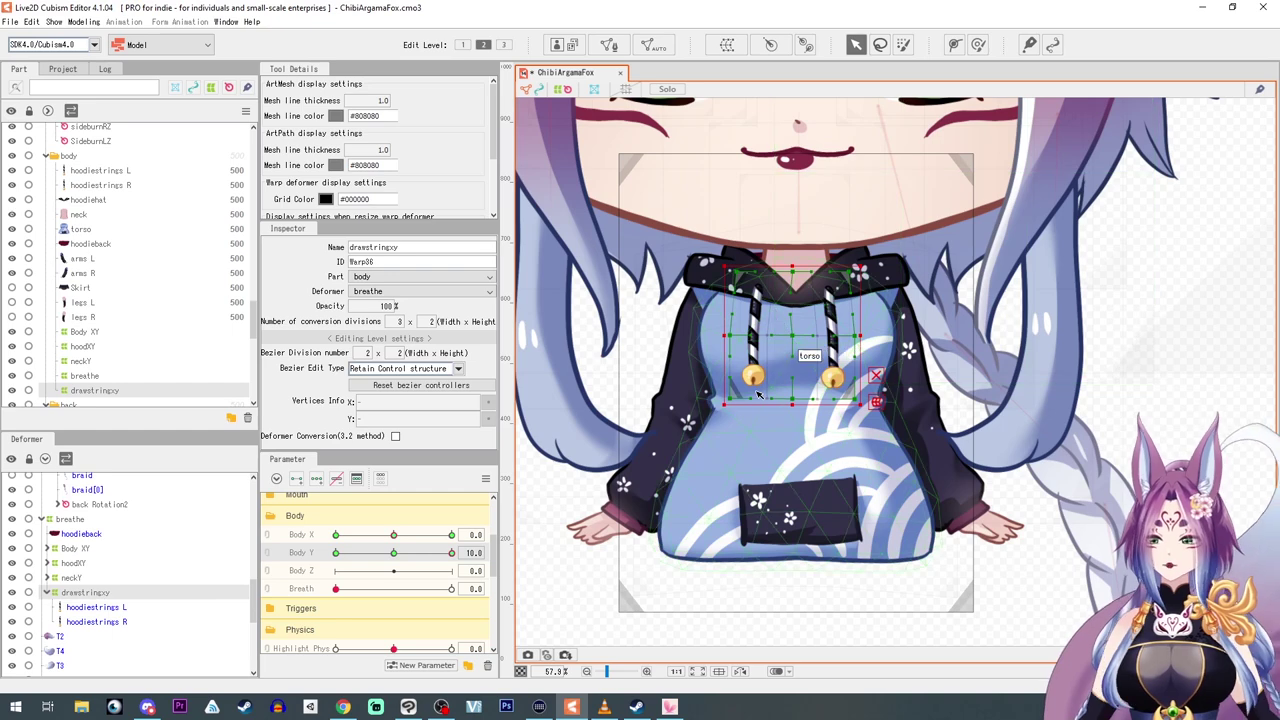
drag(452, 554, 395, 556)
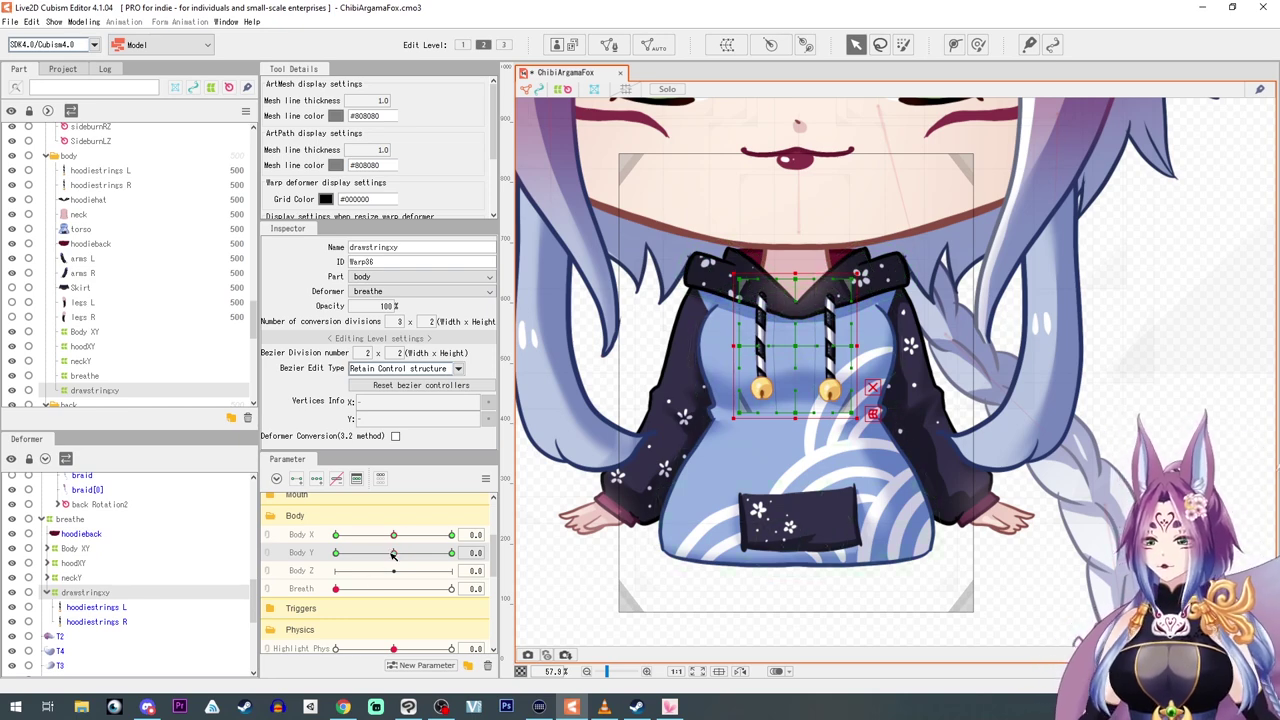
Link Body X with Body Y, generate the corner shapes for drawstringxy, and refine its right edge at both Body Y 10 corners.
drag(400, 558, 561, 566)
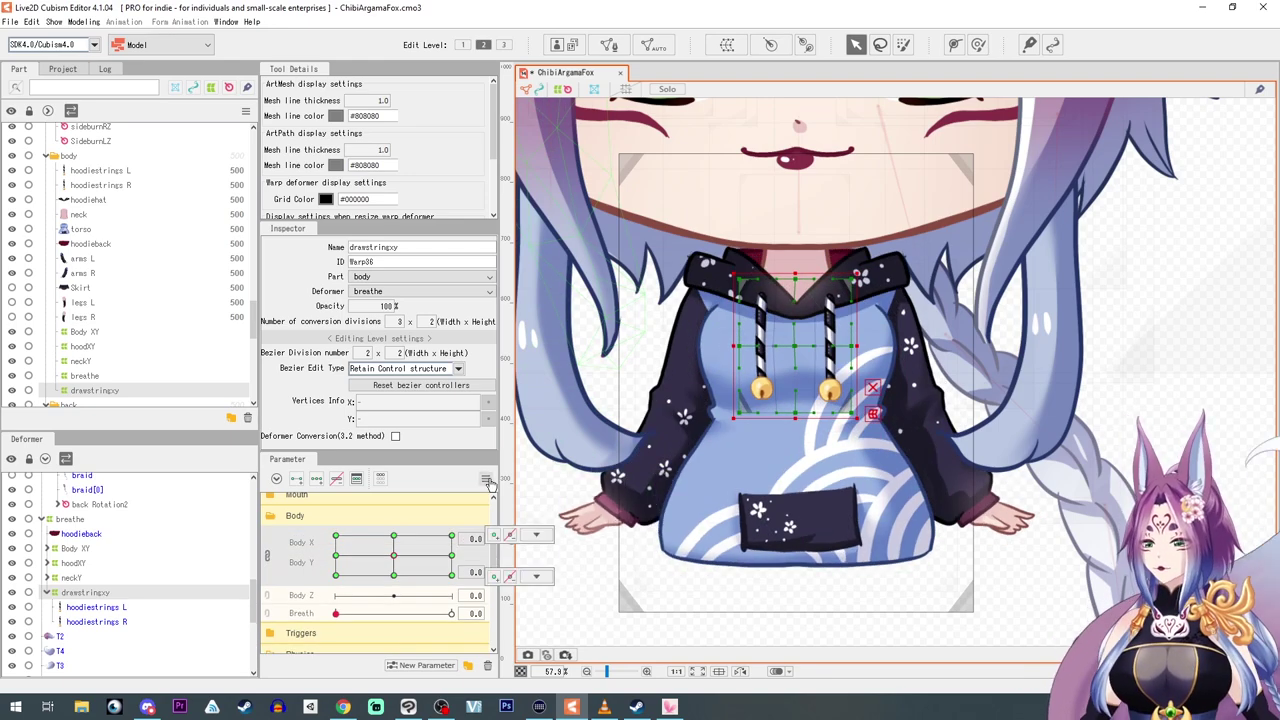
drag(394, 555, 336, 536)
scroll(748, 335, up, 3)
drag(857, 329, 845, 329)
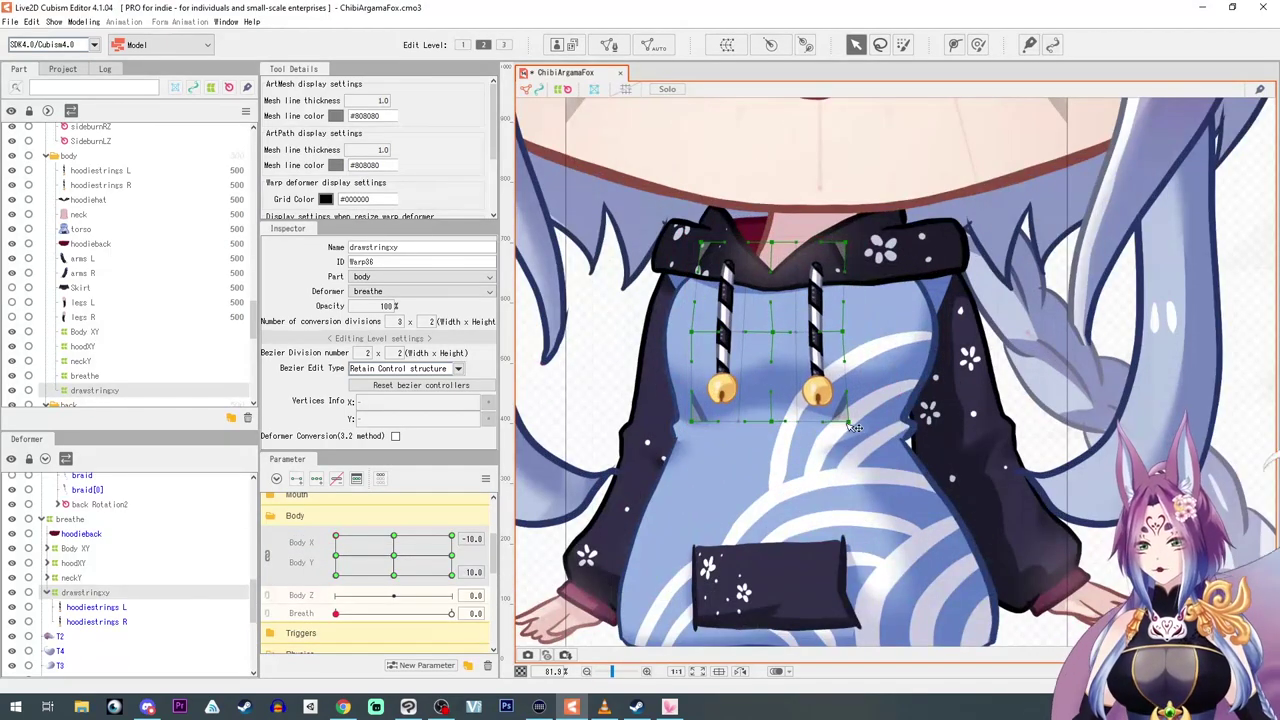
drag(336, 536, 452, 536)
drag(853, 334, 866, 334)
Nudge drawstringxy slightly left at Body X -10, Body Y -10, and return both parameters to 0.
drag(452, 536, 336, 575)
drag(782, 384, 773, 384)
scroll(767, 450, down, 3)
drag(336, 575, 394, 555)
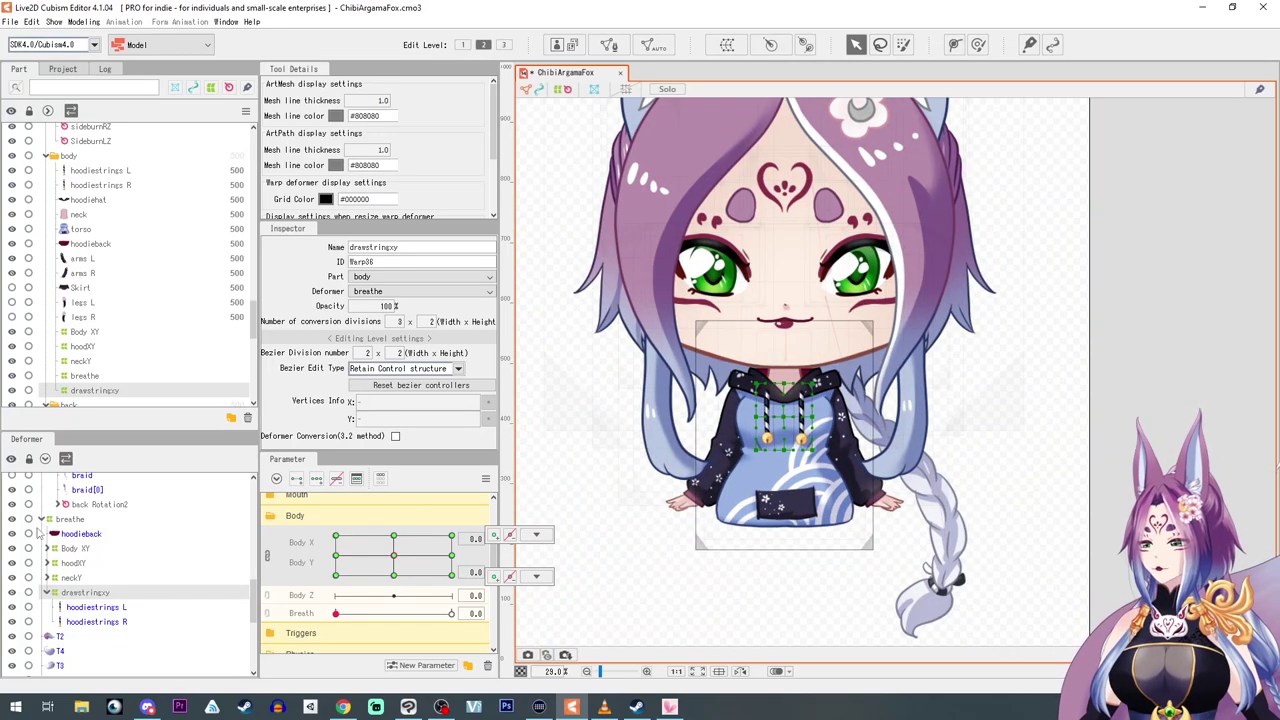
mouse_move(393, 555)
mouse_down()
mouse_move(377, 590)
mouse_move(249, 536)
mouse_move(394, 555)
mouse_up()
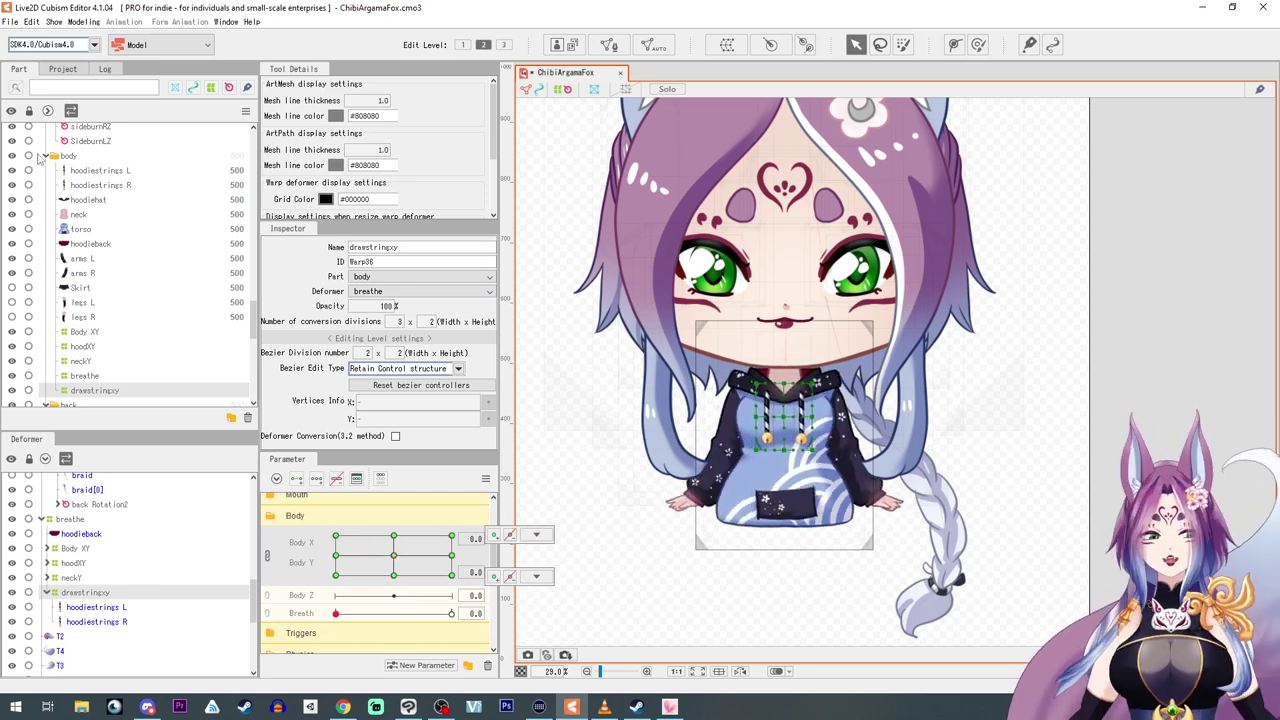
Show the Skirt and create a warp deformer named Body XY as its parent.
click(72, 245)
click(45, 288)
click(12, 289)
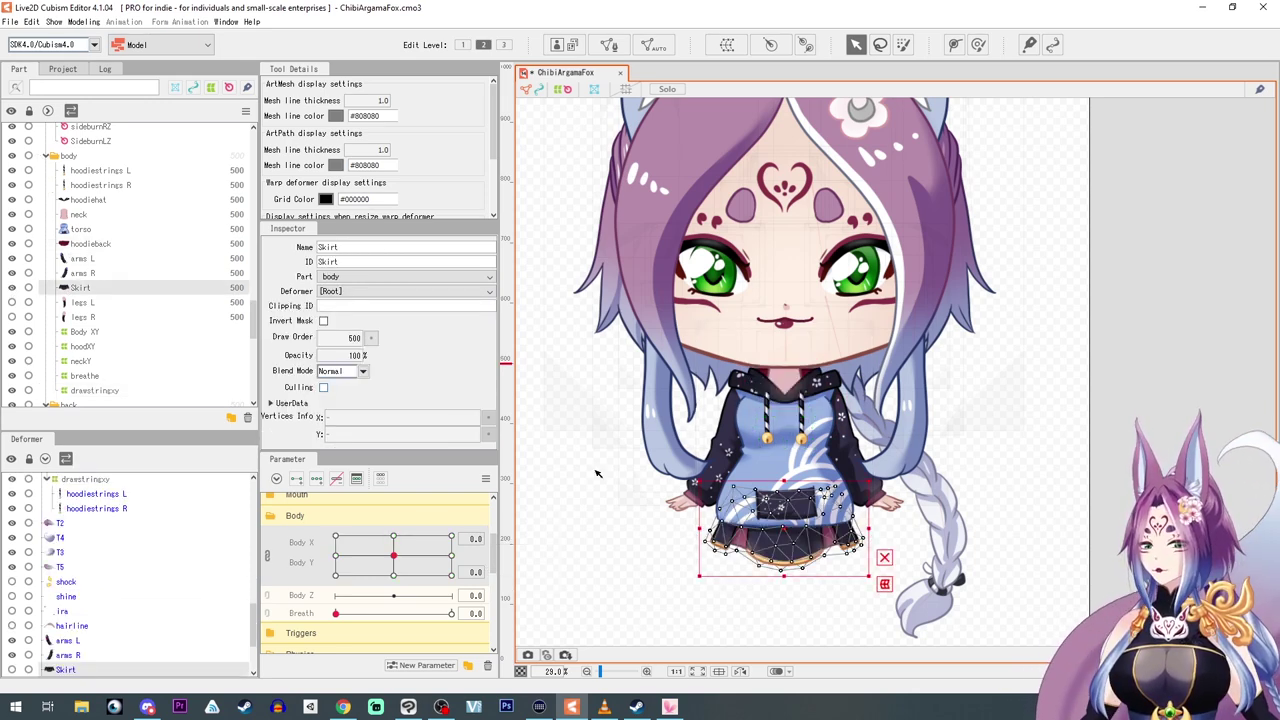
scroll(658, 529, up, 3)
drag(658, 529, 624, 417)
click(740, 43)
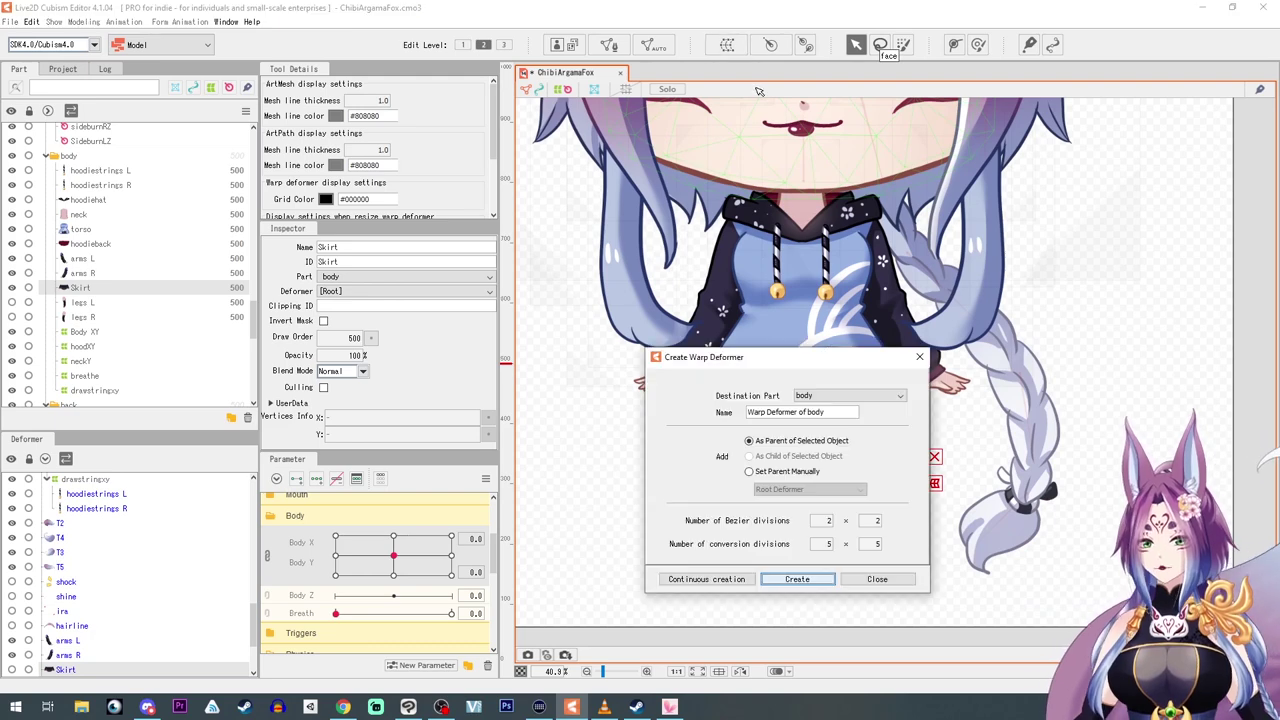
text(Body XY)
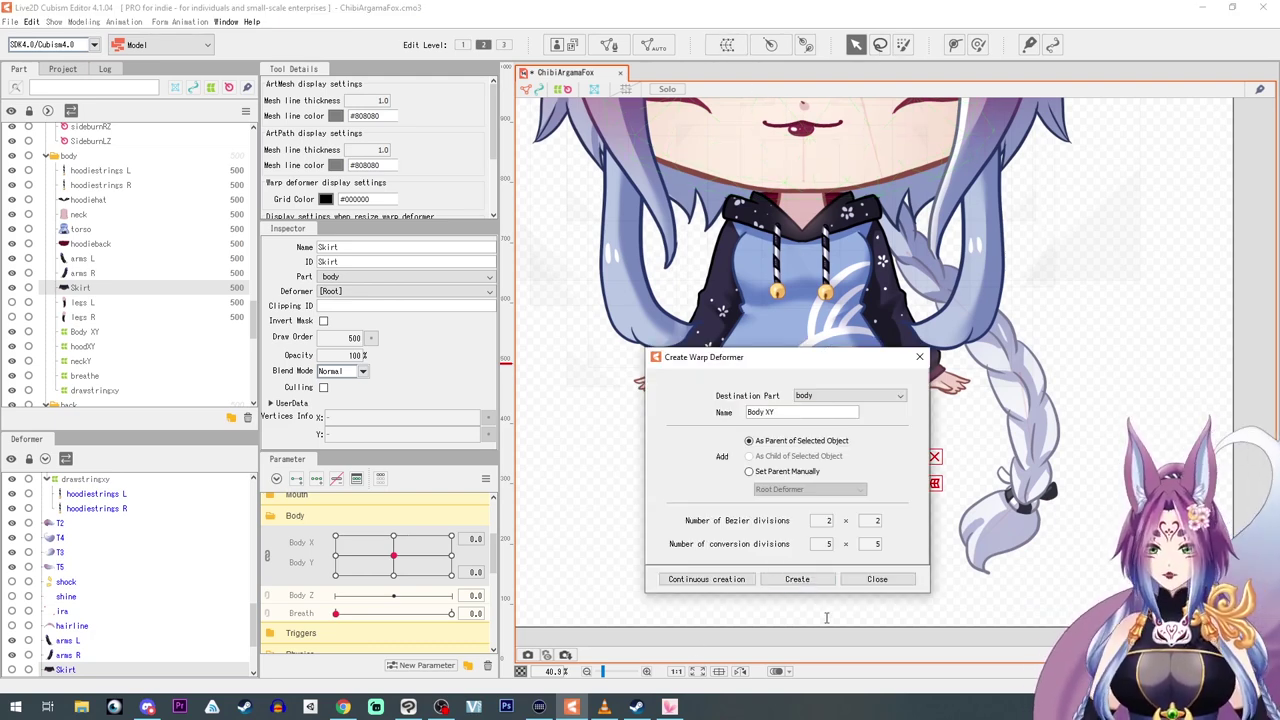
click(797, 582)
Unlink the body parameters, add three Body X keys to the skirt's Body XY deformer, shift it left at -10, and return Body X to 0.
click(267, 555)
click(316, 478)
click(336, 535)
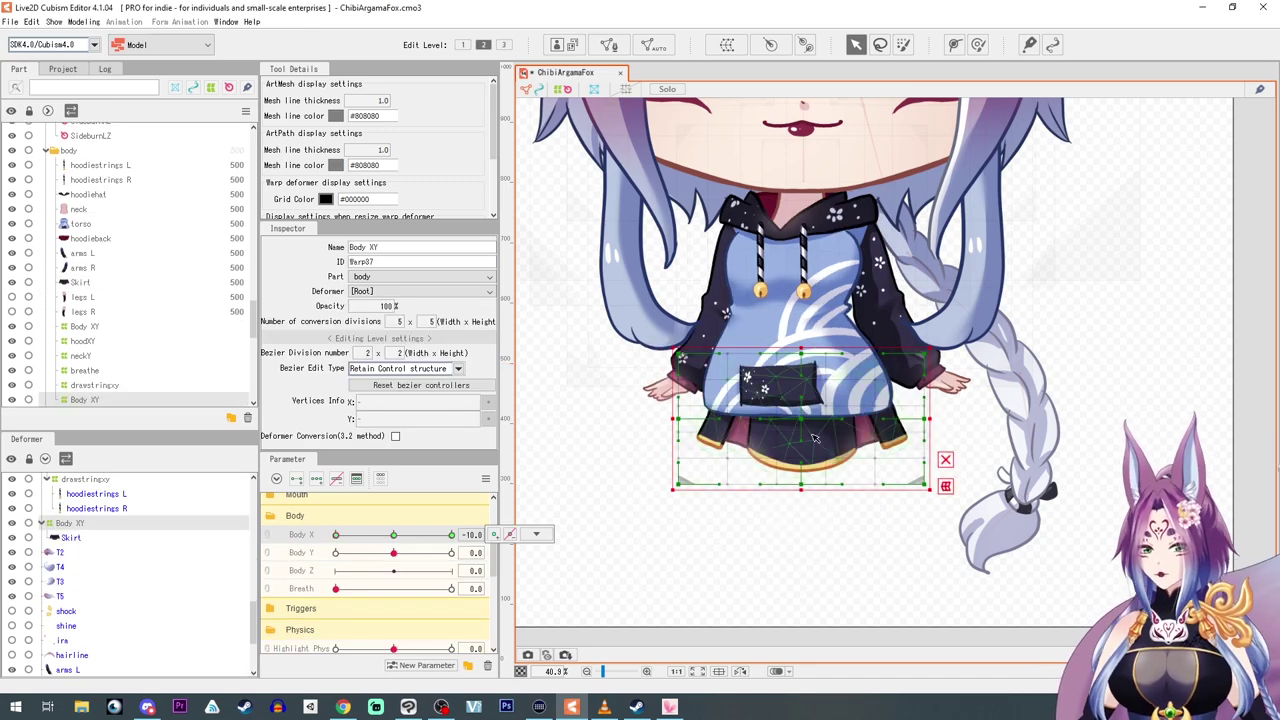
drag(801, 418, 783, 418)
drag(801, 485, 788, 485)
drag(801, 353, 793, 353)
drag(855, 452, 849, 486)
right_click(482, 530)
click(515, 535)
click(614, 478)
drag(336, 535, 452, 535)
click(394, 535)
Add three Body Y keys to the skirt deformer, raising its lower edge slightly at 10 and lowering it slightly at -10.
click(316, 478)
click(452, 553)
drag(801, 485, 802, 477)
drag(801, 418, 801, 432)
click(336, 553)
drag(801, 485, 803, 489)
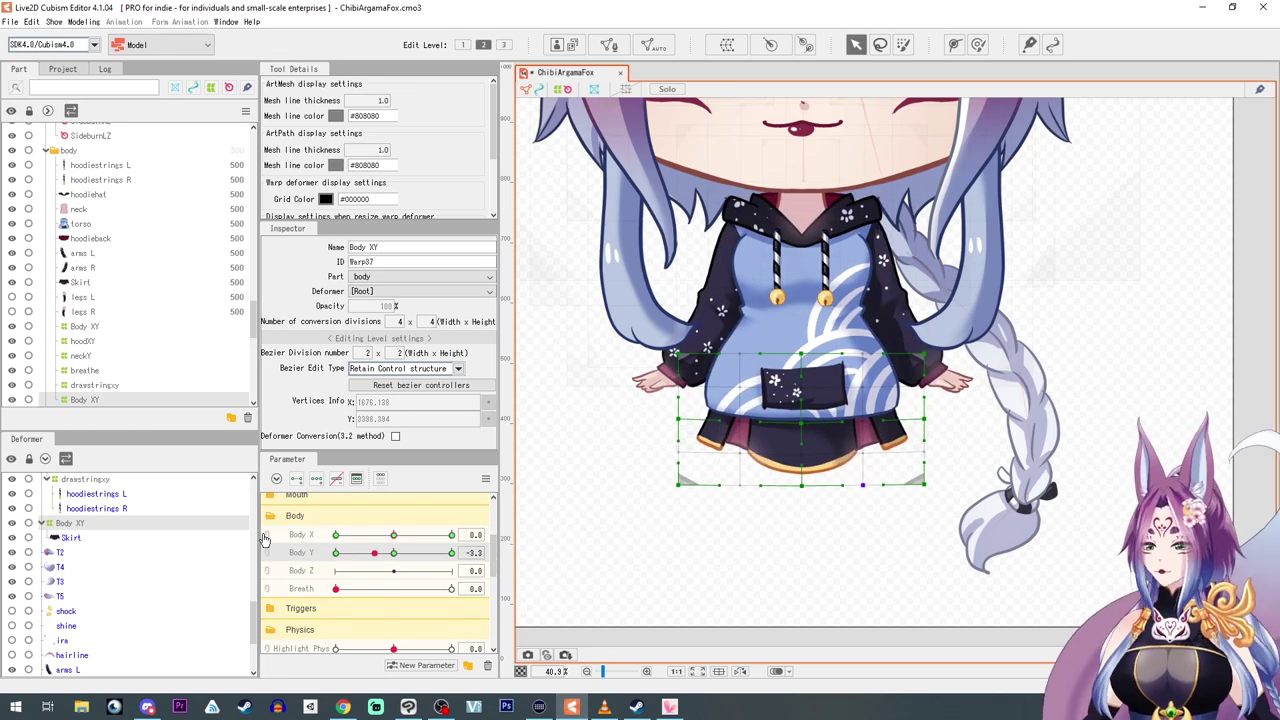
Generate the 4-cornered shapes from Body X and Body Y for the skirt's Body XY deformer, and return both parameters to 0.
click(486, 478)
click(547, 562)
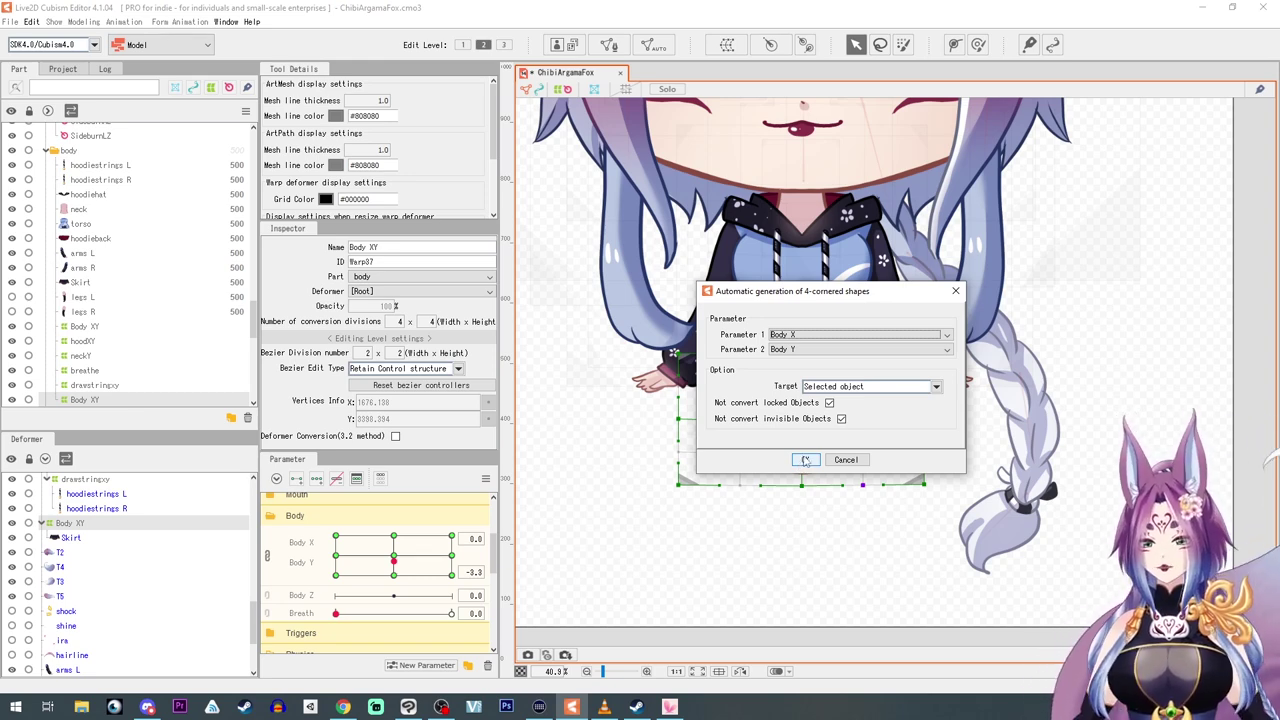
click(807, 460)
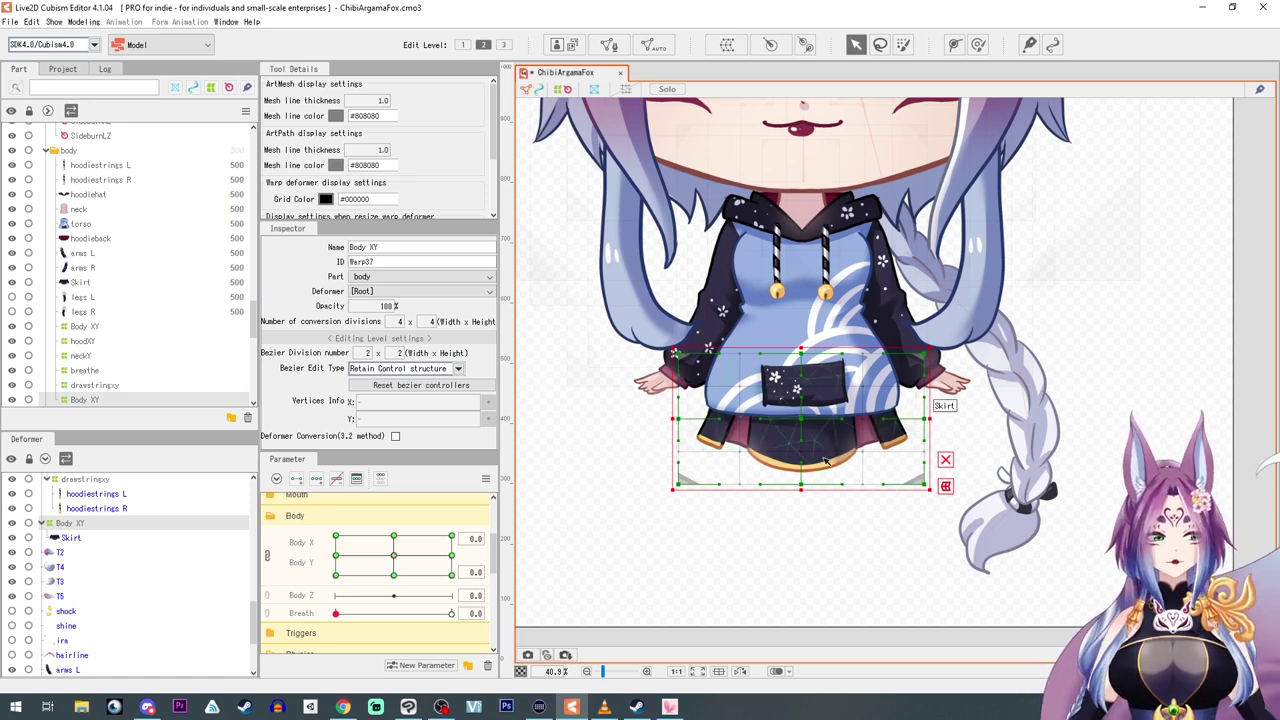
mouse_move(400, 560)
mouse_down()
mouse_move(397, 508)
mouse_move(370, 621)
mouse_move(377, 480)
mouse_move(434, 480)
mouse_move(426, 467)
mouse_move(395, 605)
mouse_move(364, 461)
mouse_move(401, 618)
mouse_move(394, 556)
mouse_up()
Select legs L and make both legs L and legs R visible.
click(86, 301)
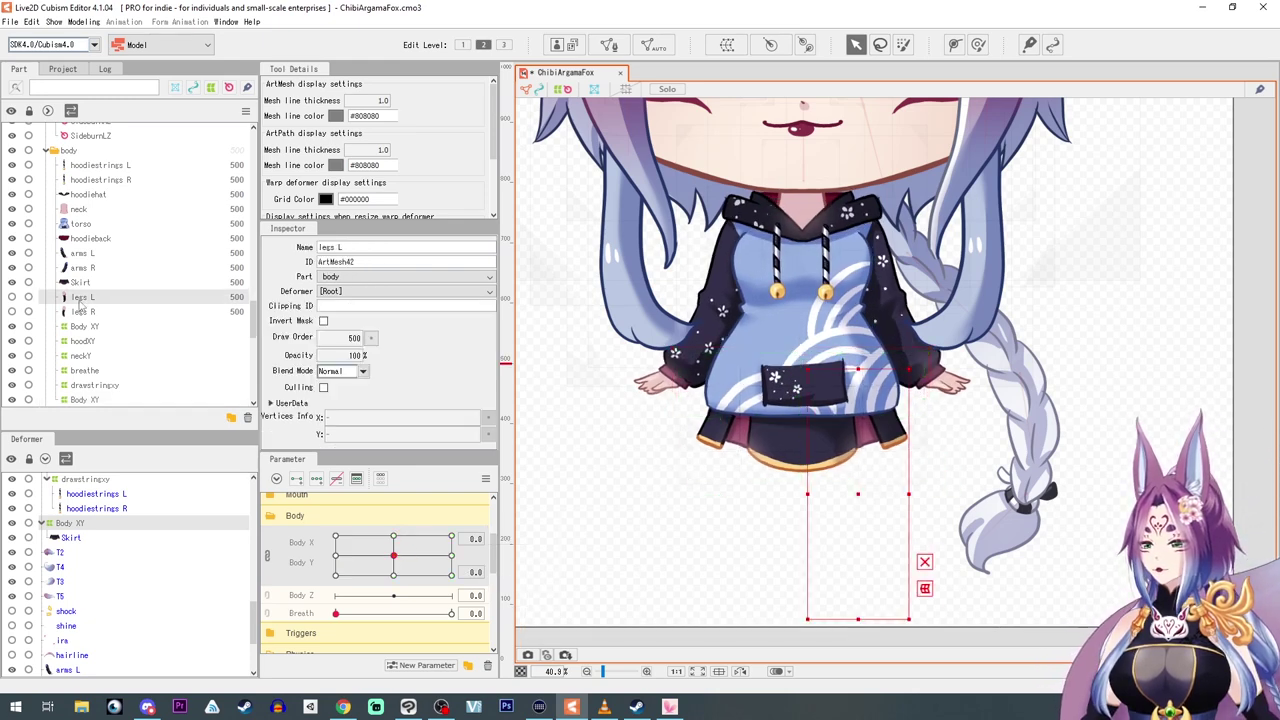
click(12, 298)
click(12, 312)
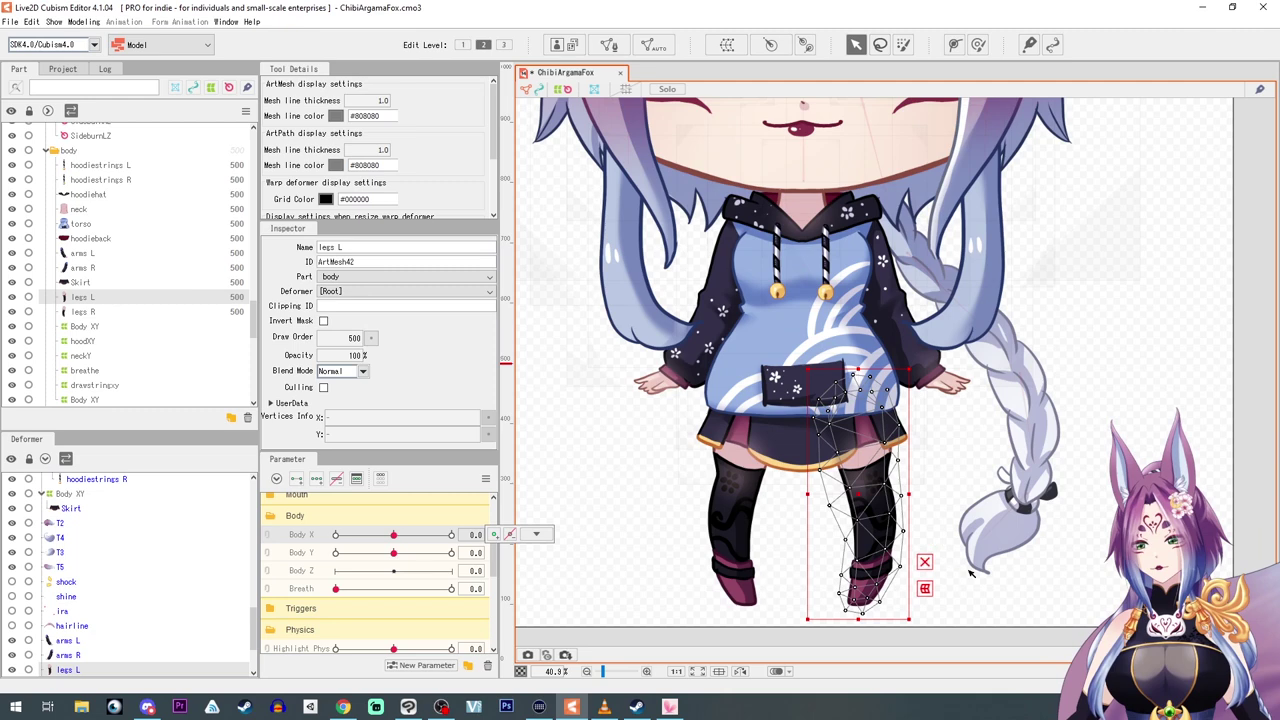
drag(954, 627, 778, 492)
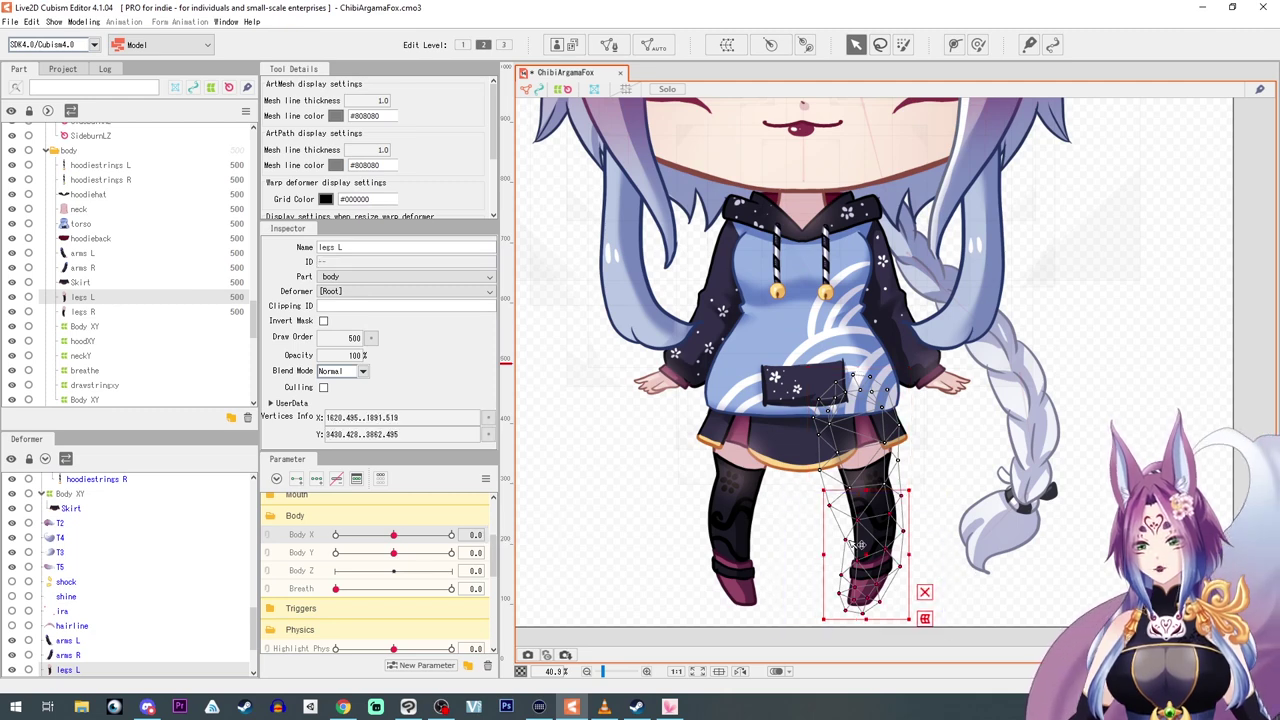
drag(870, 624, 886, 621)
drag(866, 562, 884, 556)
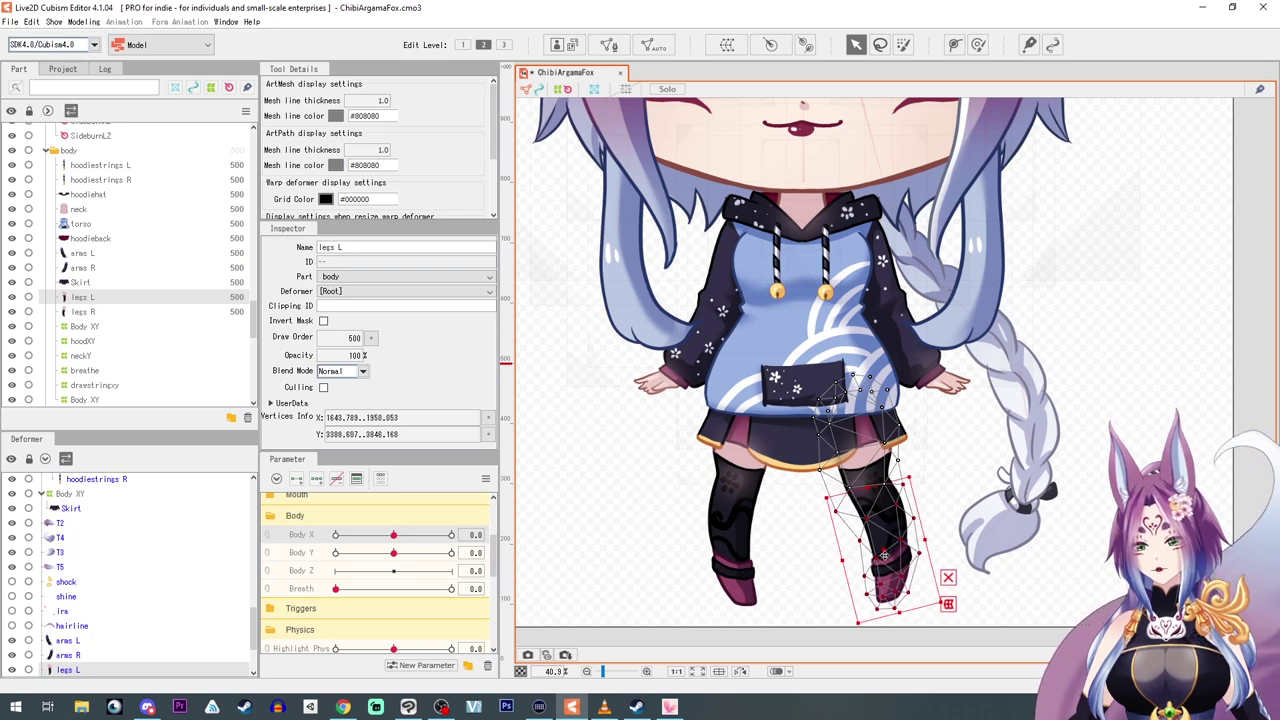
key(ctrl+z)
key(ctrl+z)
Add three Body X keys to legs L and tilt its upper end left at Body X -10.
click(926, 590)
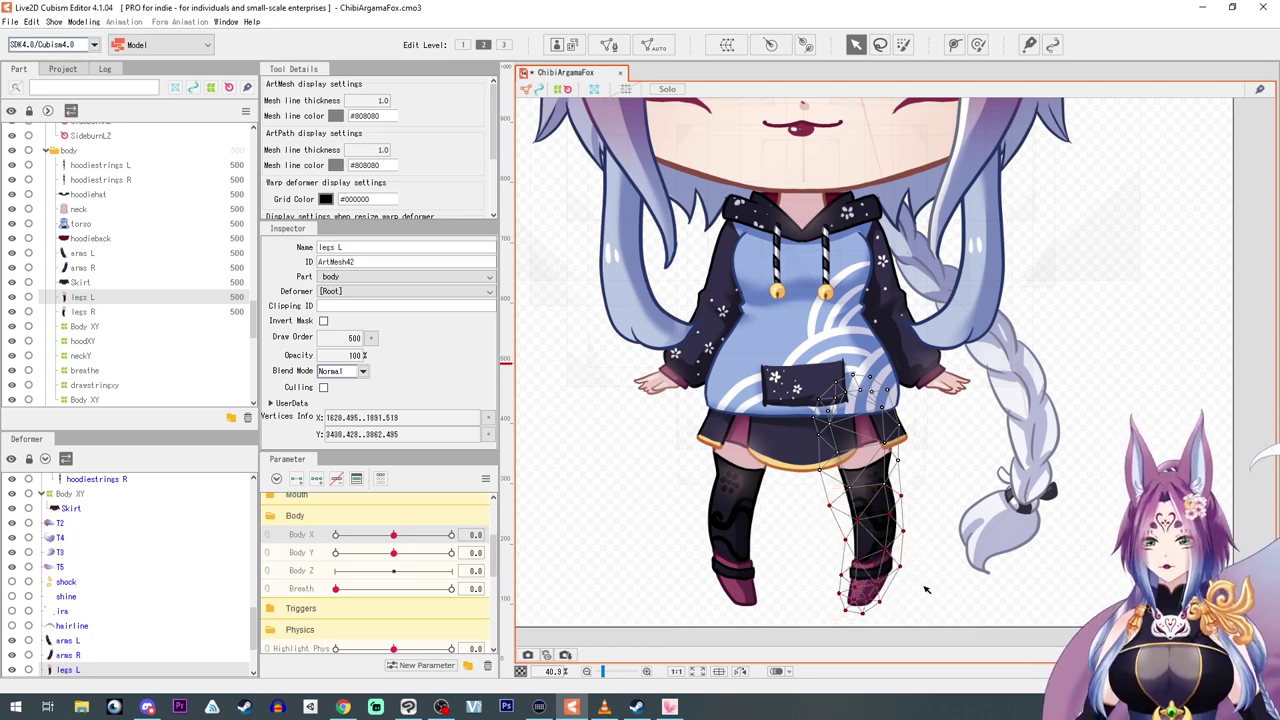
click(336, 535)
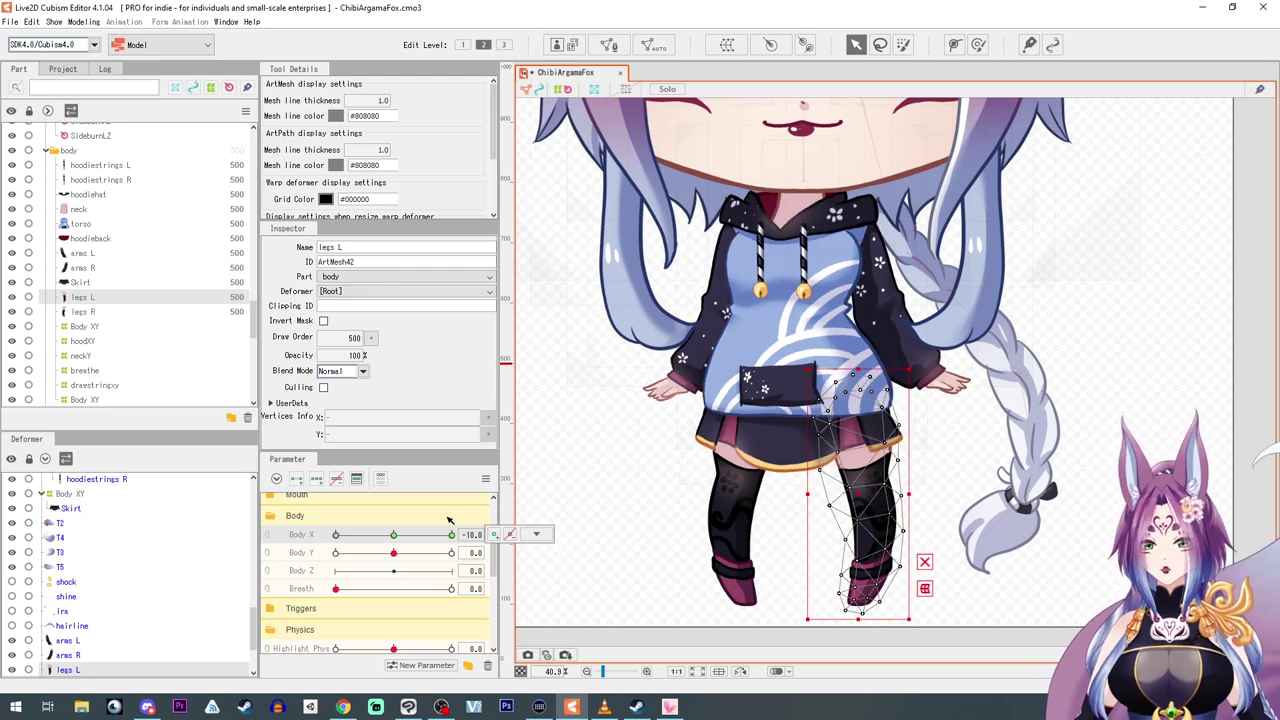
drag(912, 492, 855, 490)
Tilt and shift the upper end of legs L right at Body X 10, and return Body X to 0.
drag(335, 538, 455, 537)
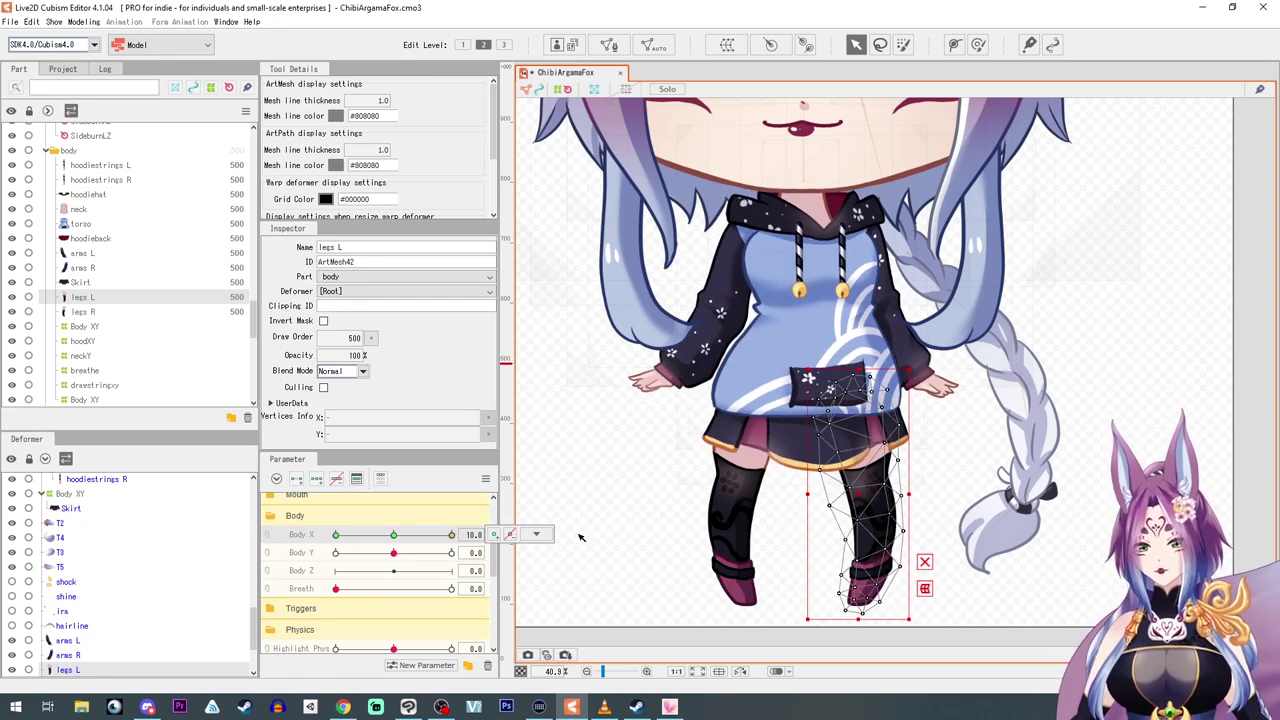
click(536, 534)
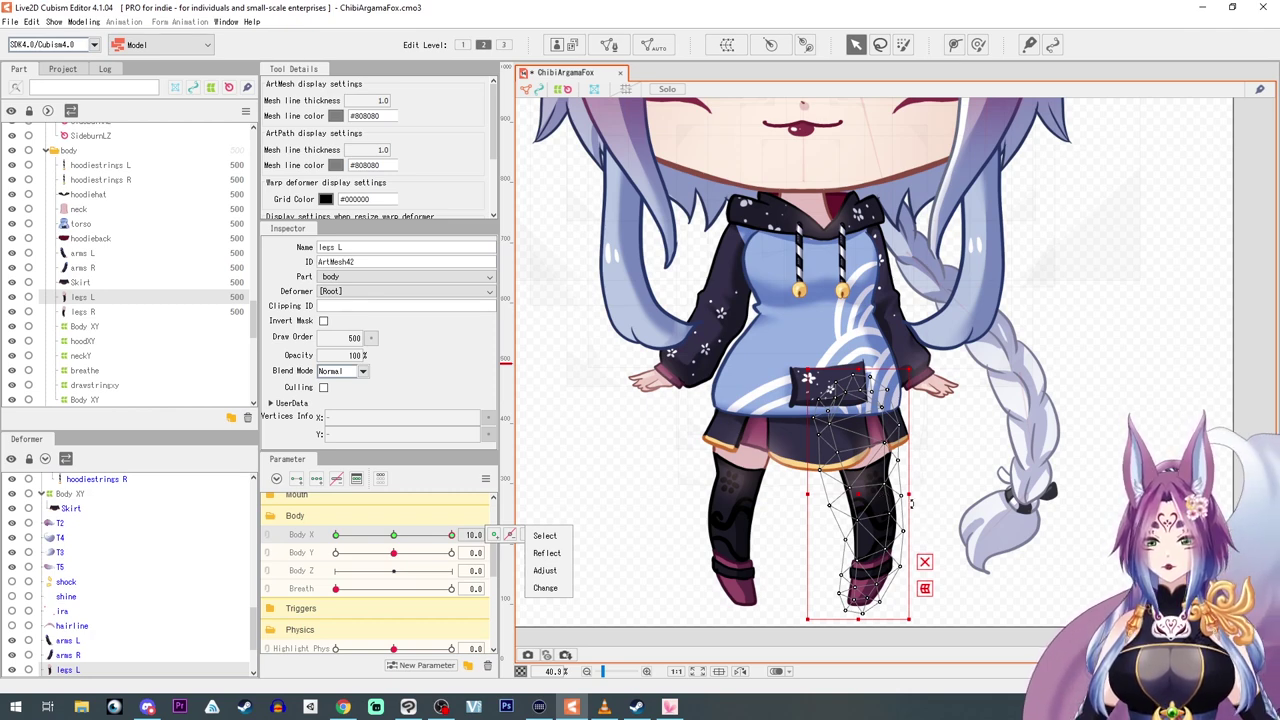
drag(913, 511, 918, 496)
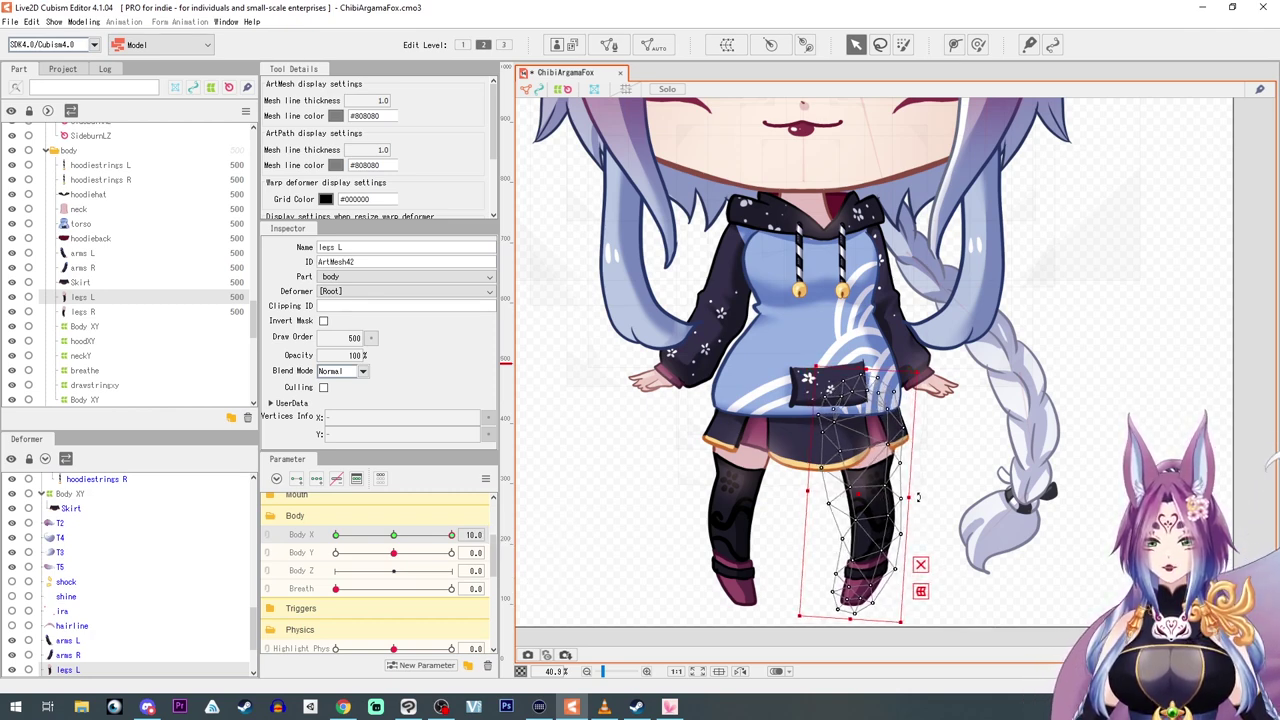
mouse_move(451, 536)
mouse_down()
mouse_move(283, 526)
mouse_move(457, 535)
mouse_up()
click(860, 505)
drag(860, 505, 867, 497)
drag(452, 536, 239, 533)
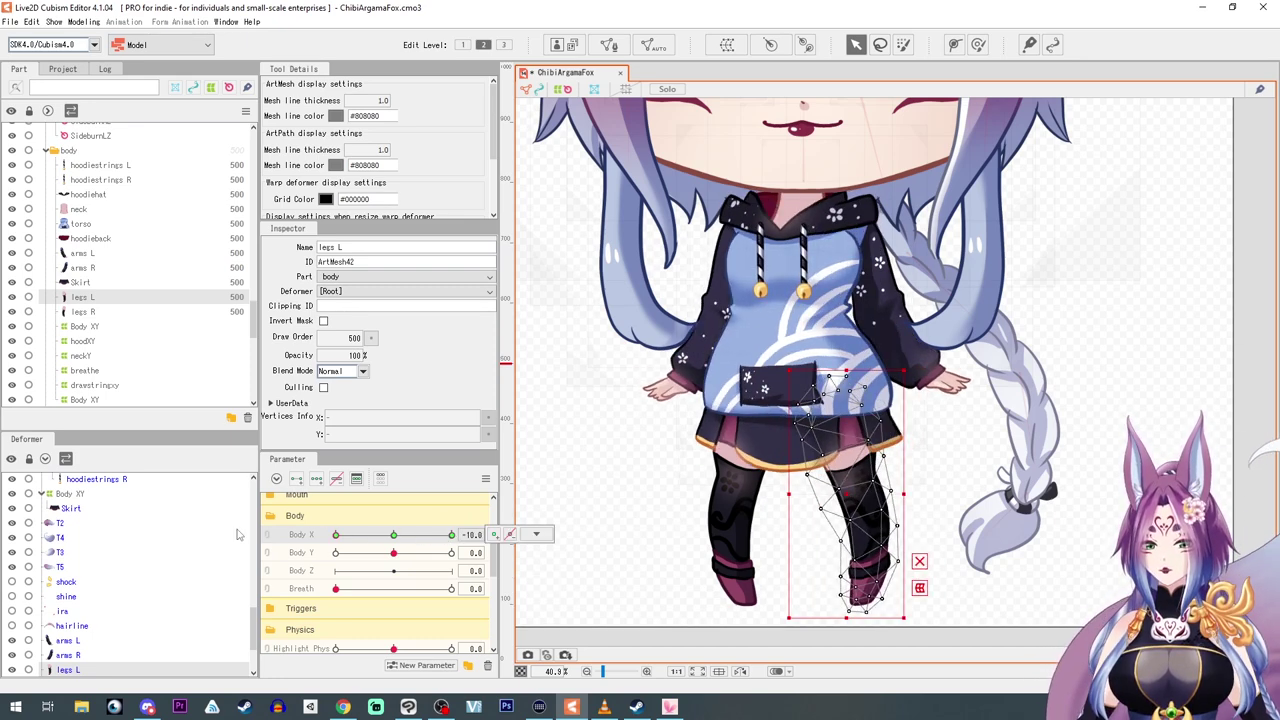
drag(336, 535, 240, 518)
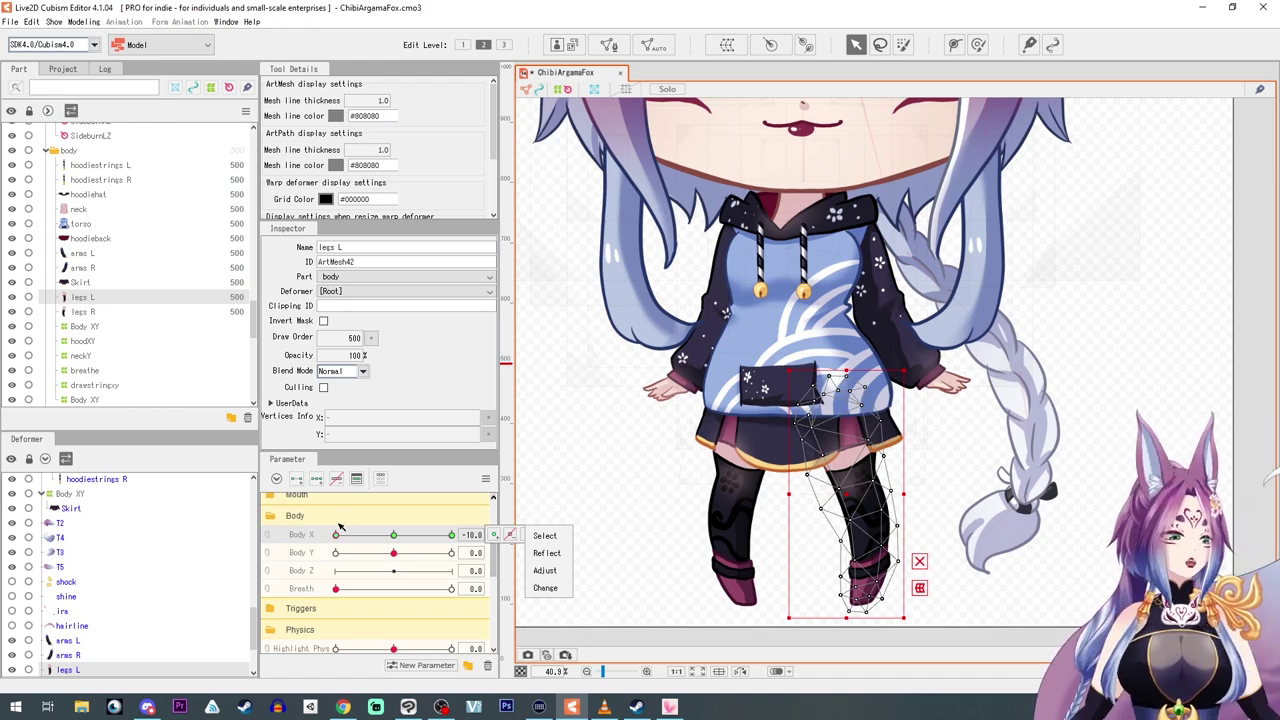
drag(343, 535, 393, 536)
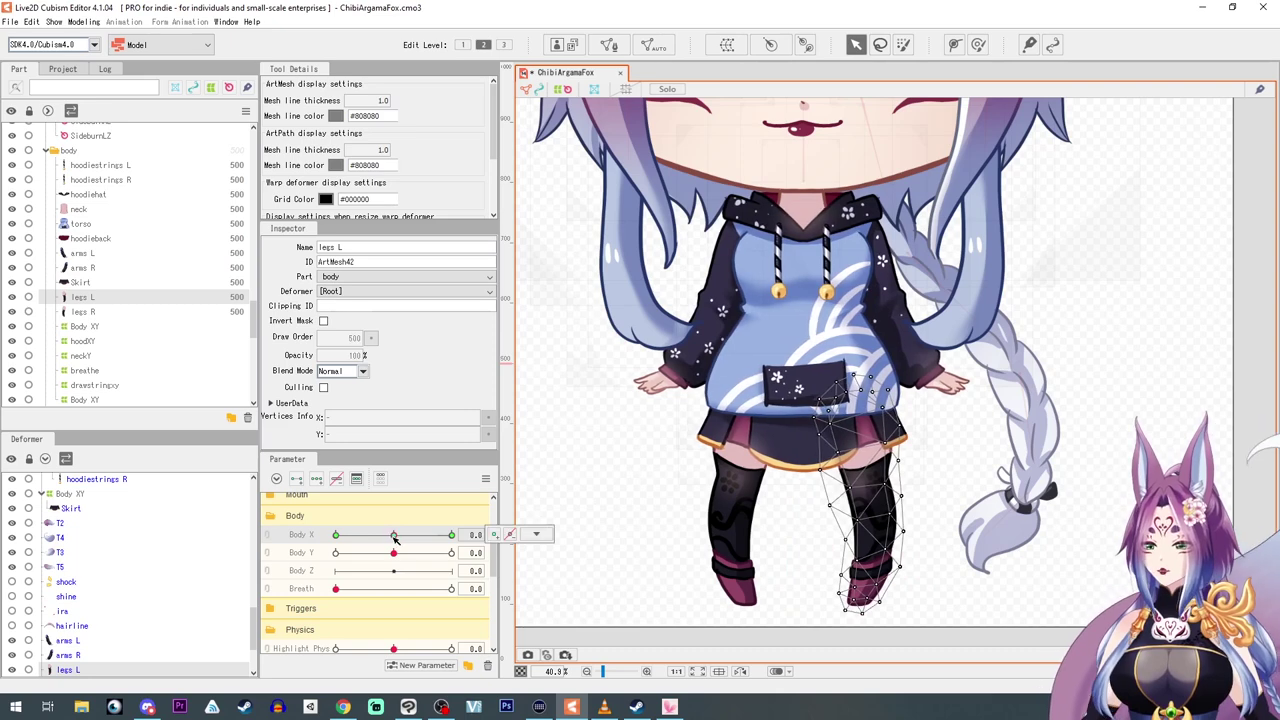
Add three Body X keys to legs R and rotate the leg slightly at Body X 10 and -10.
click(80, 312)
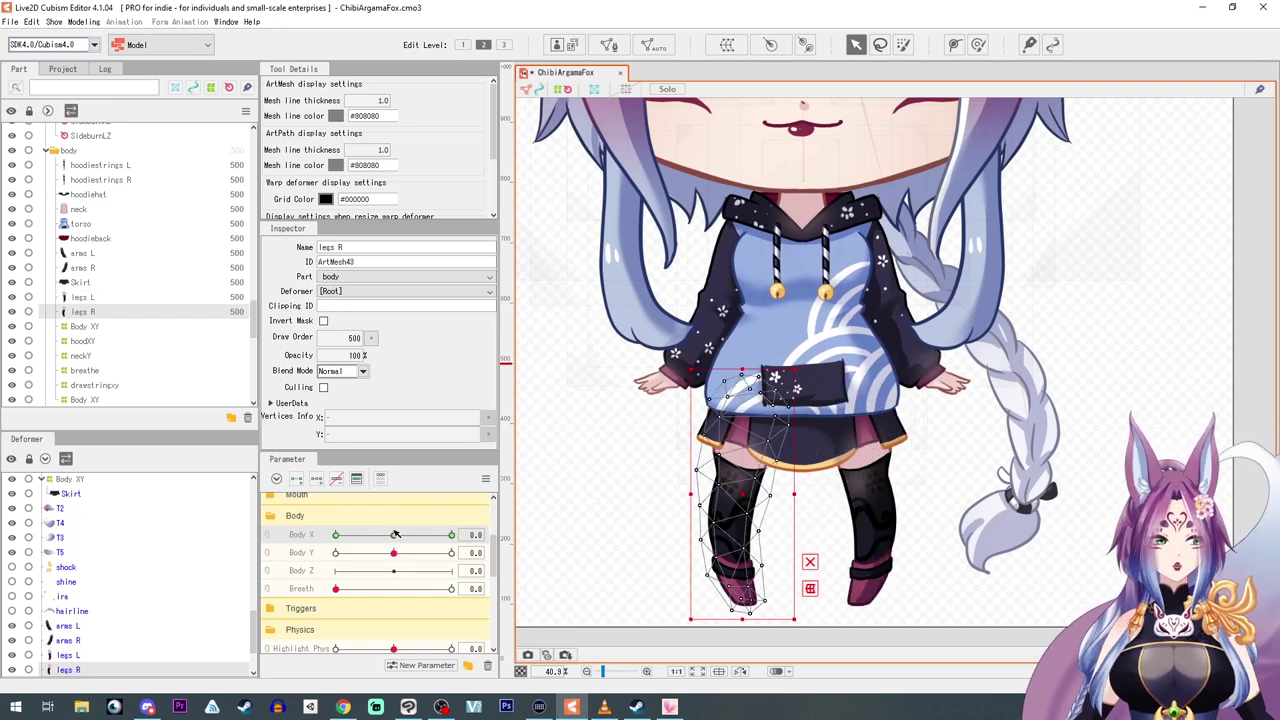
drag(394, 536, 491, 545)
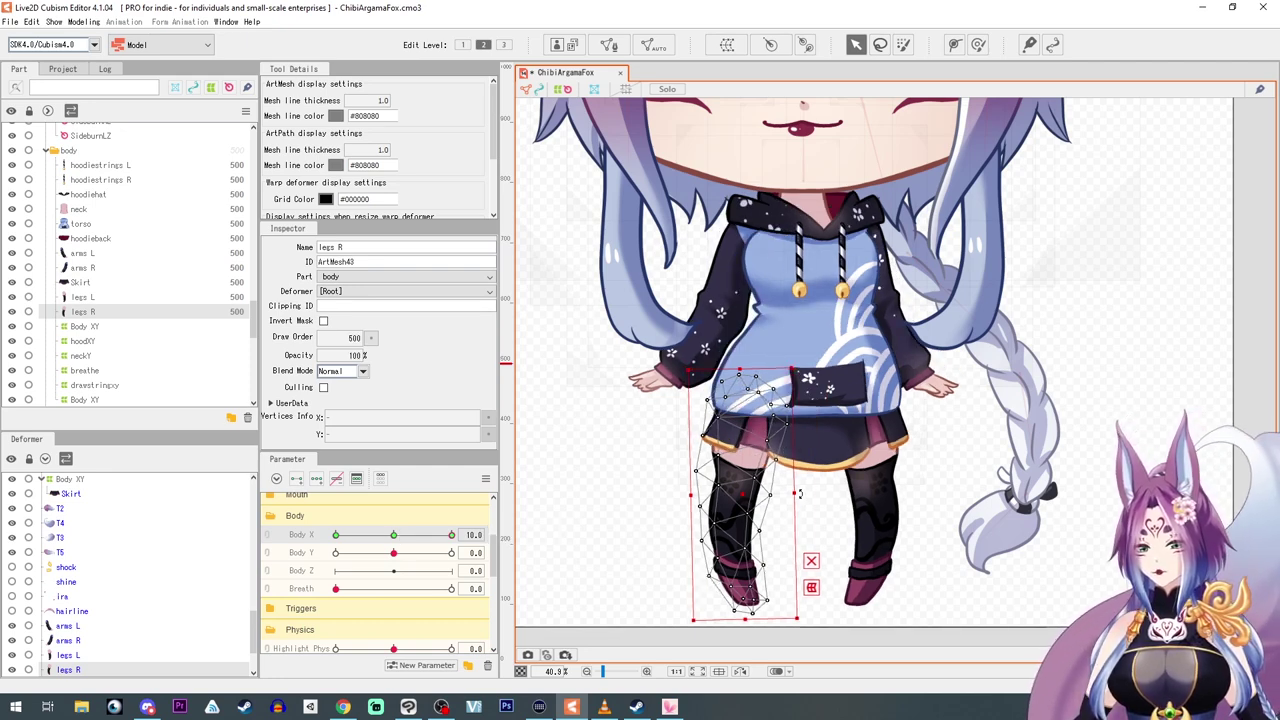
drag(800, 494, 800, 496)
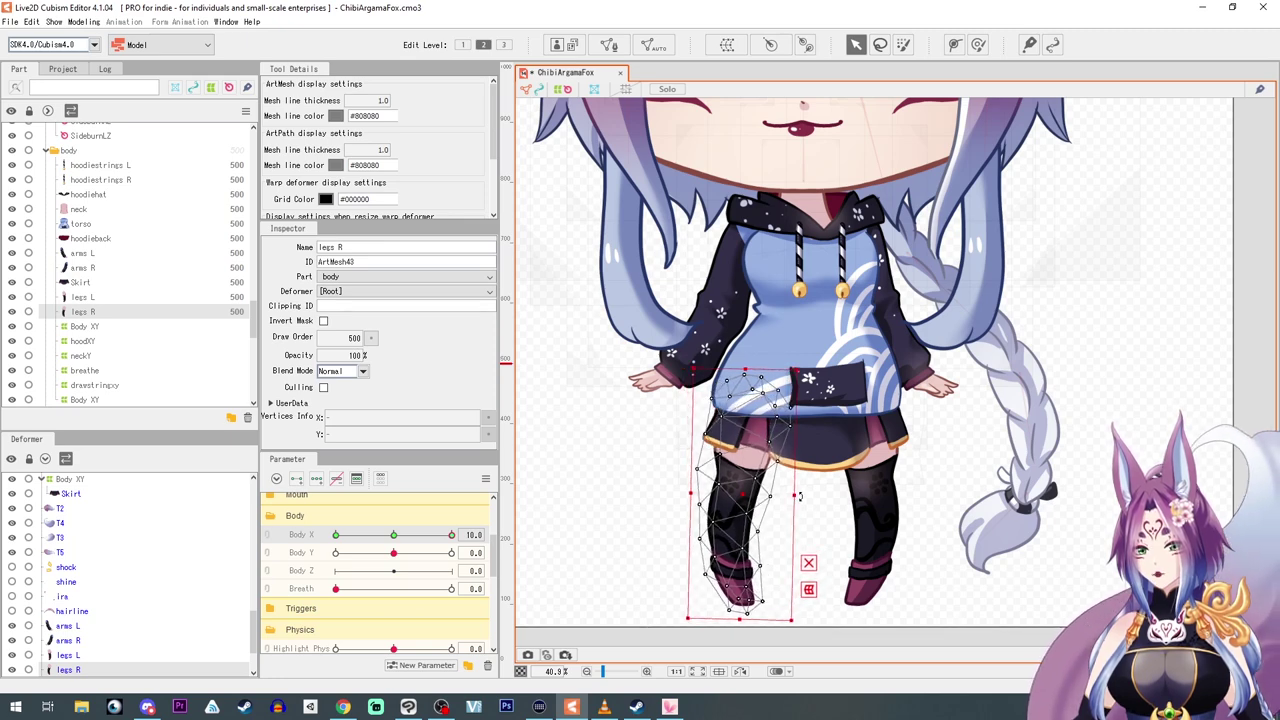
drag(452, 535, 291, 533)
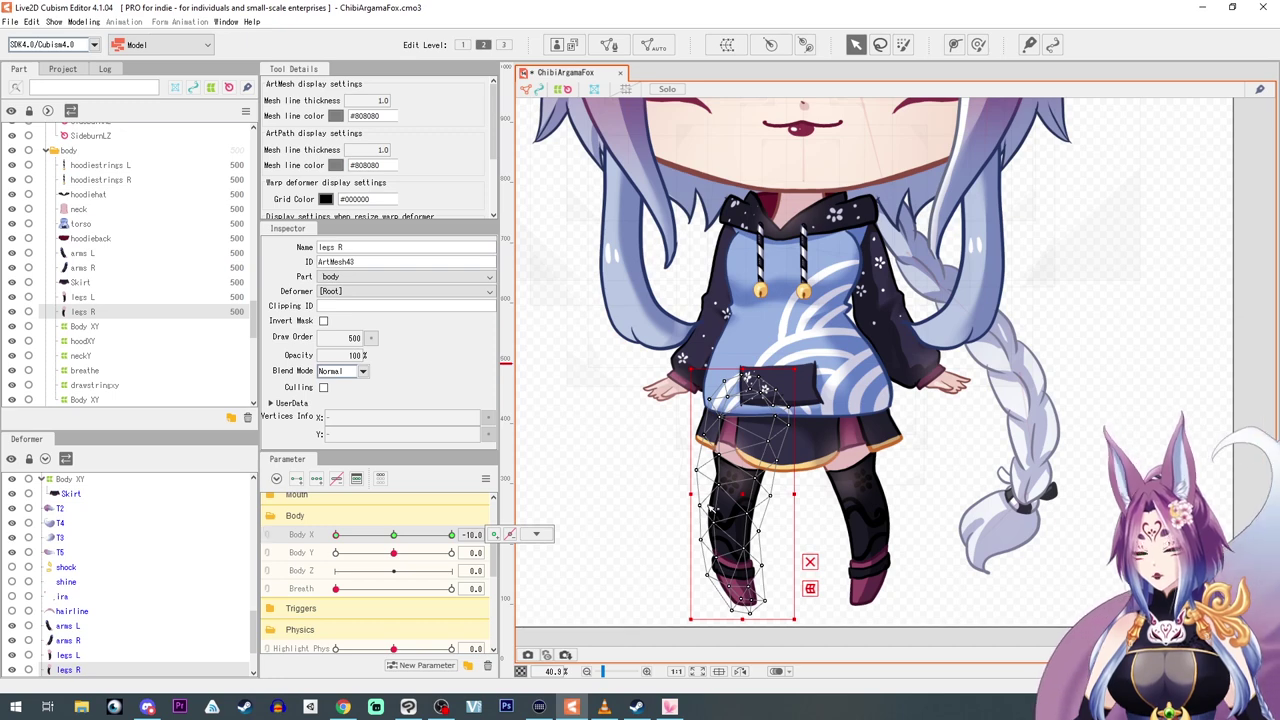
drag(798, 494, 801, 489)
Tilt legs R further at Body X 10 and shift it right so its upper end follows the skirt.
drag(336, 535, 460, 535)
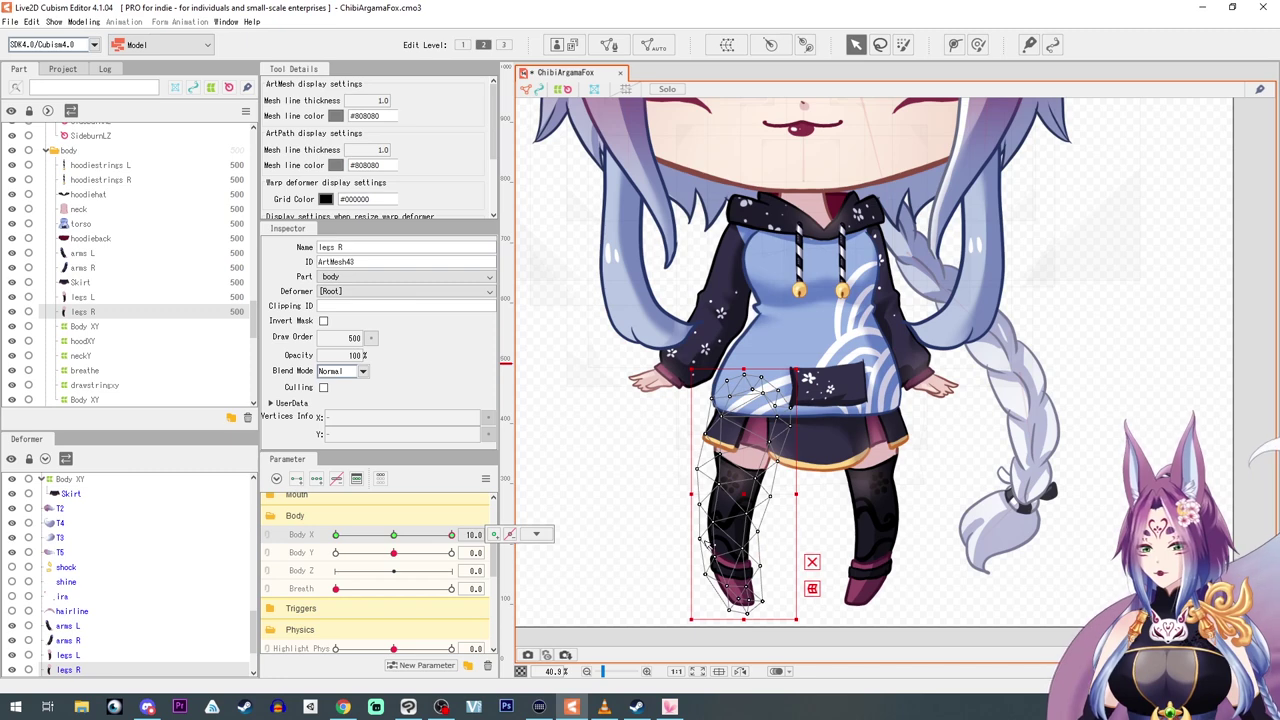
drag(806, 493, 740, 494)
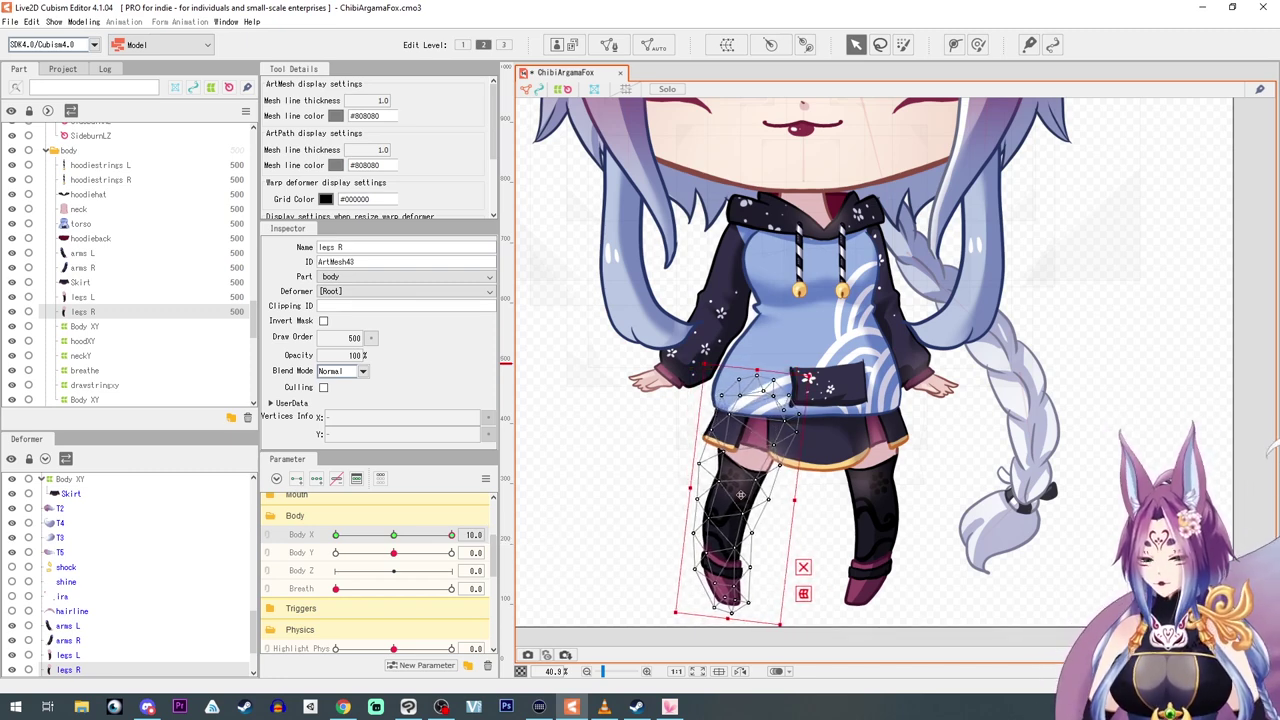
click(738, 501)
mouse_move(444, 536)
mouse_down()
mouse_move(423, 539)
mouse_move(451, 535)
mouse_up()
click(510, 534)
drag(752, 493, 761, 493)
Shift legs R slightly left at Body X -10 and return Body X to 0.
drag(436, 538, 336, 535)
drag(733, 490, 729, 491)
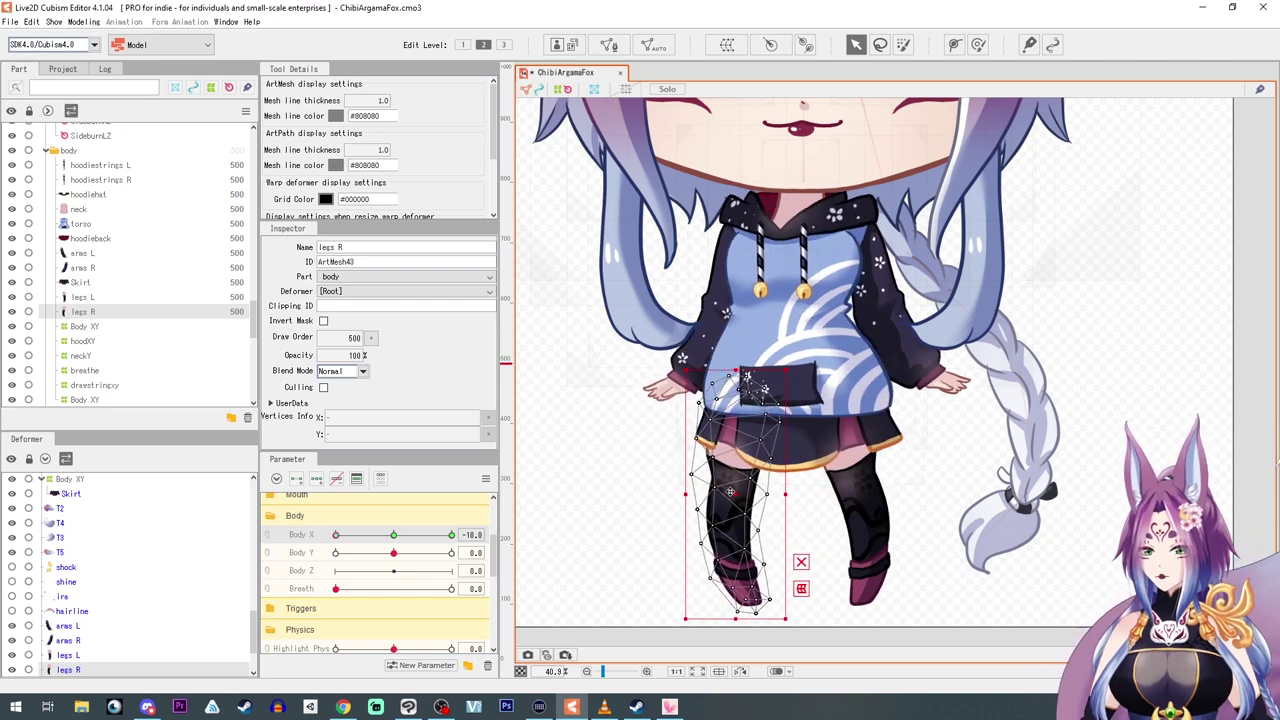
drag(337, 535, 396, 537)
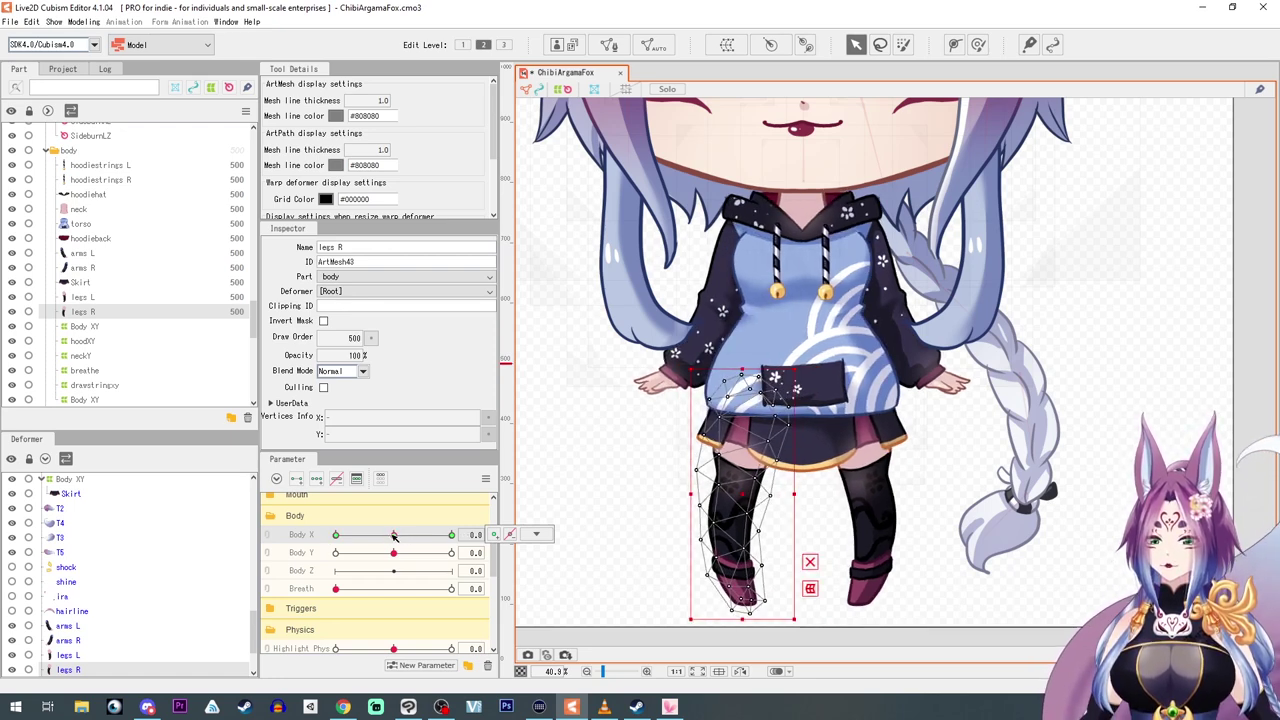
Nudge legs R slightly farther right at Body X 10 and farther left at -10, and return Body X to 0.
drag(396, 537, 474, 536)
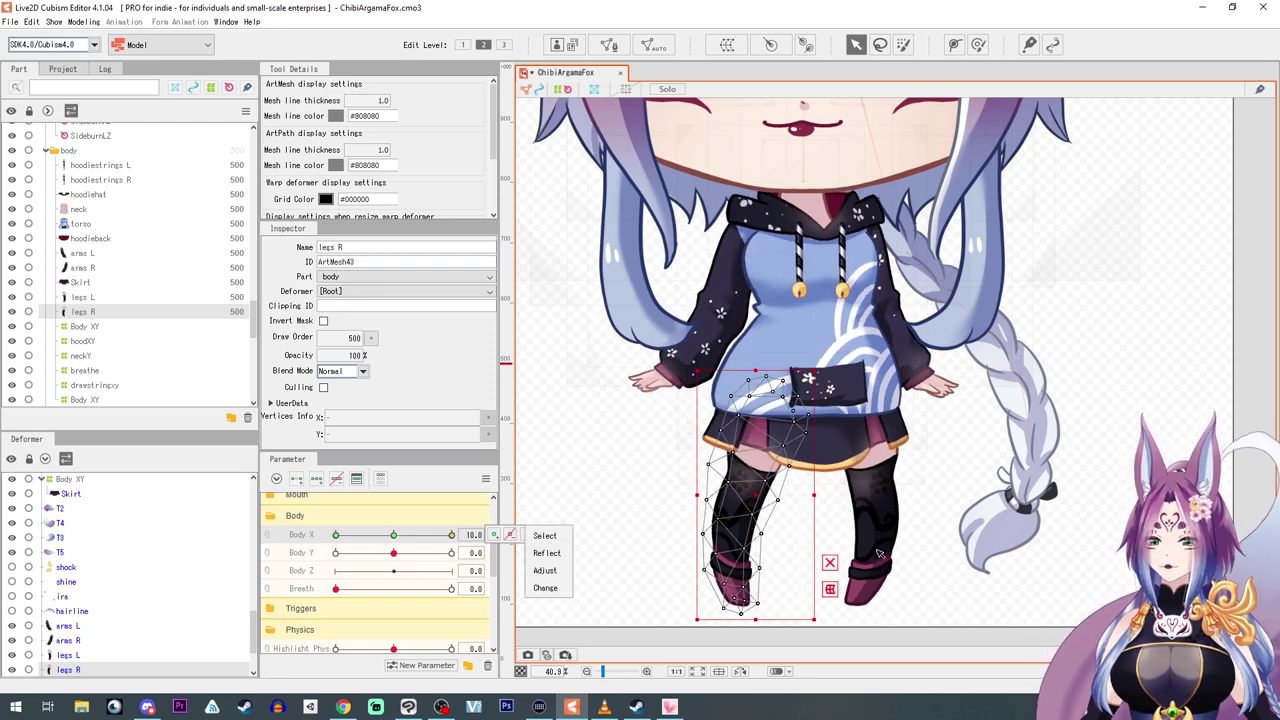
drag(758, 491, 763, 491)
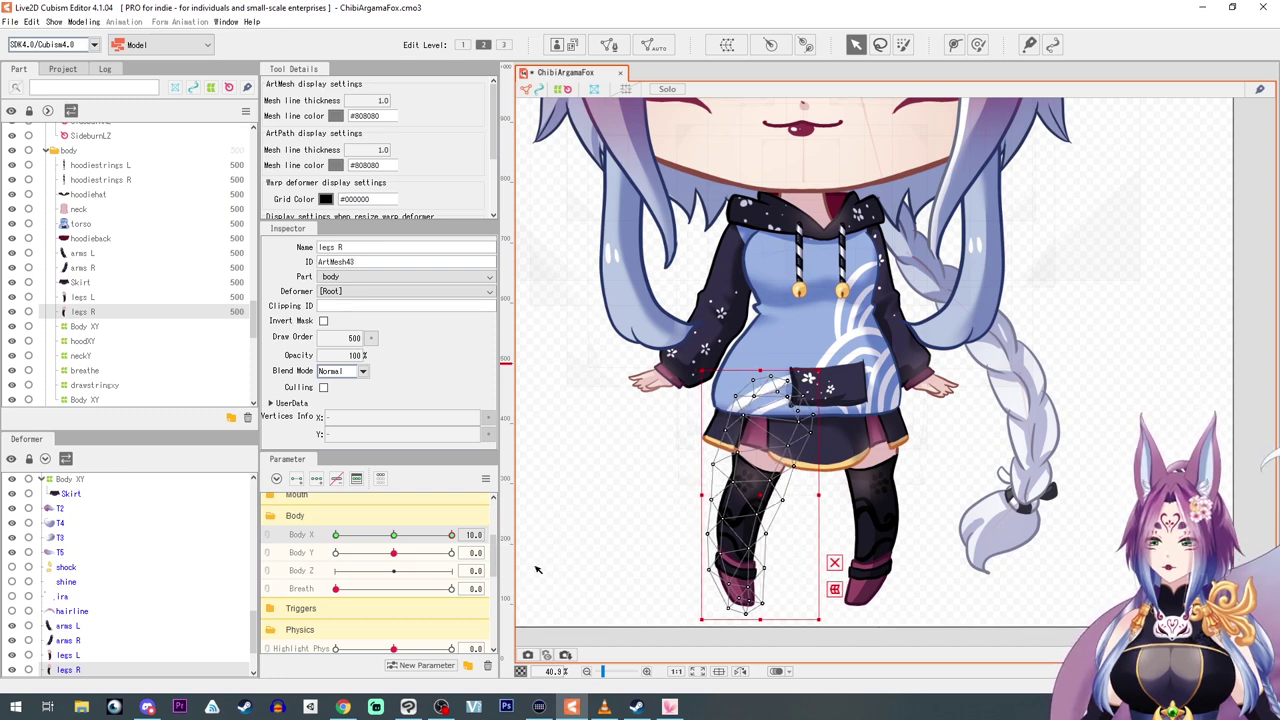
drag(448, 537, 274, 535)
drag(738, 497, 734, 497)
drag(333, 536, 449, 548)
key(Down)
key(Down)
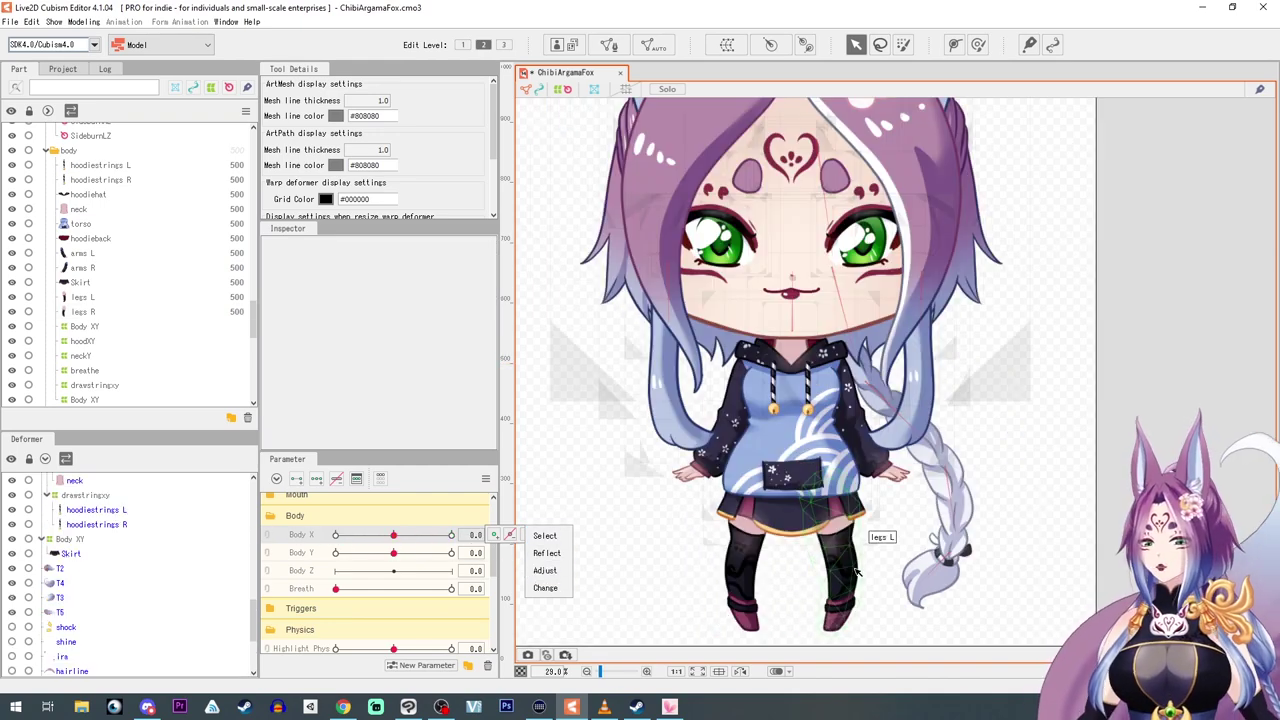
Add three Body Y keys to legs L and lower the leg's upper edge slightly at Body Y -10.
click(77, 298)
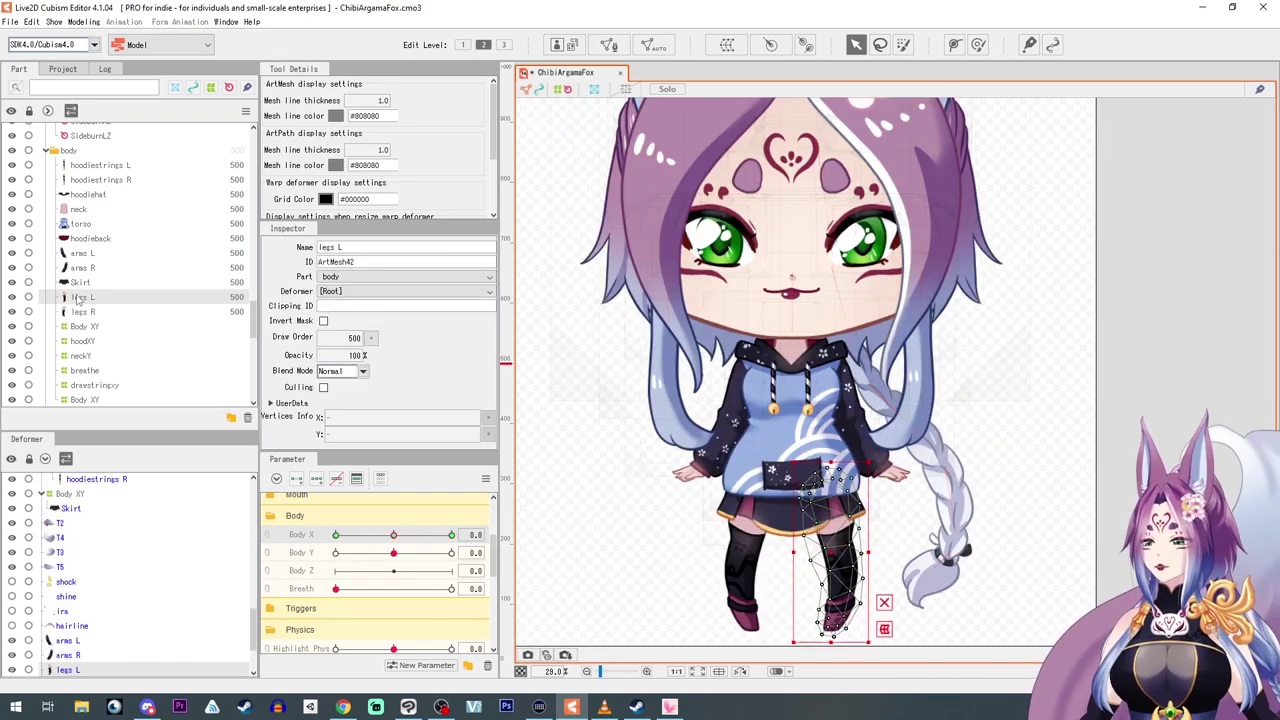
click(292, 552)
click(317, 479)
drag(395, 553, 497, 560)
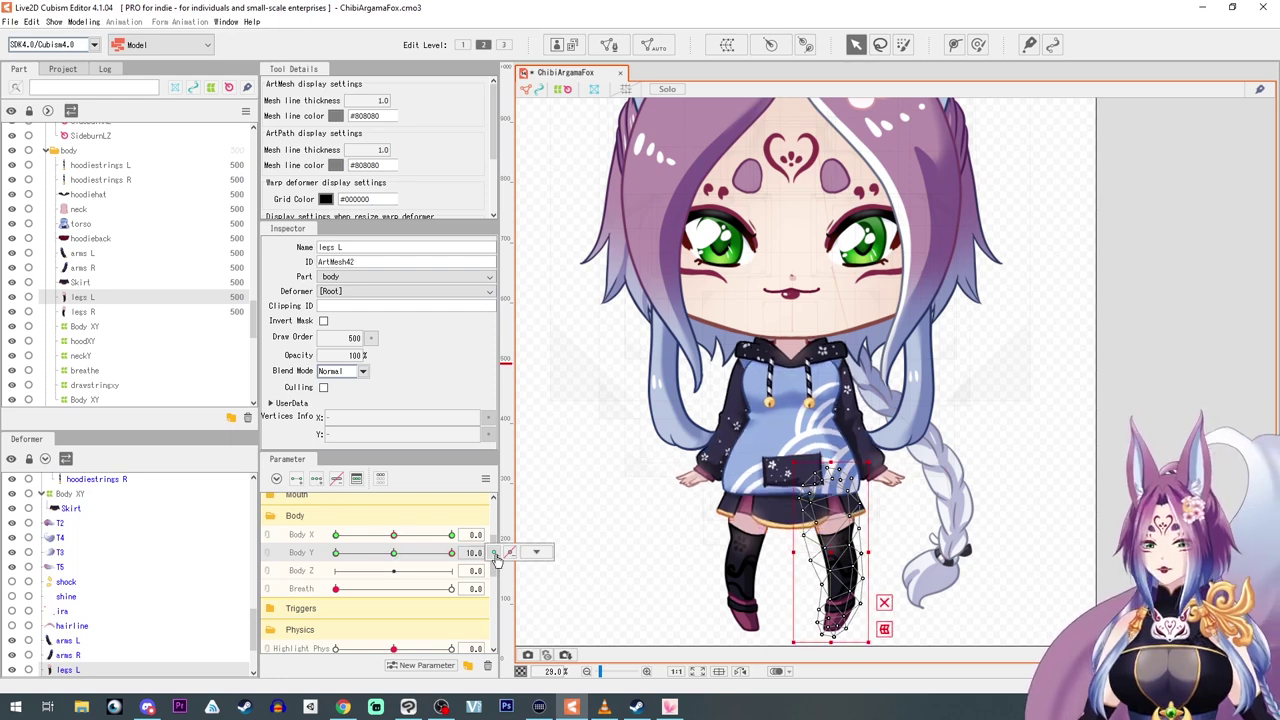
click(536, 552)
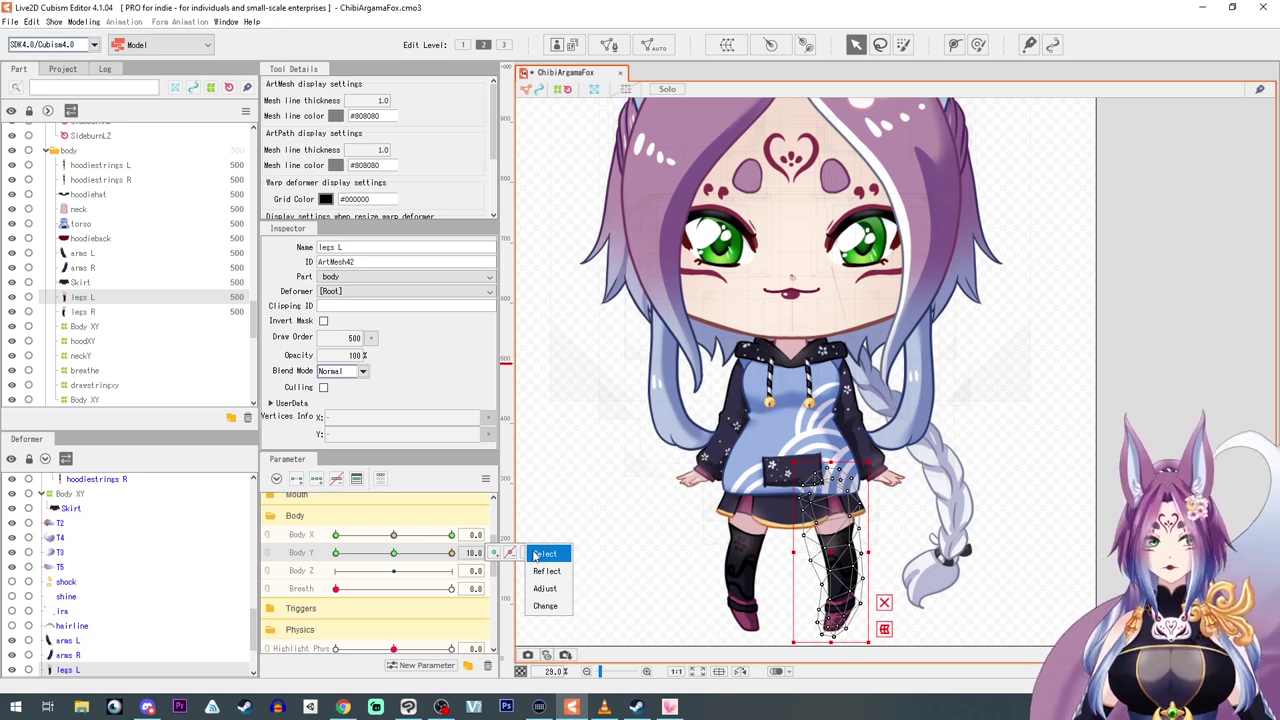
click(547, 571)
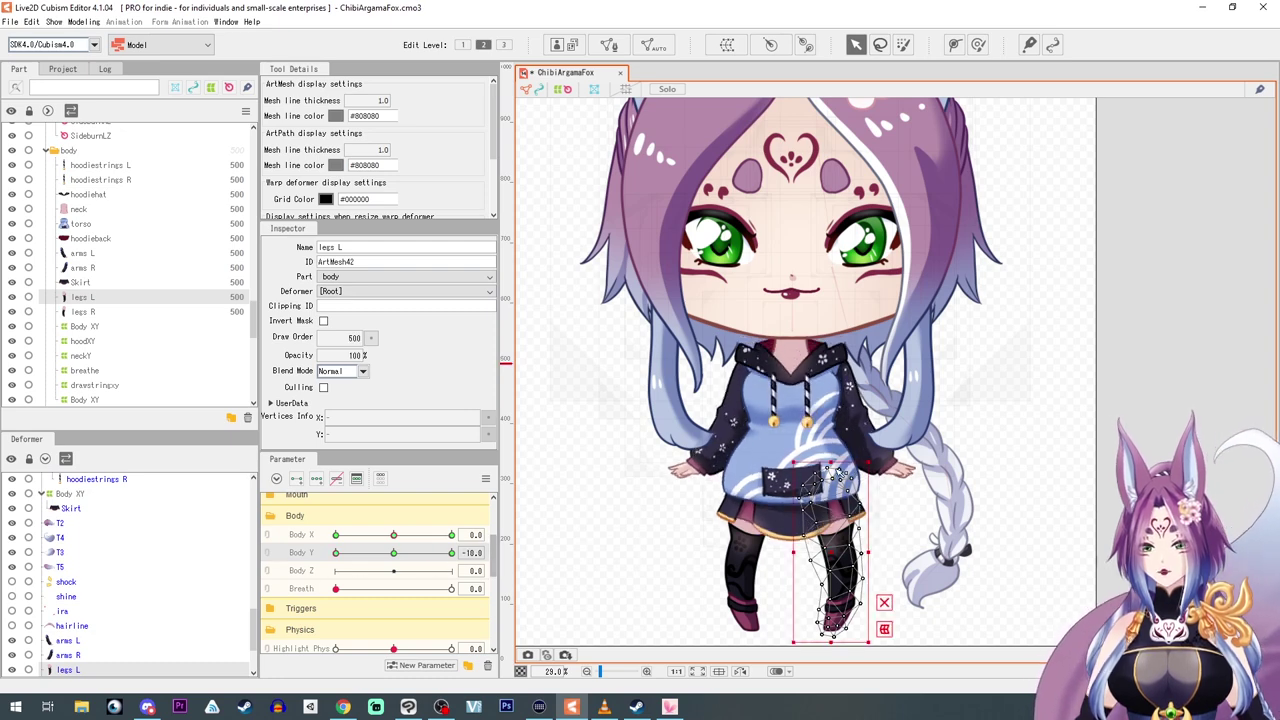
drag(831, 462, 827, 471)
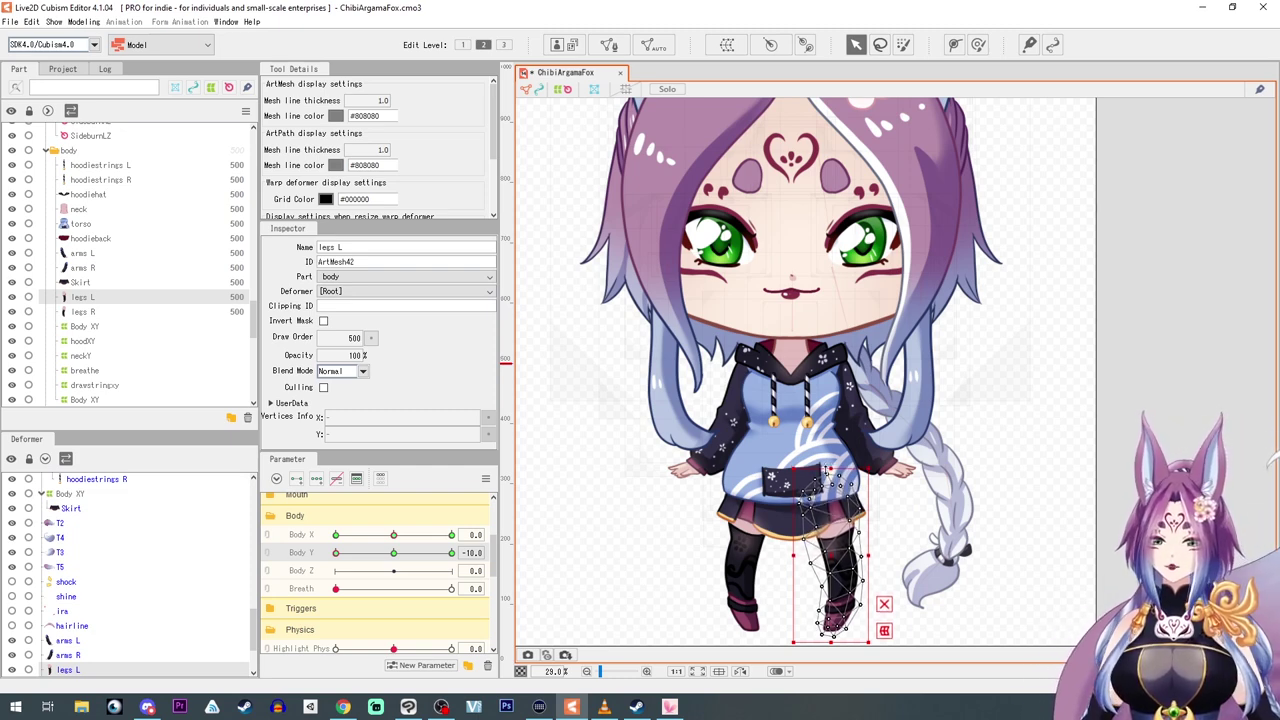
Bend the middle of legs L slightly left at Body Y -10 with a 2 by 2 temporary warp, and apply it.
click(884, 631)
drag(838, 561, 830, 561)
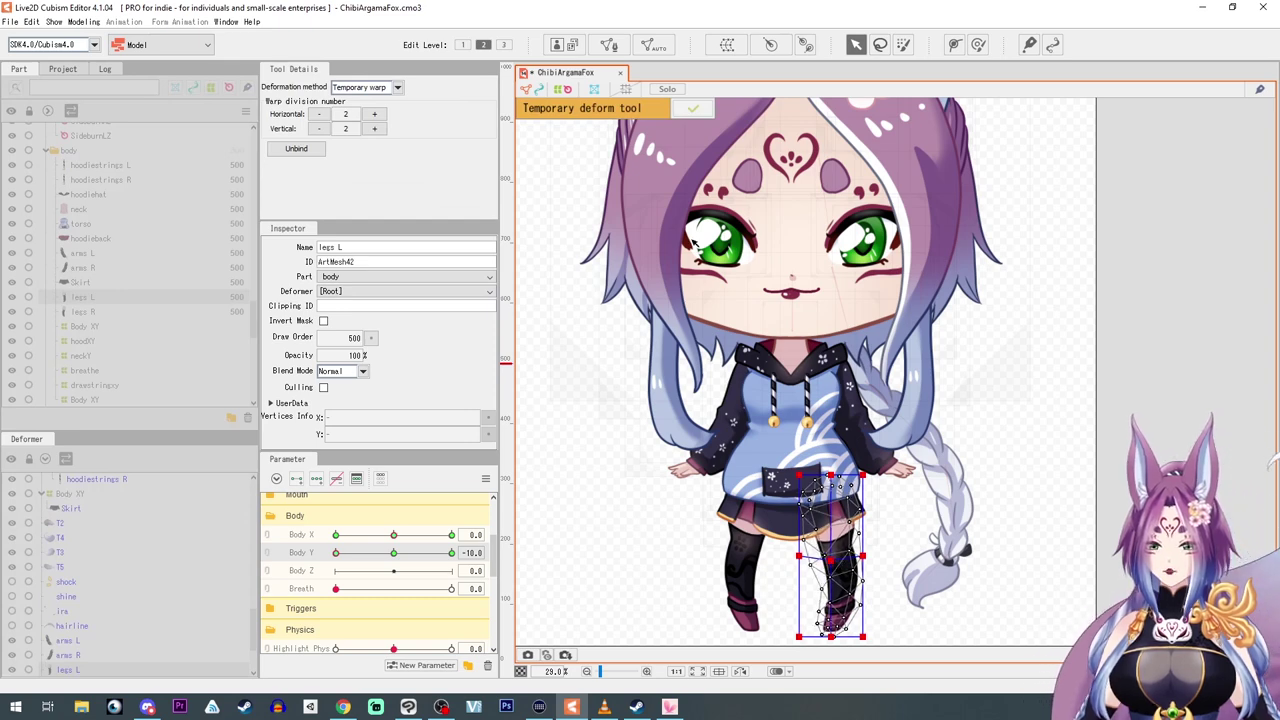
click(693, 108)
Raise the upper edge of legs L slightly at Body Y 10 and start a temporary deformation of the leg.
drag(336, 553, 495, 550)
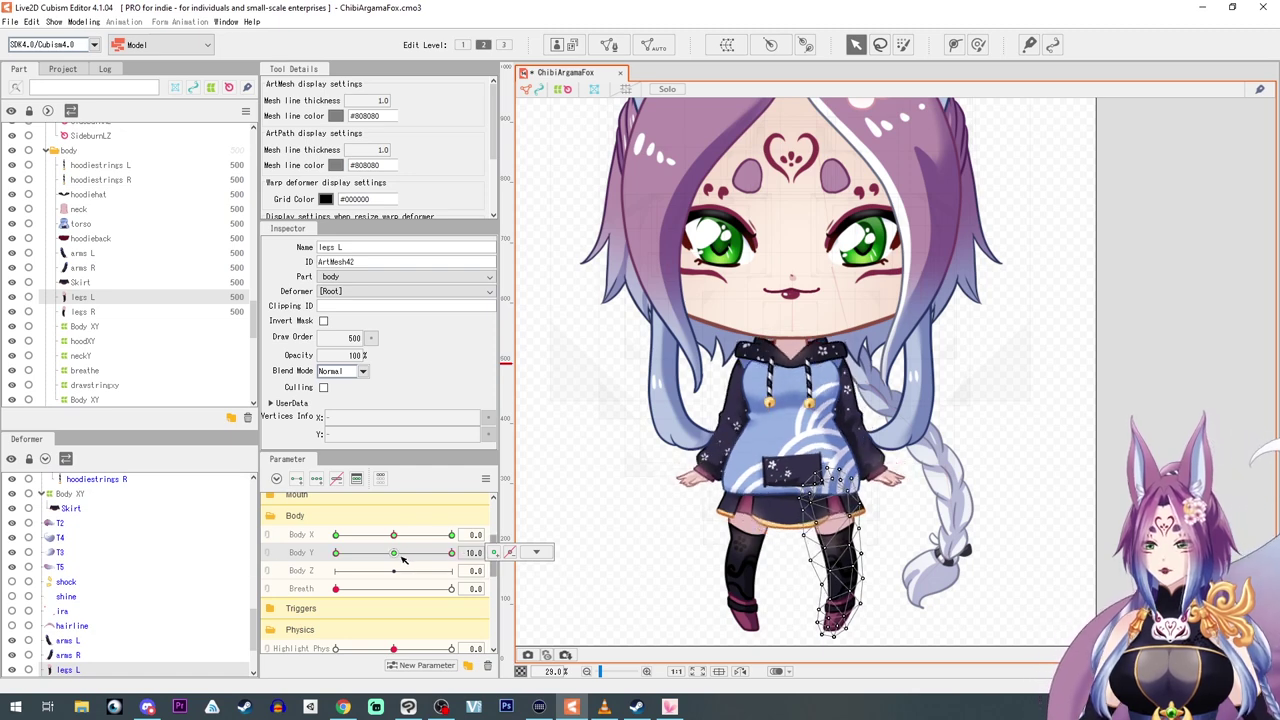
click(79, 300)
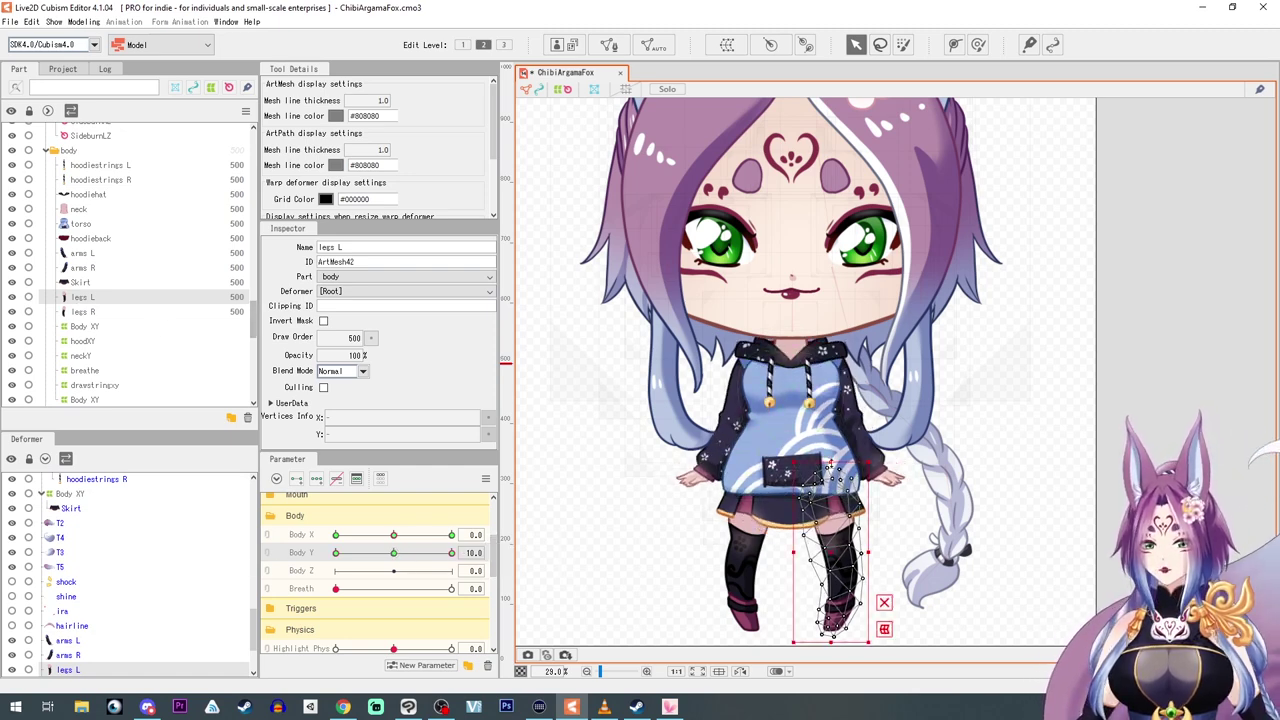
drag(831, 461, 831, 452)
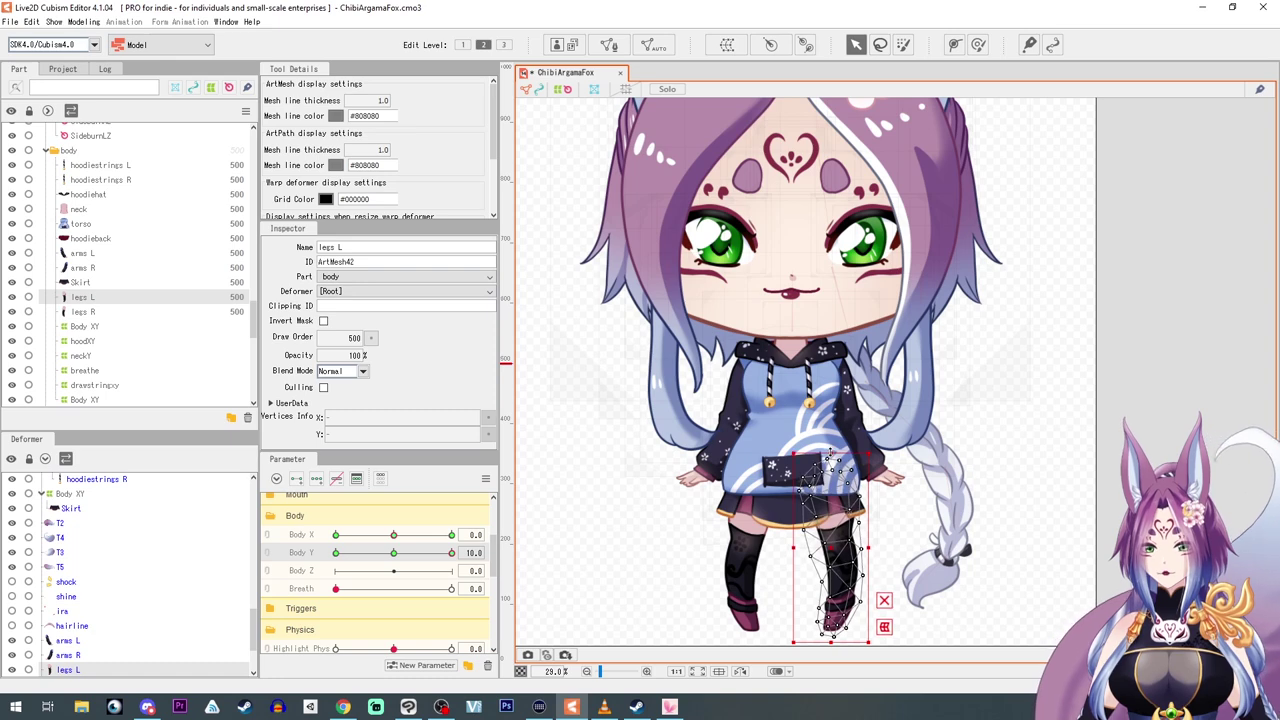
click(889, 635)
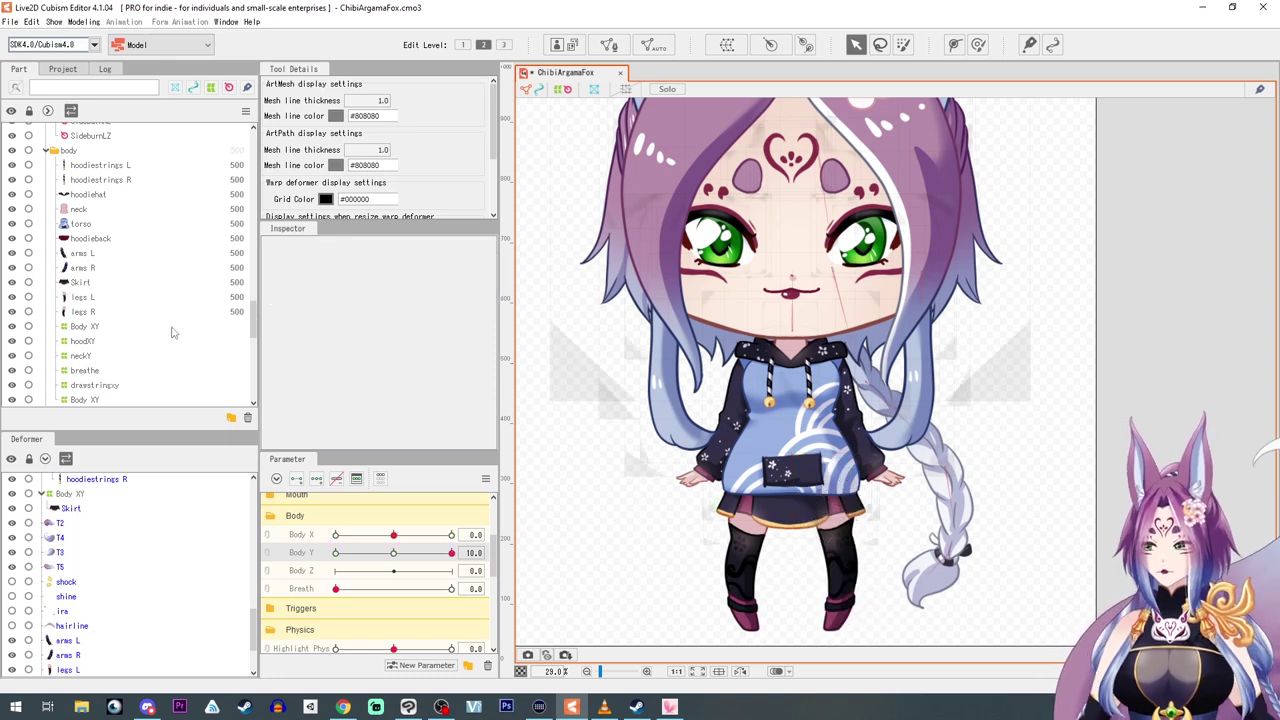
Bend the middle of legs L slightly upward at Body Y 10 with a 2 by 2 temporary warp, and apply it.
click(80, 312)
click(80, 283)
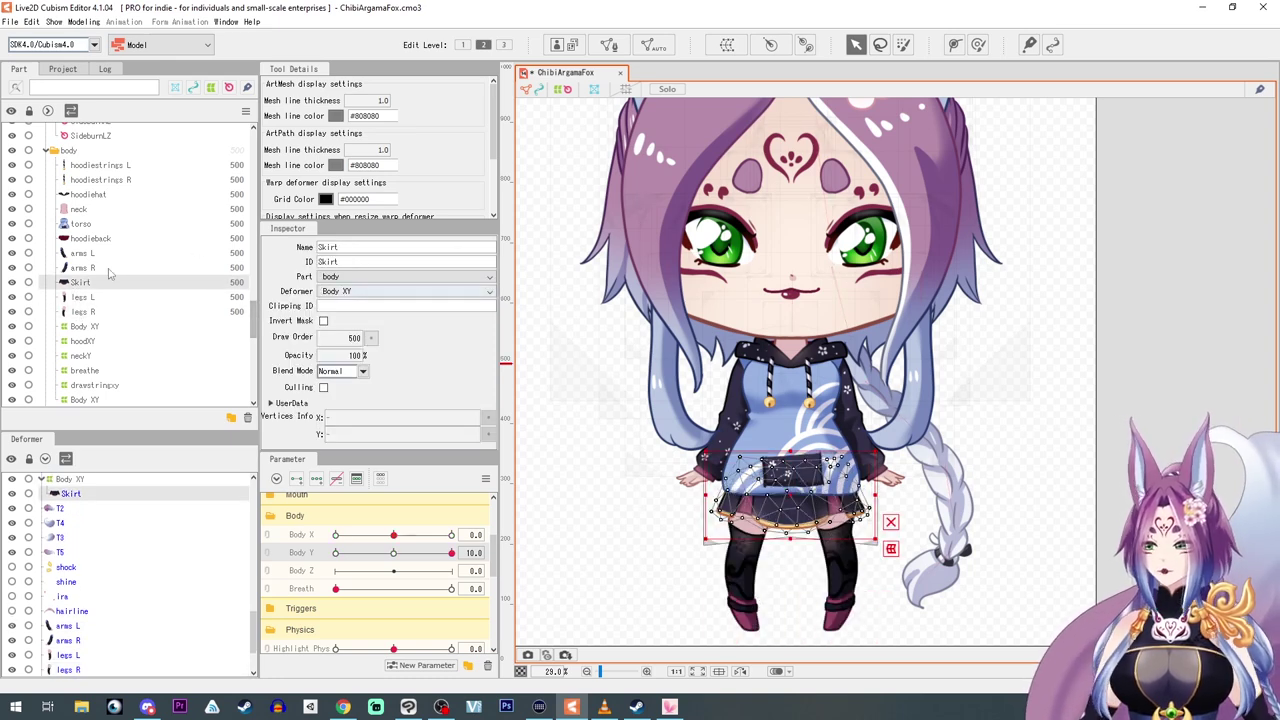
click(77, 299)
click(886, 627)
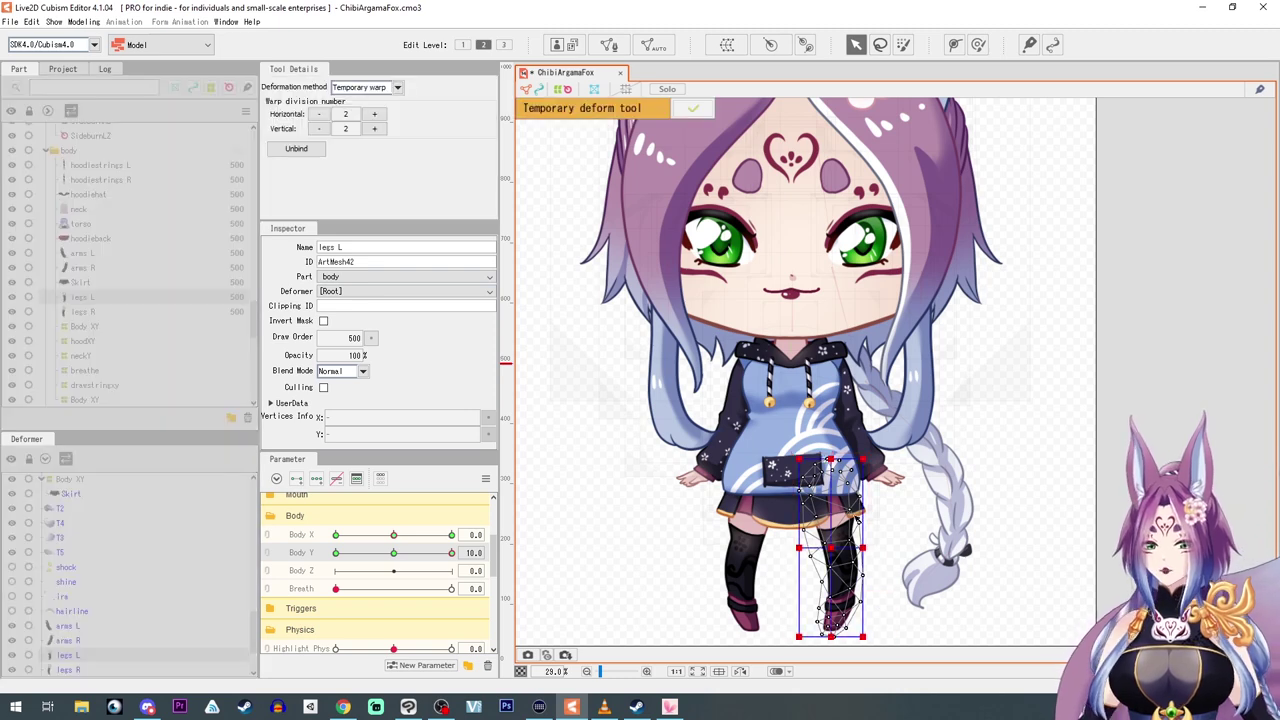
drag(830, 549, 833, 539)
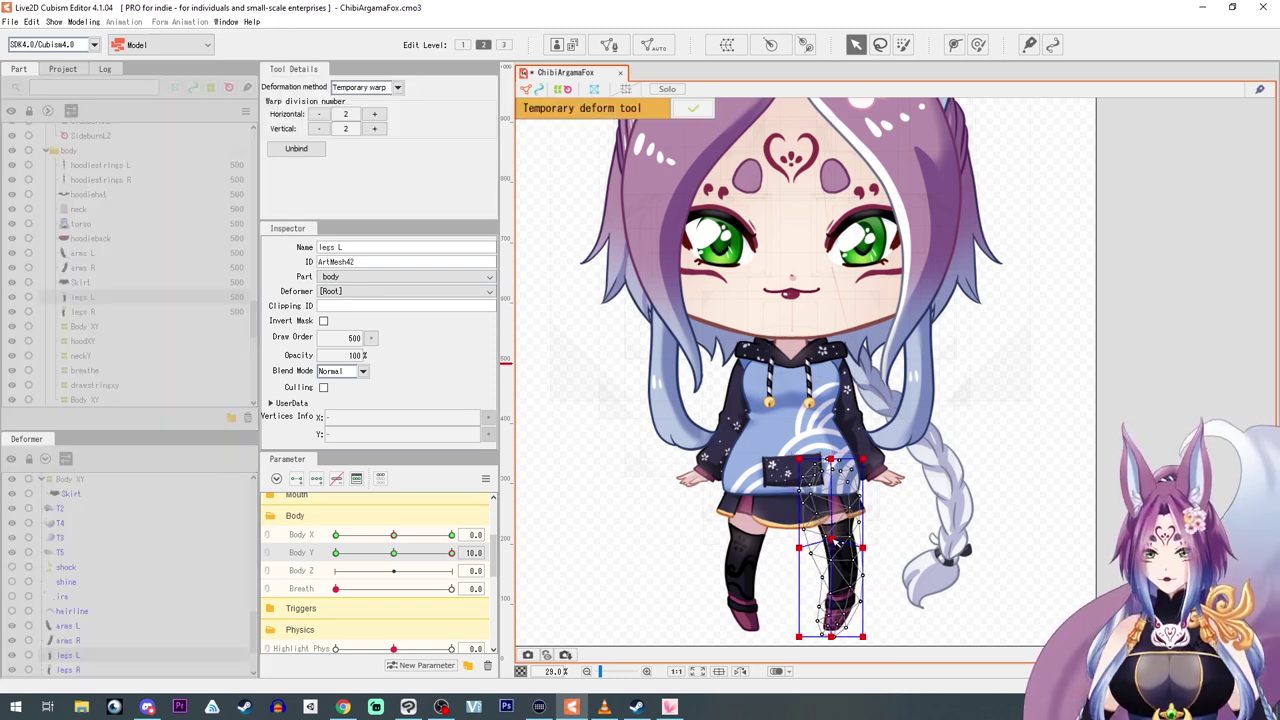
click(693, 108)
Lower the upper edge of legs R slightly at Body Y -10, bend its middle slightly left with a temporary deformation, and apply it.
drag(453, 552, 172, 573)
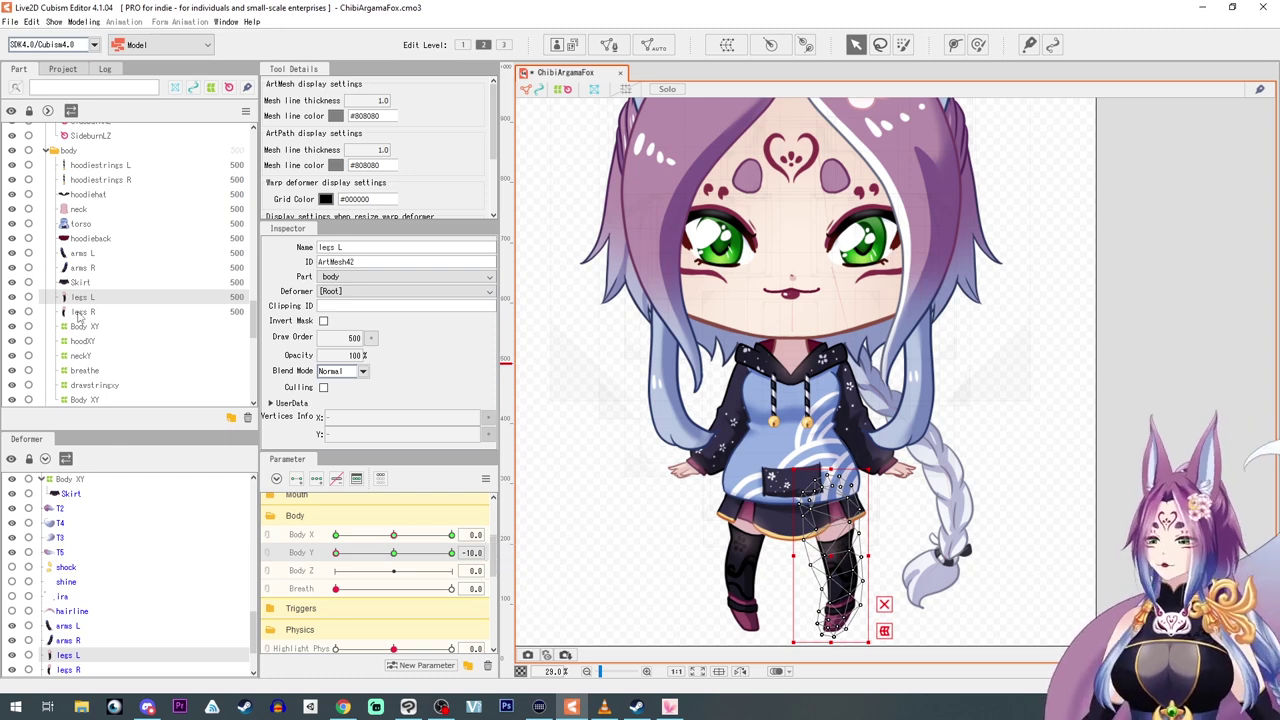
click(80, 312)
drag(749, 463, 750, 472)
click(803, 629)
drag(711, 552, 697, 549)
key(Return)
Link the Body X and Body Y parameters and synthesize the corner forms for legs L.
click(81, 298)
drag(336, 554, 390, 565)
click(80, 312)
click(803, 627)
click(267, 544)
click(486, 478)
click(81, 297)
click(560, 560)
click(806, 457)
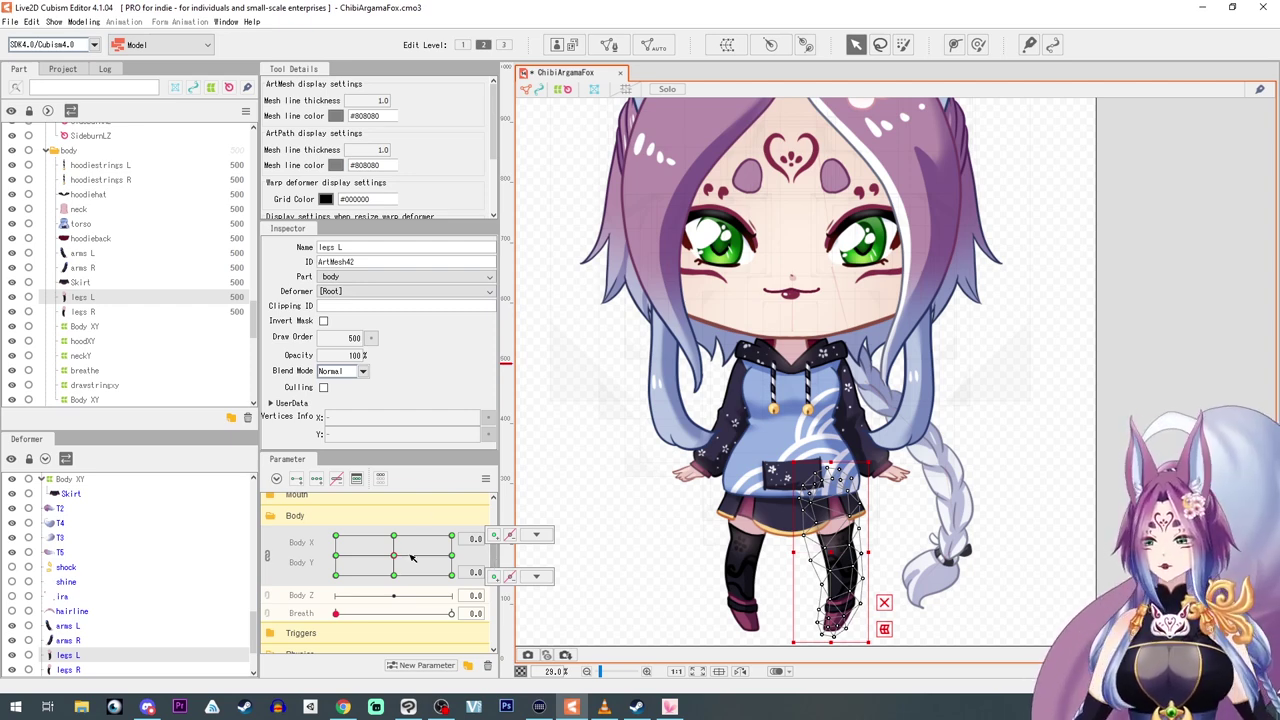
Unlink Body X and Body Y, nudge the upper points of legs L slightly right at Body Y -10, and shift the leg slightly left.
drag(390, 558, 322, 561)
click(270, 556)
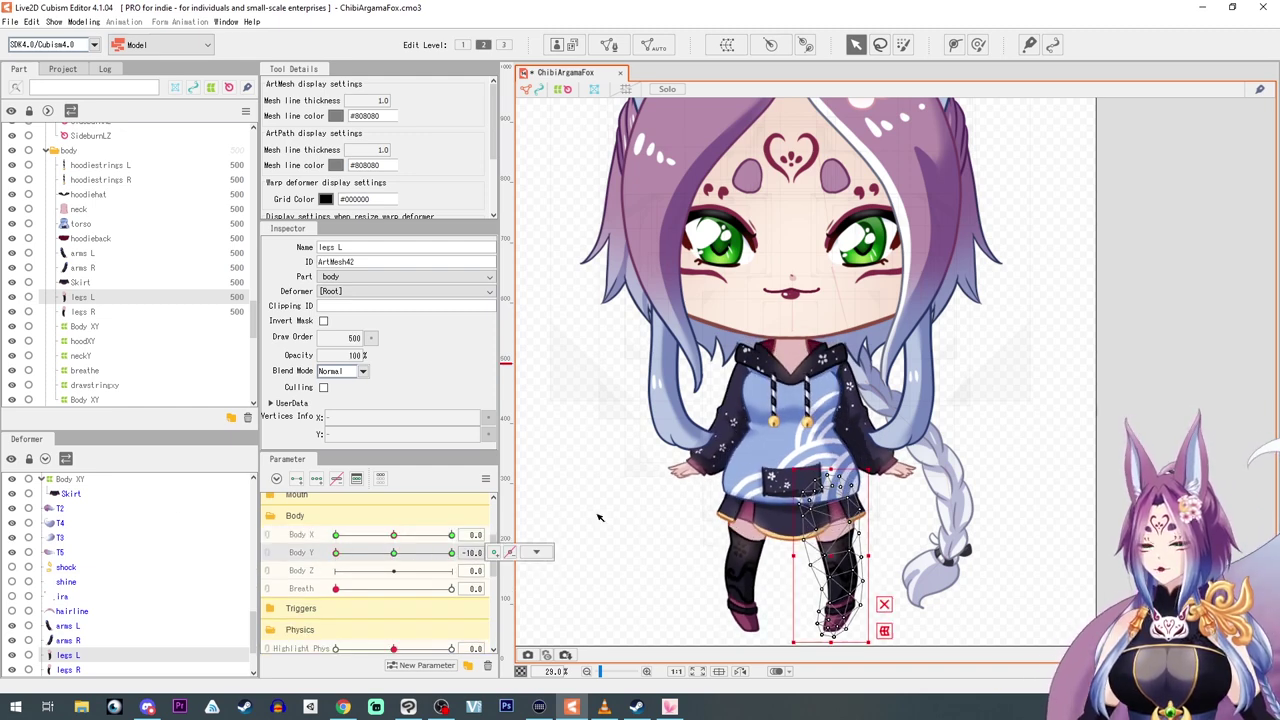
click(536, 552)
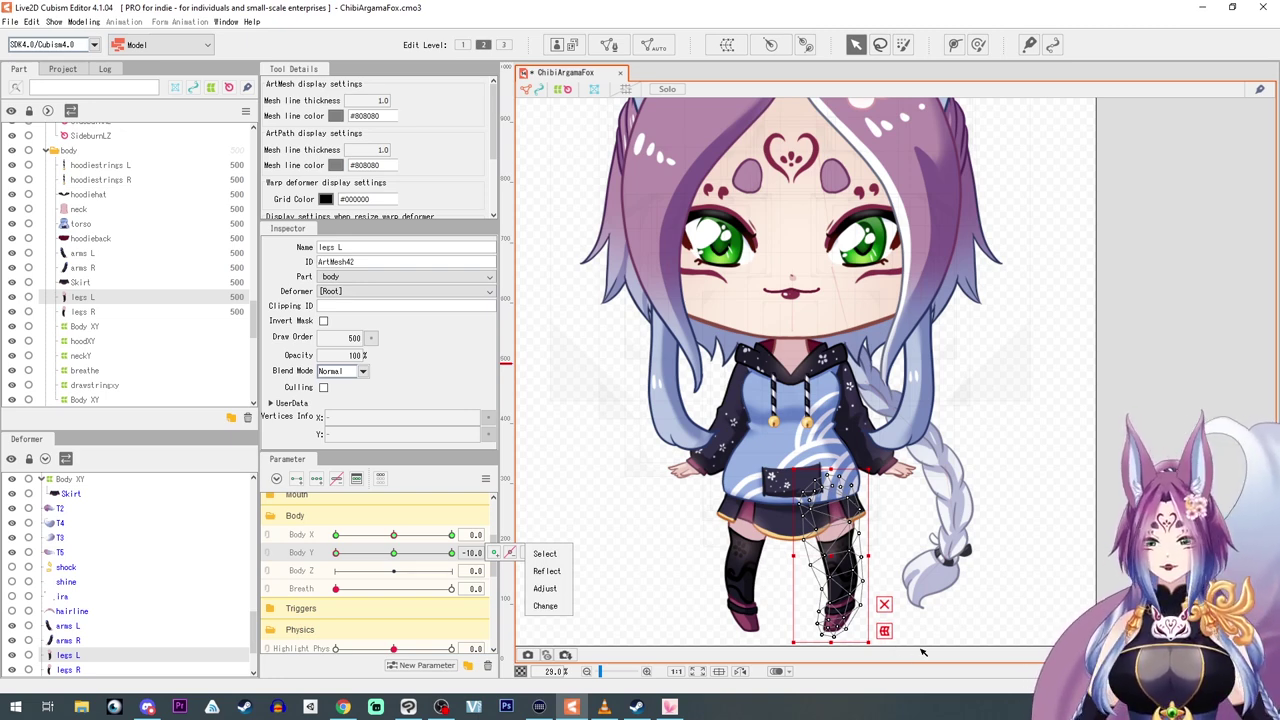
drag(760, 432, 879, 556)
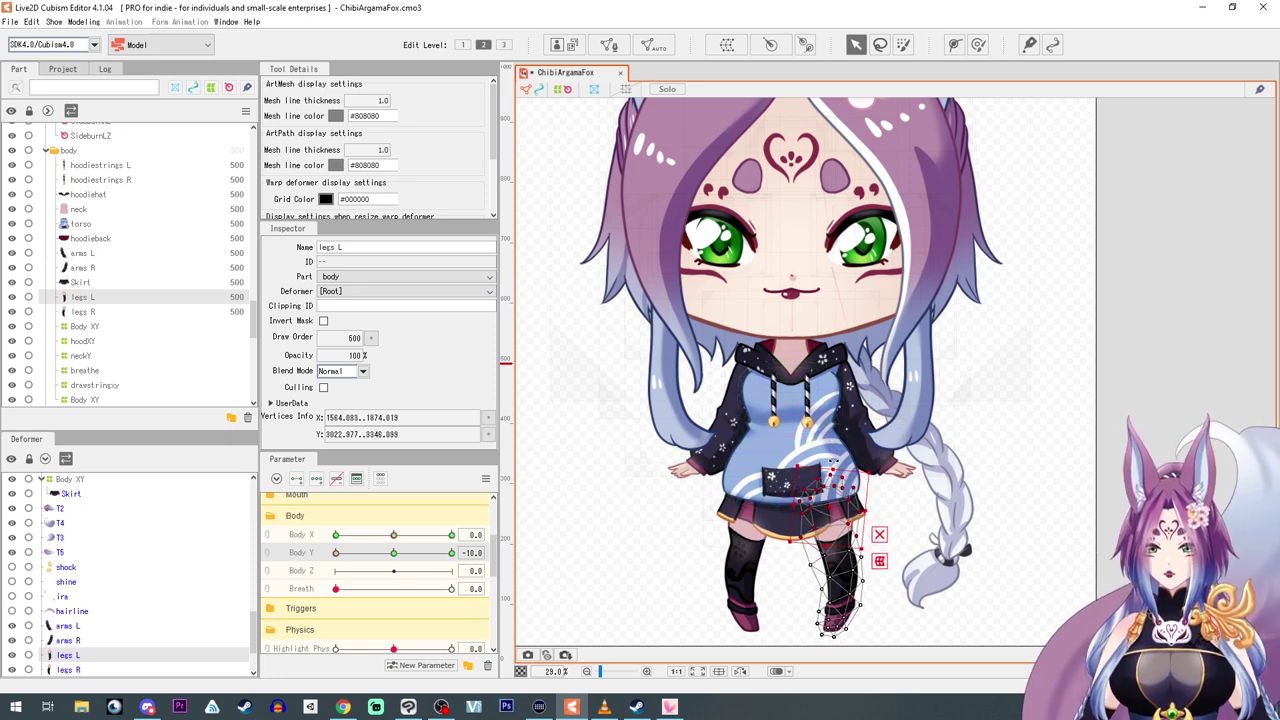
drag(834, 461, 838, 460)
drag(831, 516, 834, 516)
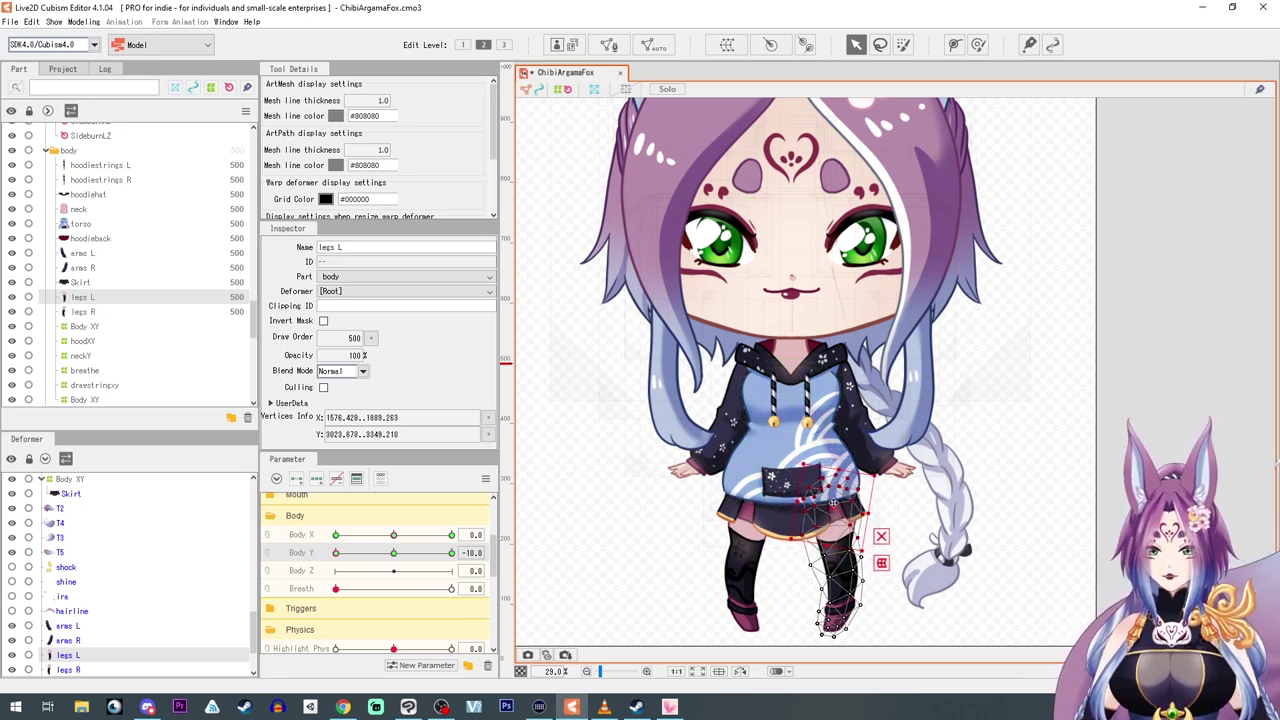
click(74, 299)
drag(828, 557, 823, 556)
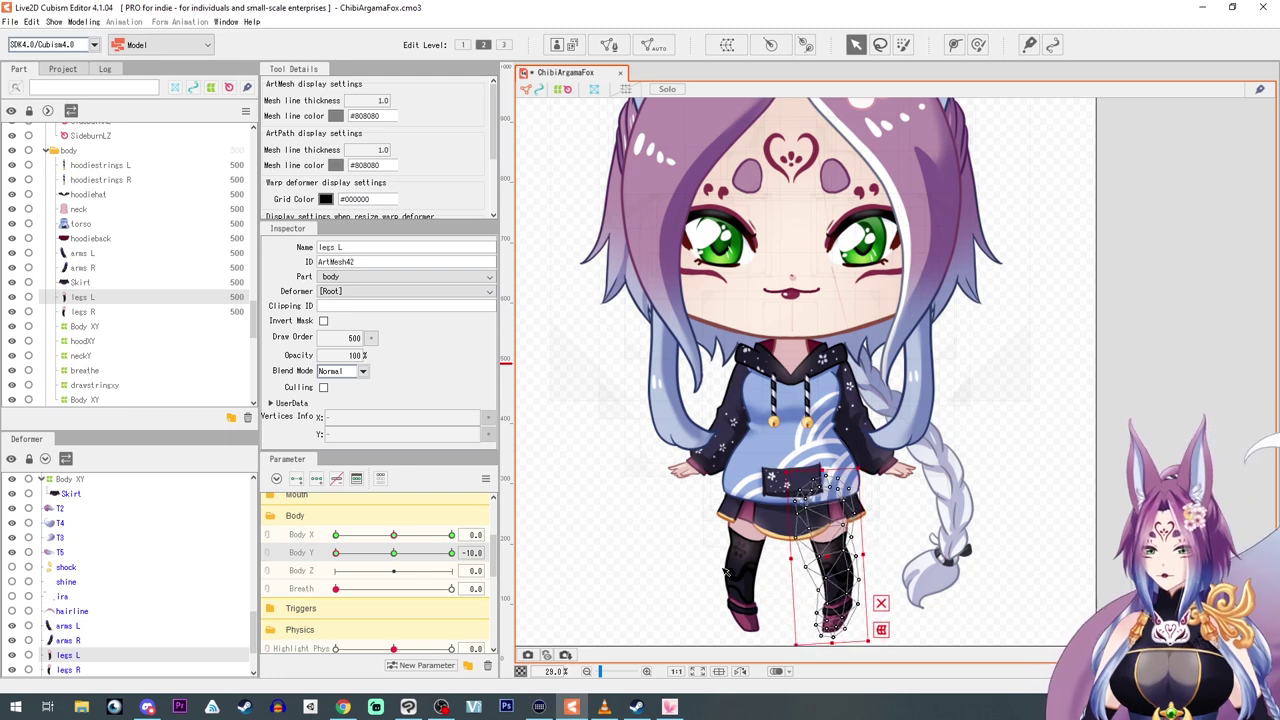
Relink Body X and Body Y and synthesize the corners of legs L again.
drag(336, 553, 398, 577)
click(267, 535)
click(536, 534)
click(565, 560)
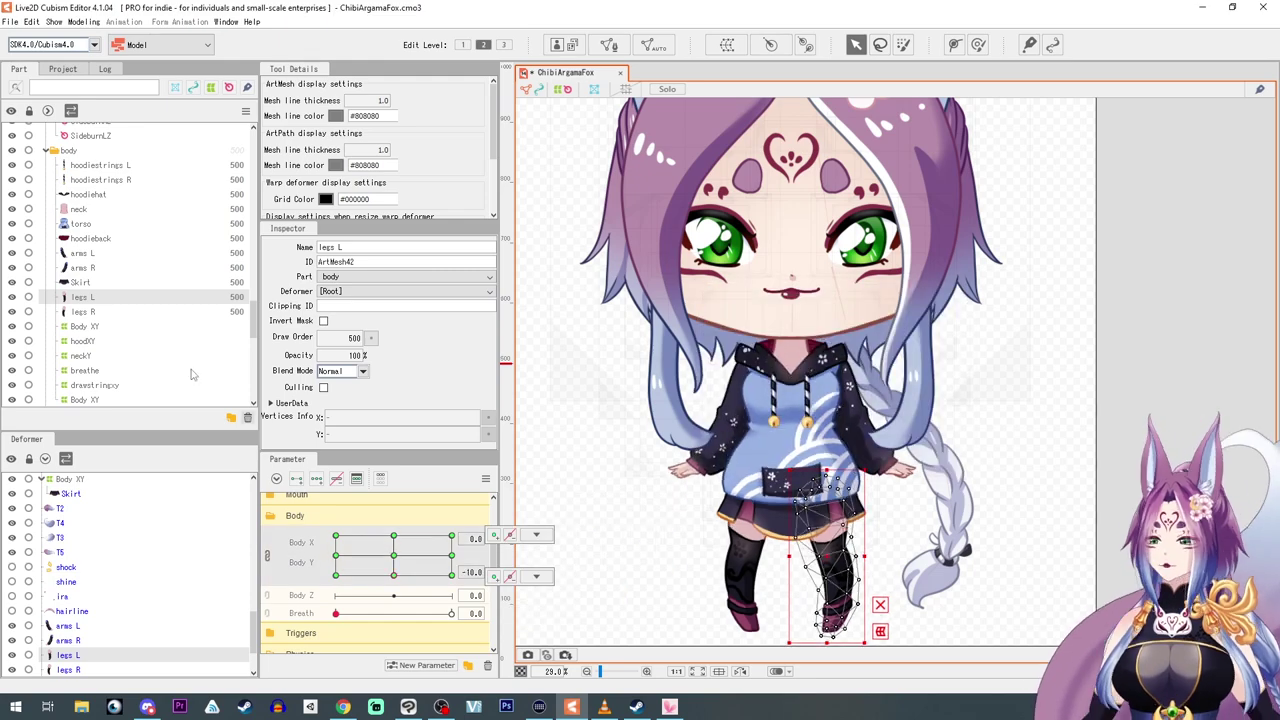
Check how legs R moves across the Body Y range and return Body Y to 0.
click(83, 312)
click(267, 555)
drag(680, 446, 801, 554)
click(800, 557)
drag(336, 553, 458, 553)
drag(605, 545, 393, 556)
Create a warp deformer named headbodyXY as parent of Head Z, with 2 x 2 Bezier and 5 x 5 conversion divisions.
scroll(85, 512, up, 1)
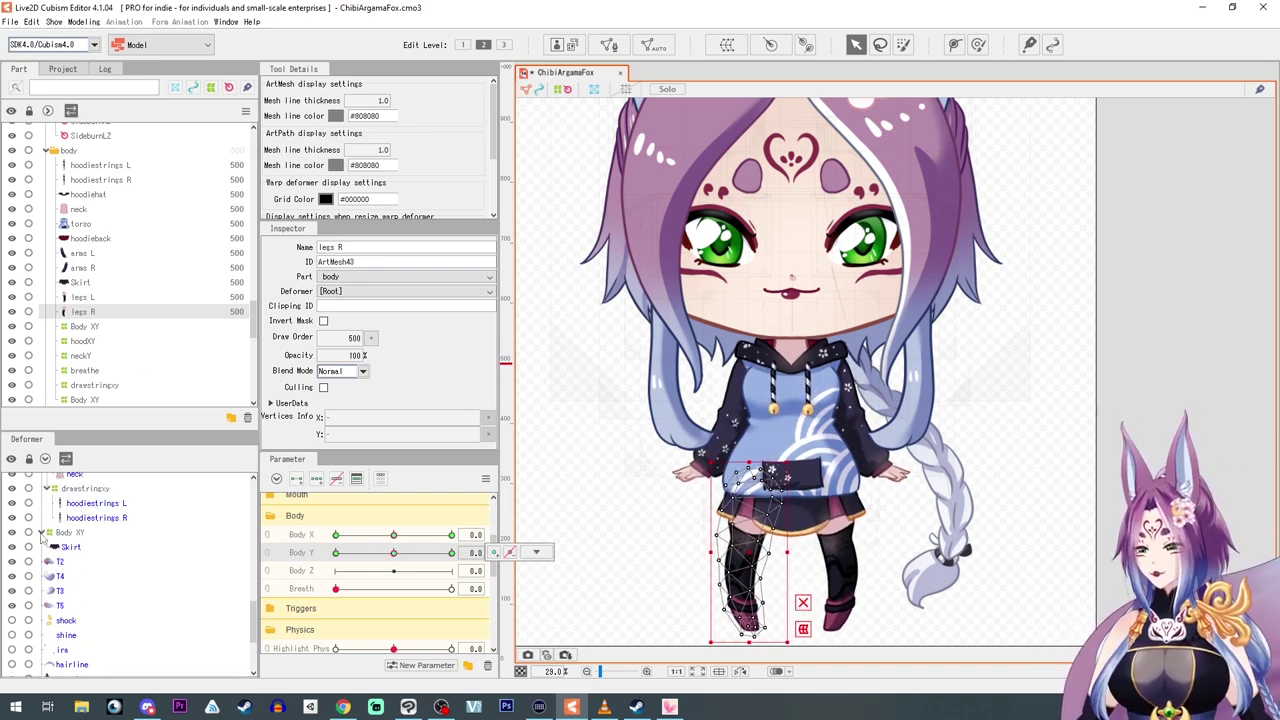
click(54, 533)
scroll(55, 532, up, 7)
scroll(55, 530, up, 3)
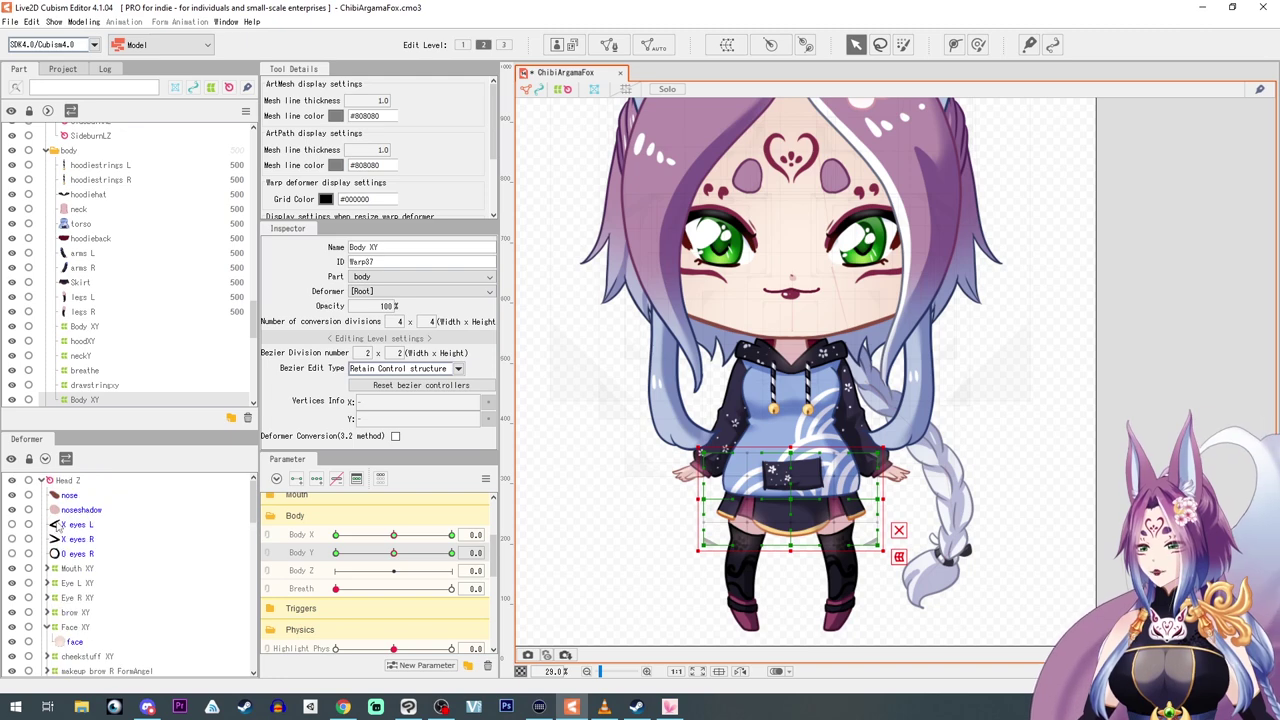
click(43, 481)
click(65, 481)
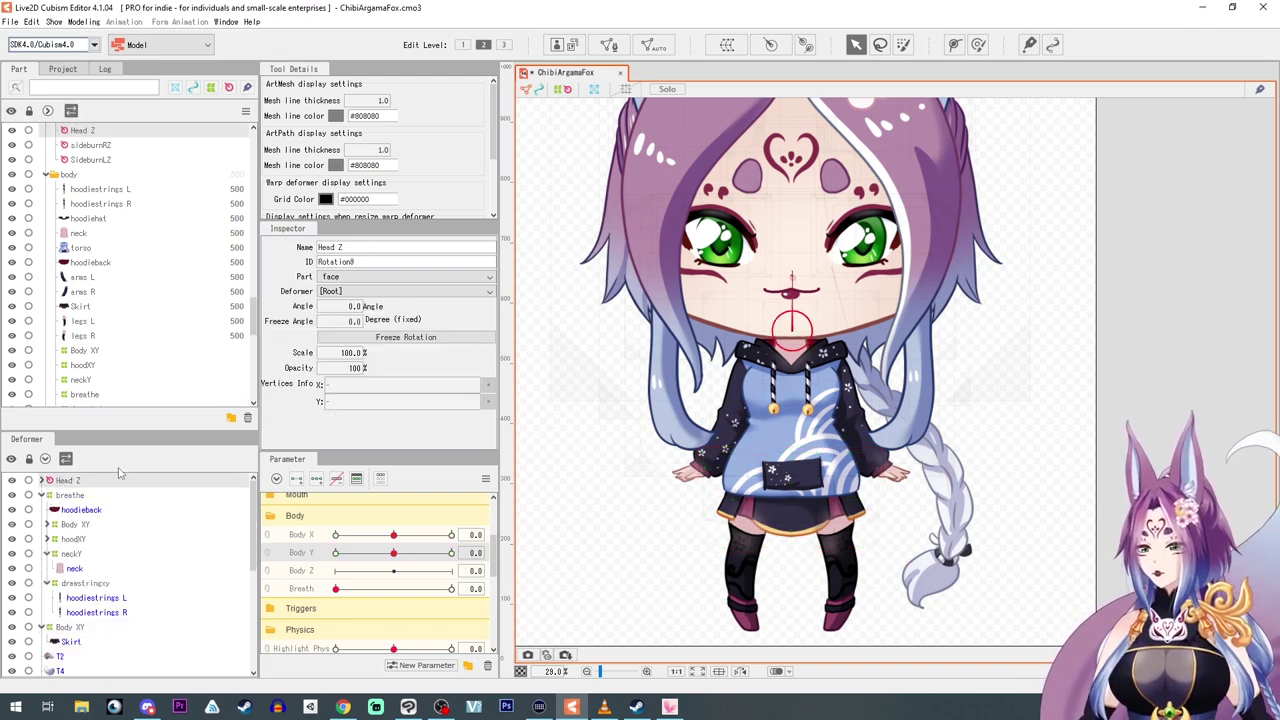
click(727, 44)
triple_click(812, 413)
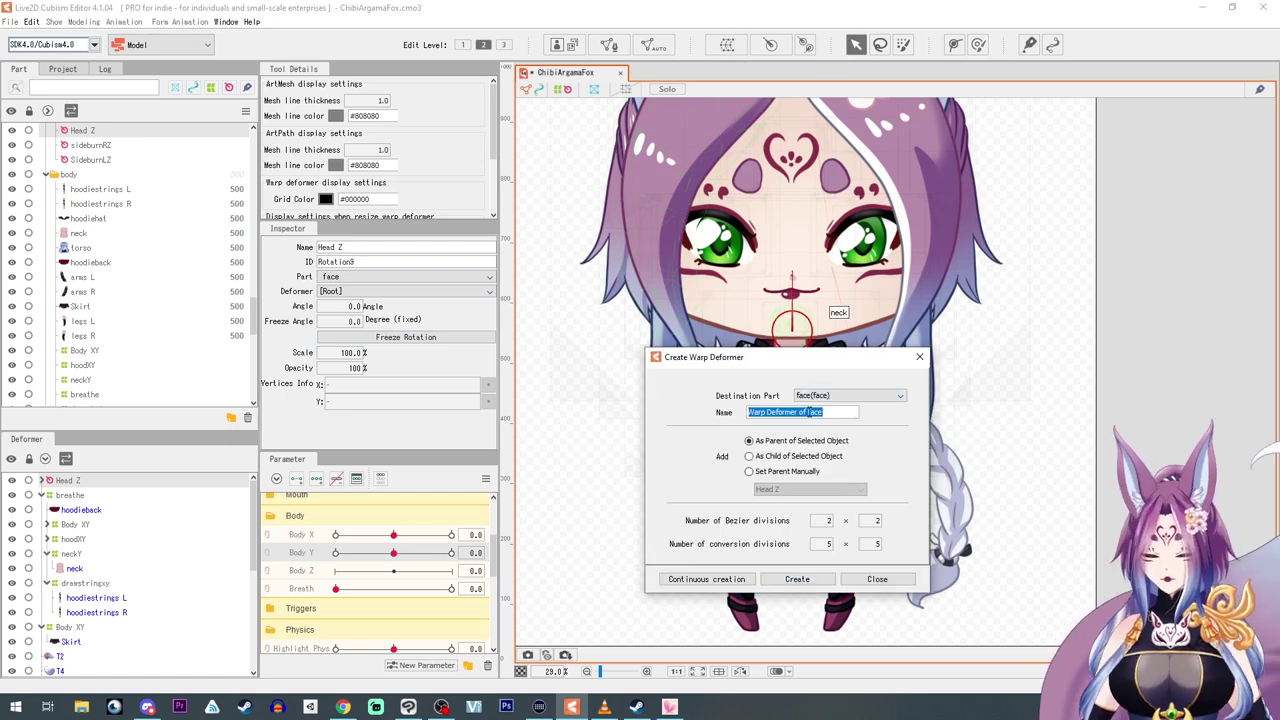
text(headbodyXY)
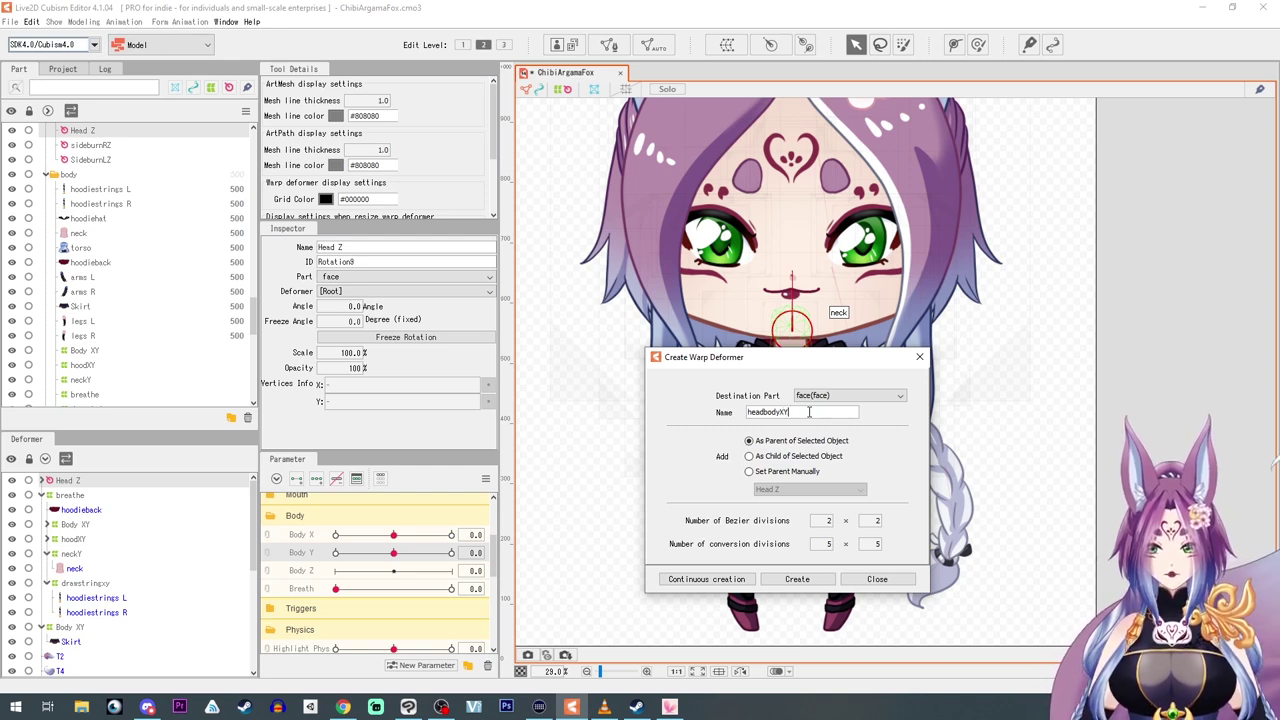
click(804, 580)
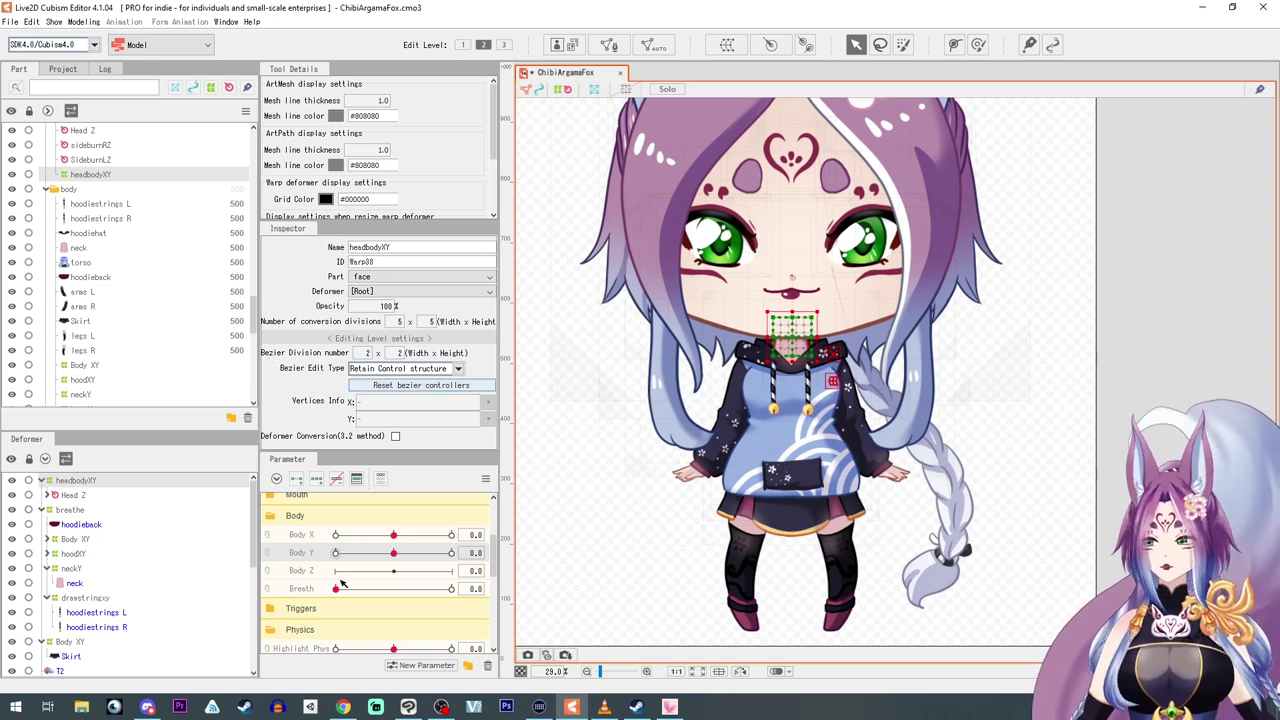
Add three Body X keys to headbodyXY, shift it slightly right at 10 and left at -10, and return Body X to 0.
click(297, 535)
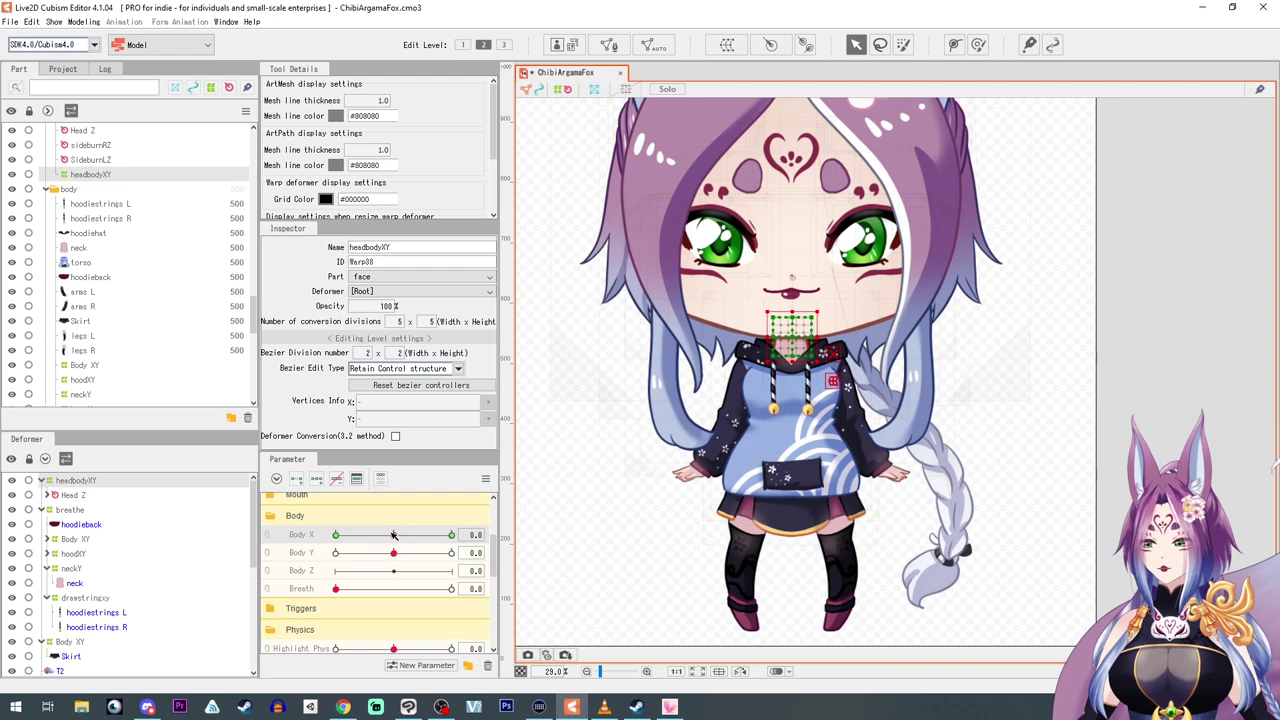
drag(395, 537, 492, 541)
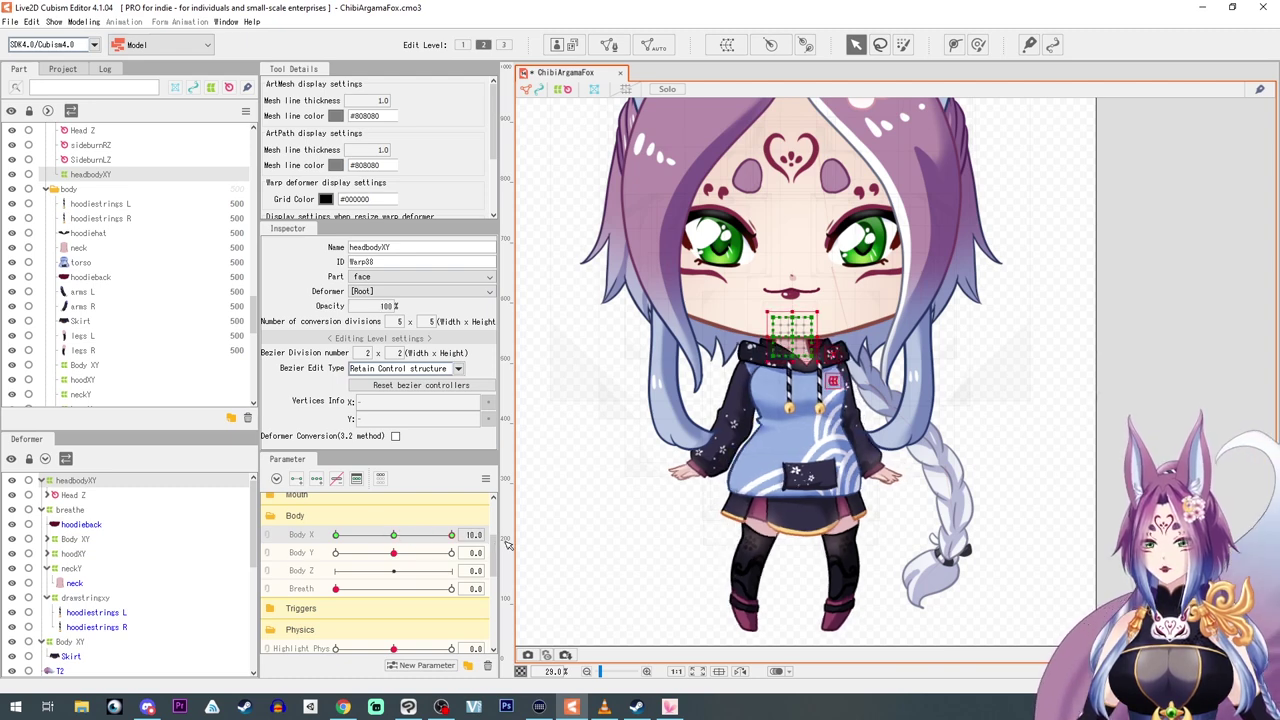
drag(794, 336, 796, 336)
drag(430, 540, 330, 538)
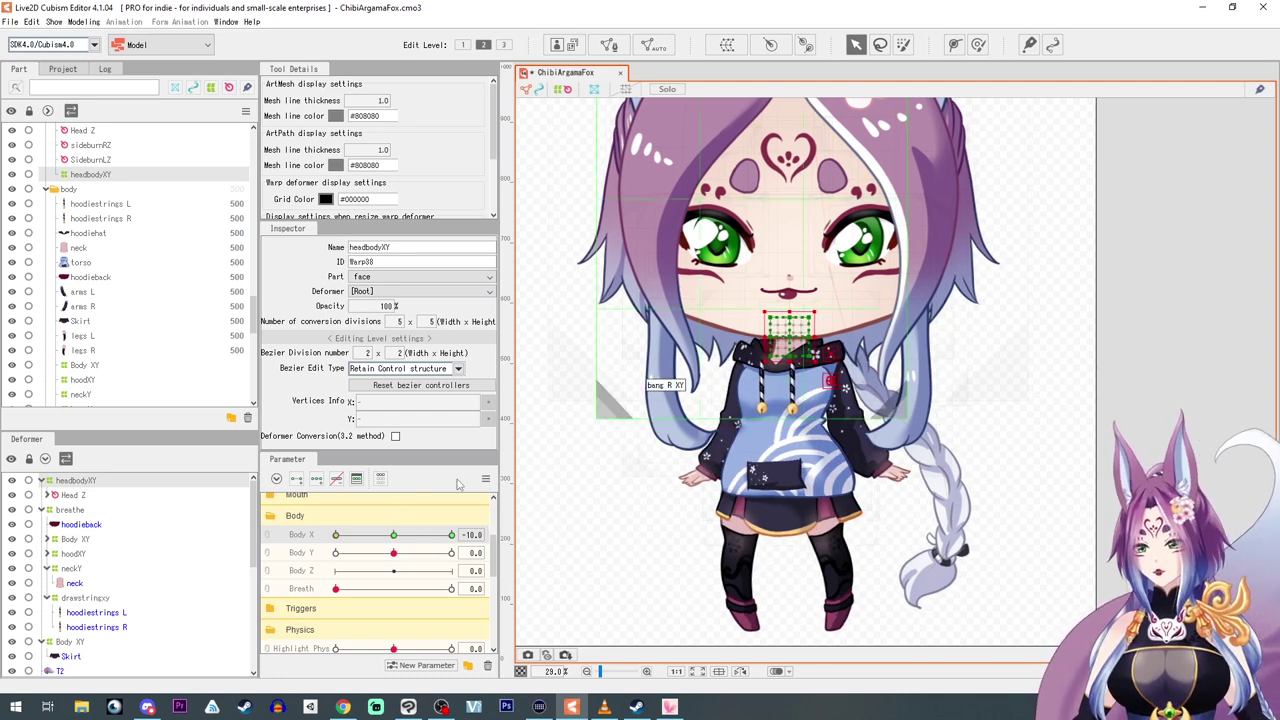
click(393, 535)
Add three Body Y keys to headbodyXY, raising it slightly at Body Y 10 and lowering it at -10.
click(299, 553)
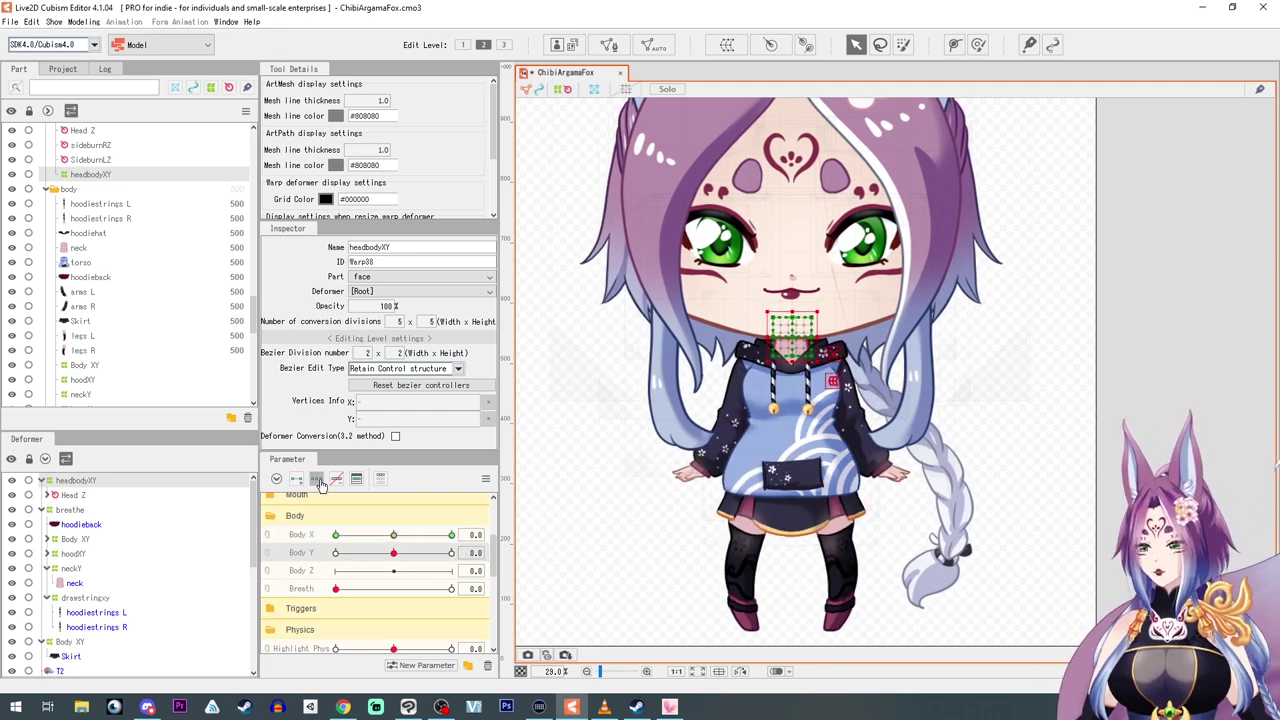
drag(391, 553, 451, 553)
click(509, 553)
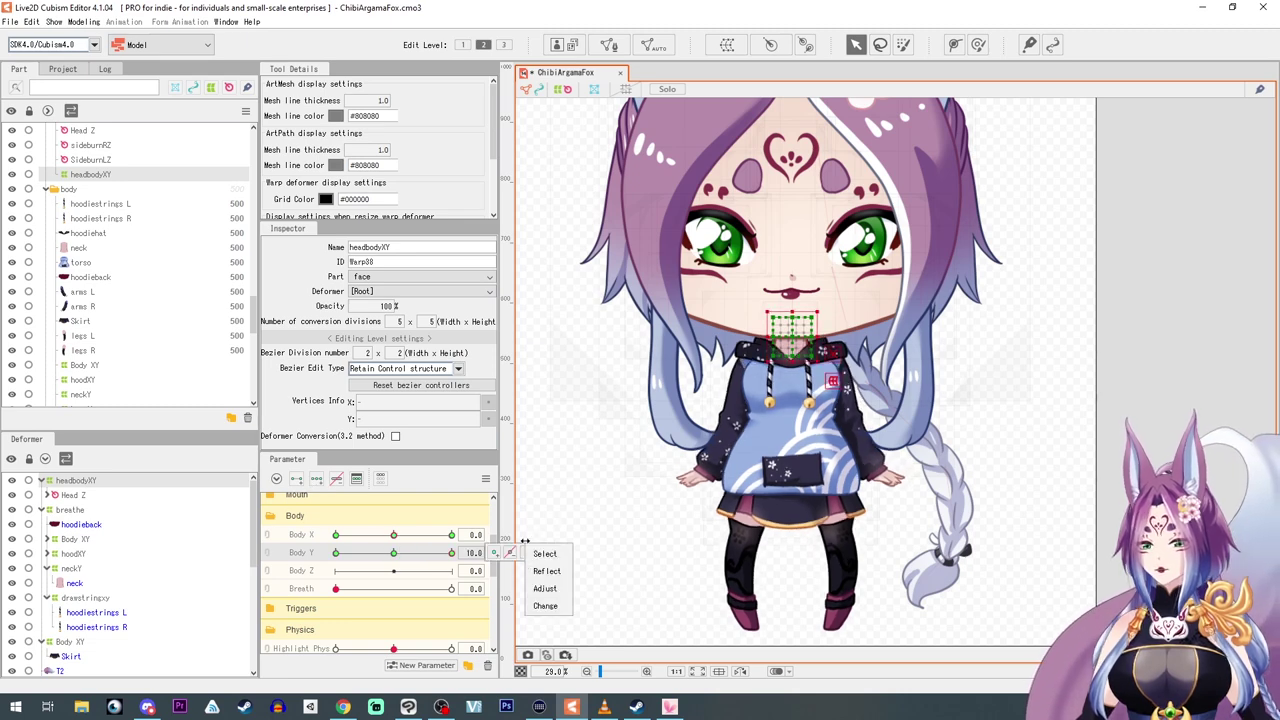
drag(792, 337, 793, 332)
drag(450, 553, 335, 555)
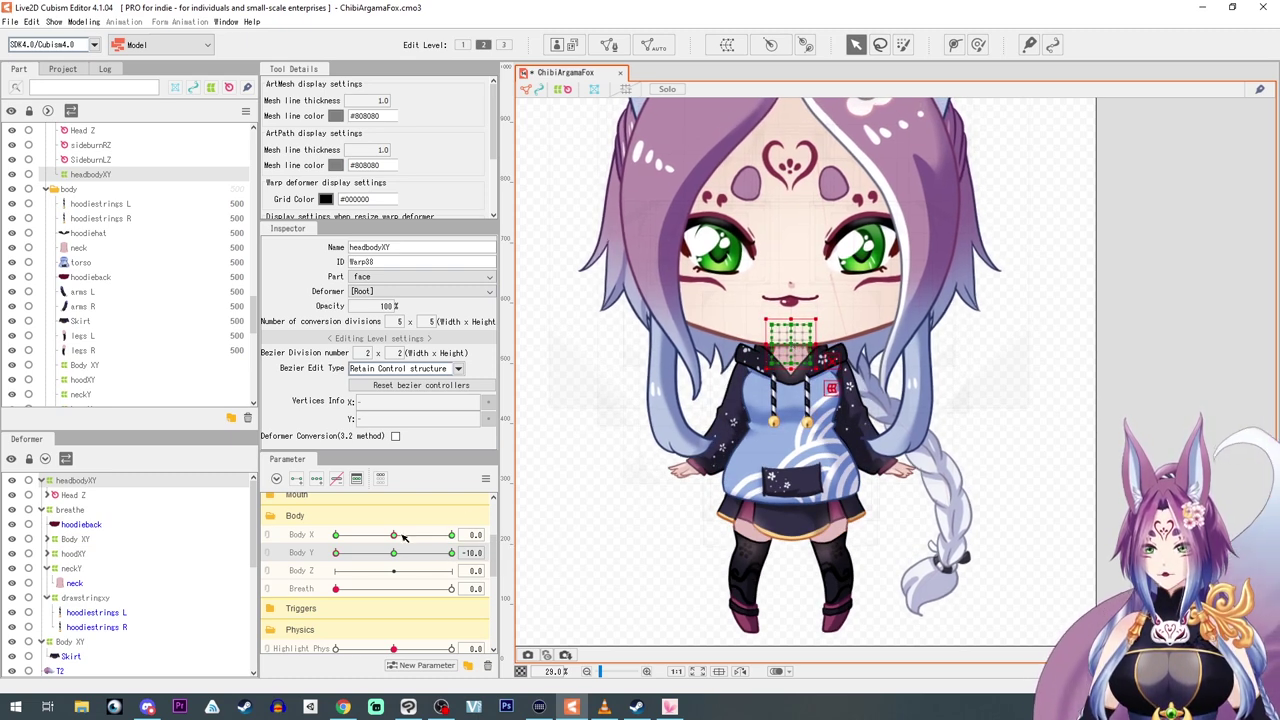
drag(344, 559, 204, 601)
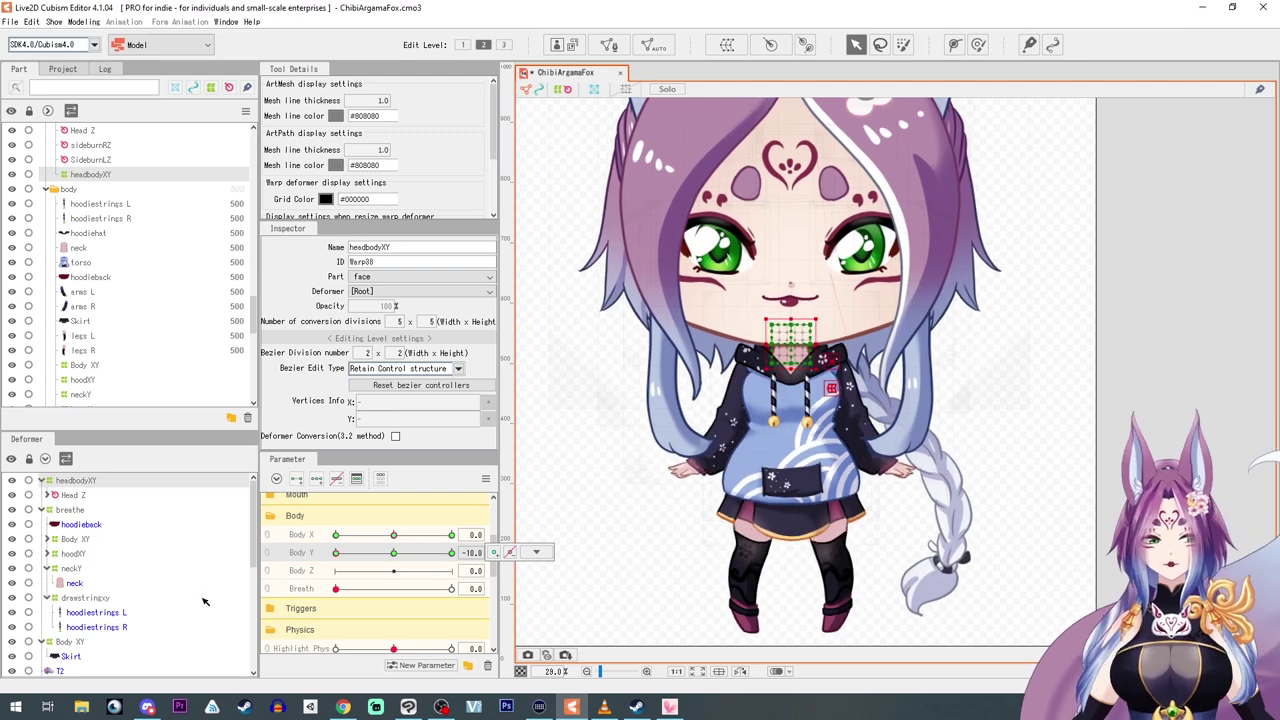
Link Body X and Body Y and synthesize the corner forms for headbodyXY.
click(267, 544)
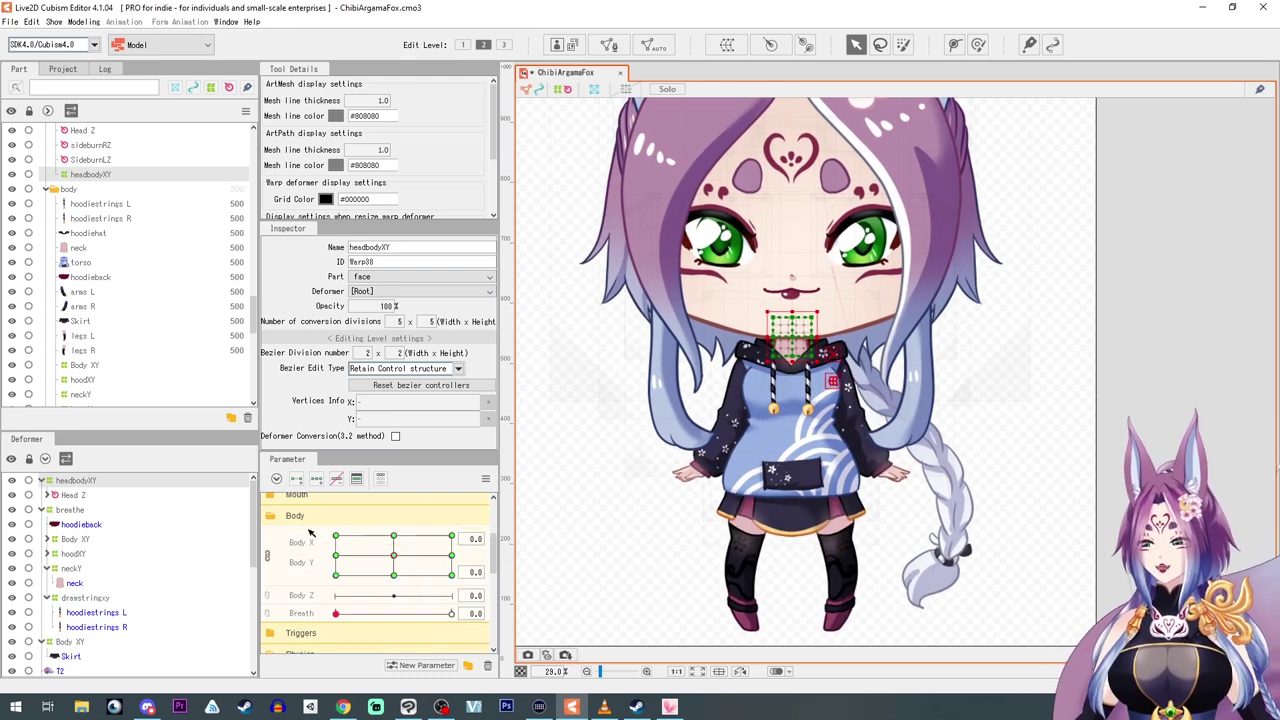
right_click(499, 473)
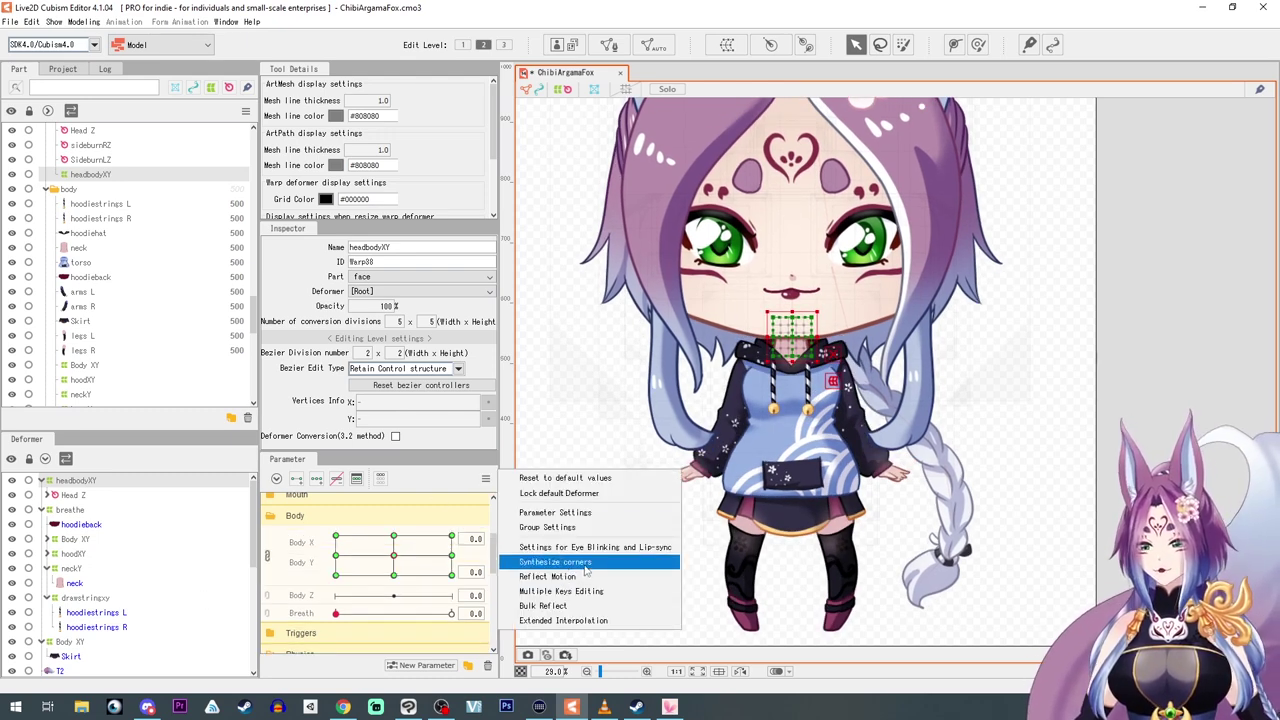
click(587, 566)
click(806, 460)
Preview the head following the combined body movement, unlink Body X and Body Y, and check the Breath motion.
drag(452, 555, 395, 556)
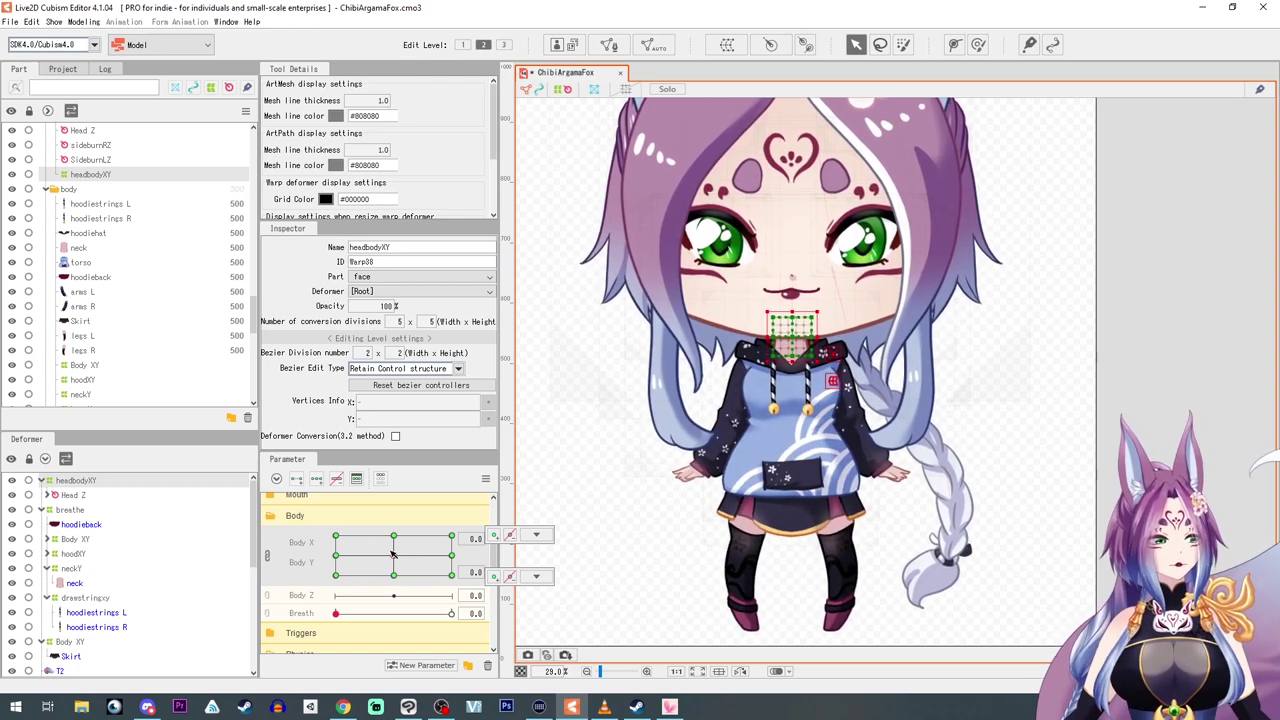
click(268, 565)
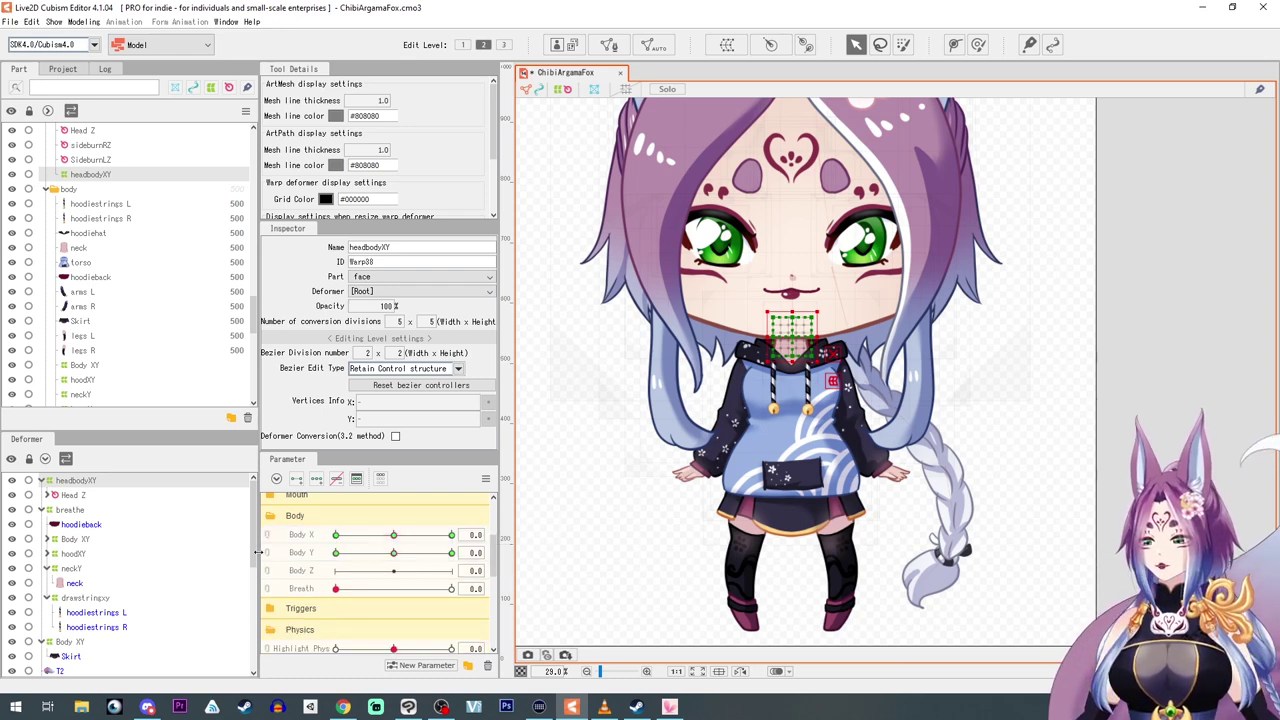
drag(338, 589, 470, 598)
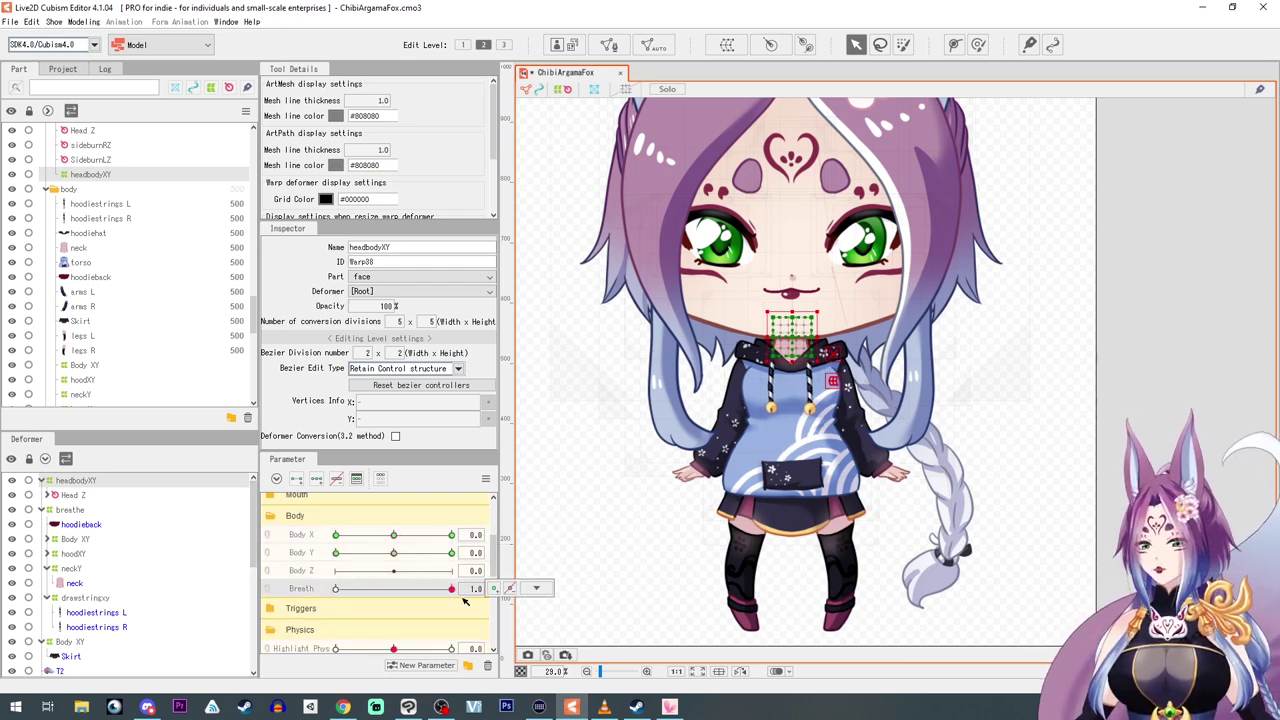
scroll(417, 566, down, 3)
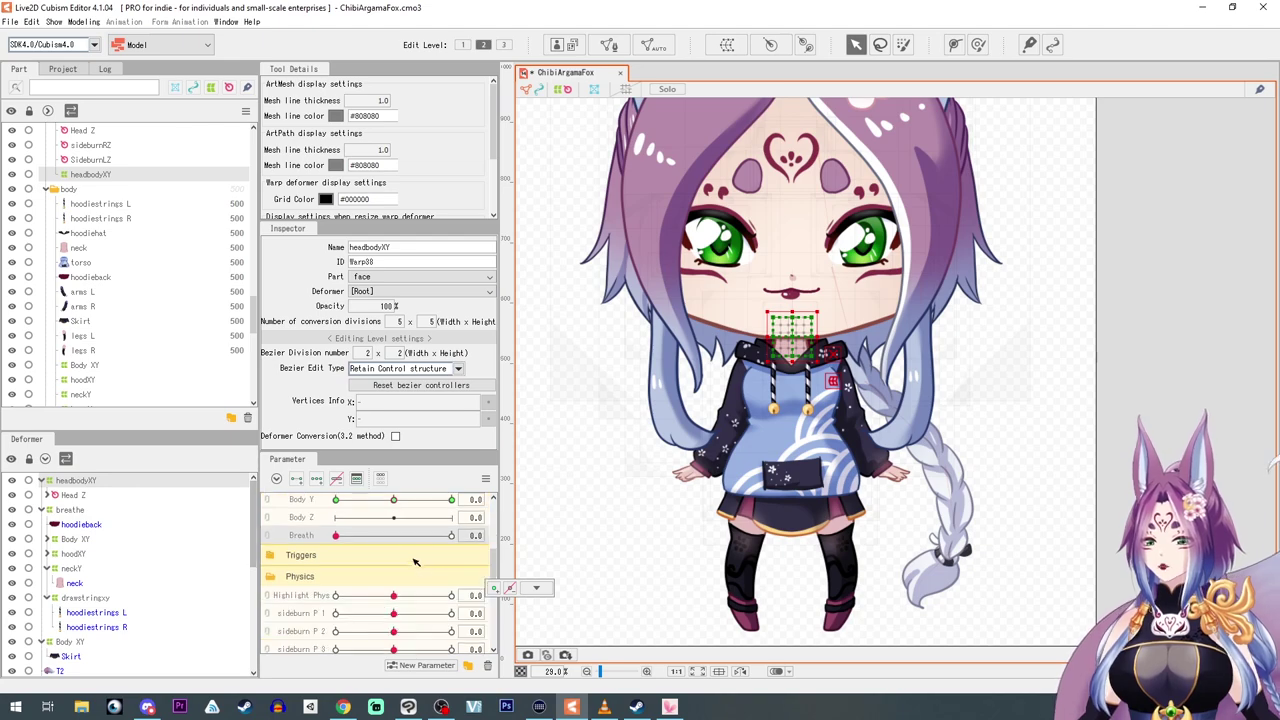
Open the Physics/Scene Blending Settings and play the Random Pose preview to review the model's movement.
click(84, 21)
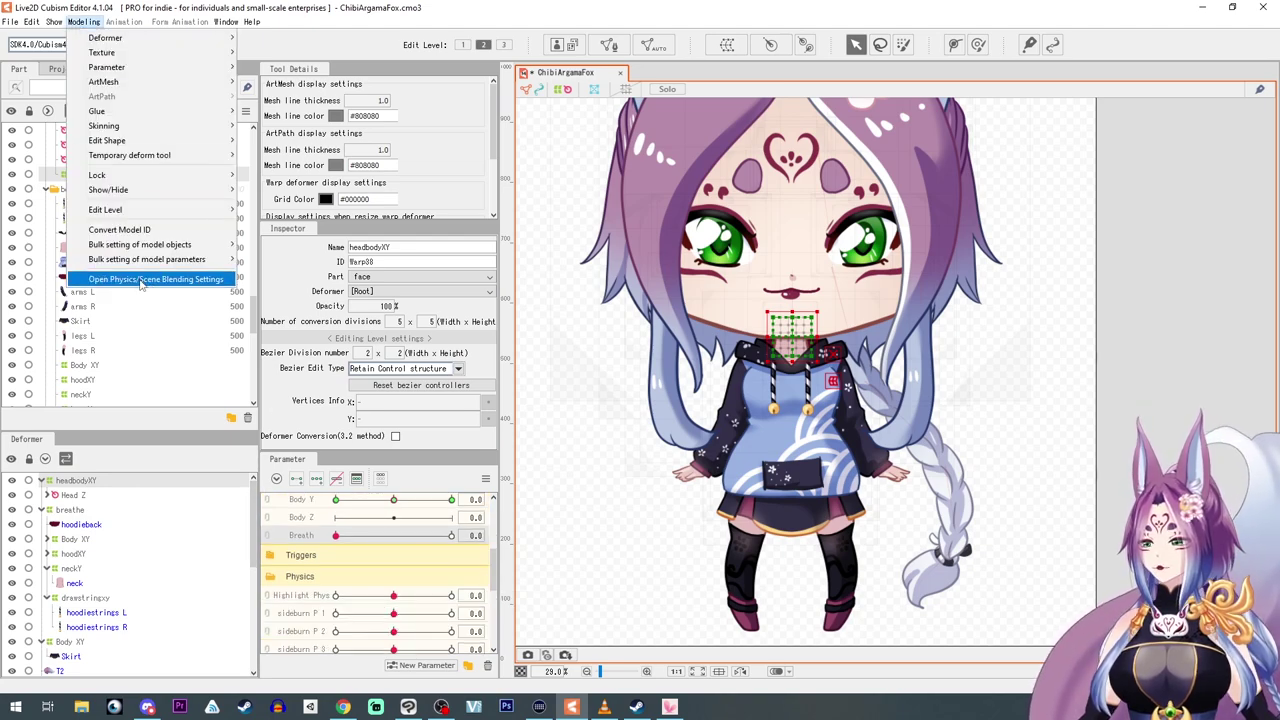
click(130, 277)
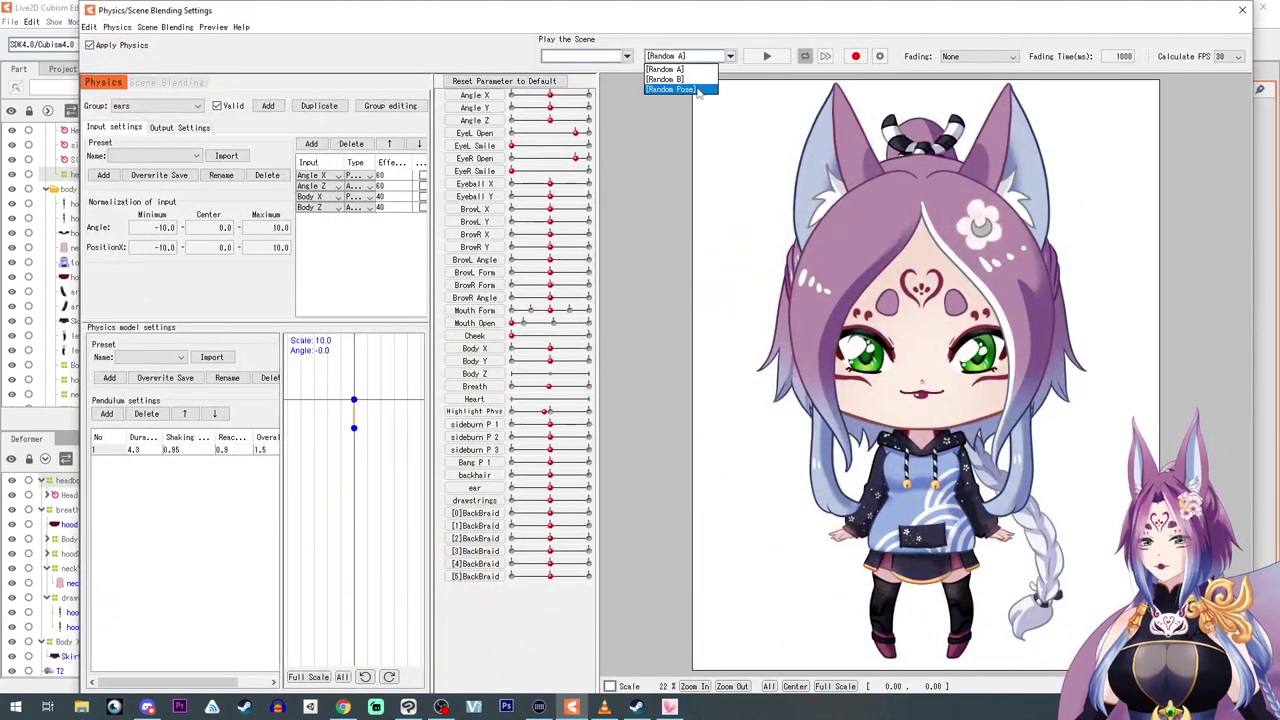
click(700, 90)
click(766, 56)
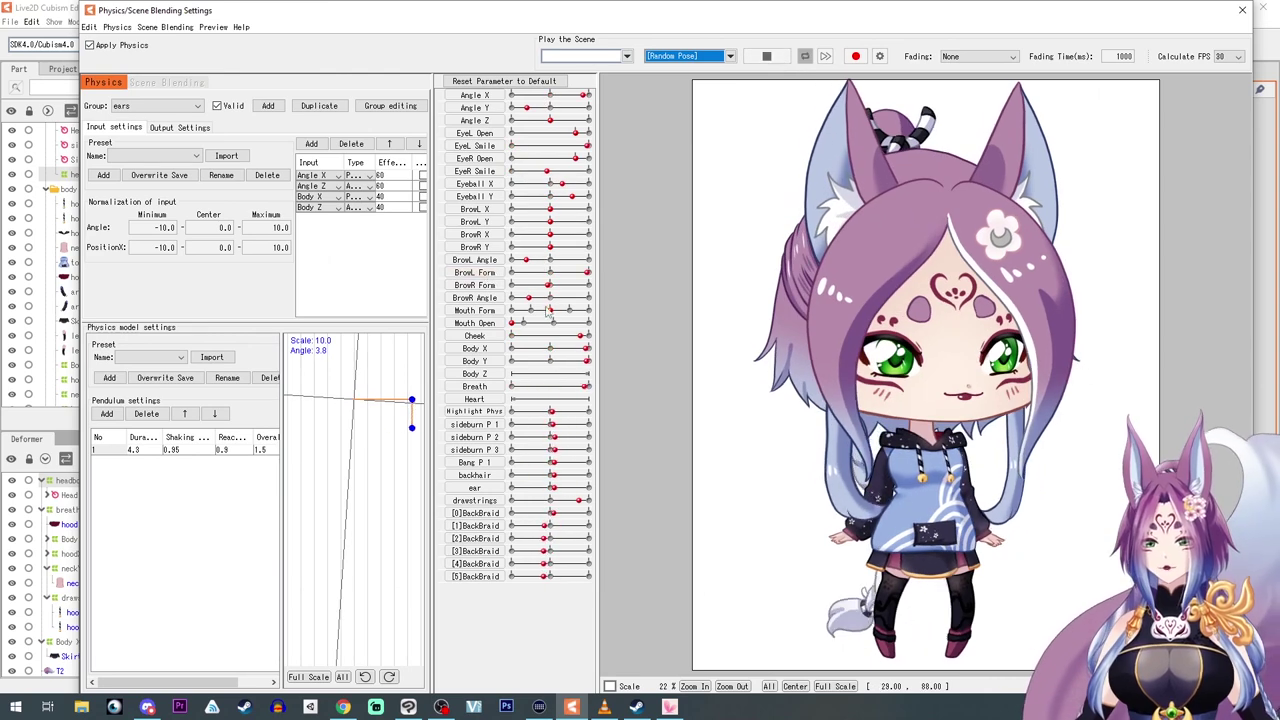